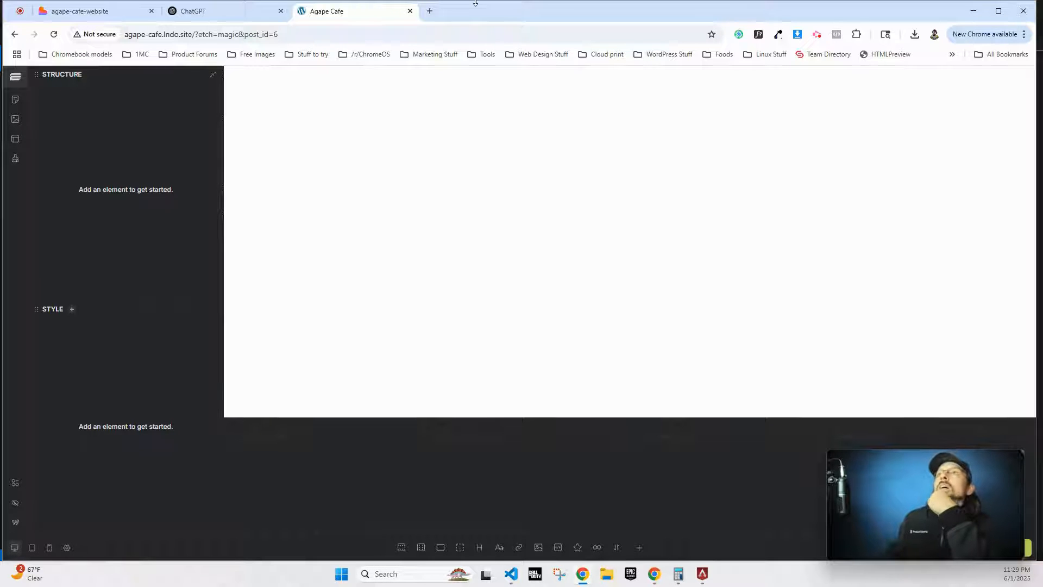
# - Switch to the Agape Café website and examine its sections from the hero down to the volunteer details
pyautogui.click(83, 12)
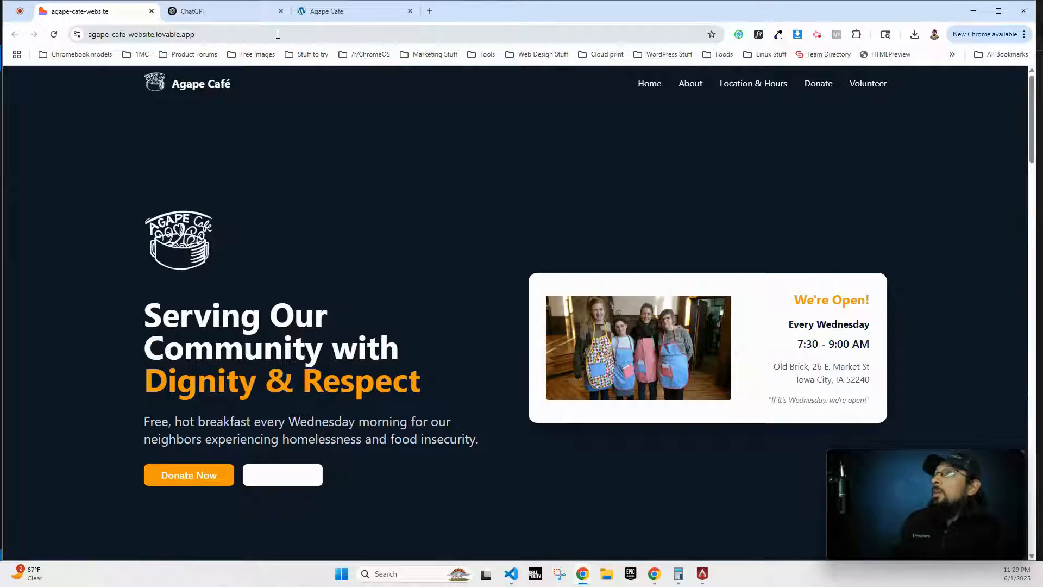
pyautogui.scroll(-10, 386, 228)
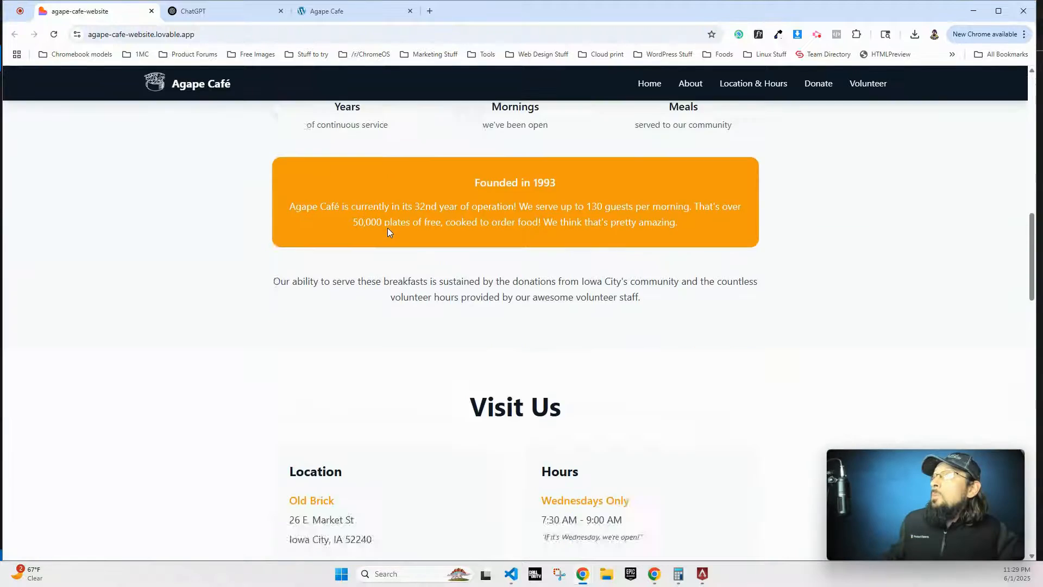
pyautogui.scroll(-15, 370, 225)
pyautogui.scroll(12, 371, 226)
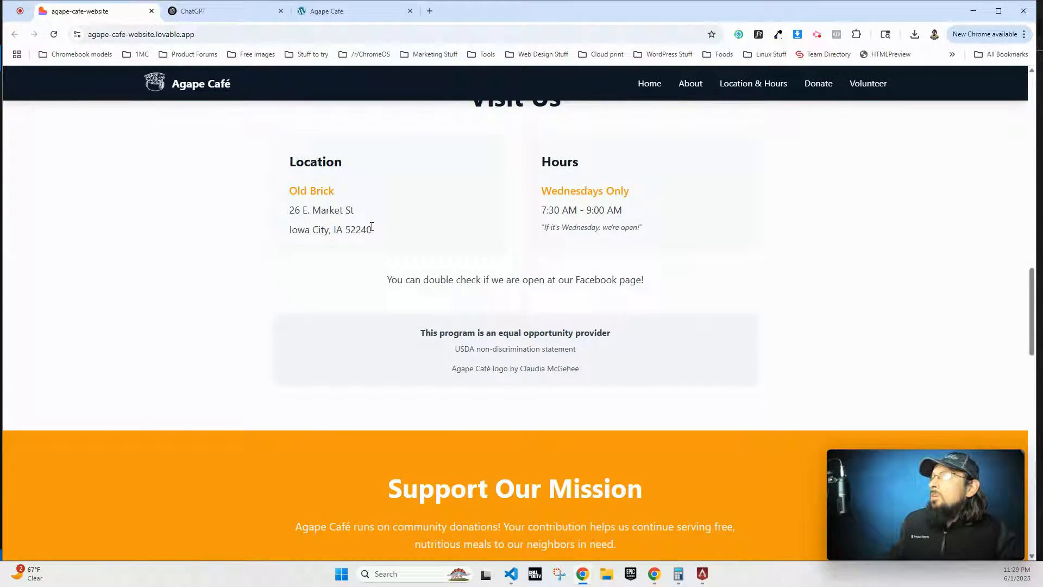
pyautogui.scroll(10, 371, 227)
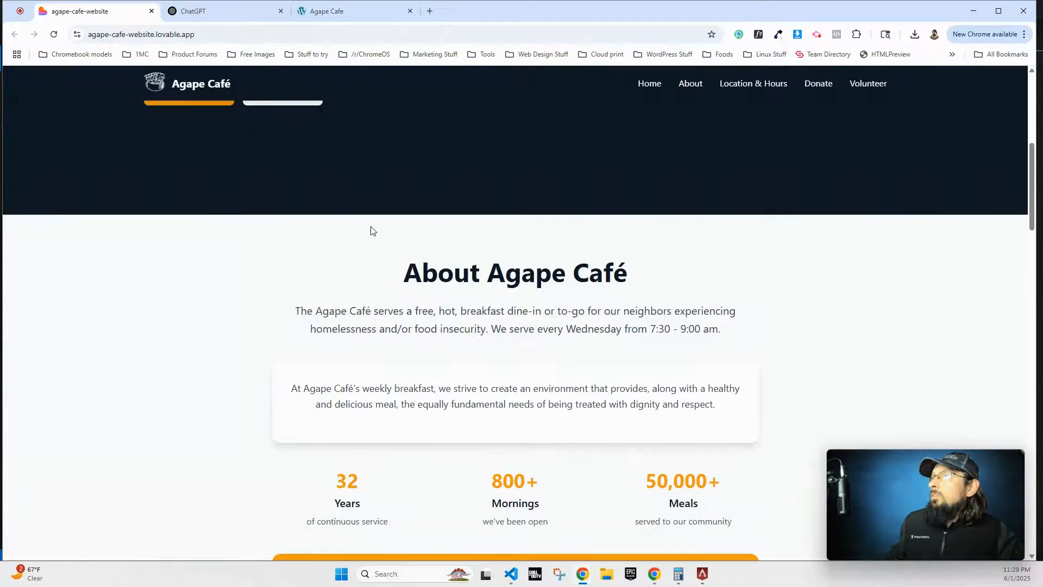
pyautogui.scroll(-15, 350, 405)
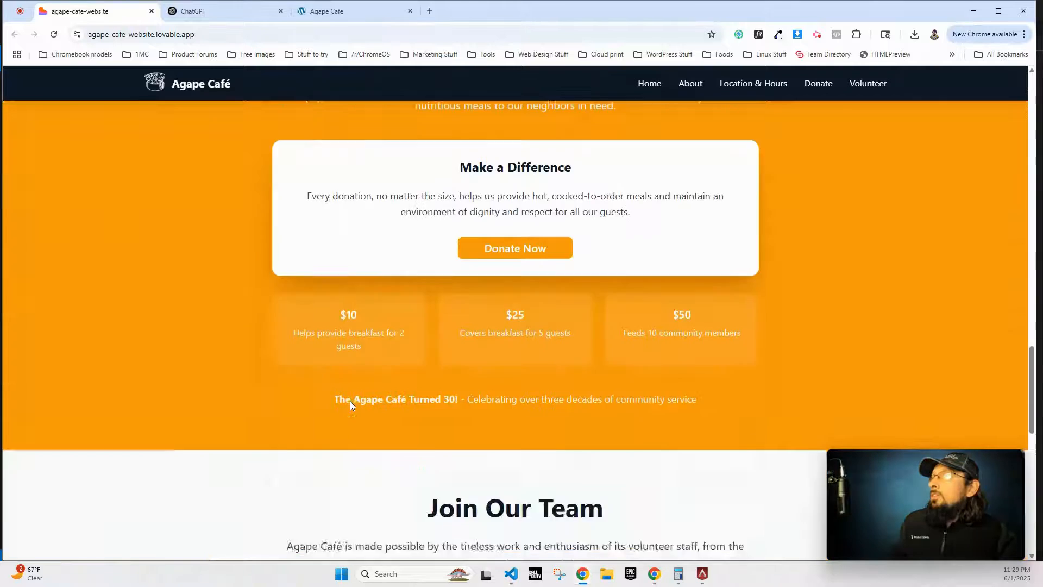
pyautogui.scroll(-5, 350, 405)
pyautogui.scroll(-3, 501, 366)
pyautogui.scroll(2, 706, 430)
pyautogui.moveTo(611, 186); pyautogui.dragTo(393, 189)
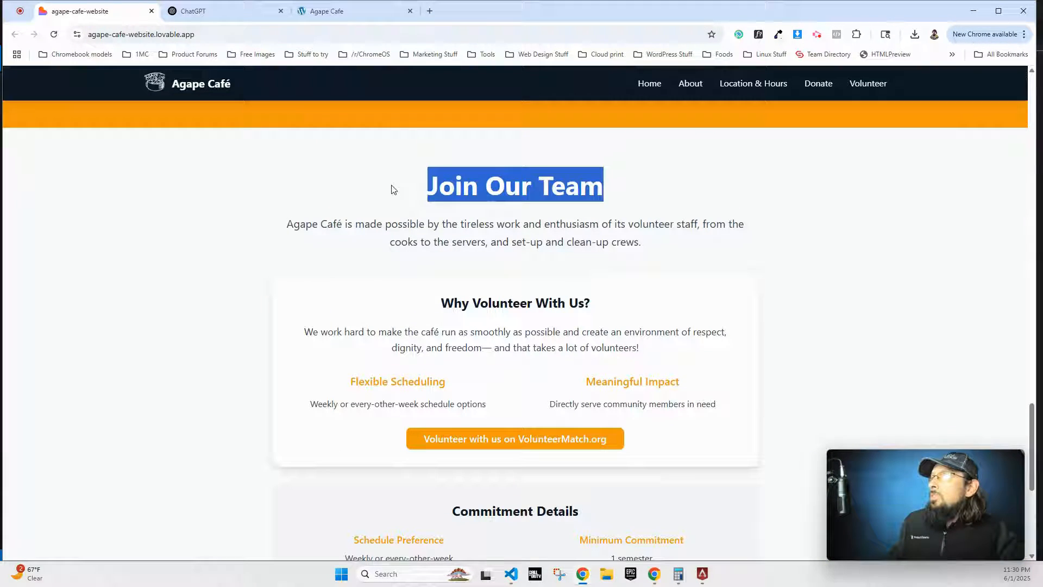
pyautogui.click(468, 182)
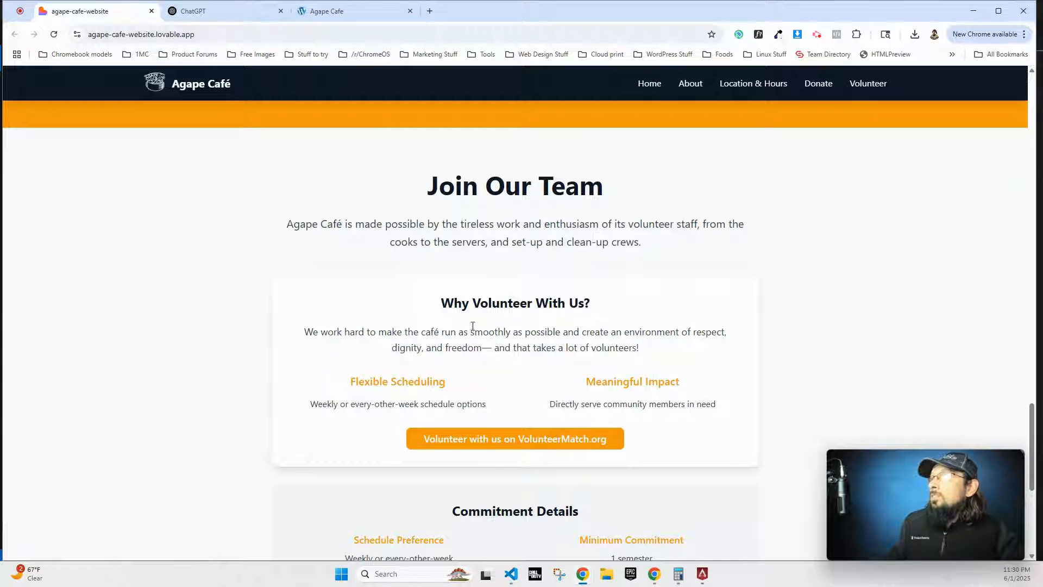
pyautogui.scroll(-2, 472, 326)
pyautogui.moveTo(440, 194); pyautogui.dragTo(691, 343)
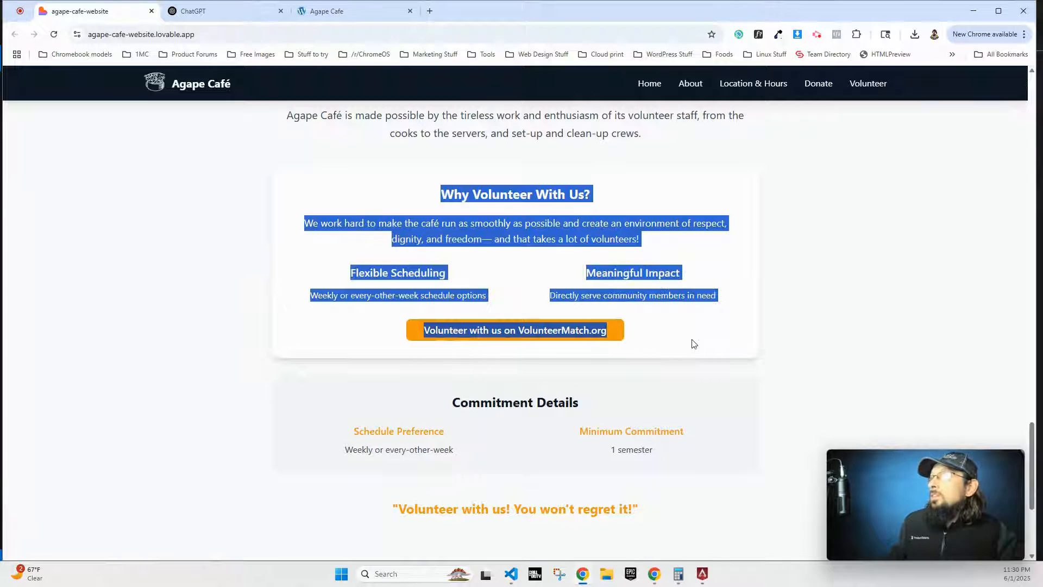
pyautogui.click(803, 336)
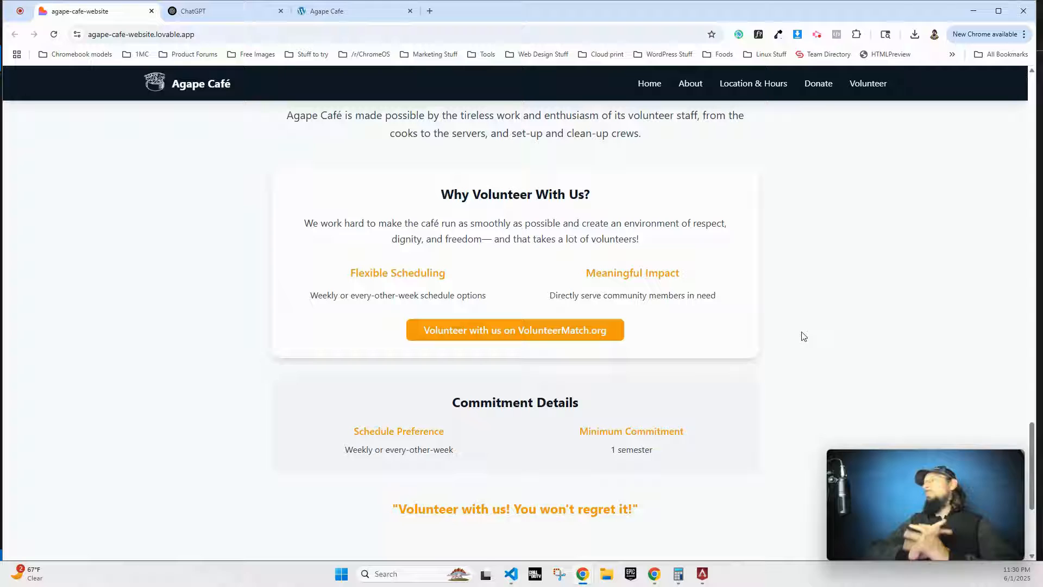
# - Return to the start of the Agape Café page and examine the hero and About sections again
pyautogui.scroll(10, 748, 363)
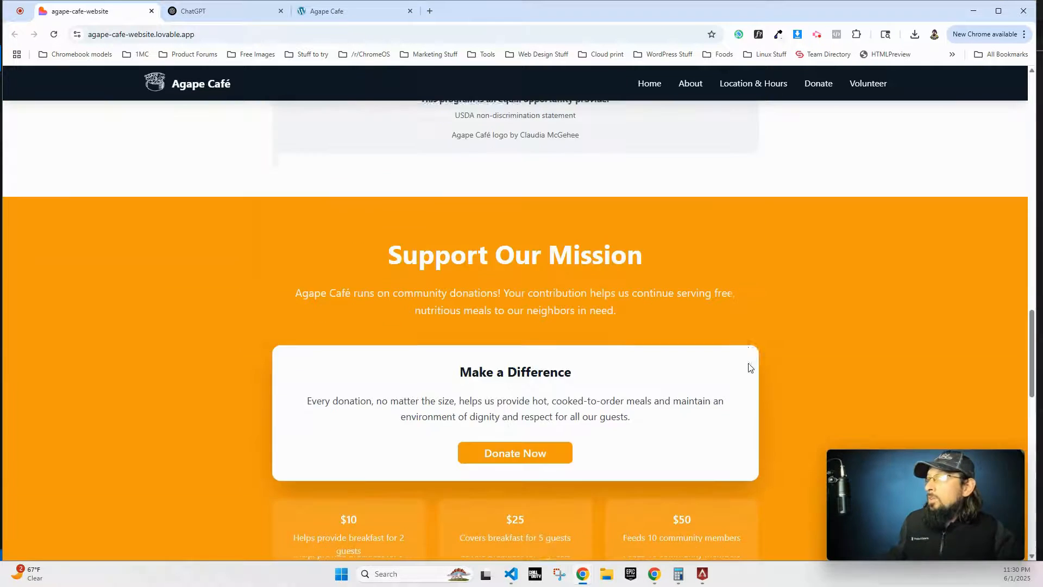
pyautogui.scroll(20, 749, 367)
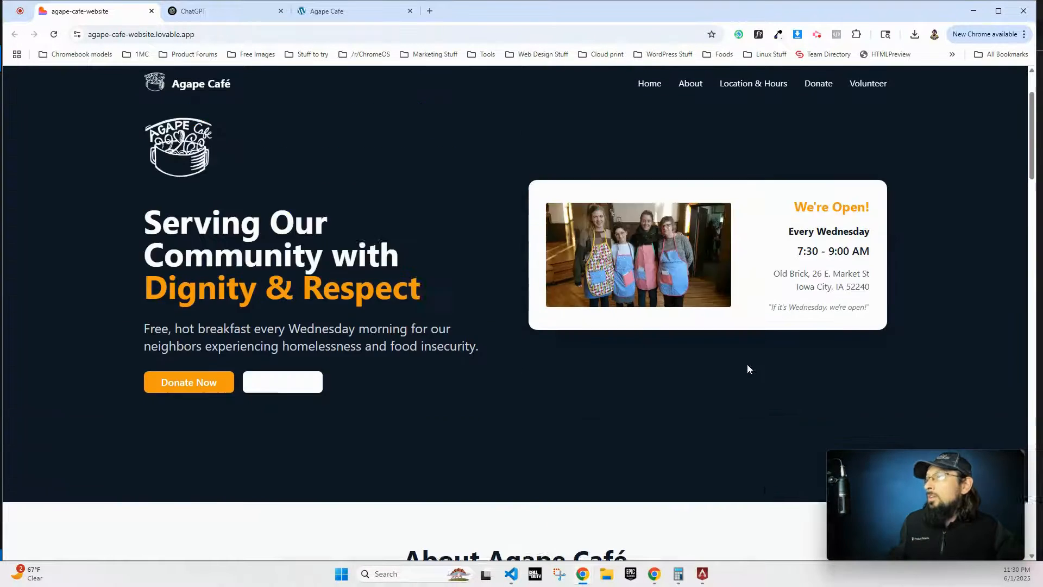
pyautogui.scroll(2, 747, 369)
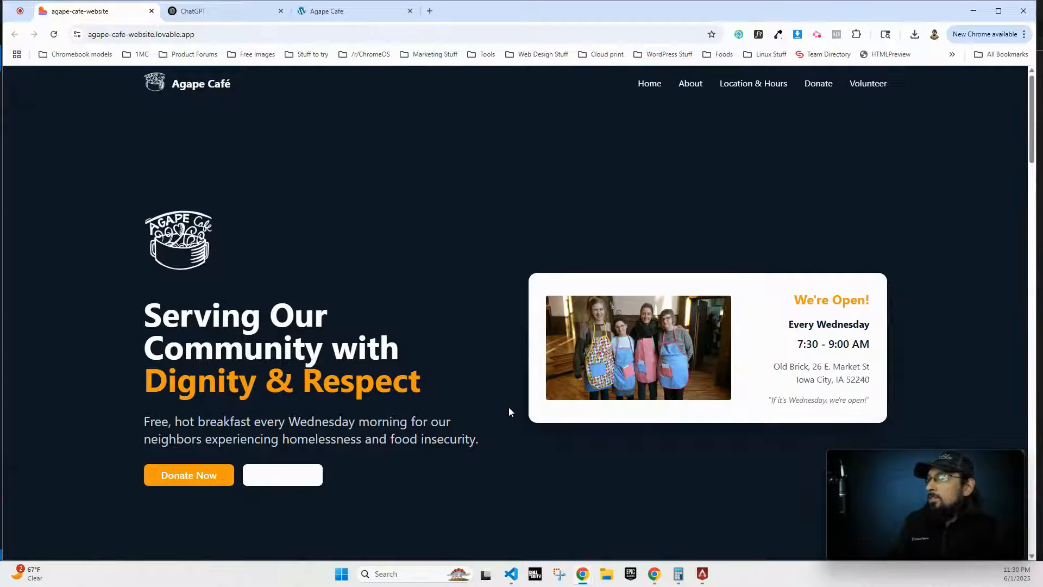
pyautogui.scroll(-10, 509, 412)
pyautogui.scroll(5, 494, 368)
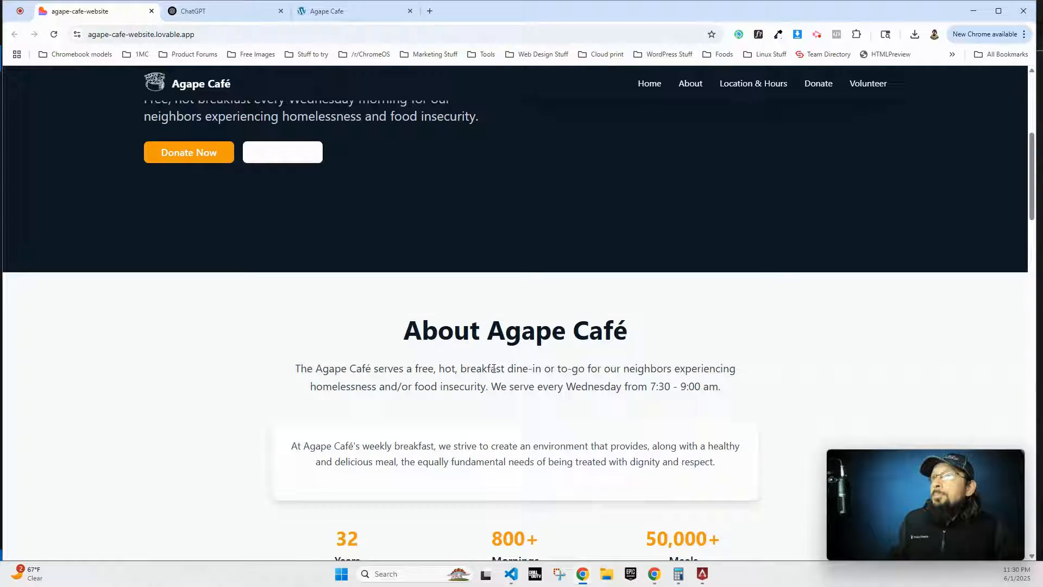
pyautogui.scroll(5, 494, 368)
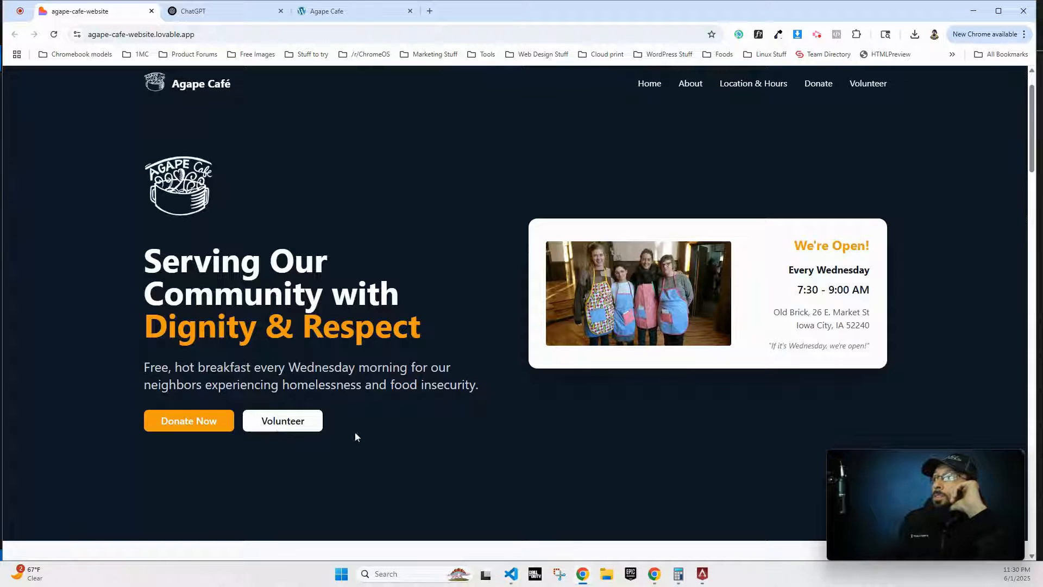
pyautogui.scroll(1, 337, 261)
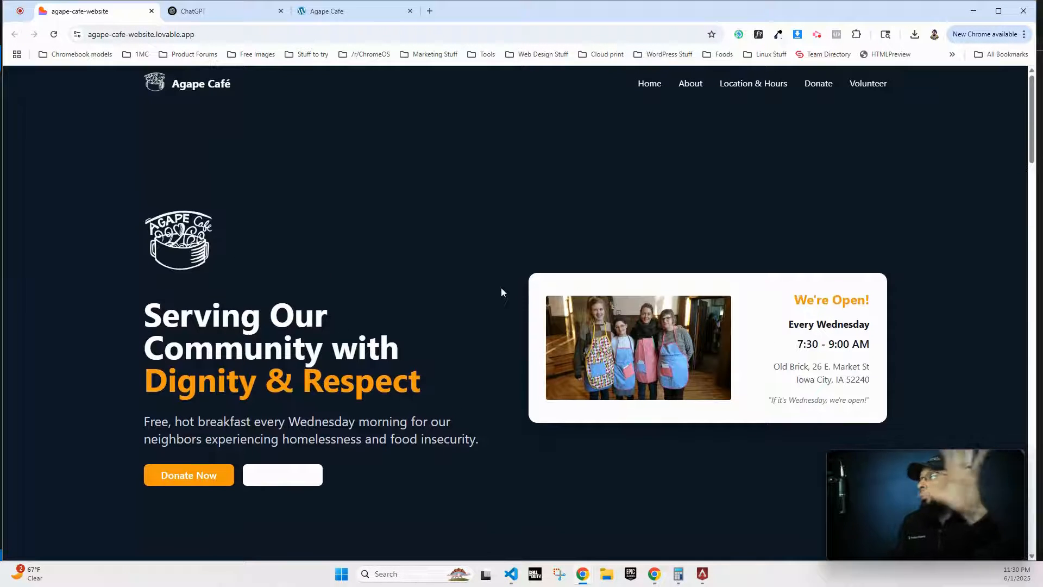
pyautogui.scroll(-5, 505, 299)
pyautogui.scroll(4, 450, 329)
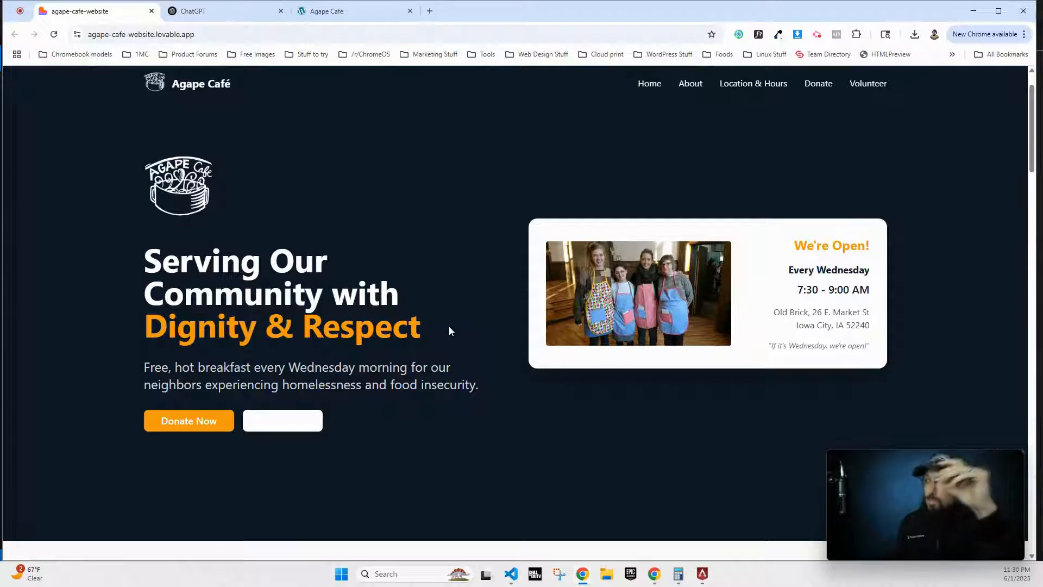
pyautogui.scroll(1, 449, 328)
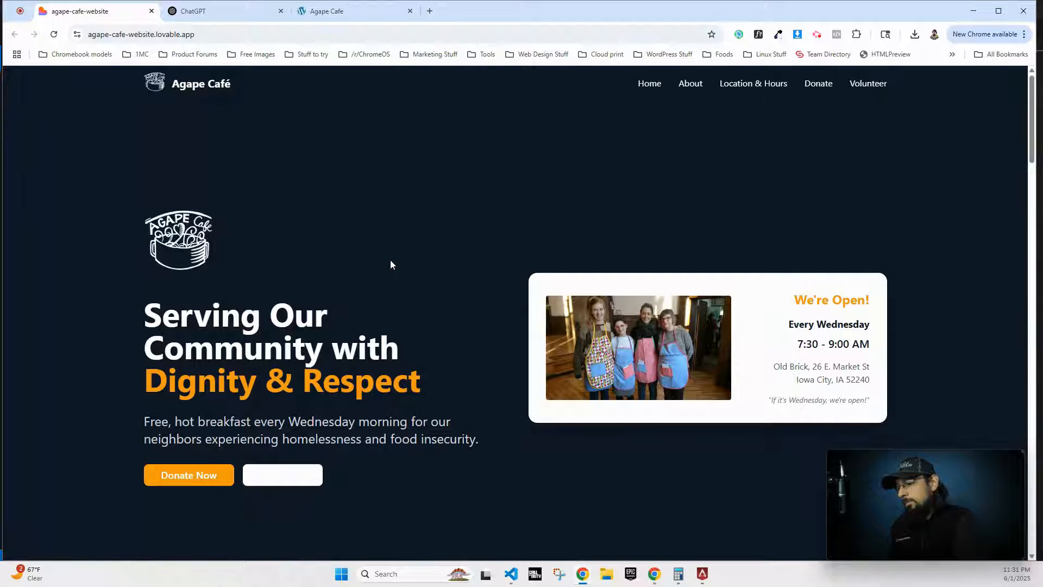
# - Inspect the site's navigation bar in the developer tools and copy the full HTML of the header element
pyautogui.rightClick(346, 235)
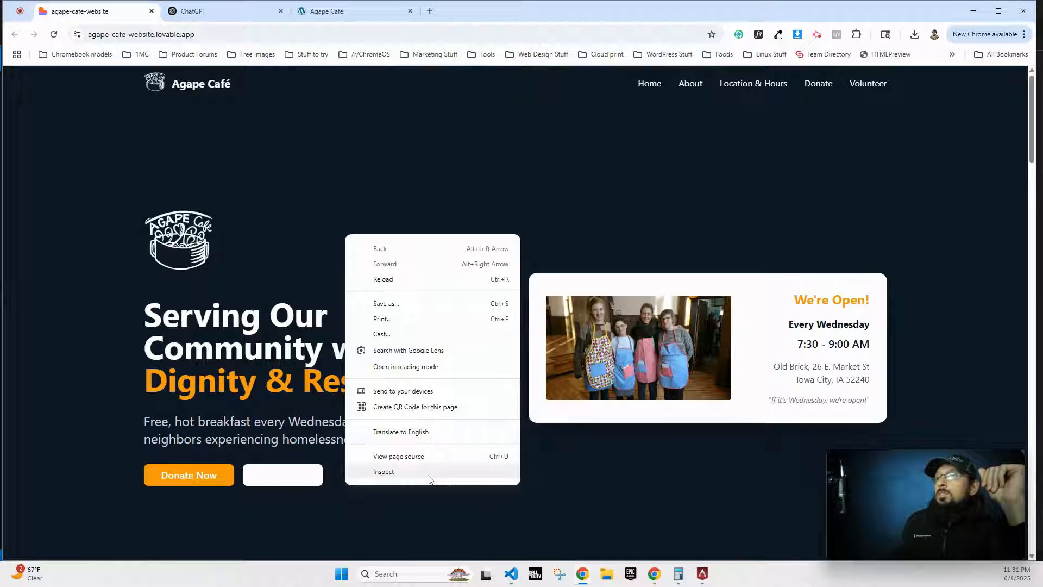
pyautogui.click(252, 207)
pyautogui.rightClick(314, 87)
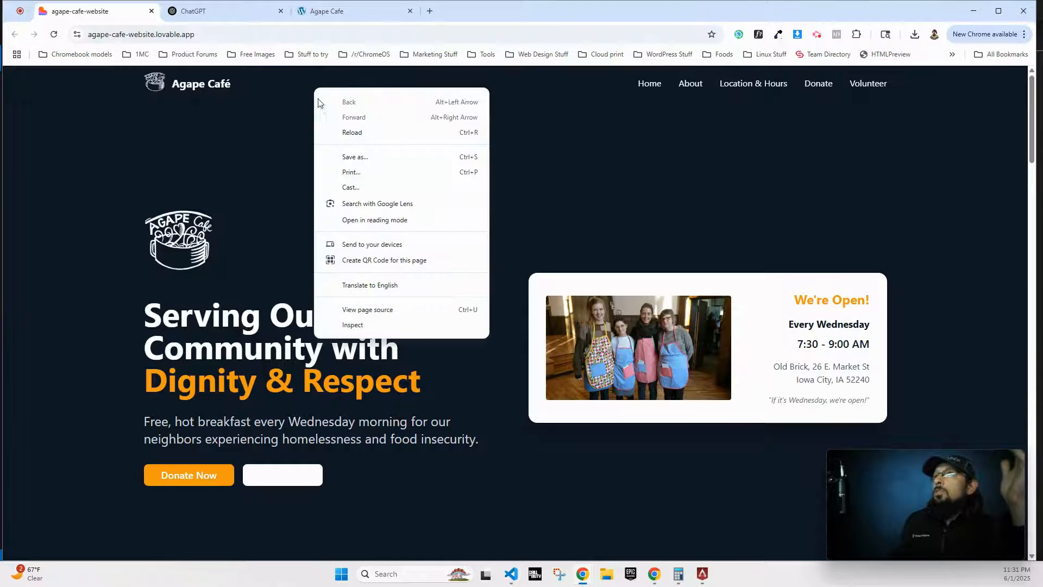
pyautogui.click(361, 325)
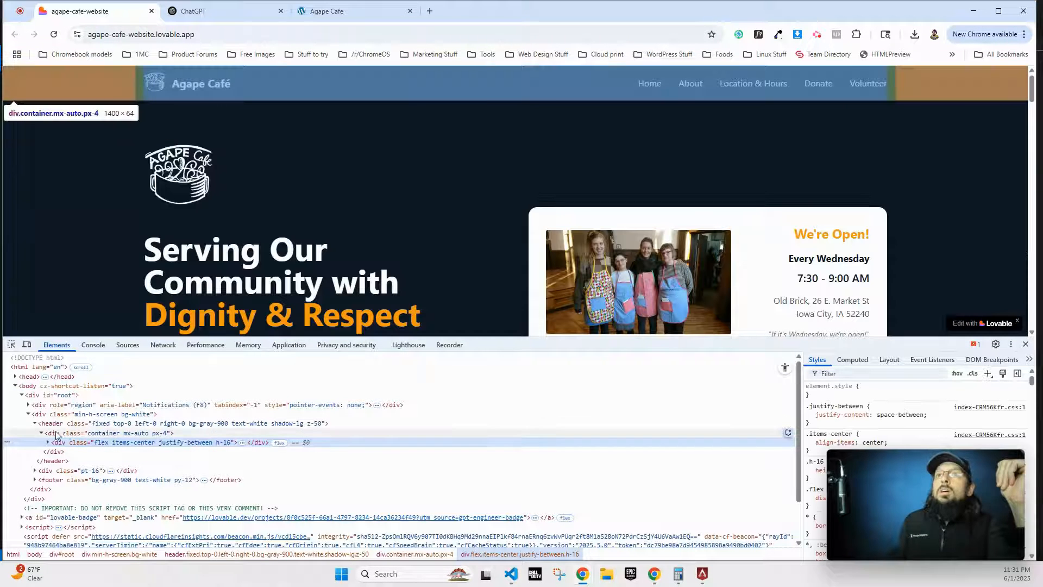
pyautogui.rightClick(70, 423)
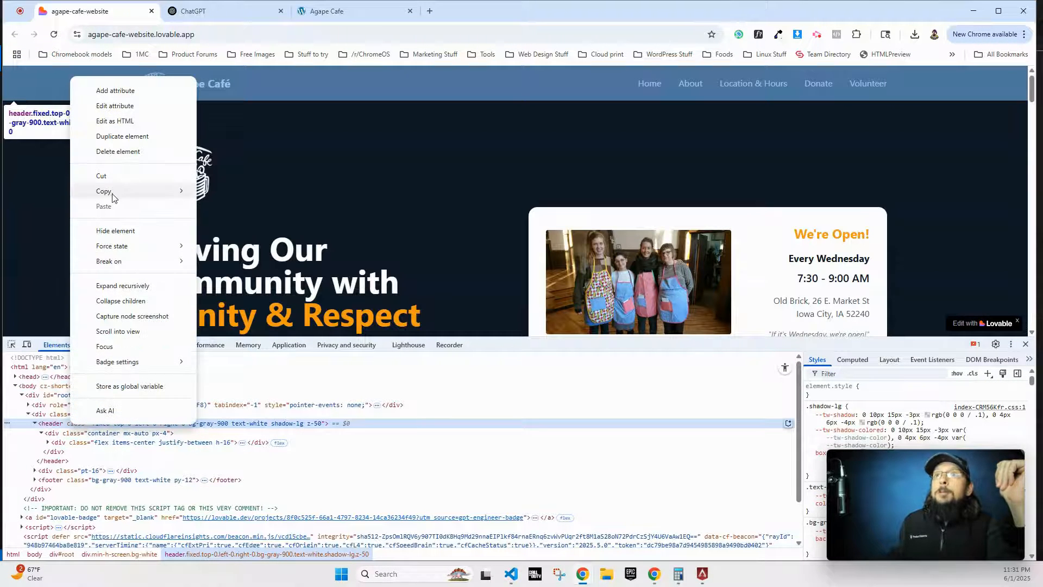
pyautogui.click(114, 121)
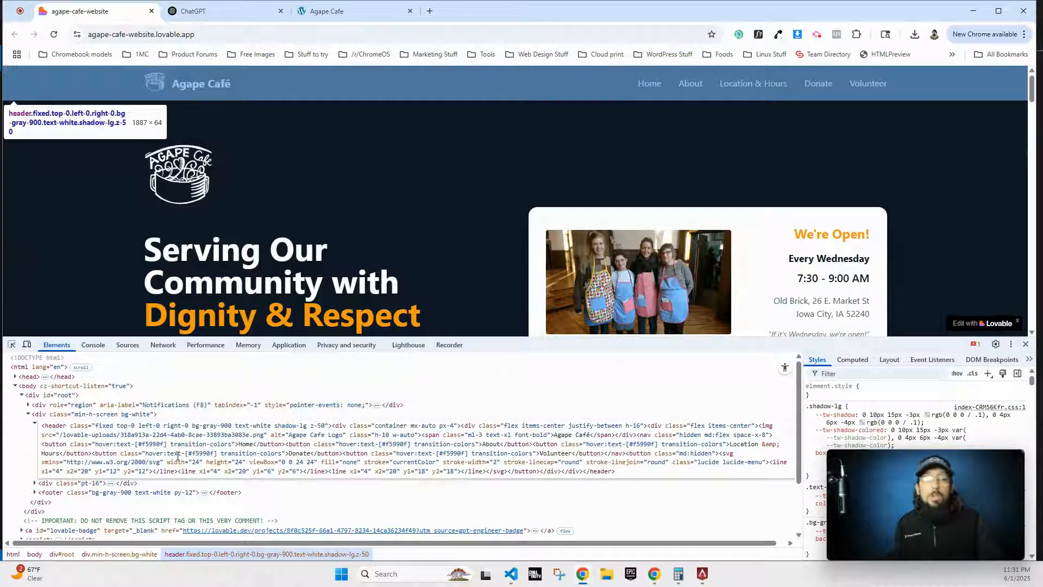
pyautogui.hotkey('ctrl', 'a')
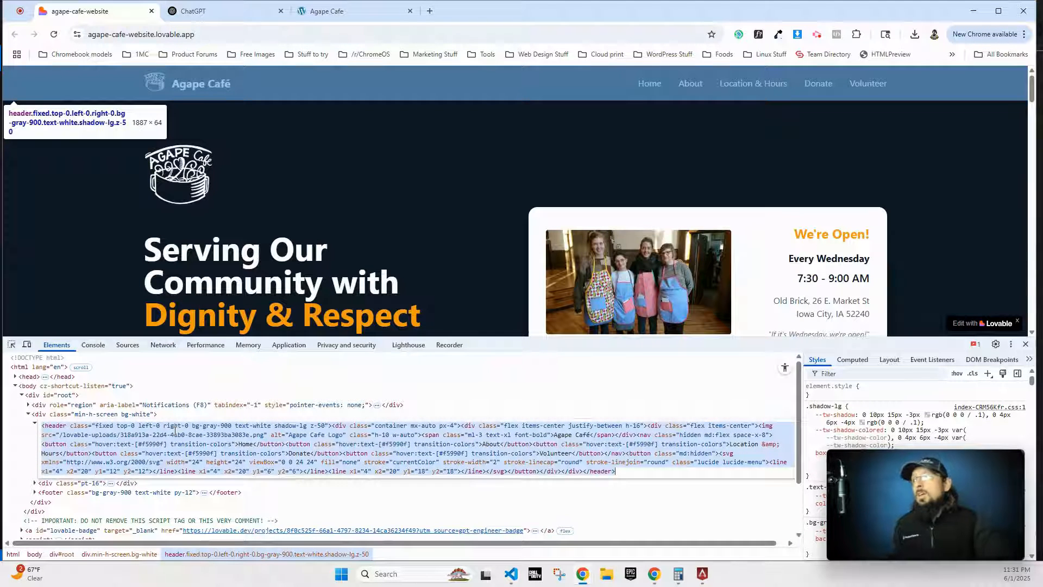
# - Switch to ChatGPT and paste the copied header HTML into a new prompt, leaving a blank line below it
pyautogui.click(212, 17)
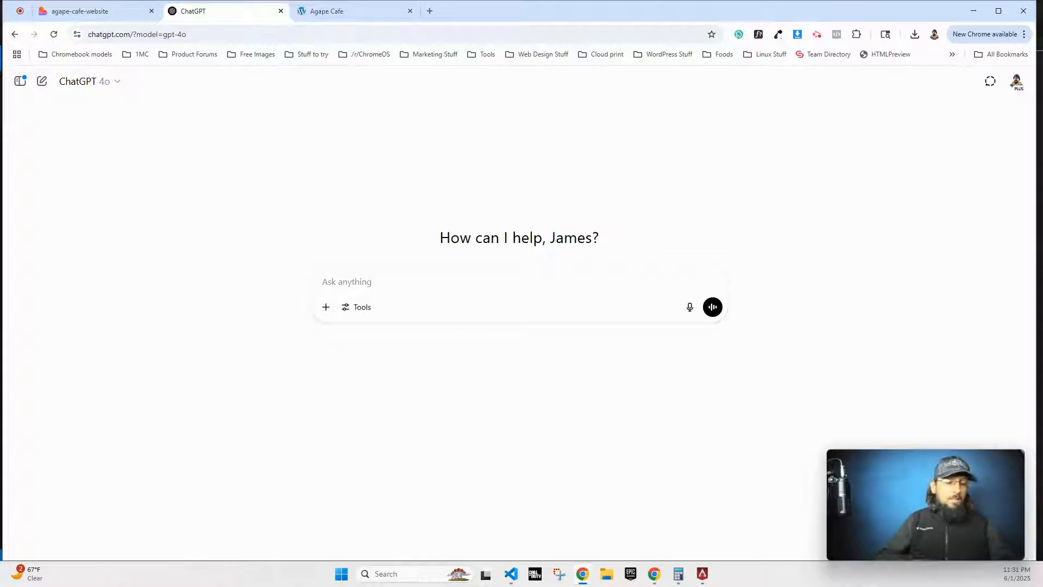
pyautogui.hotkey('ctrl', 'v')
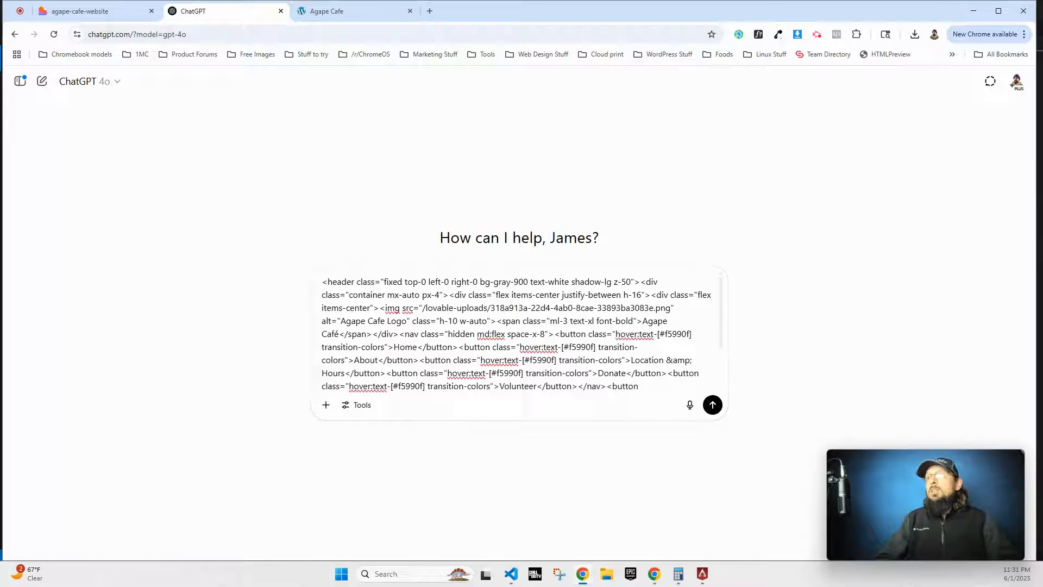
pyautogui.hotkey('shift', 'Return')
pyautogui.hotkey('shift', 'Return')
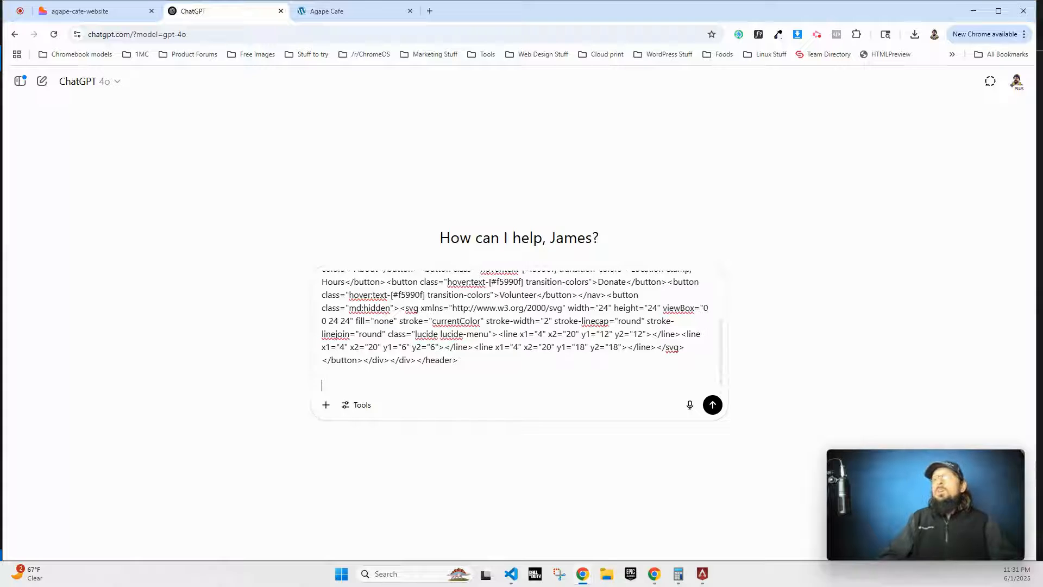
# - Below the code, write "give me this HTML back exactly as it is, but instead of using tailwind I want you to use regular vanilla CSS"
pyautogui.write('give m')
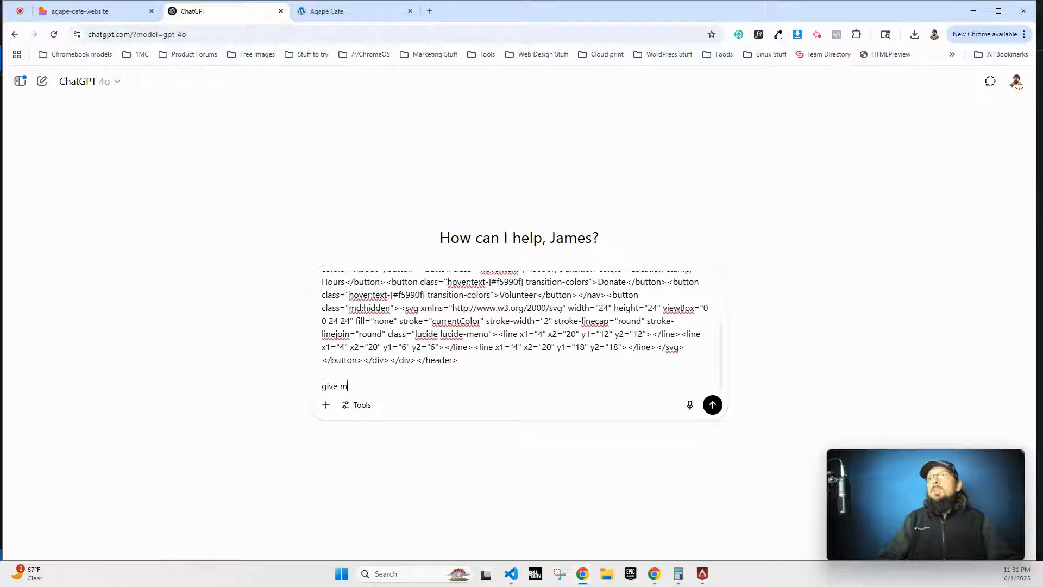
pyautogui.write('e this HTML back e')
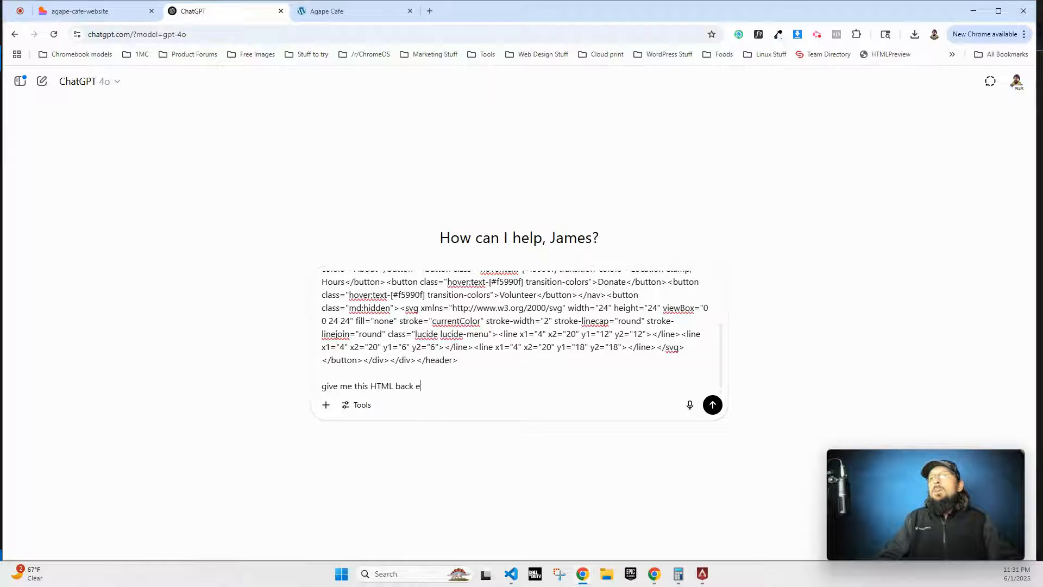
pyautogui.write('xactly as it is, bu')
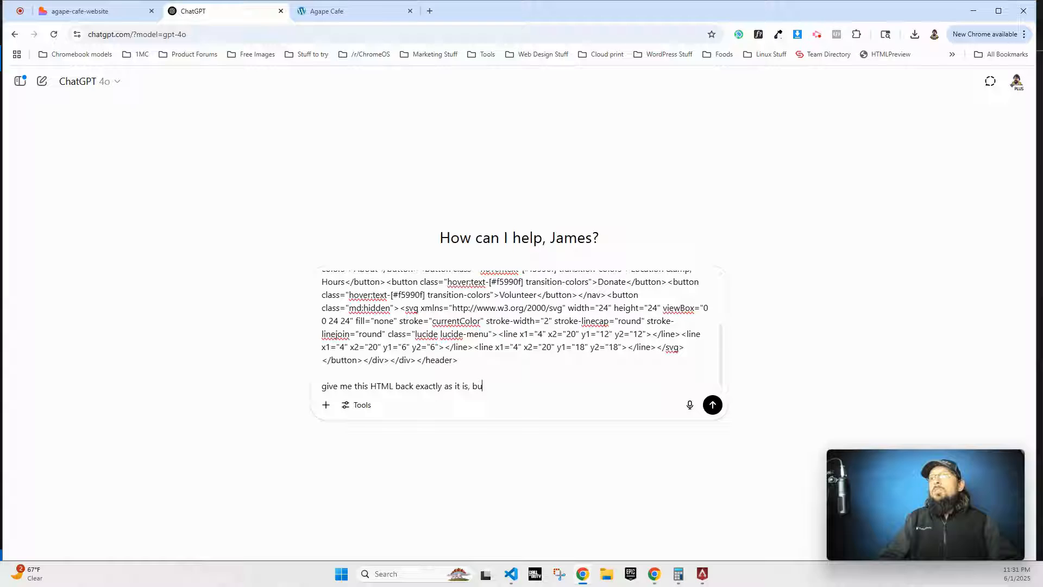
pyautogui.write('t instead of')
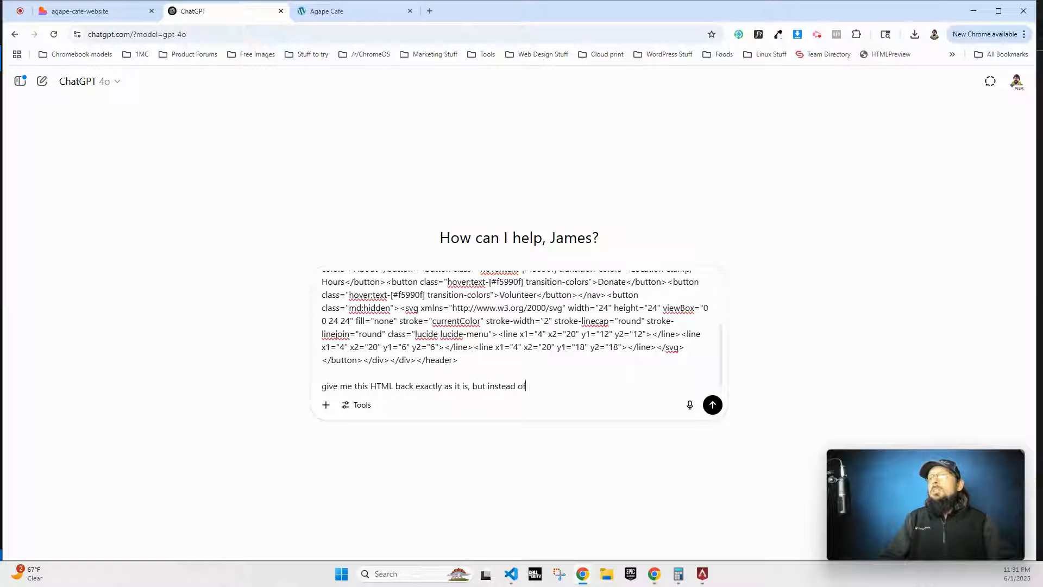
pyautogui.write(' using tailwind I want')
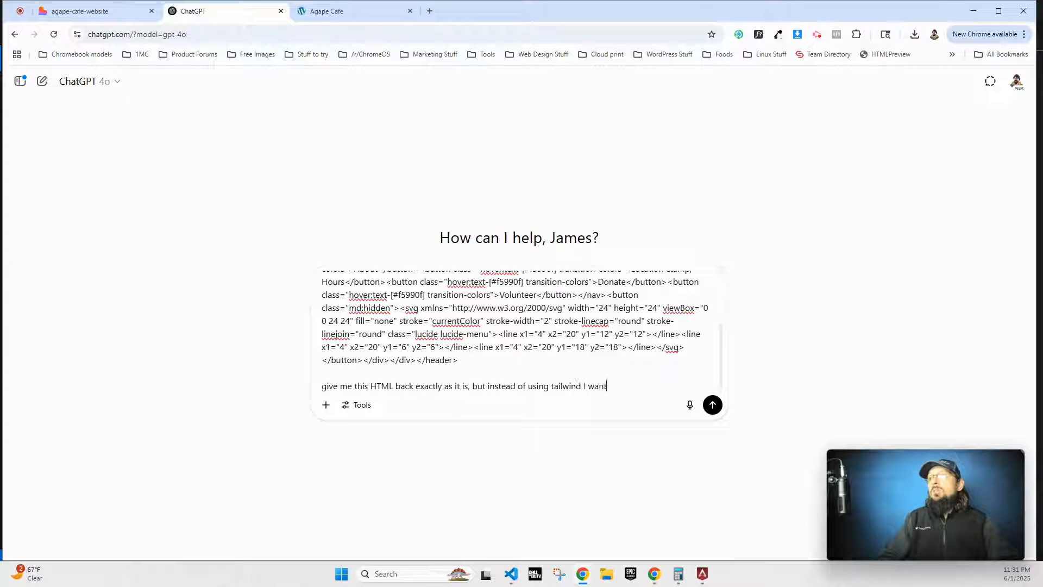
pyautogui.write(' you to use regu')
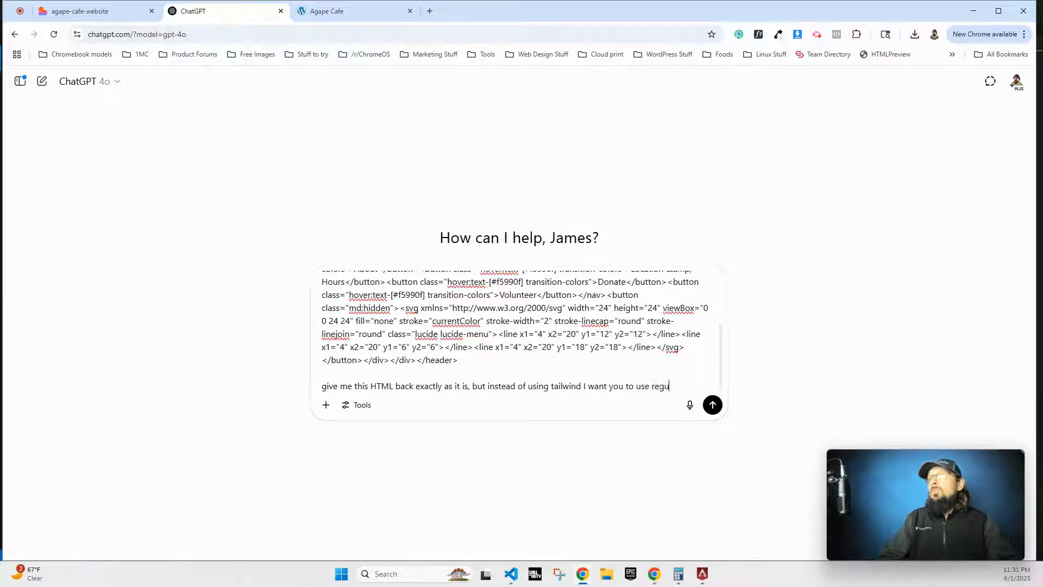
pyautogui.write('lar vanilla CSS')
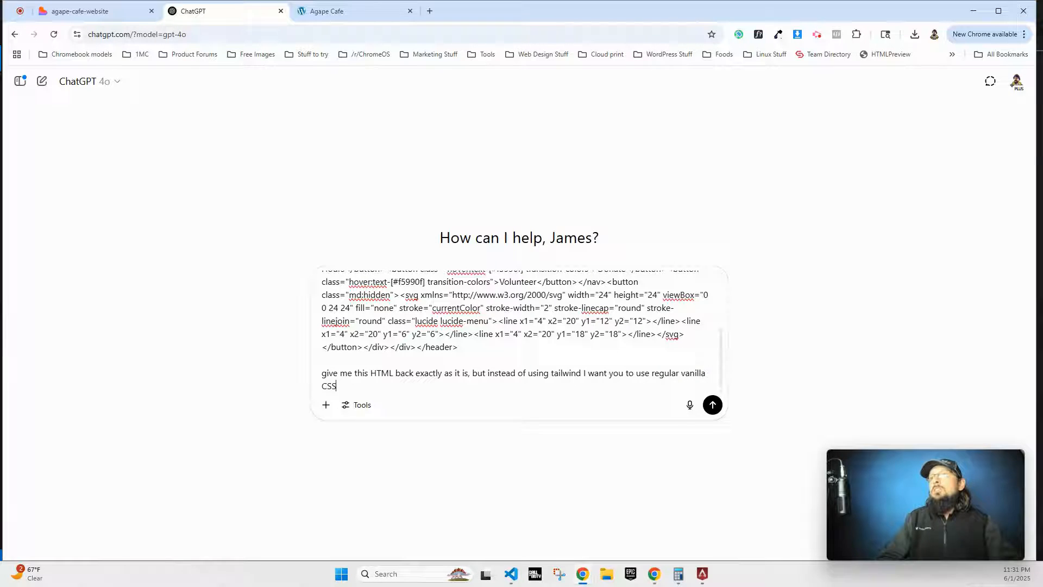
# - Extend the ChatGPT prompt with "Give the elements classes/ids as necessary, and then give me the vanilla CSS."
pyautogui.write('. Give the lements')
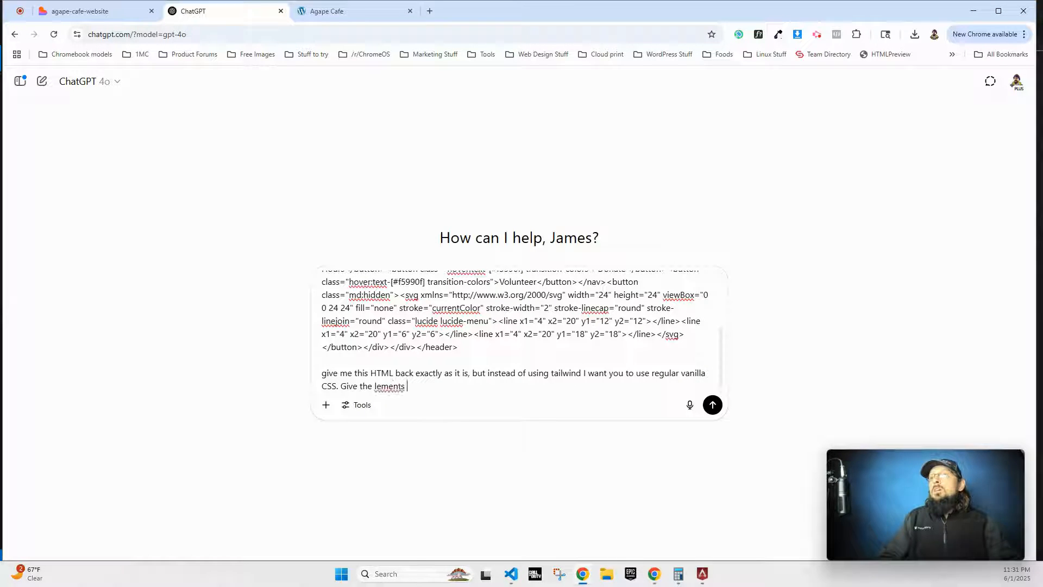
pyautogui.press('BackSpace')
pyautogui.press('BackSpace')
pyautogui.press('BackSpace')
pyautogui.press('BackSpace')
pyautogui.press('BackSpace')
pyautogui.press('BackSpace')
pyautogui.press('BackSpace')
pyautogui.press('BackSpace')
pyautogui.write('elem')
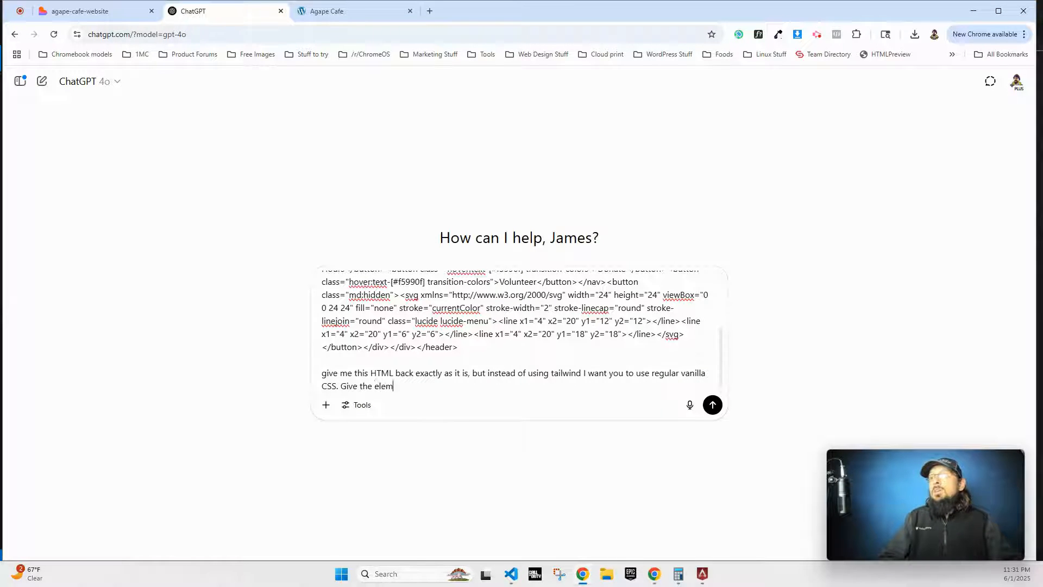
pyautogui.write('ents classes/ids as you')
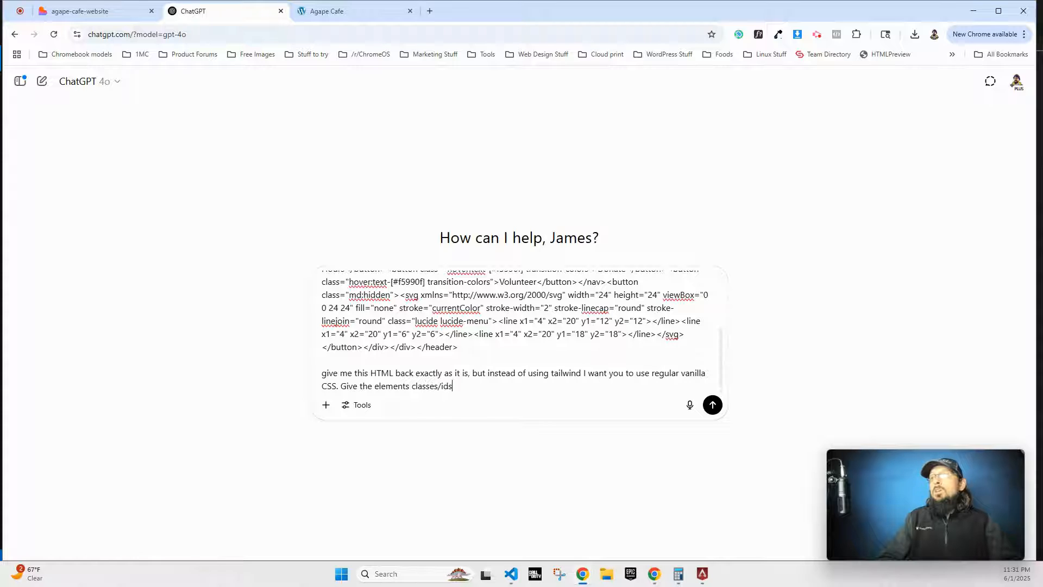
pyautogui.press('BackSpace')
pyautogui.press('BackSpace')
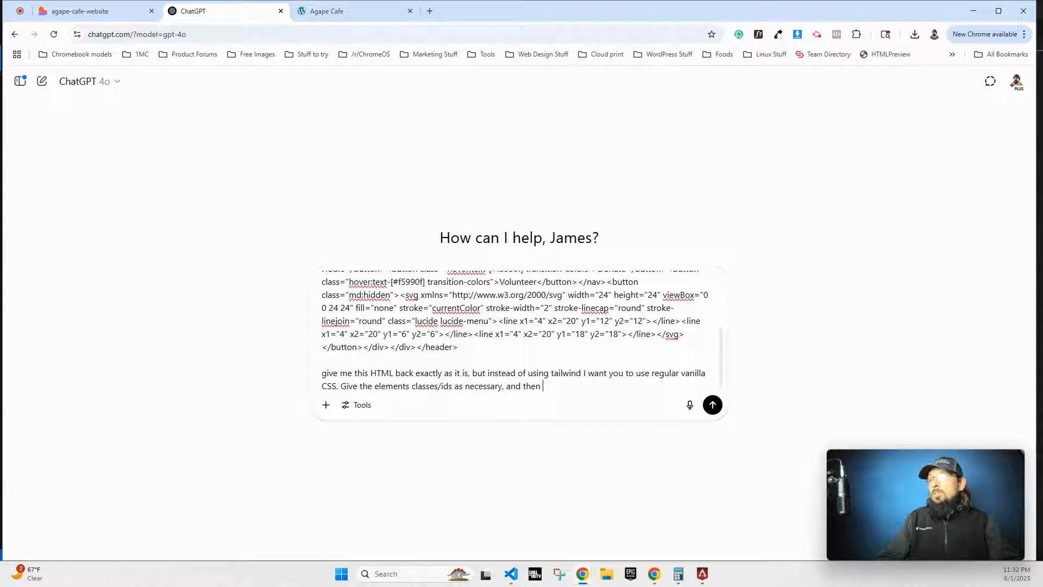
pyautogui.write('la c')
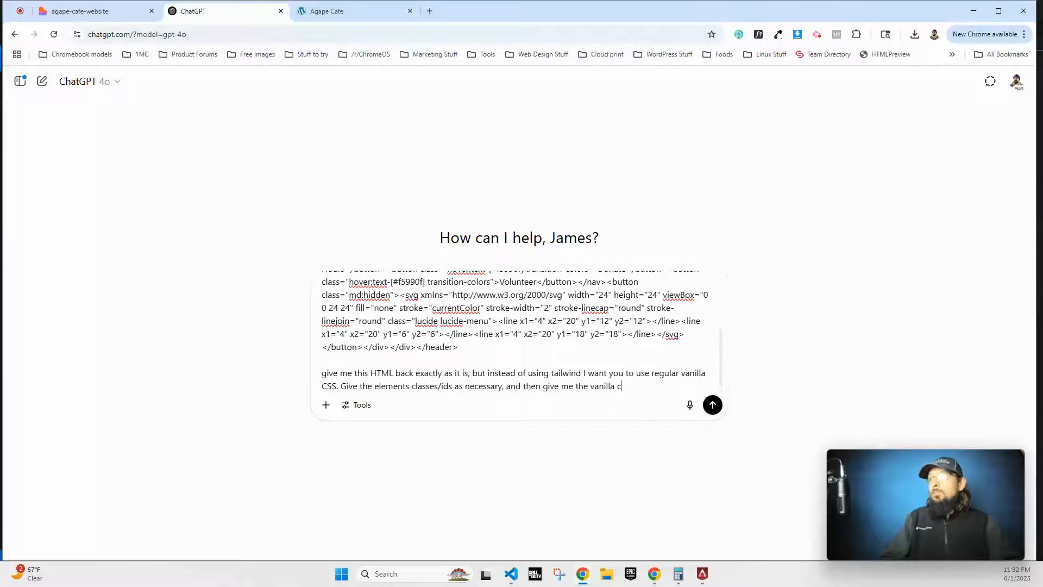
pyautogui.write('SS')
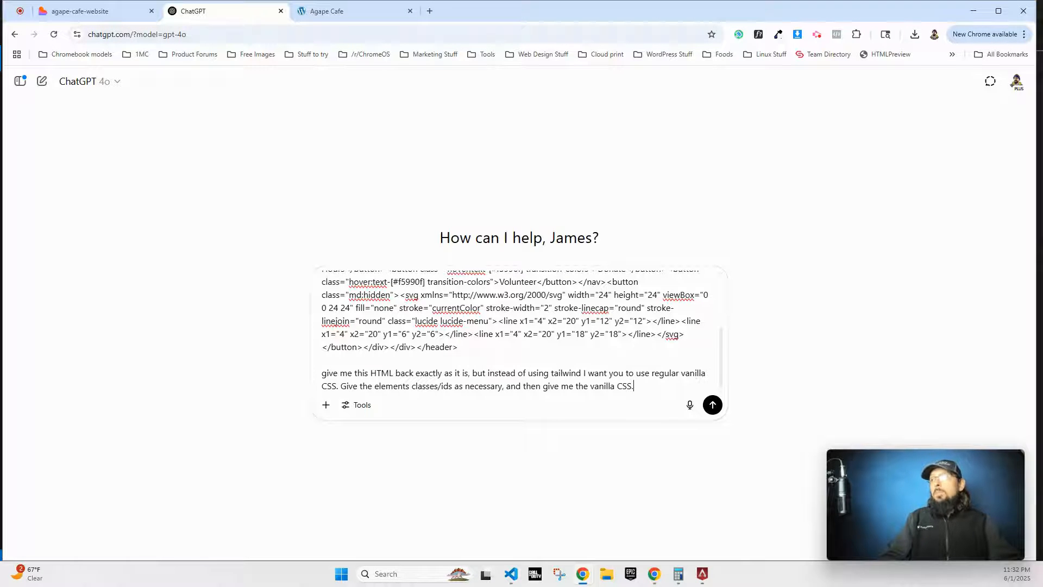
pyautogui.write('.')
# - Add the paragraph "when you generate the css, make sure to use vanilla CSS nesting to nest all selectors under the first selector." and send the prompt
pyautogui.hotkey('shift', 'Return')
pyautogui.hotkey('shift', 'Return')
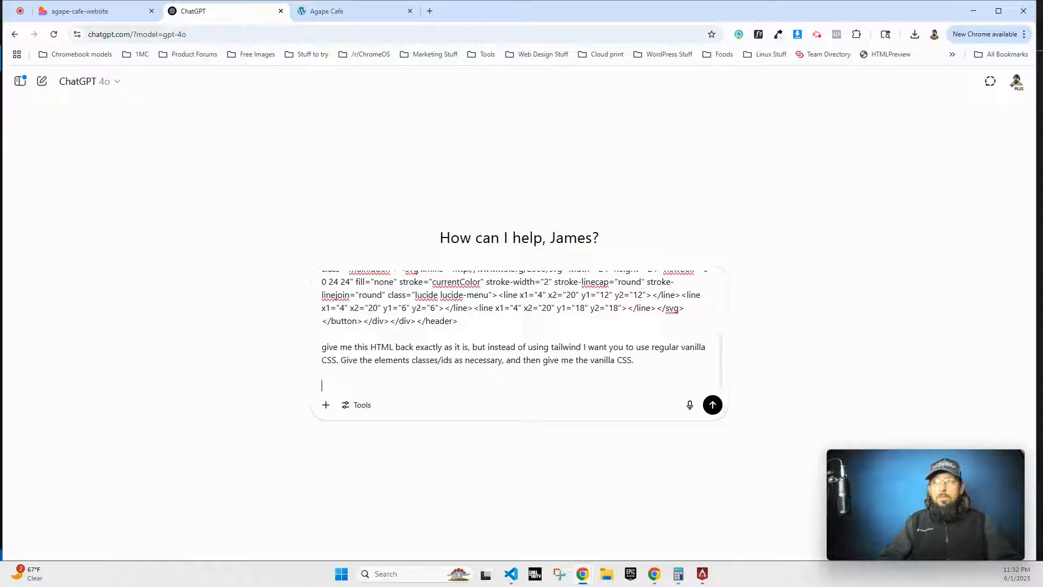
pyautogui.write('when you generate ')
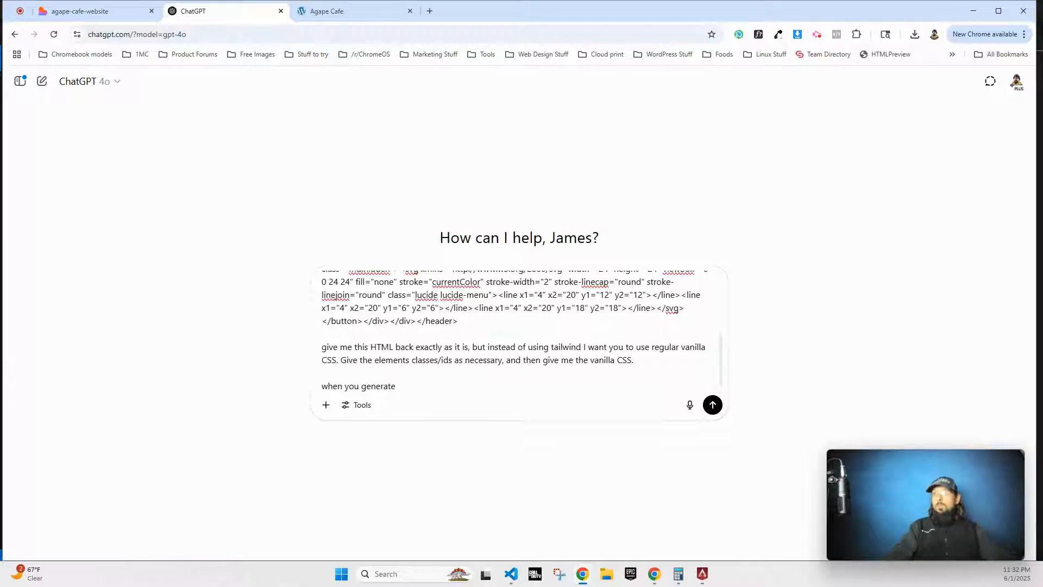
pyautogui.write('the')
pyautogui.write(' cass, am')
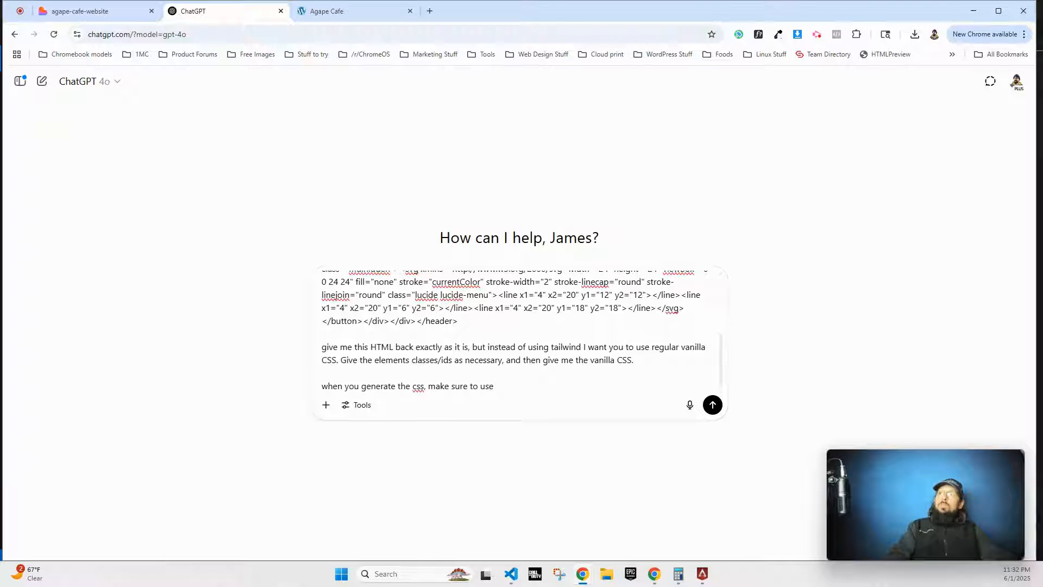
pyautogui.write('vanilla CSS nesting to nest ')
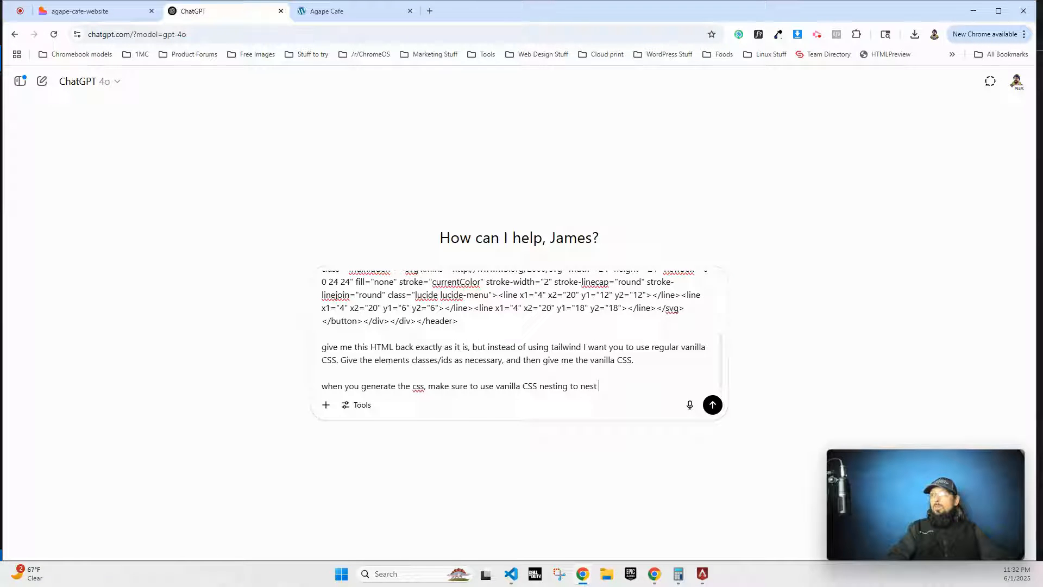
pyautogui.write('all selectors')
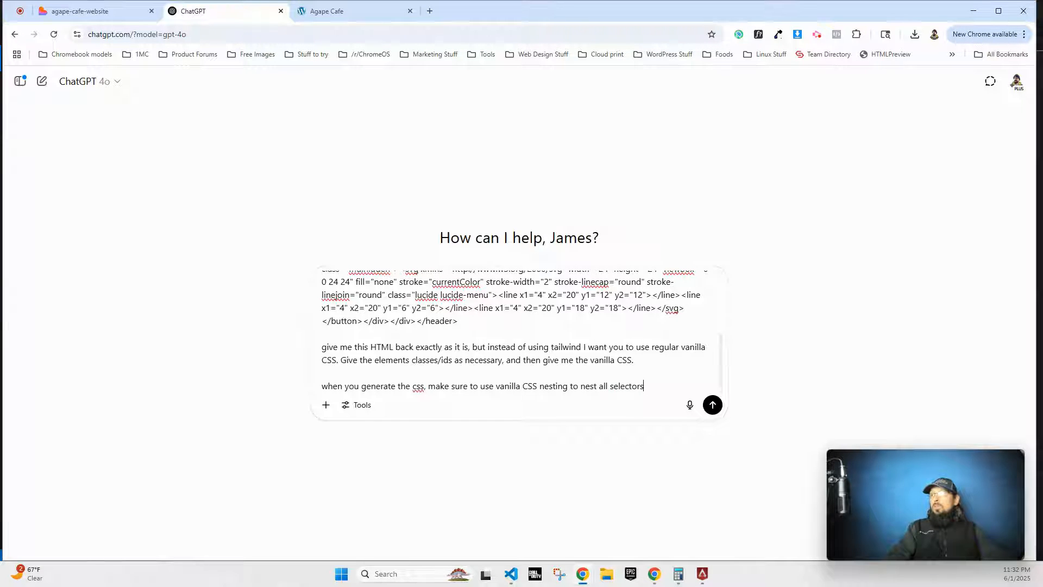
pyautogui.write(' under the ')
pyautogui.write('first selection, w')
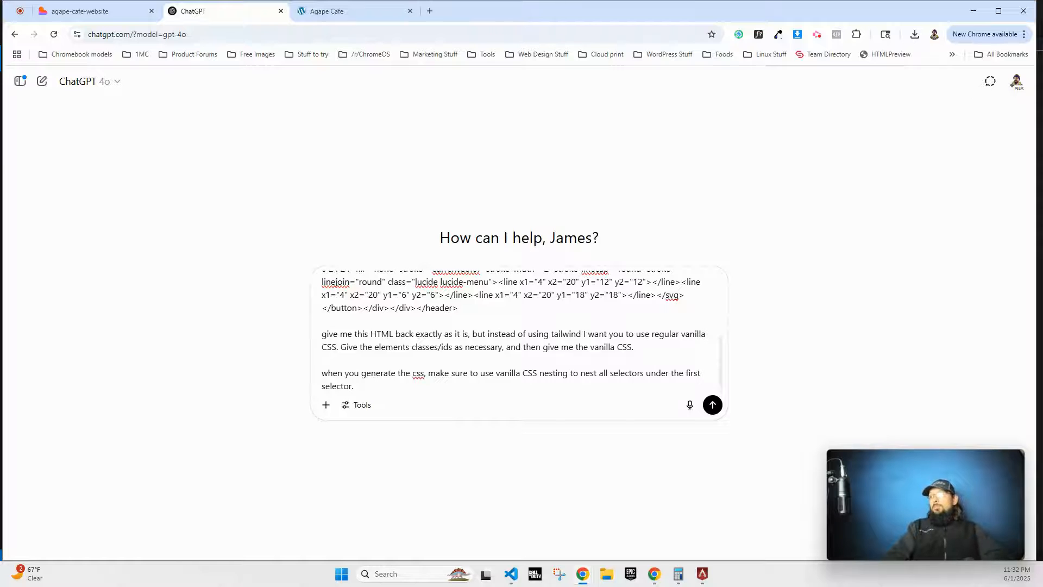
pyautogui.press('Return')
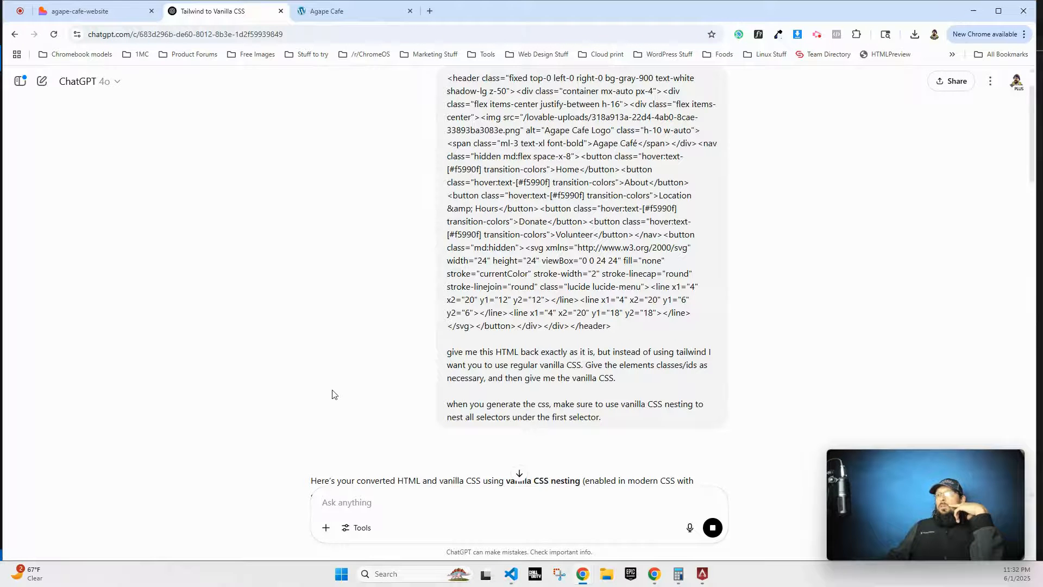
# - Copy the converted header HTML from ChatGPT's reply
pyautogui.scroll(-8, 416, 381)
pyautogui.scroll(-3, 411, 379)
pyautogui.scroll(3, 489, 326)
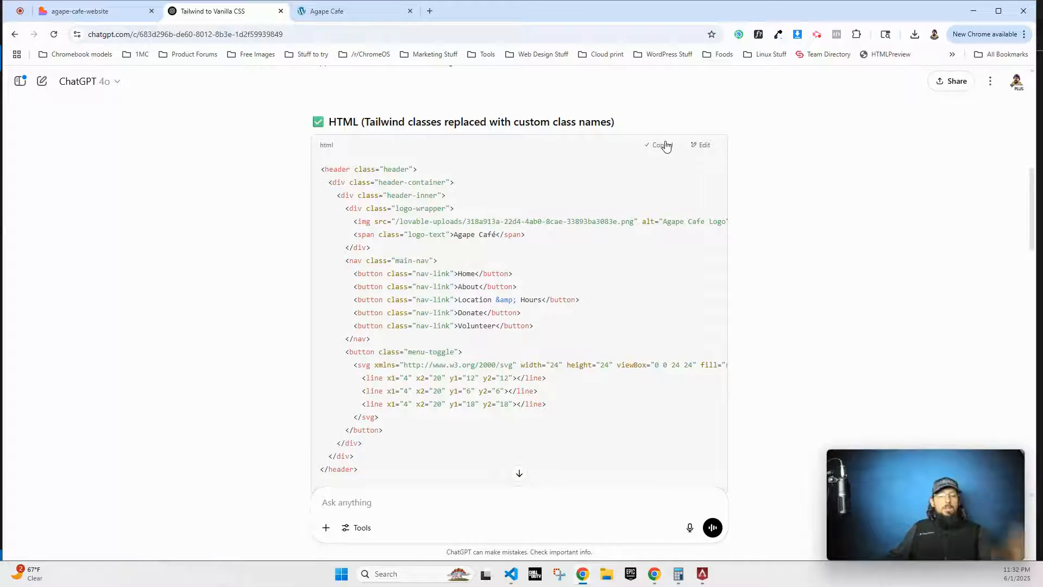
# - Switch to the Etch builder for Agape Cafe and open the Catch All template for editing
pyautogui.click(302, 13)
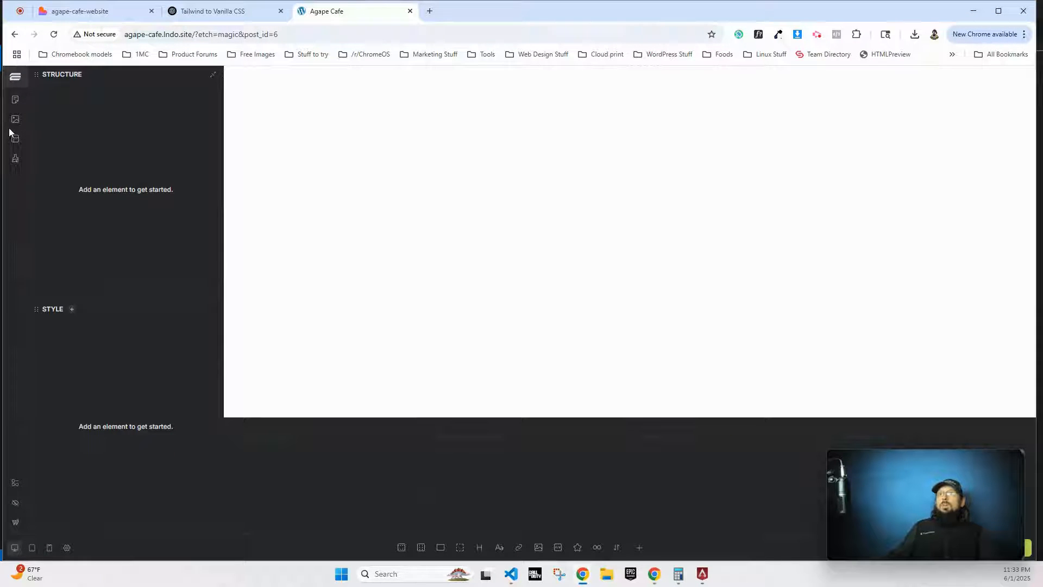
pyautogui.click(15, 140)
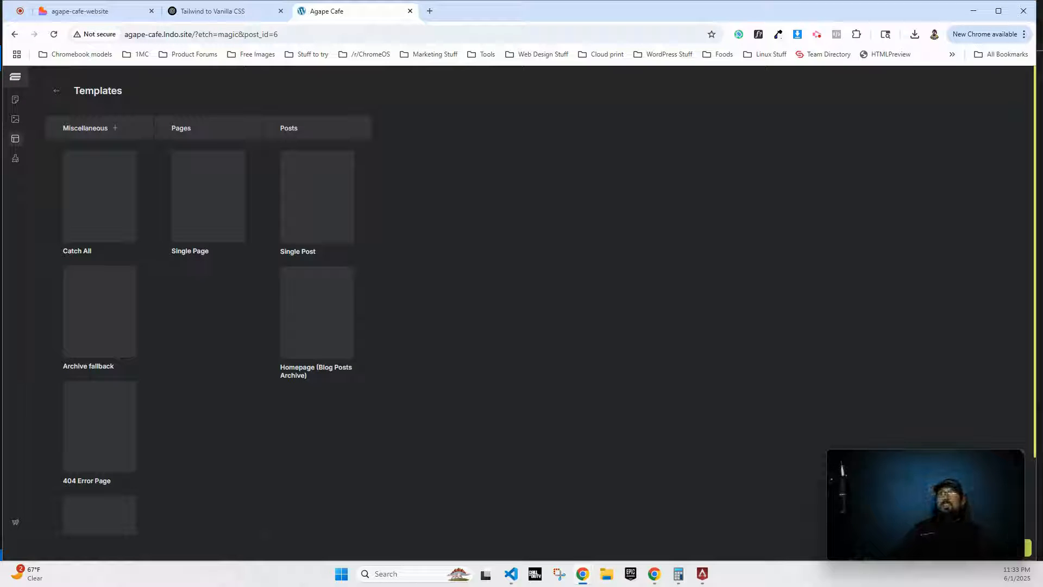
pyautogui.moveTo(87, 228)
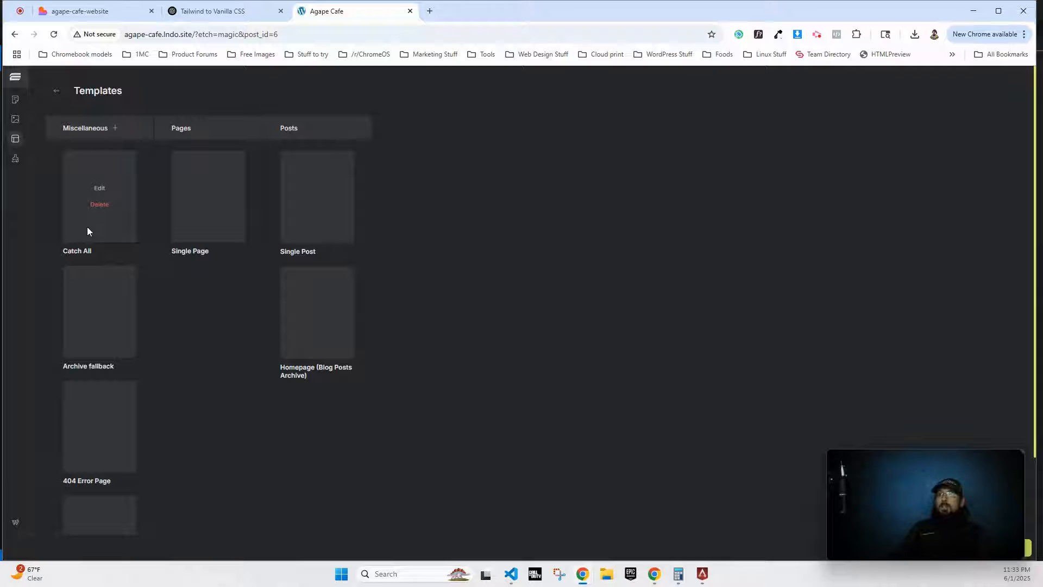
pyautogui.click(99, 181)
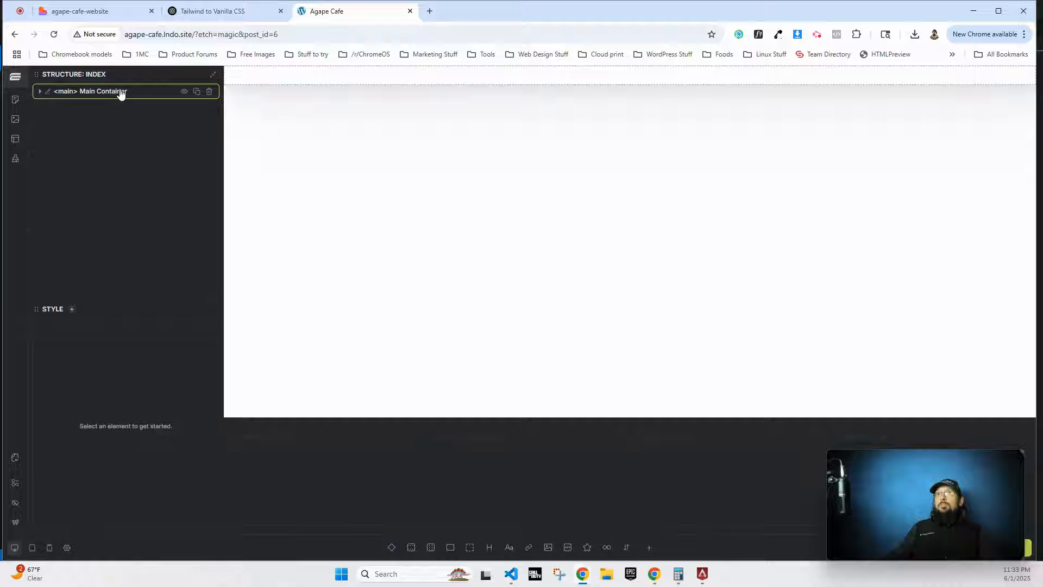
# - Add a section with a container to the template and move the main container below that container
pyautogui.click(410, 548)
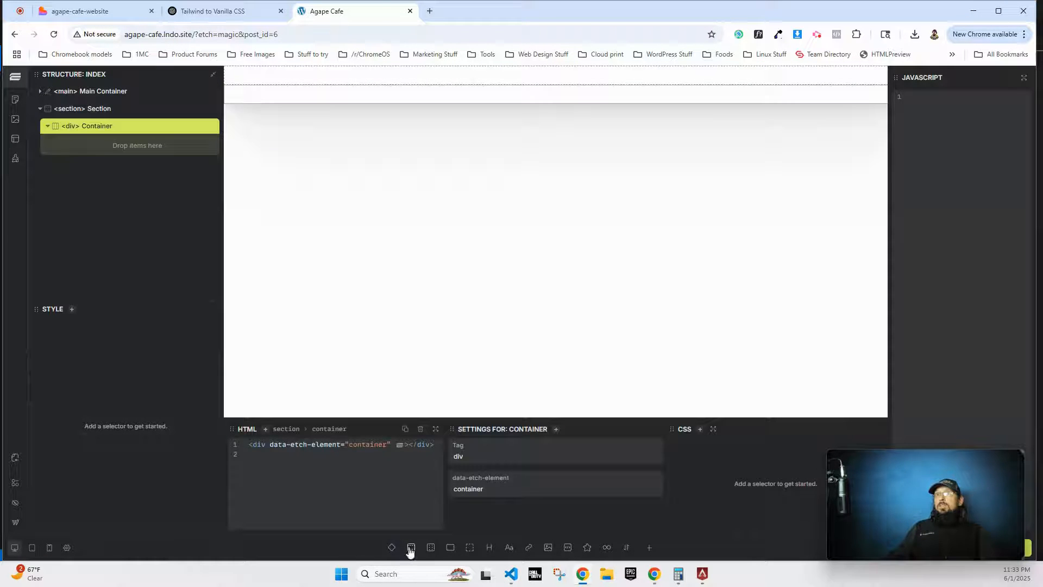
pyautogui.click(89, 97)
pyautogui.moveTo(87, 96); pyautogui.dragTo(86, 150)
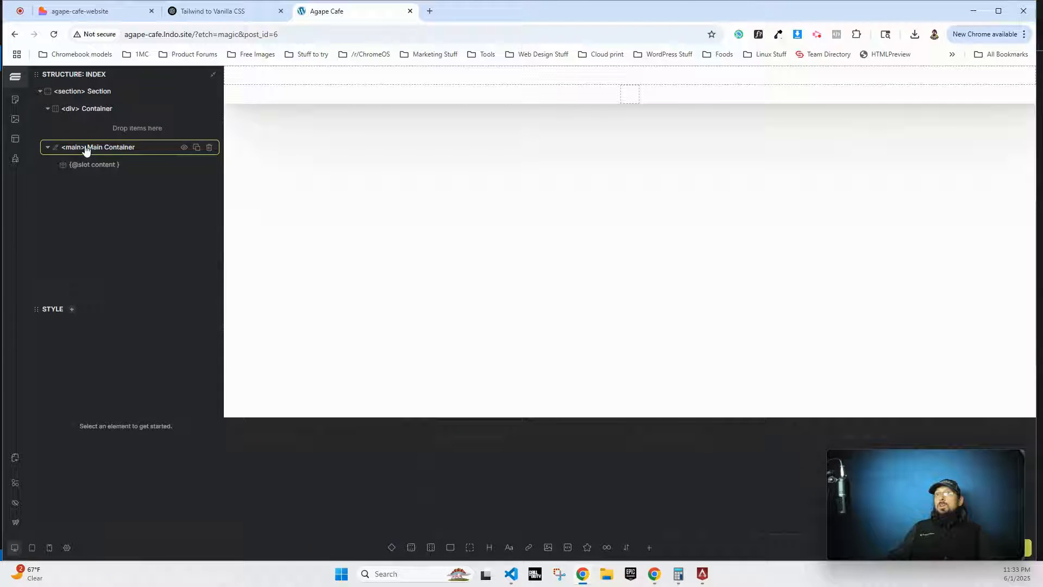
# - Move the main container out of the section so it sits at the structure's top level, directly after the section
pyautogui.click(41, 94)
pyautogui.click(41, 93)
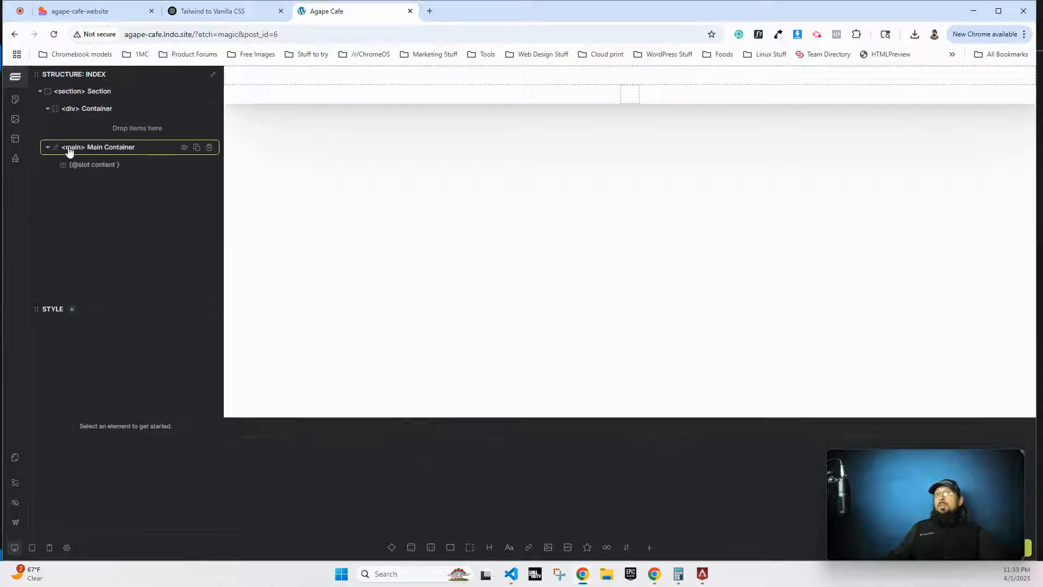
pyautogui.moveTo(56, 149)
pyautogui.mouseDown()
pyautogui.moveTo(43, 149)
pyautogui.moveTo(65, 149)
pyautogui.mouseUp()
pyautogui.click(42, 94)
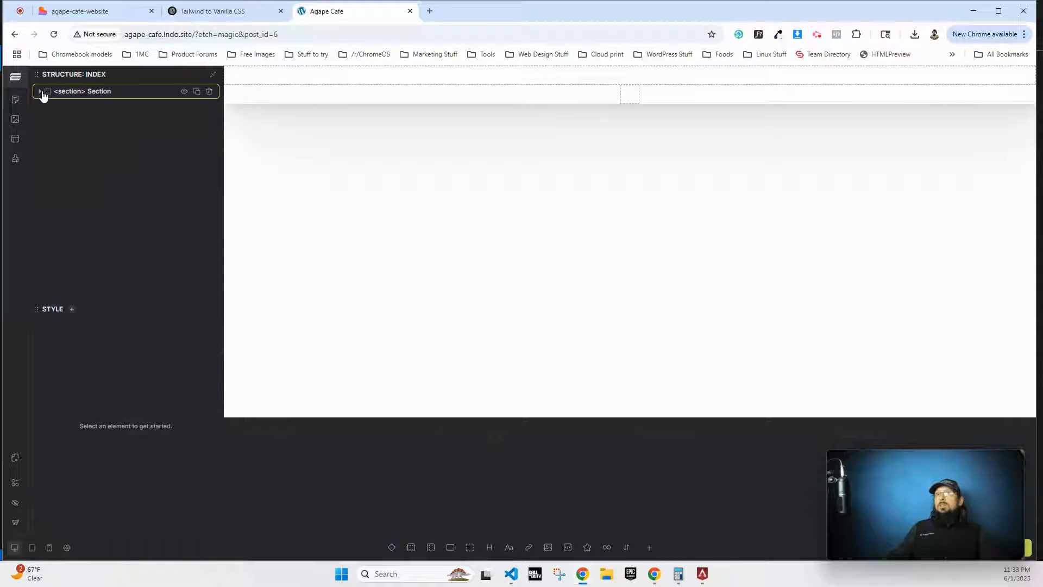
pyautogui.click(42, 94)
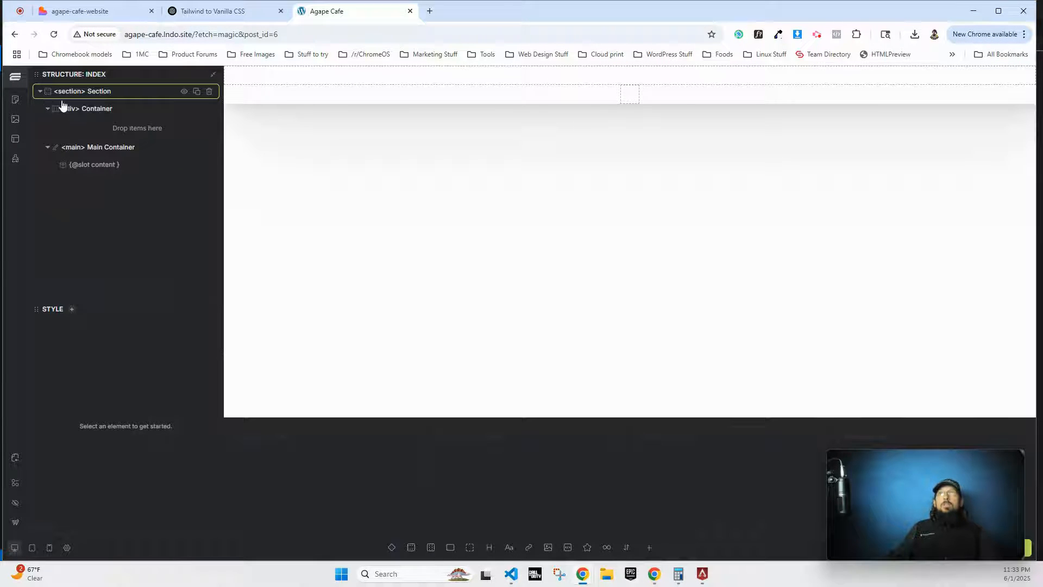
pyautogui.click(119, 150)
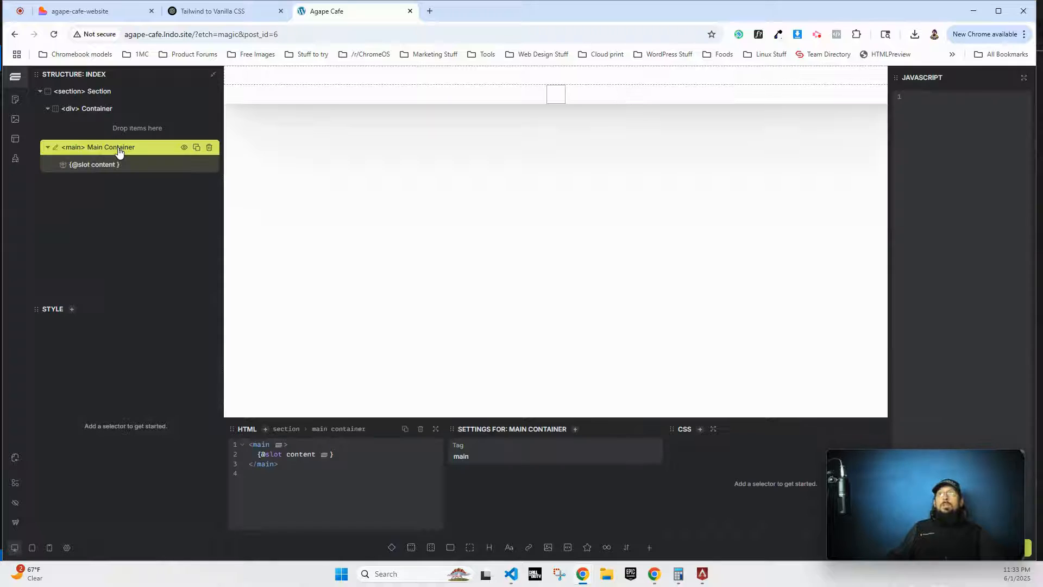
pyautogui.moveTo(70, 149); pyautogui.dragTo(34, 161)
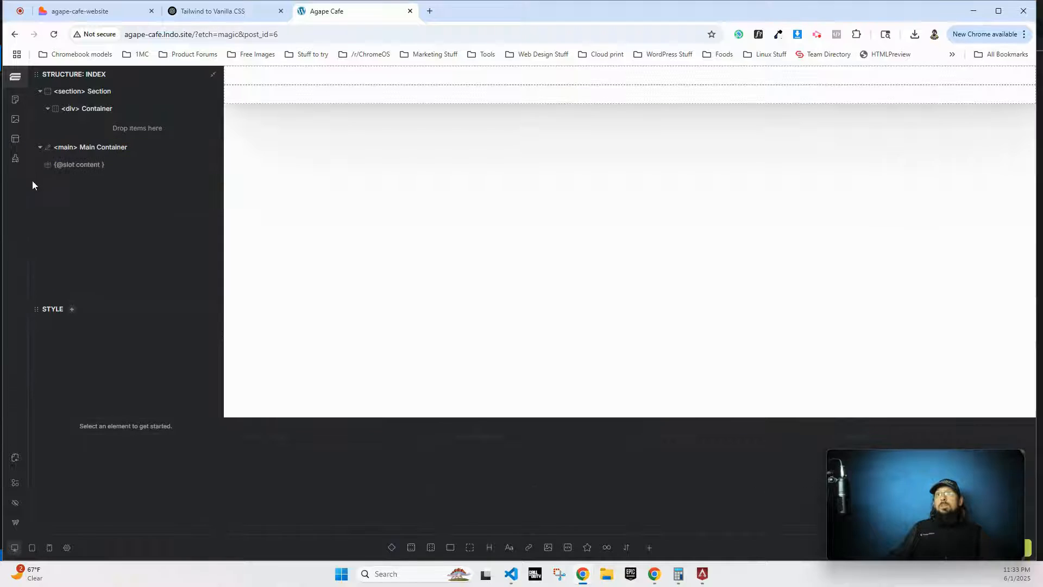
# - Change the new section's tag to header and rename the element "Header"
pyautogui.click(40, 92)
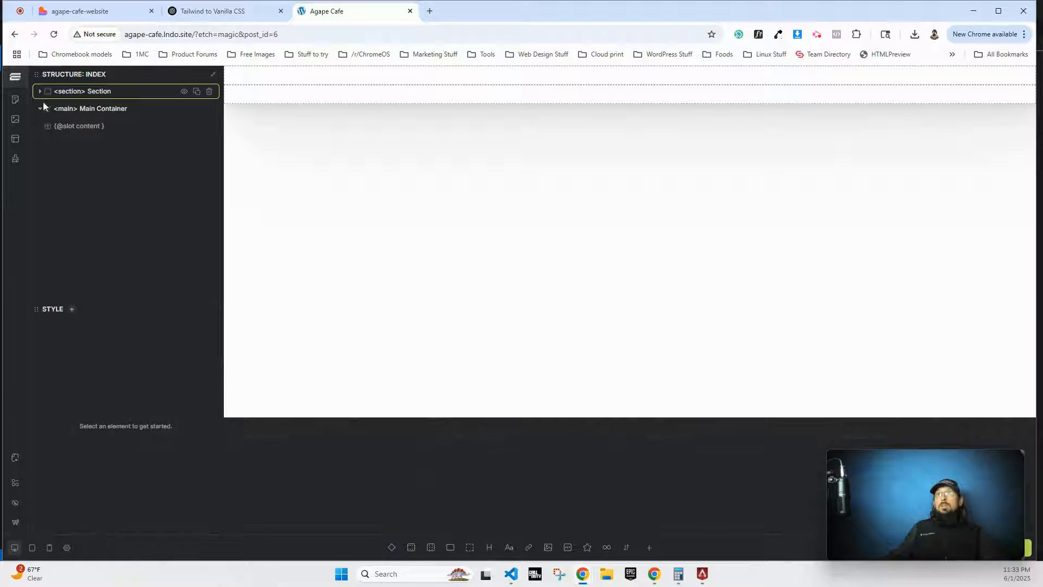
pyautogui.click(71, 93)
pyautogui.doubleClick(71, 93)
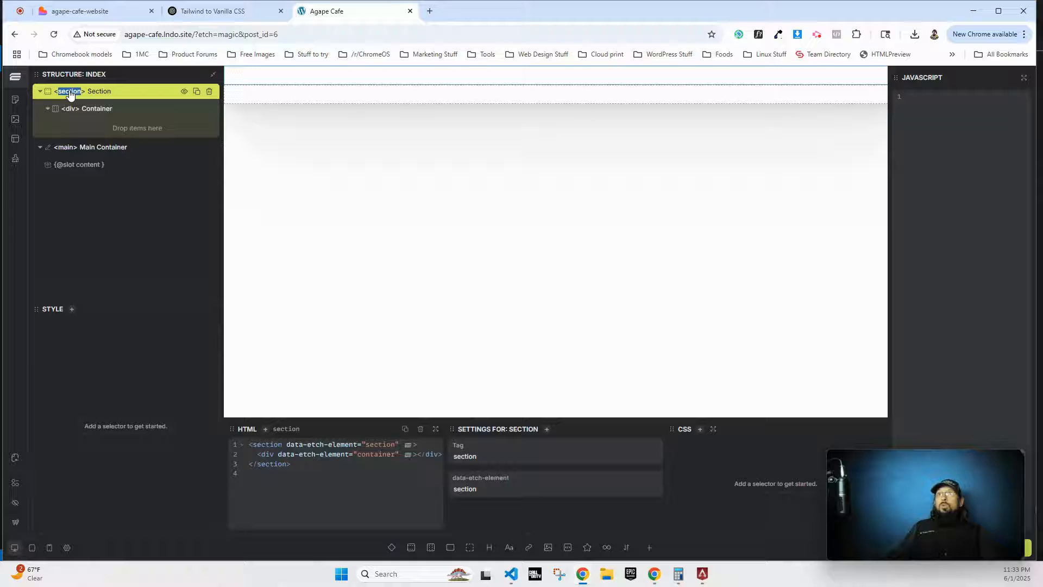
pyautogui.write('header')
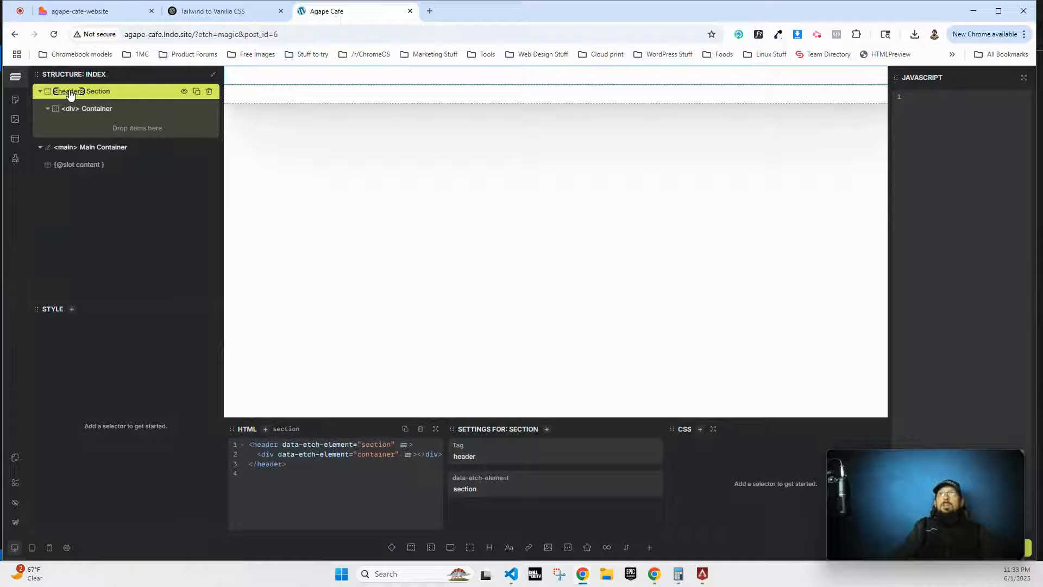
pyautogui.press('Return')
pyautogui.doubleClick(98, 93)
pyautogui.write('Header')
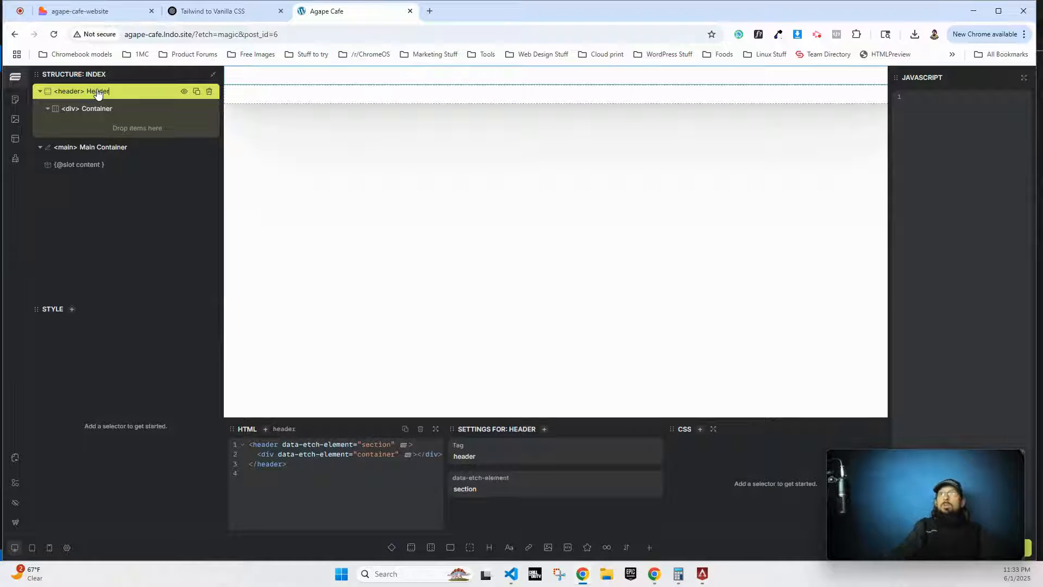
# - Replace the Header element's entire HTML with the converted header markup copied from ChatGPT
pyautogui.click(296, 462)
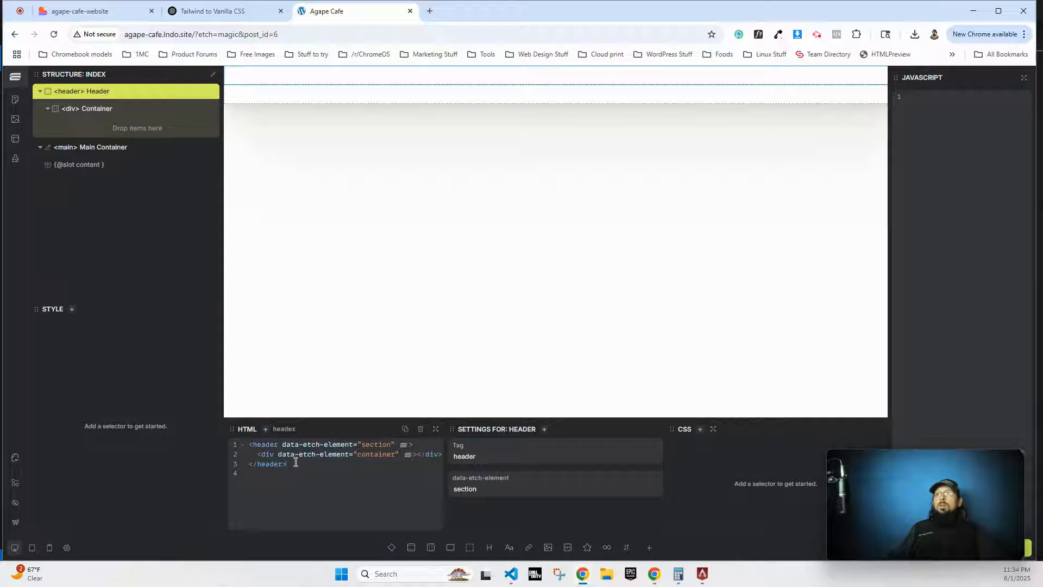
pyautogui.press('Down')
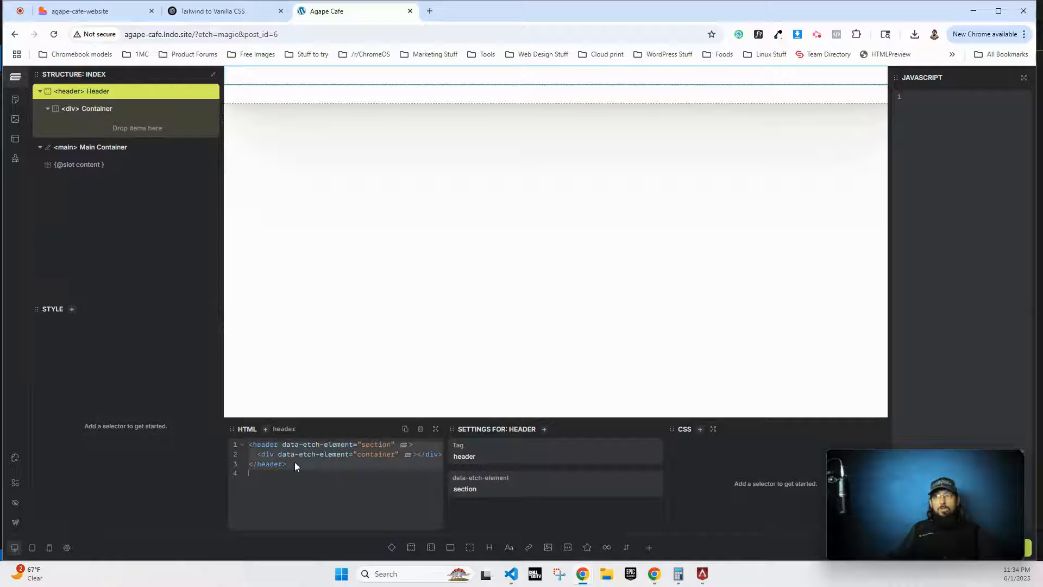
pyautogui.hotkey('ctrl', 'v')
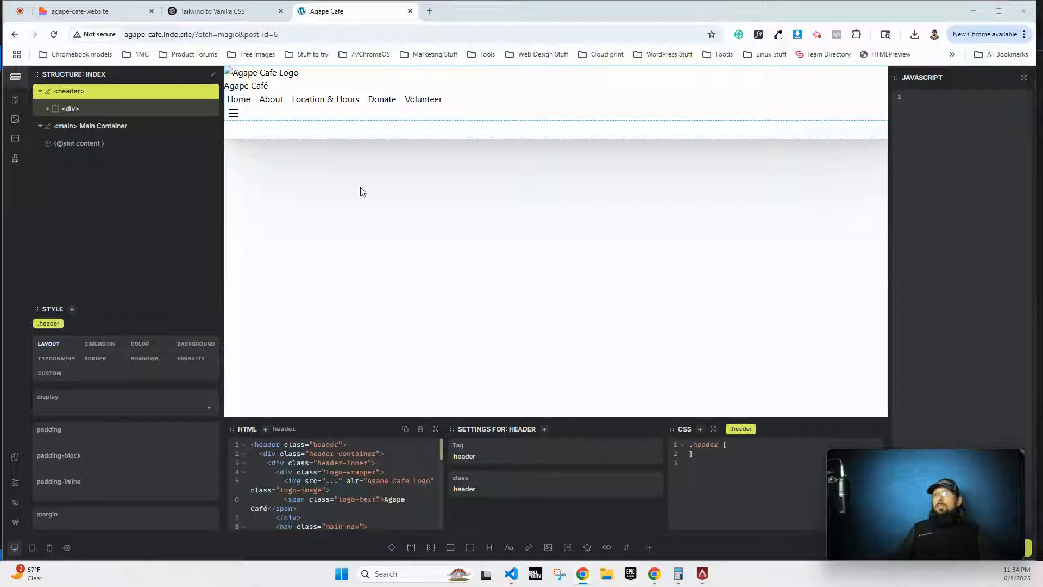
# - Copy the declarations and nested rules inside ChatGPT's .header CSS block and paste them into the header element's .header rule in Etch
pyautogui.click(212, 11)
pyautogui.scroll(-7, 342, 374)
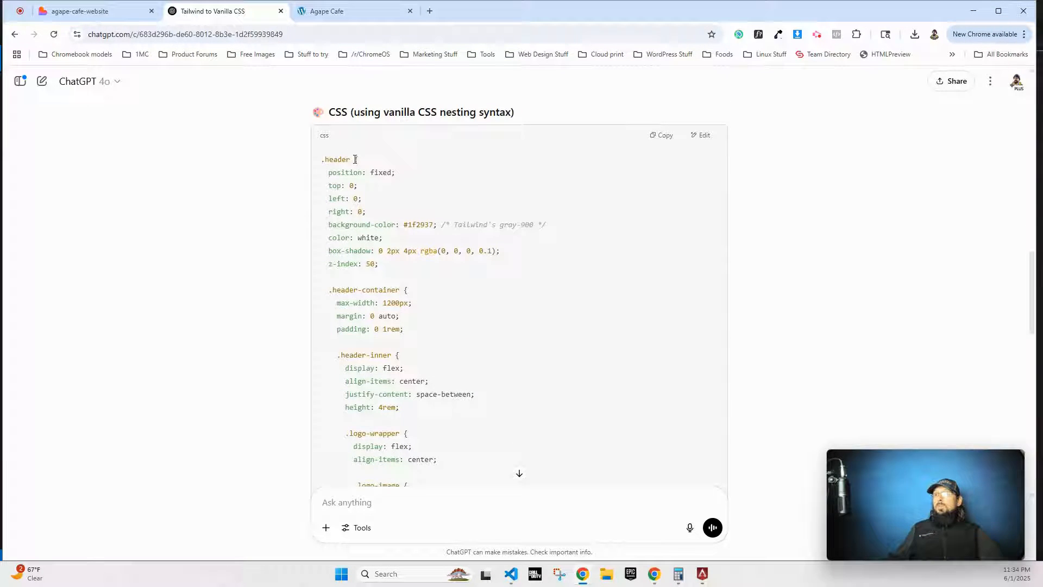
pyautogui.moveTo(322, 160); pyautogui.dragTo(385, 264)
pyautogui.click(386, 265)
pyautogui.moveTo(326, 174); pyautogui.dragTo(350, 324)
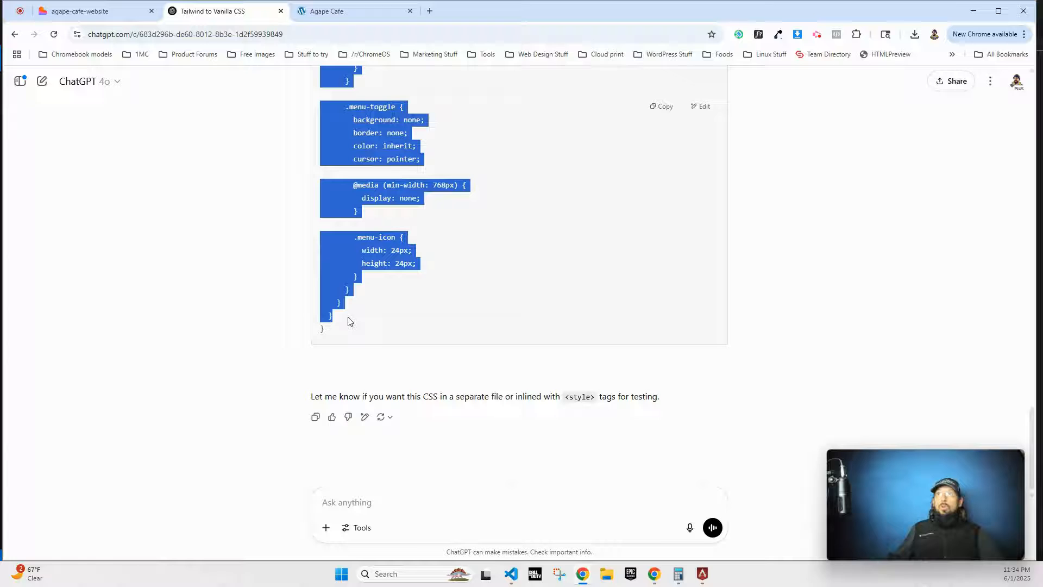
pyautogui.click(322, 15)
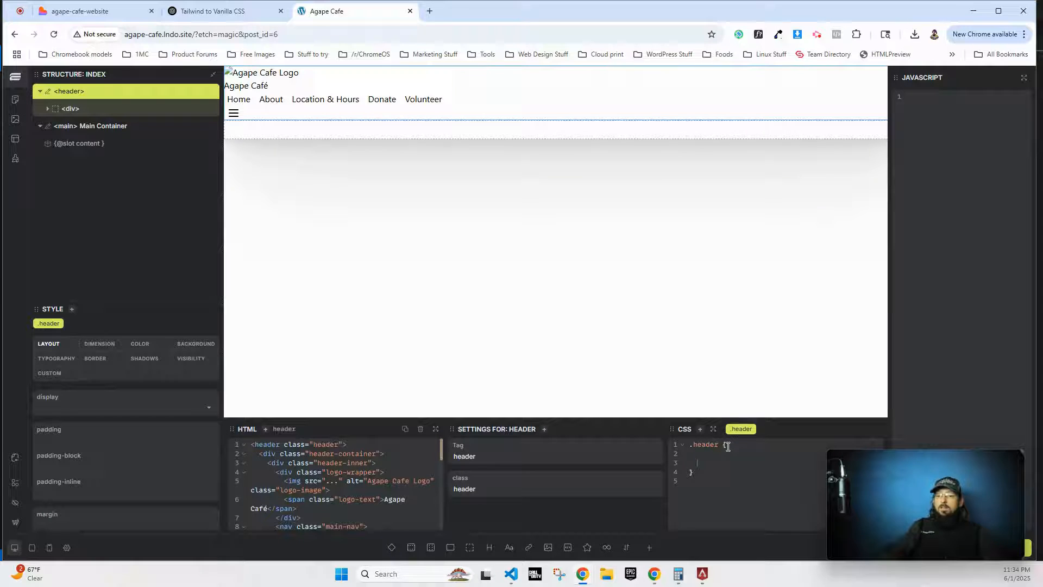
pyautogui.click(236, 13)
pyautogui.rightClick(361, 132)
pyautogui.click(379, 147)
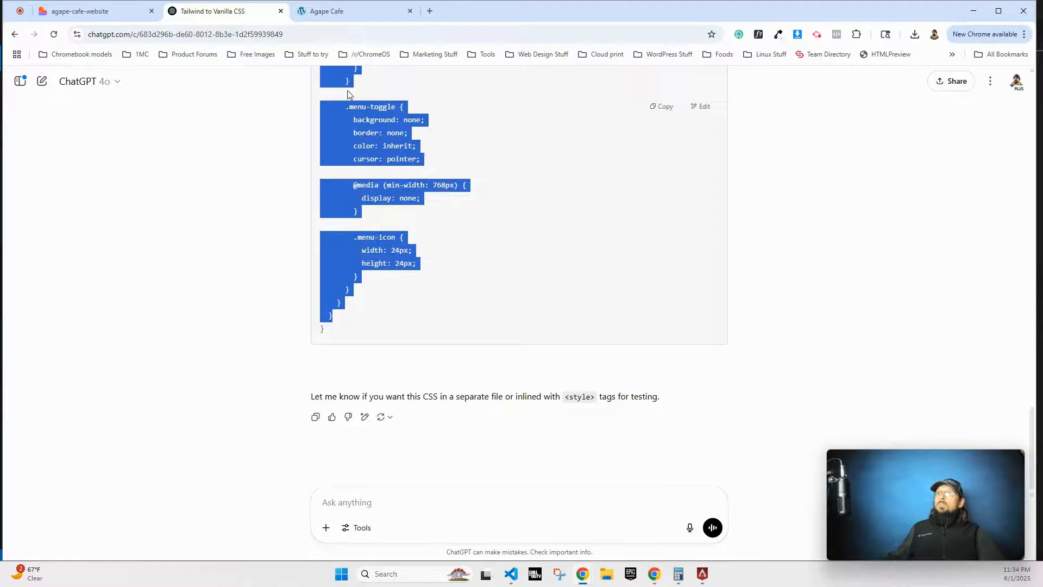
pyautogui.click(328, 14)
pyautogui.hotkey('ctrl', 'v')
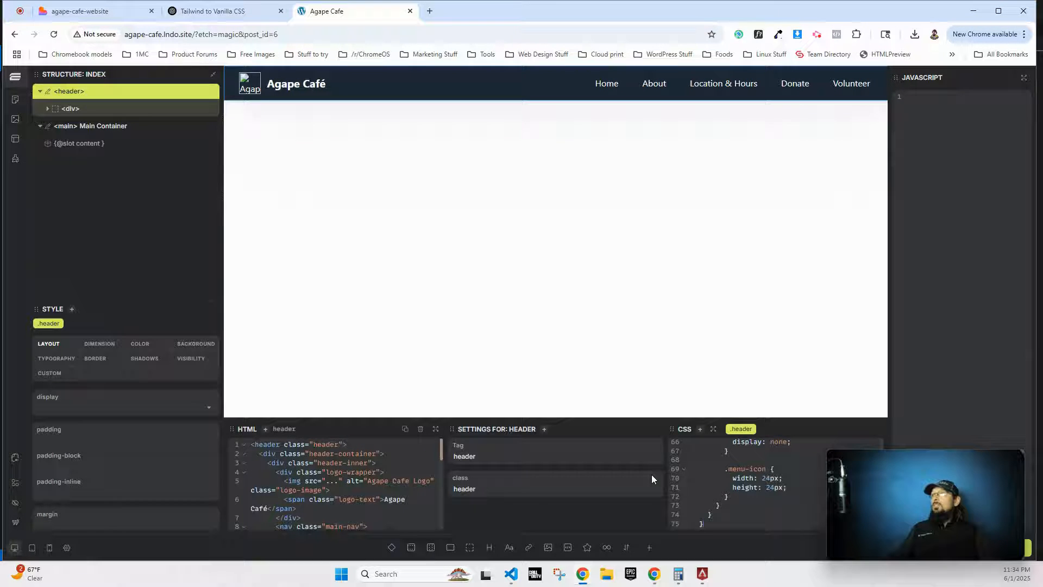
# - Set the header logo image's source to agepe-cafe-logo.png from the media library
pyautogui.click(248, 85)
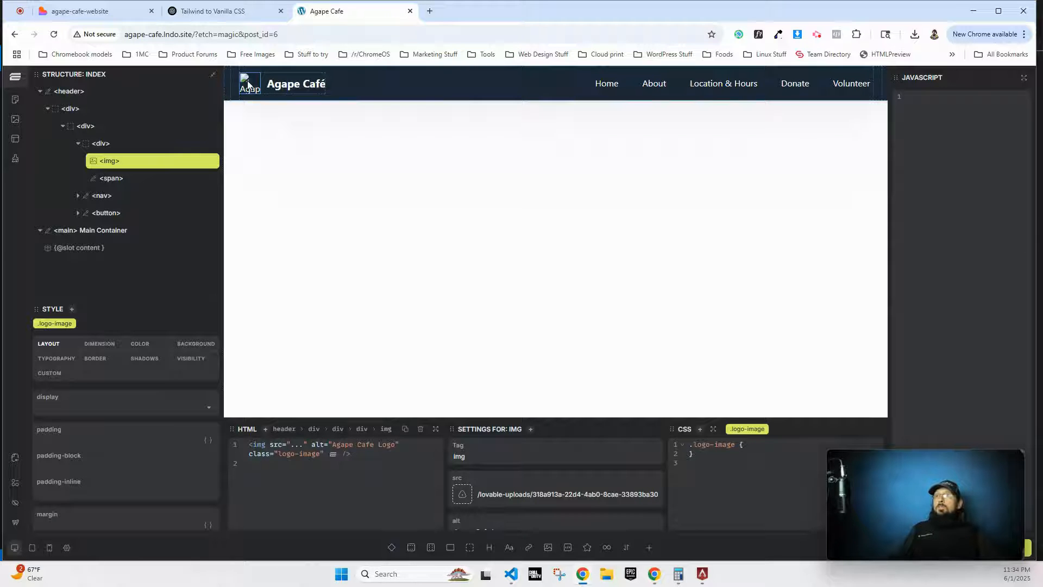
pyautogui.click(462, 493)
pyautogui.click(220, 202)
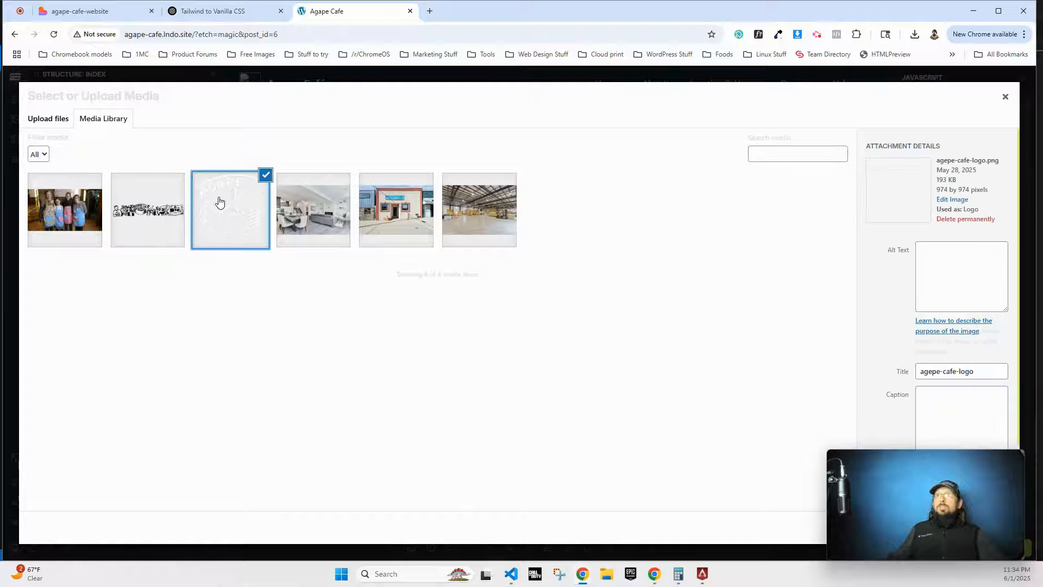
pyautogui.moveTo(891, 474); pyautogui.dragTo(778, 432)
pyautogui.click(984, 528)
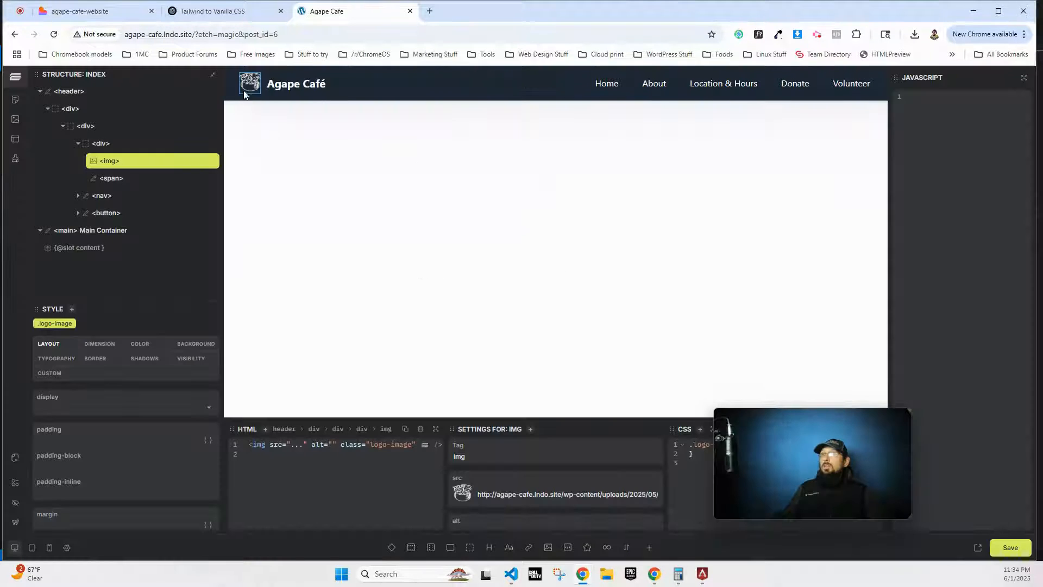
pyautogui.moveTo(787, 439); pyautogui.dragTo(913, 478)
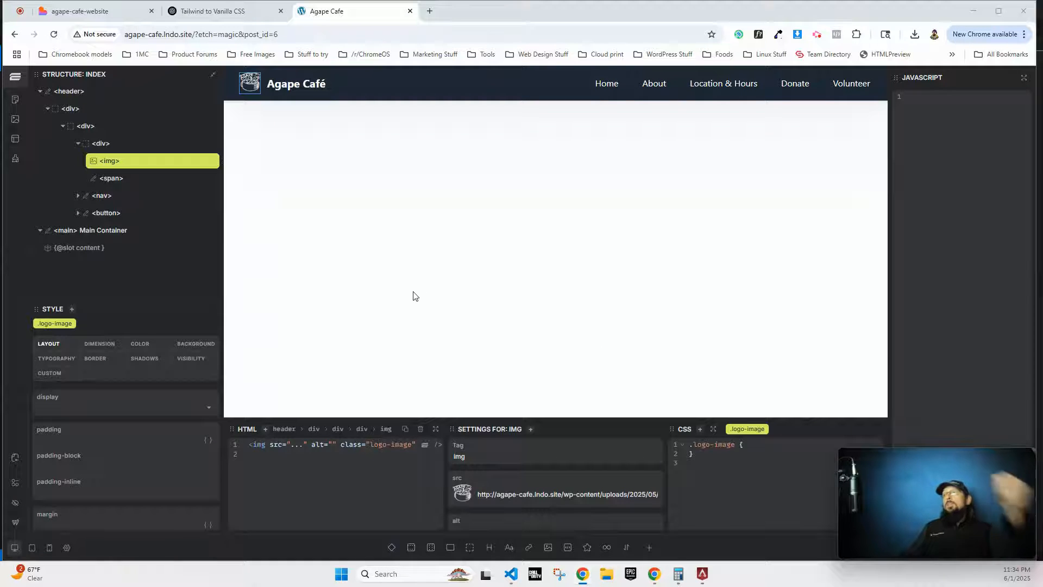
# - Try to turn the header element into a reusable component
pyautogui.click(39, 92)
pyautogui.rightClick(73, 96)
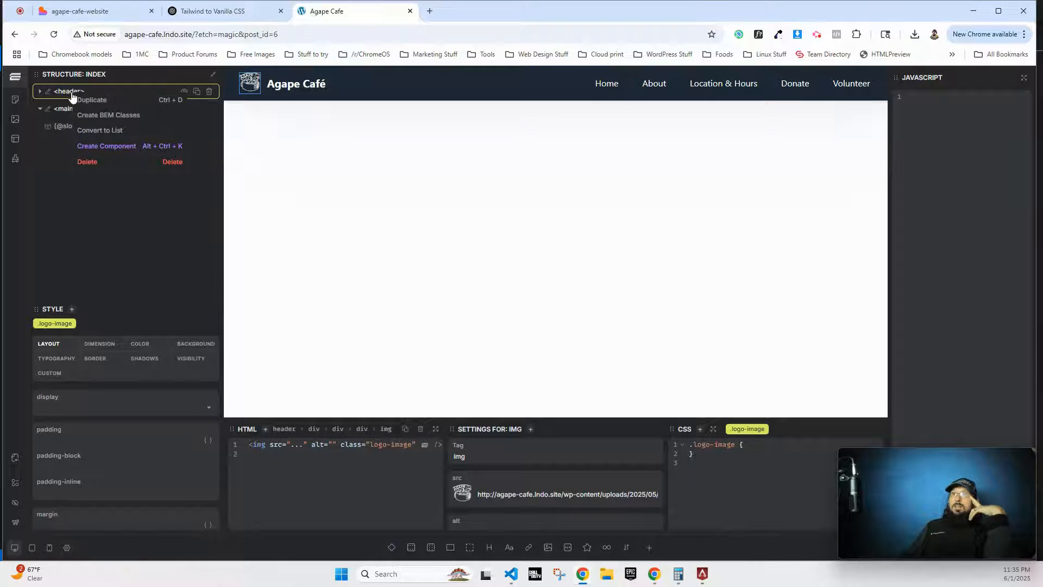
pyautogui.click(128, 144)
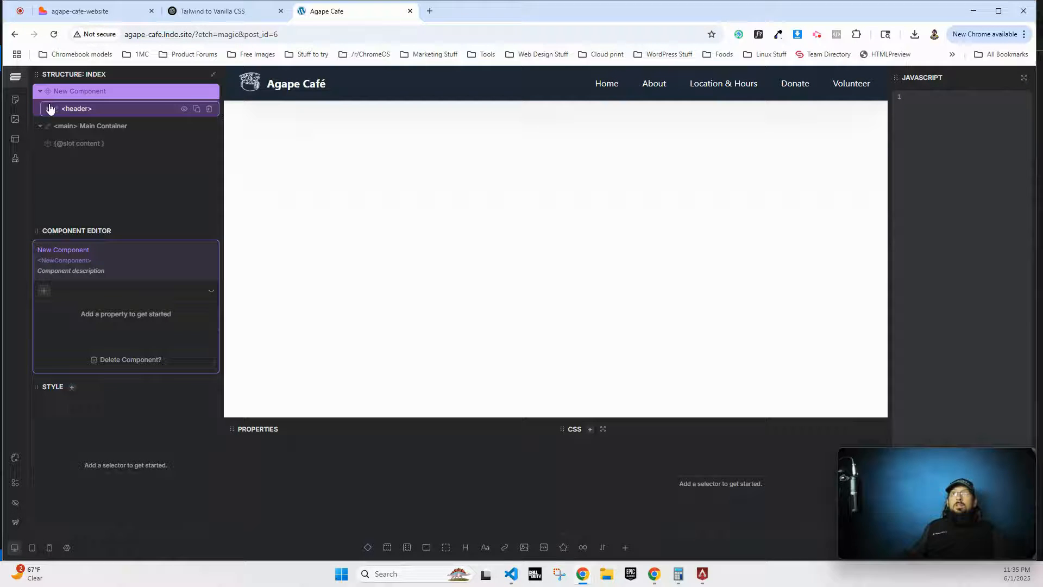
pyautogui.click(39, 91)
pyautogui.rightClick(65, 93)
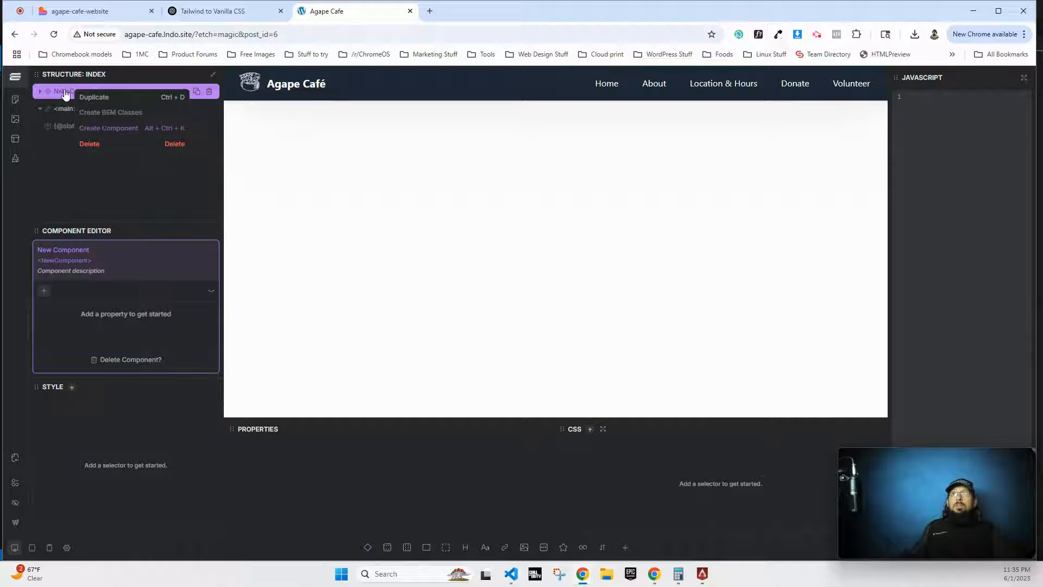
pyautogui.click(63, 94)
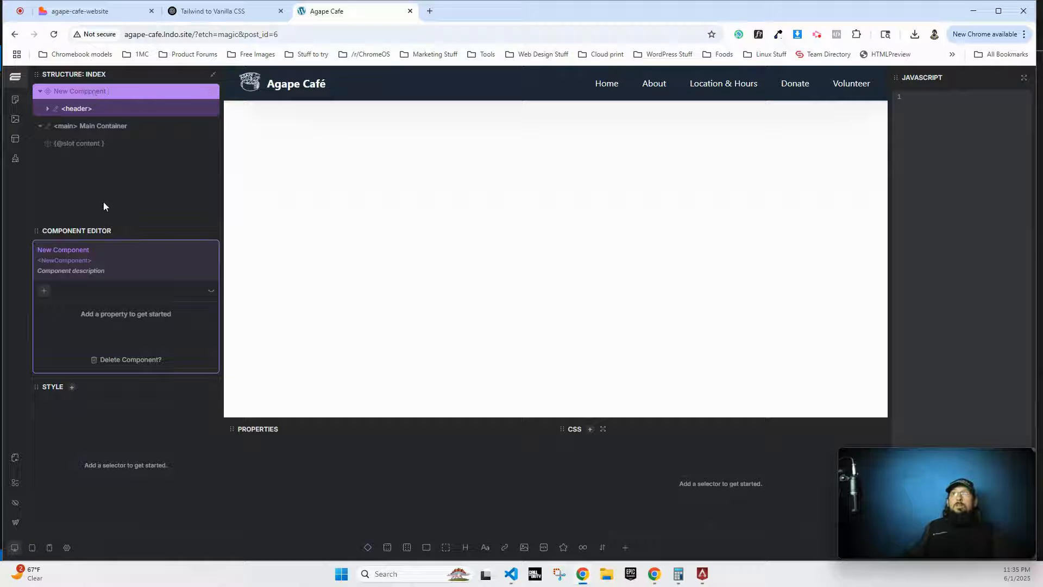
pyautogui.click(41, 92)
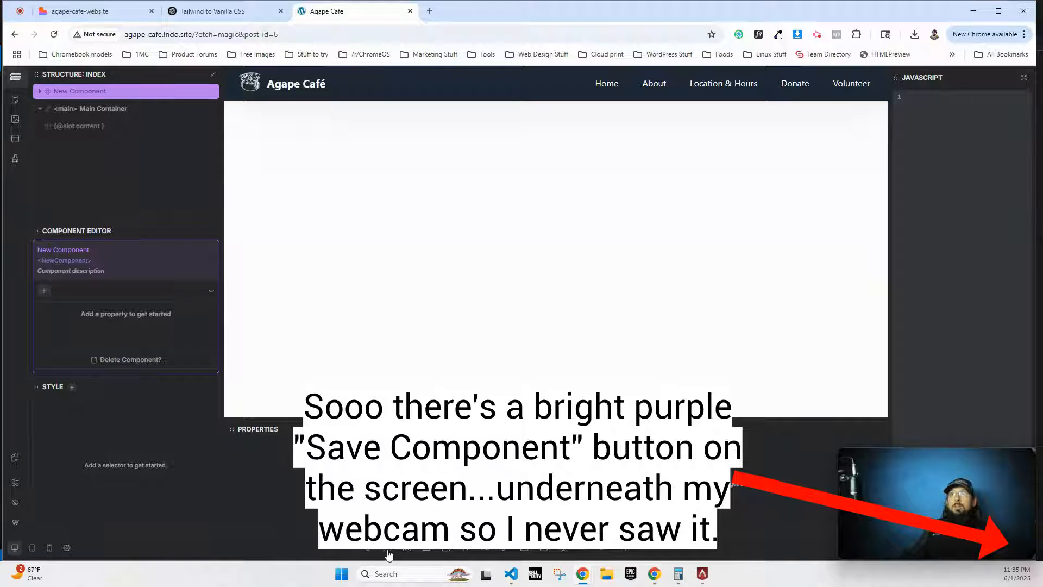
# - Try out a text property on the new component and delete both the property and the component
pyautogui.click(45, 292)
pyautogui.click(82, 297)
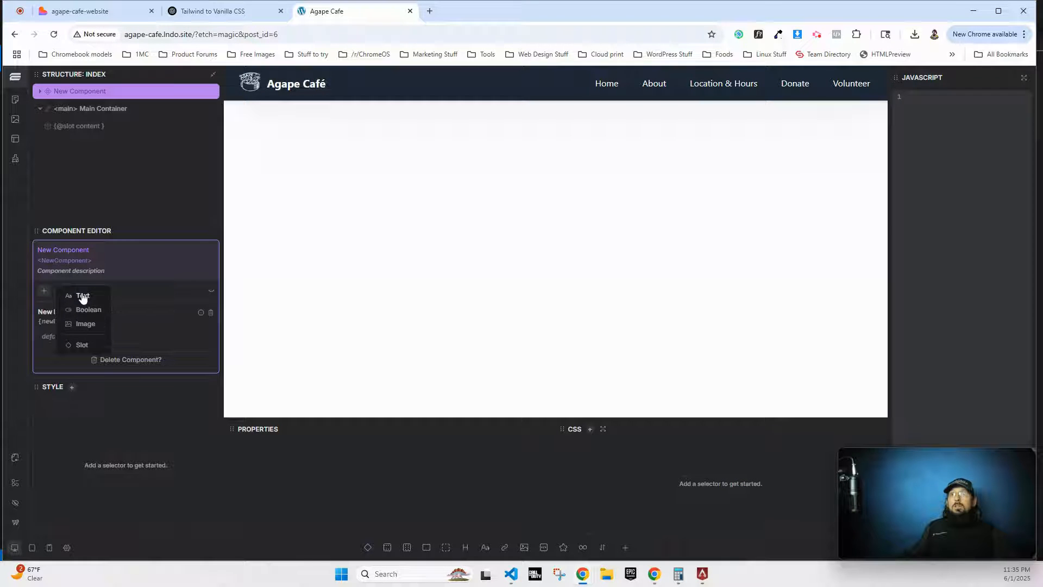
pyautogui.click(134, 317)
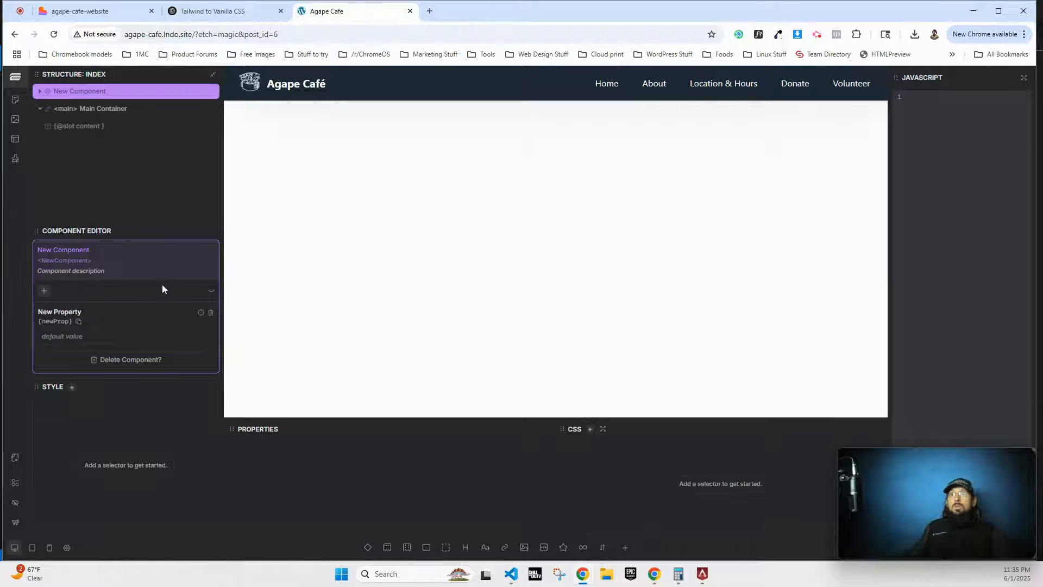
pyautogui.click(211, 313)
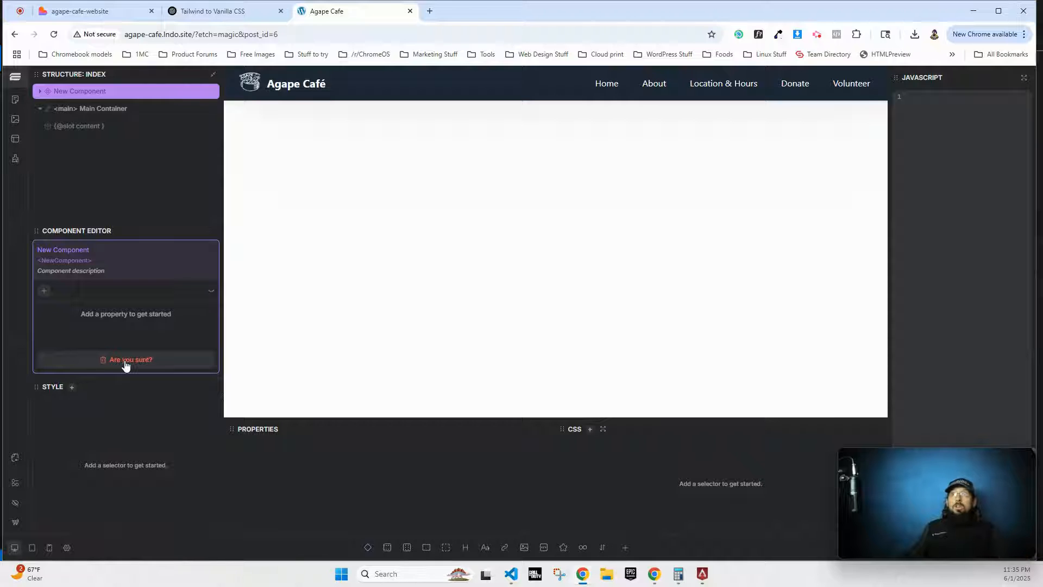
pyautogui.click(149, 363)
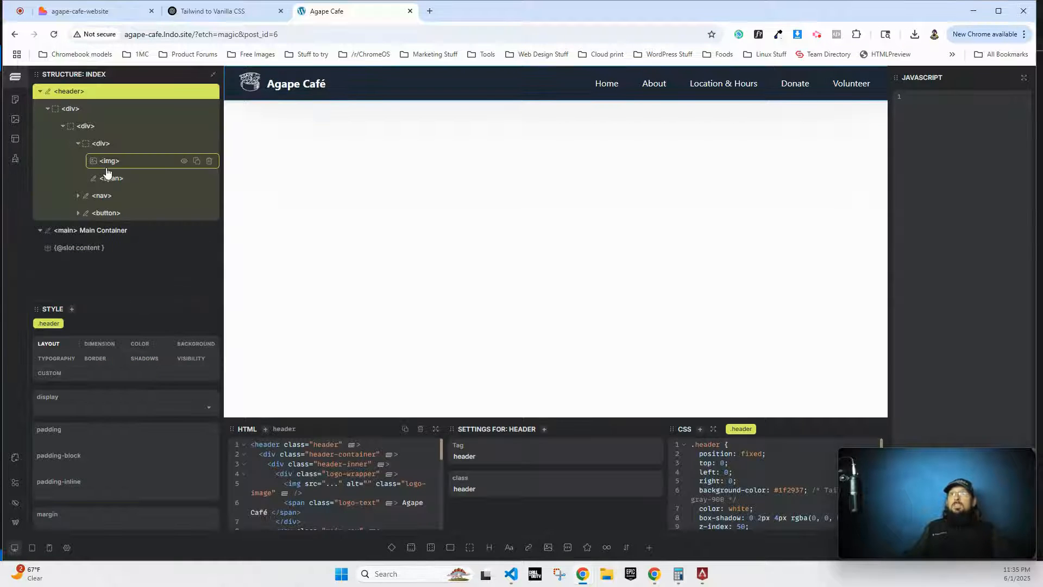
# - Add a section with a container below the main container, change the section's tag to footer and rename it "Footer"
pyautogui.click(40, 92)
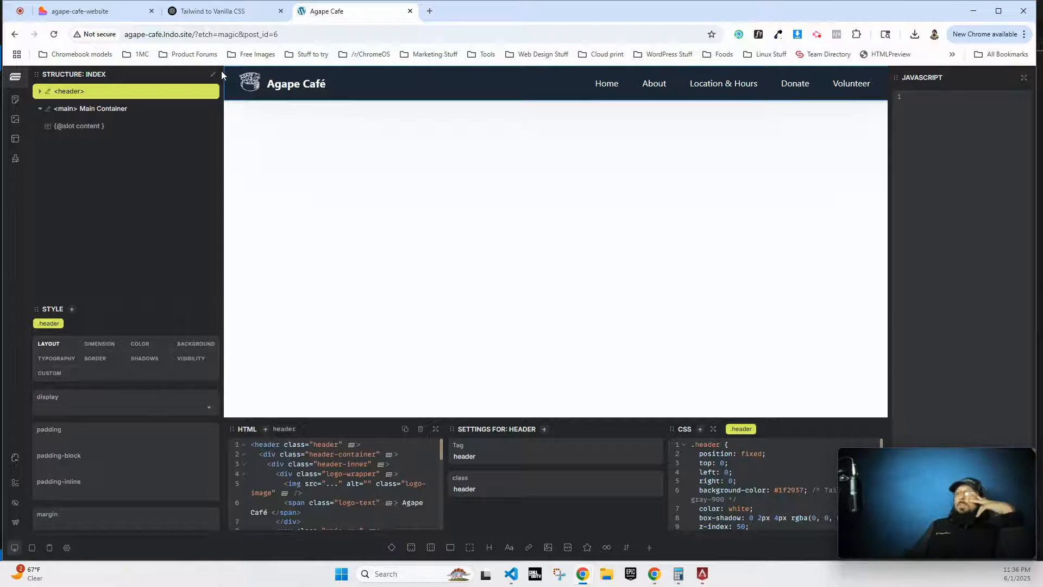
pyautogui.click(39, 108)
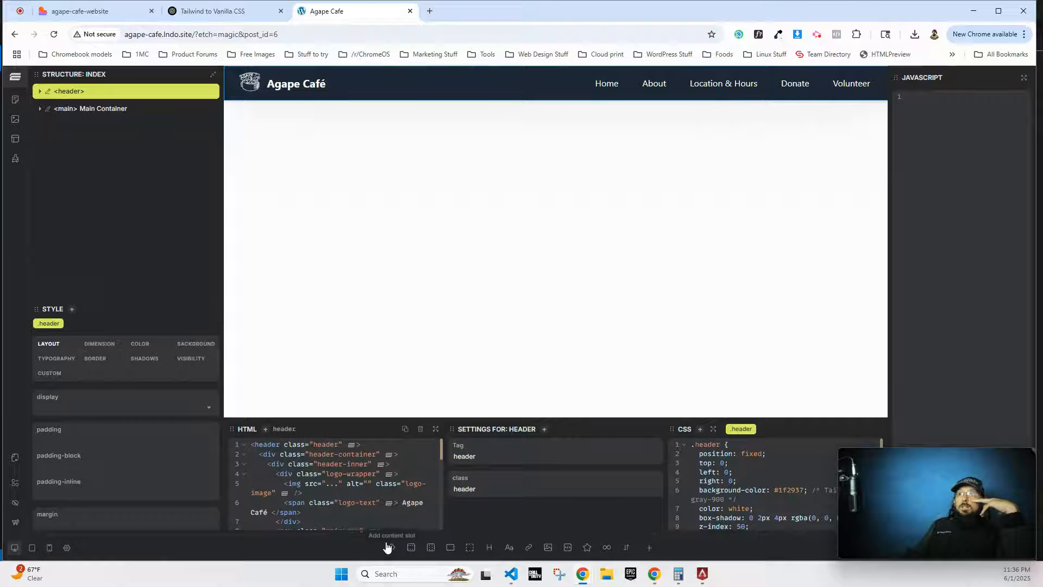
pyautogui.click(411, 547)
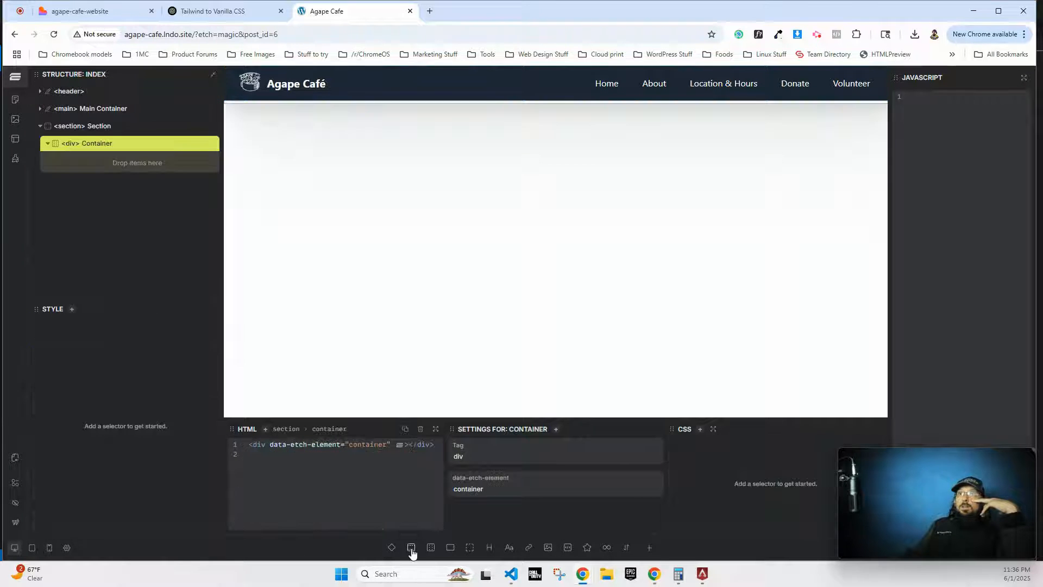
pyautogui.doubleClick(68, 127)
pyautogui.write('foot')
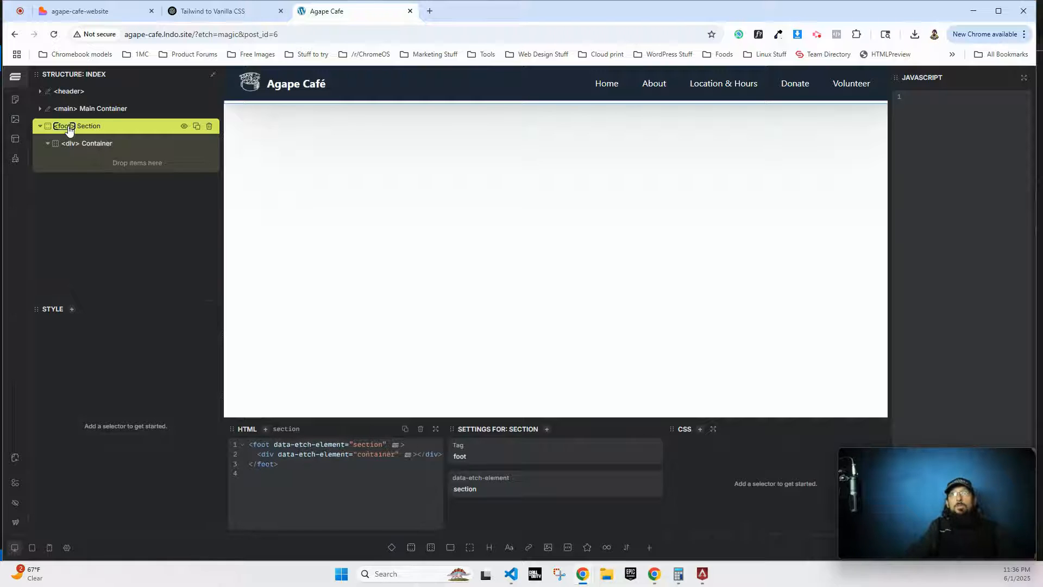
pyautogui.write('er> ')
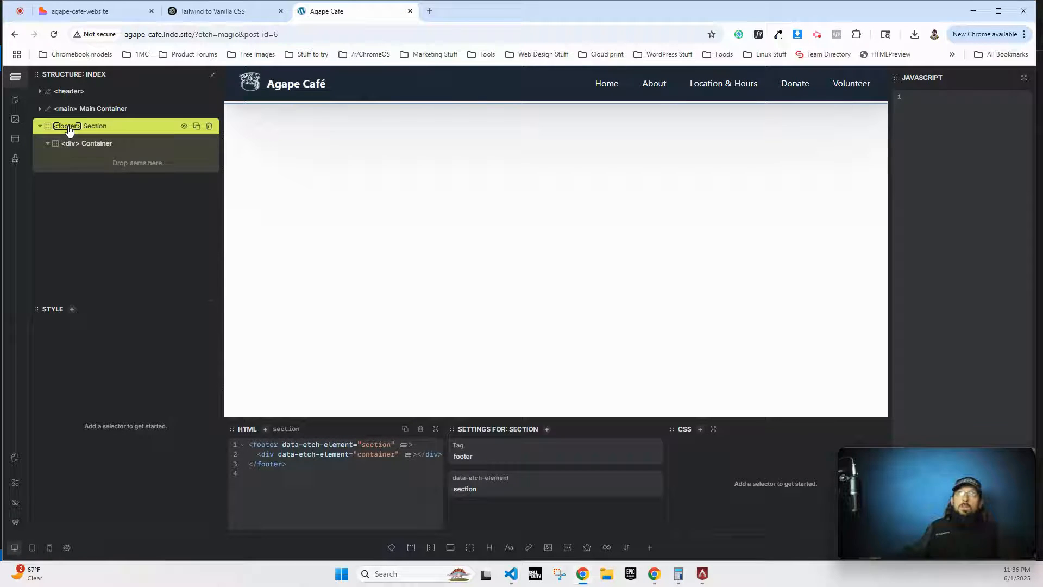
pyautogui.write('Footer')
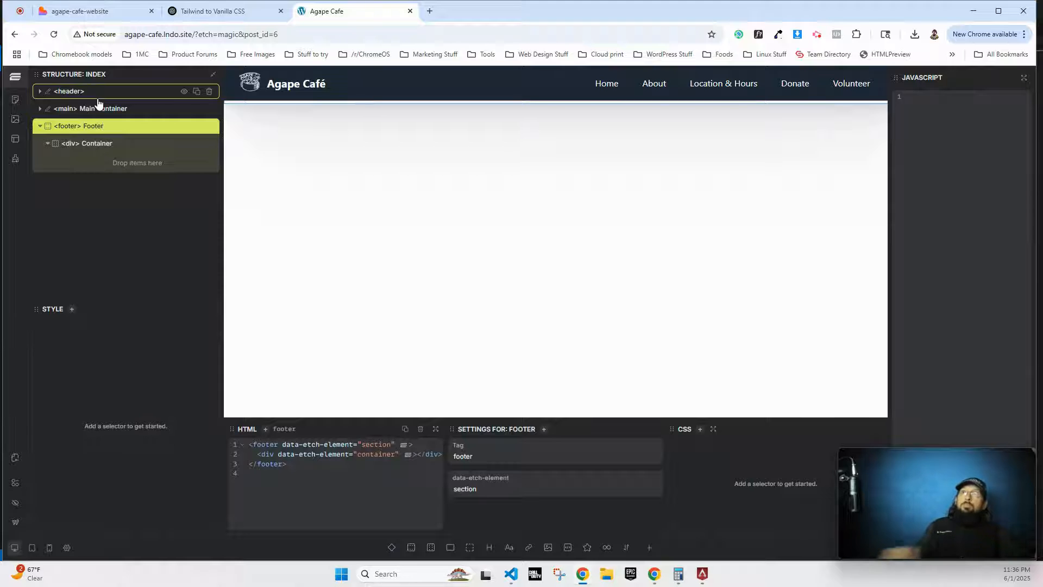
# - Inspect the footer of the Lovable-made Agape Café page and copy the footer element's entire HTML
pyautogui.click(103, 13)
pyautogui.scroll(-5, 326, 296)
pyautogui.scroll(-15, 325, 296)
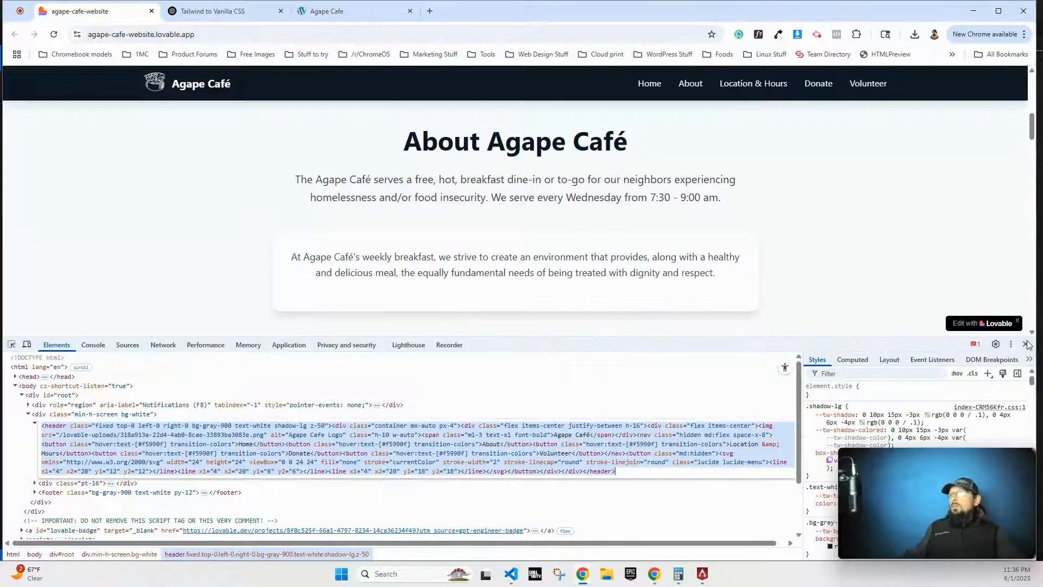
pyautogui.press('F12')
pyautogui.scroll(-10, 334, 470)
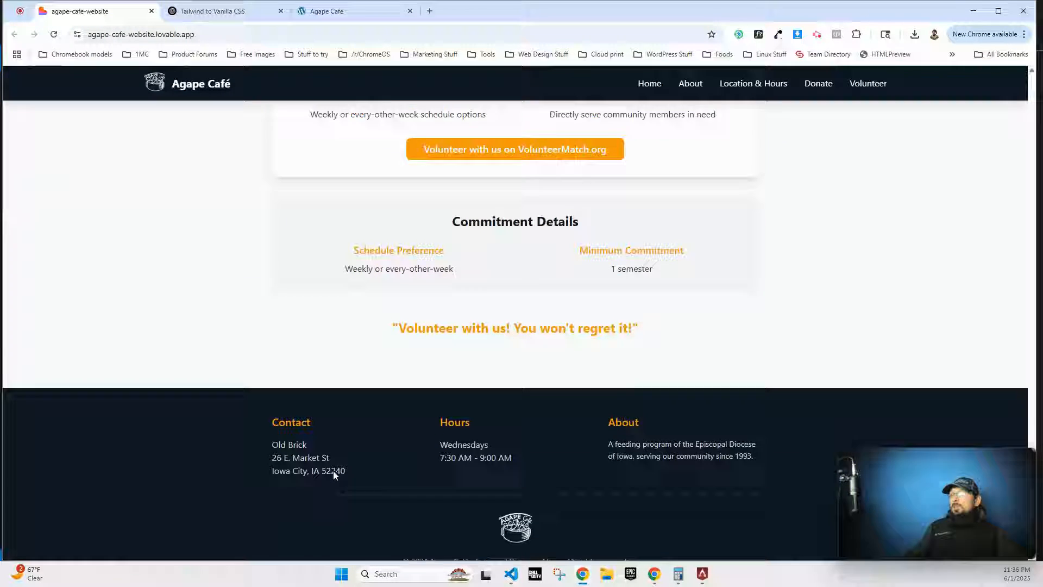
pyautogui.rightClick(163, 421)
pyautogui.click(185, 382)
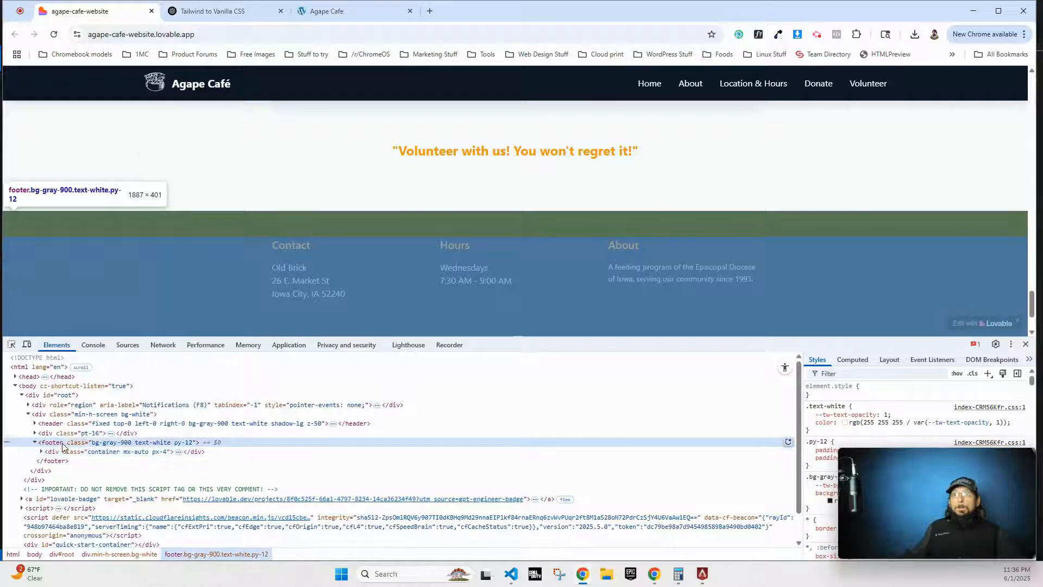
pyautogui.rightClick(62, 444)
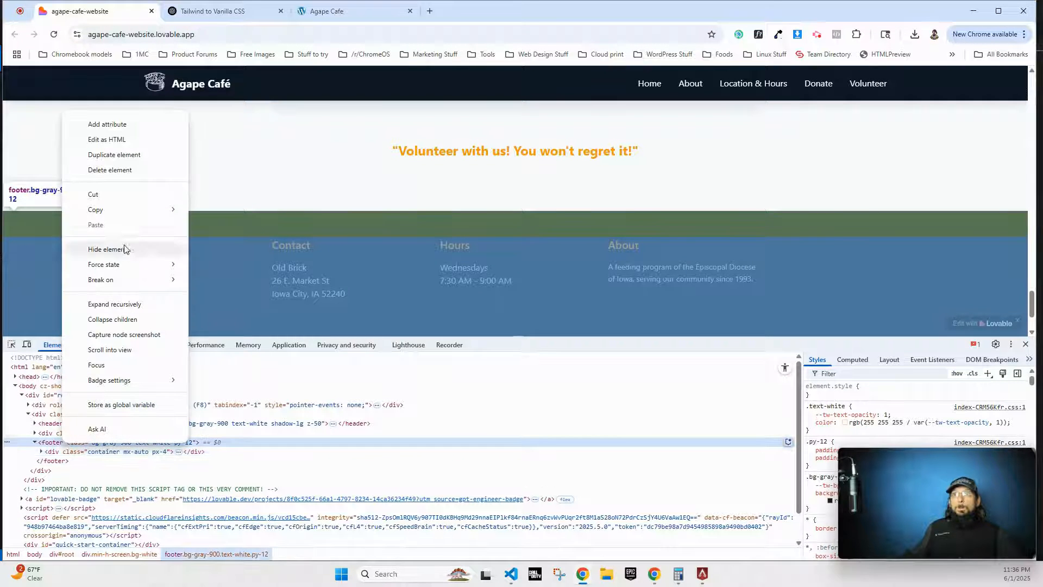
pyautogui.click(158, 141)
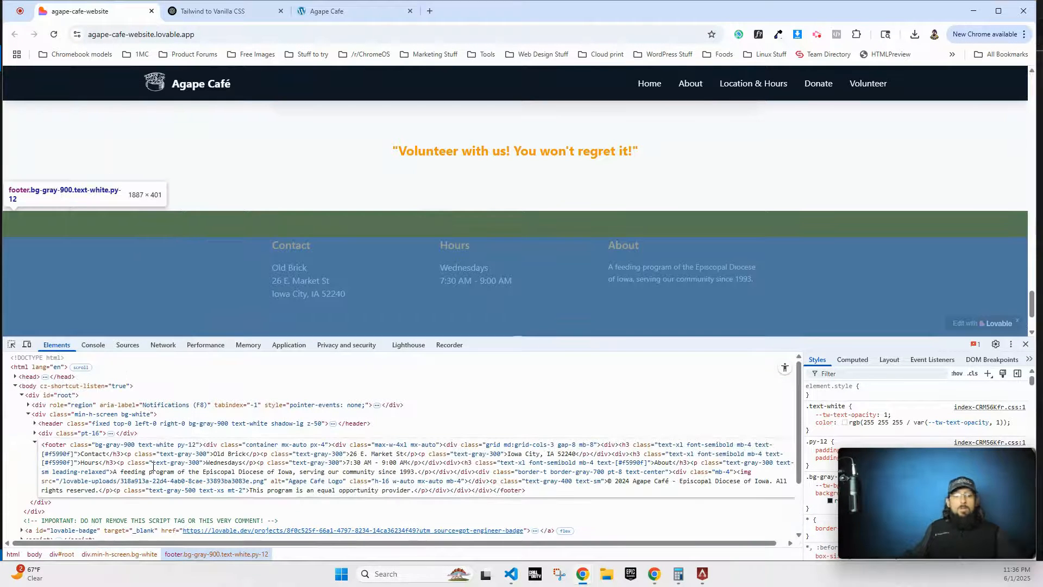
pyautogui.hotkey('ctrl', 'a')
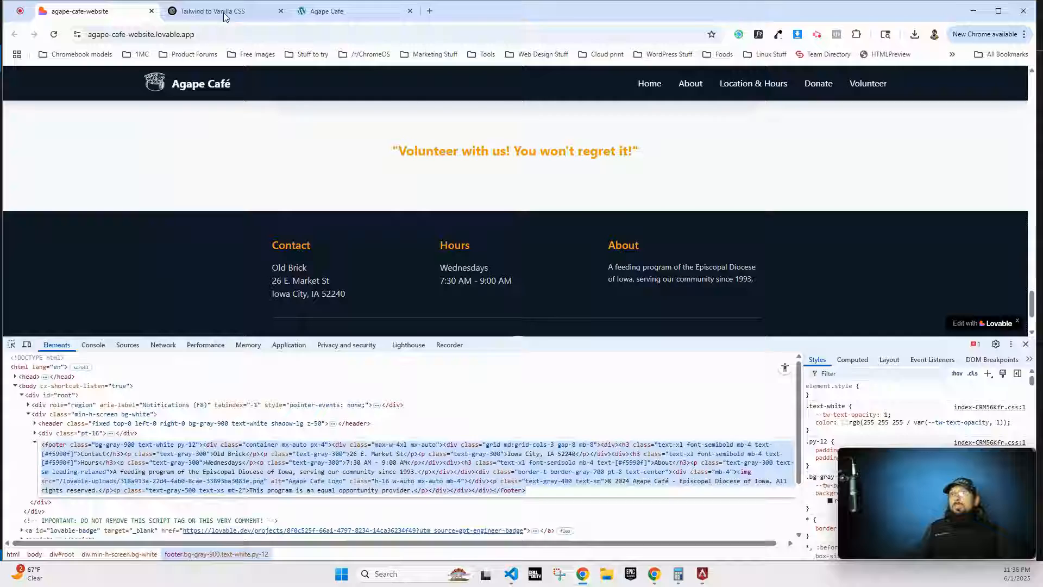
# - Send ChatGPT the prompt "do the same thing to this code:" followed by the copied footer HTML
pyautogui.hotkey('ctrl', 'Tab')
pyautogui.click(371, 500)
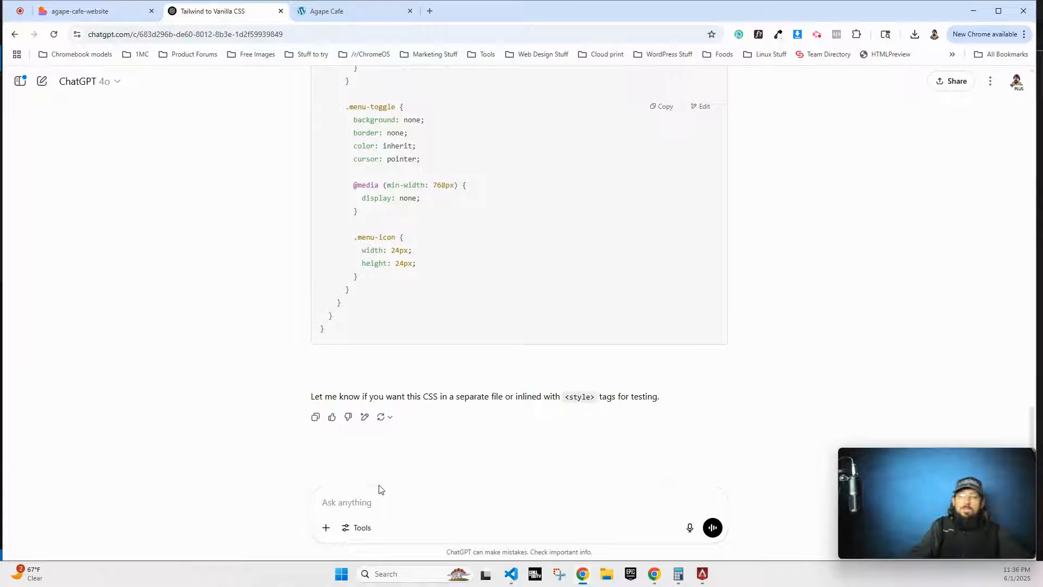
pyautogui.write('do the same thing to this c')
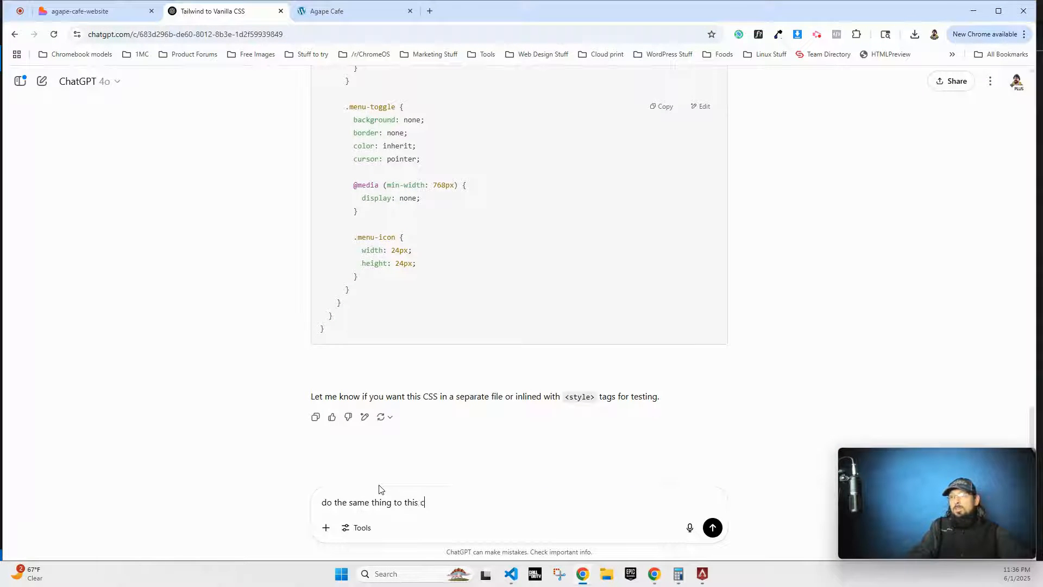
pyautogui.write('ode:')
pyautogui.hotkey('shift', 'Return')
pyautogui.hotkey('ctrl', 'v')
pyautogui.press('Return')
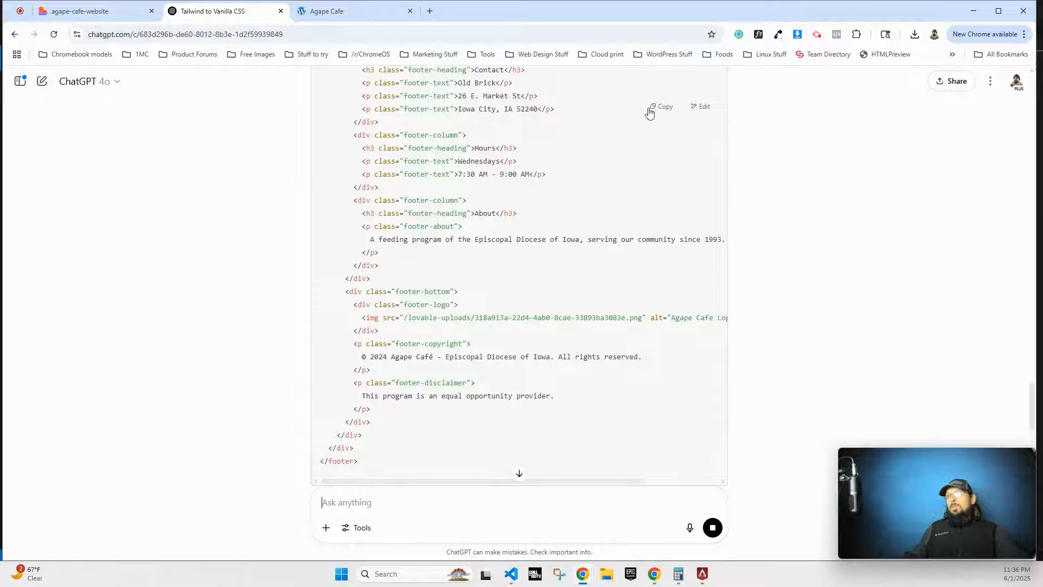
# - Replace the Footer element's entire HTML in Etch with the converted footer markup from ChatGPT
pyautogui.click(326, 10)
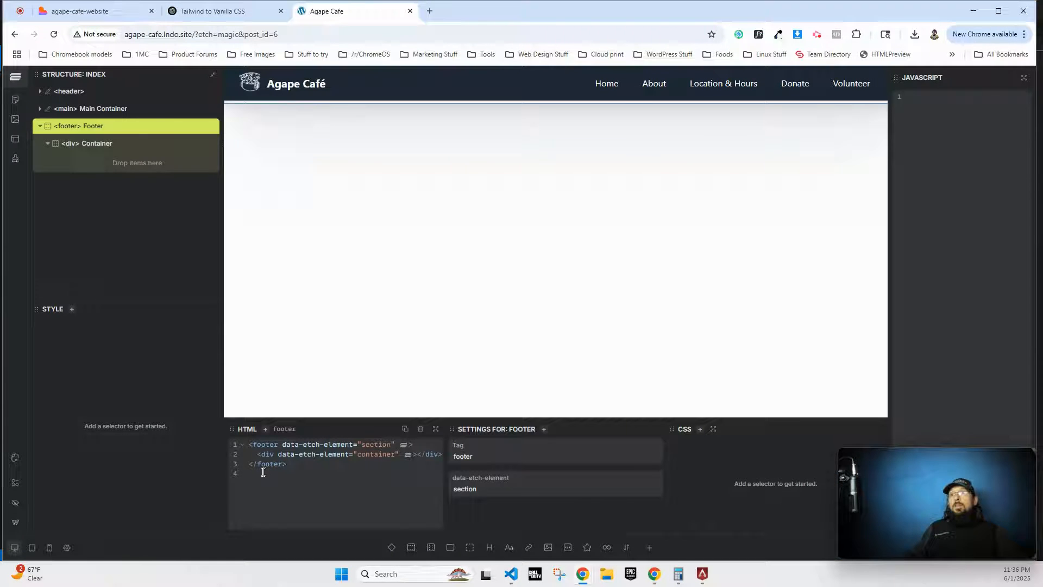
pyautogui.hotkey('ctrl', 'a')
pyautogui.hotkey('ctrl', 'v')
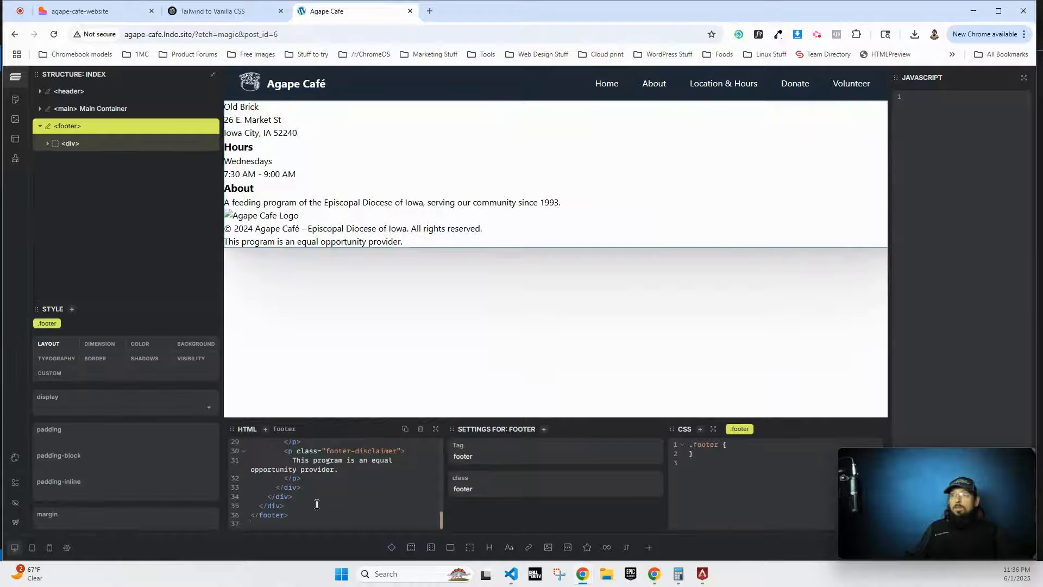
# - Replace the .footer class's CSS in Etch with the full vanilla nested footer CSS from ChatGPT
pyautogui.click(228, 9)
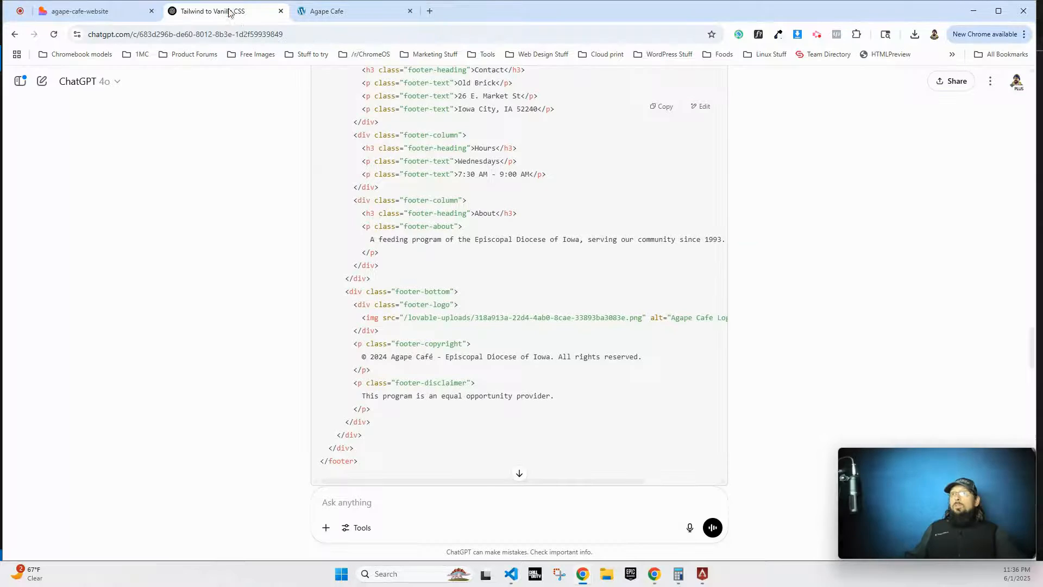
pyautogui.scroll(-7, 365, 372)
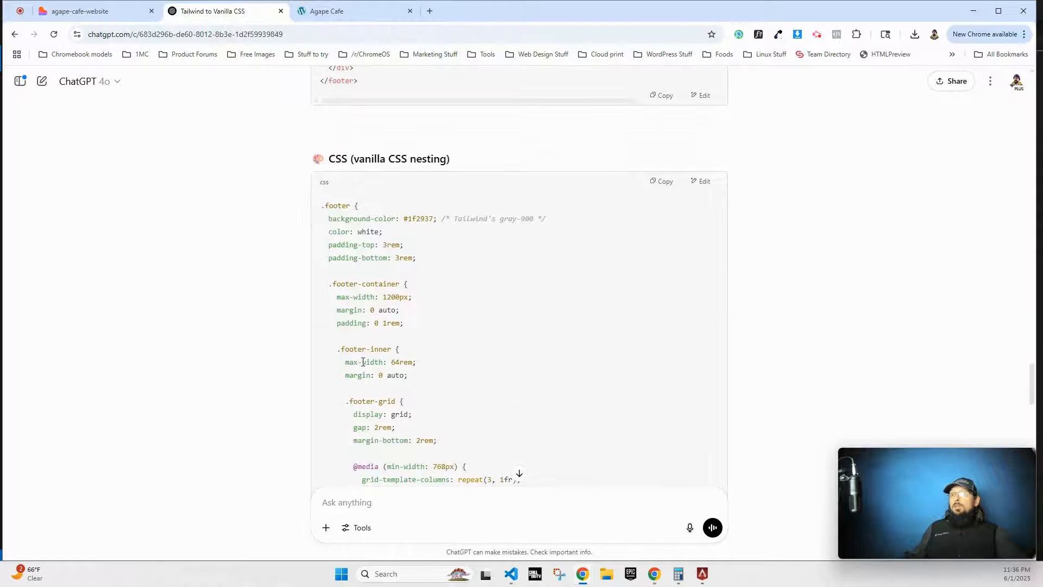
pyautogui.moveTo(325, 218); pyautogui.dragTo(346, 316)
pyautogui.scroll(-15, 372, 293)
pyautogui.click(337, 12)
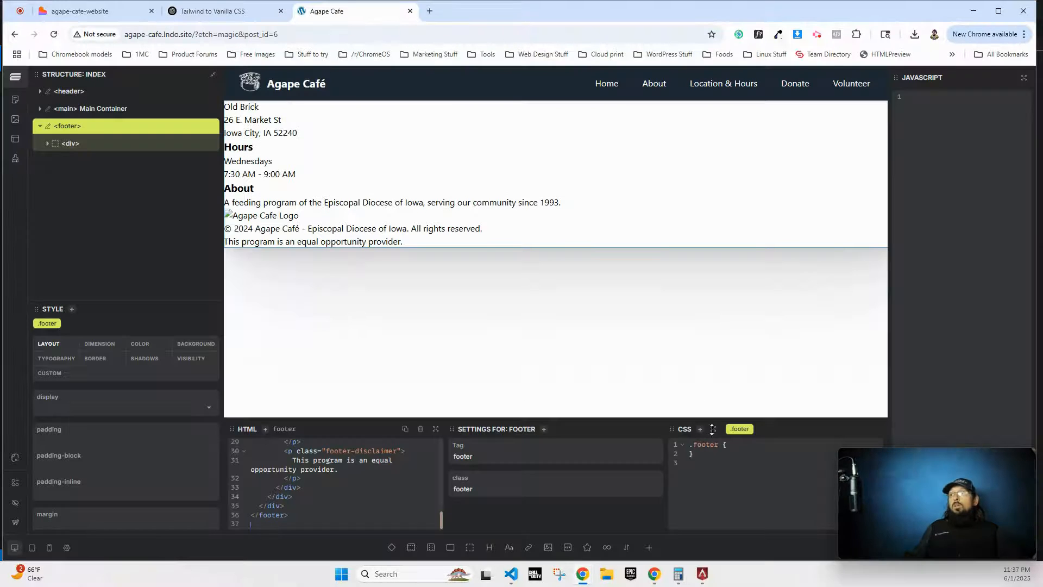
pyautogui.click(746, 446)
pyautogui.hotkey('ctrl', 'v')
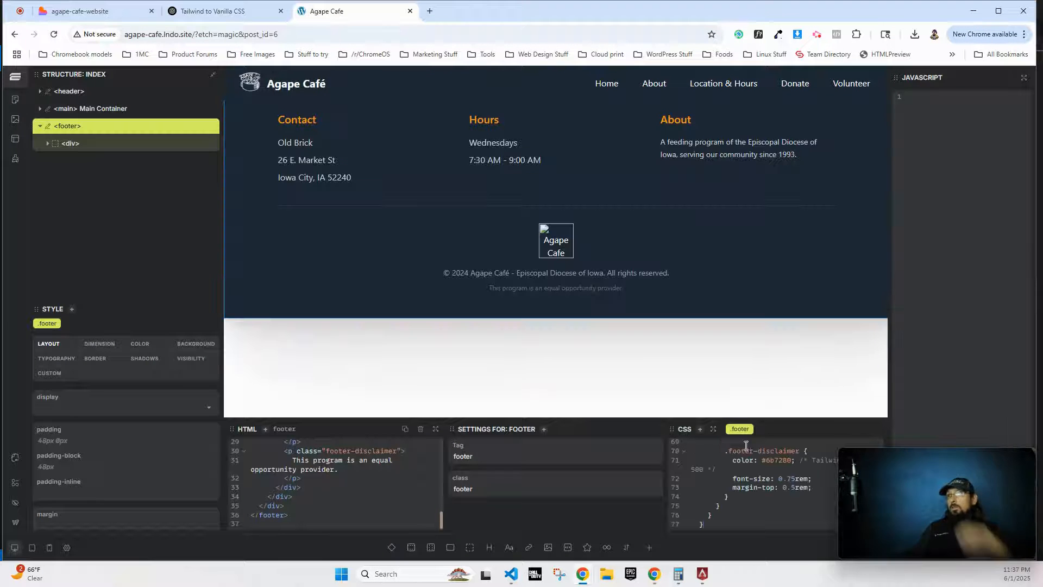
# - Replace the footer logo's image source with agepe-cafe-logo.png from the media library
pyautogui.click(584, 259)
pyautogui.click(461, 492)
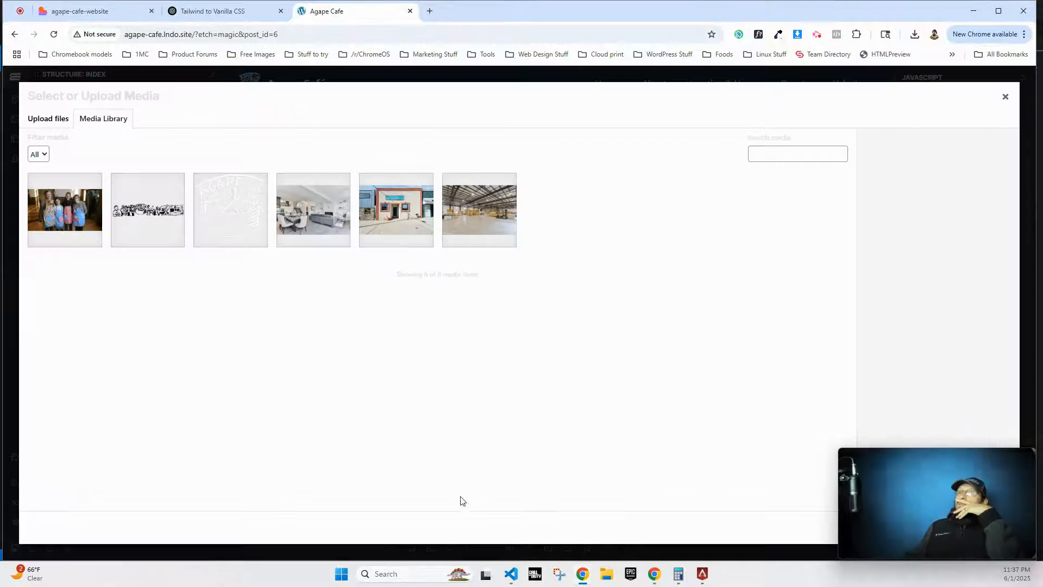
pyautogui.click(242, 212)
pyautogui.moveTo(943, 491); pyautogui.dragTo(682, 434)
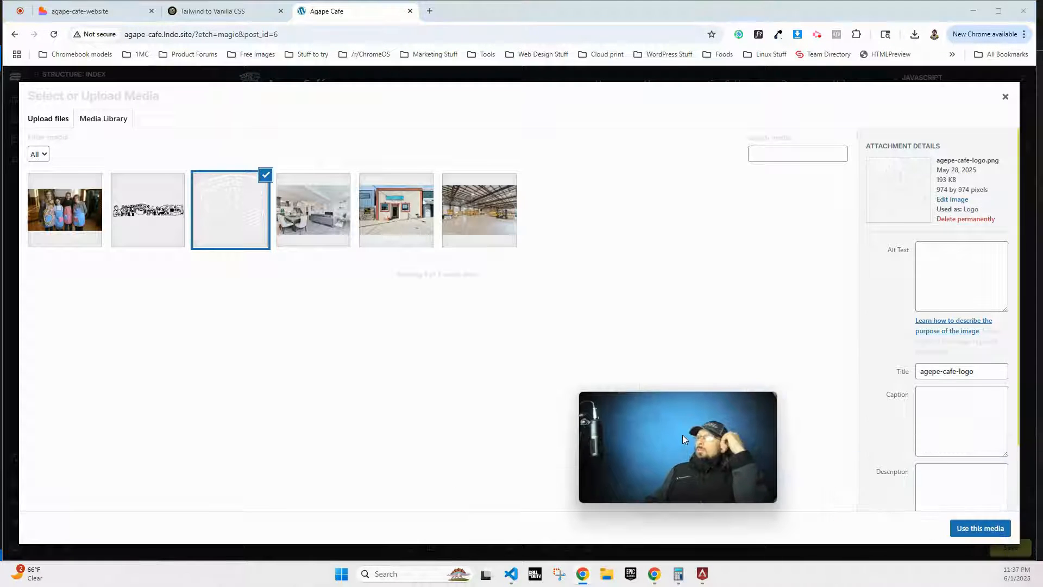
pyautogui.click(978, 527)
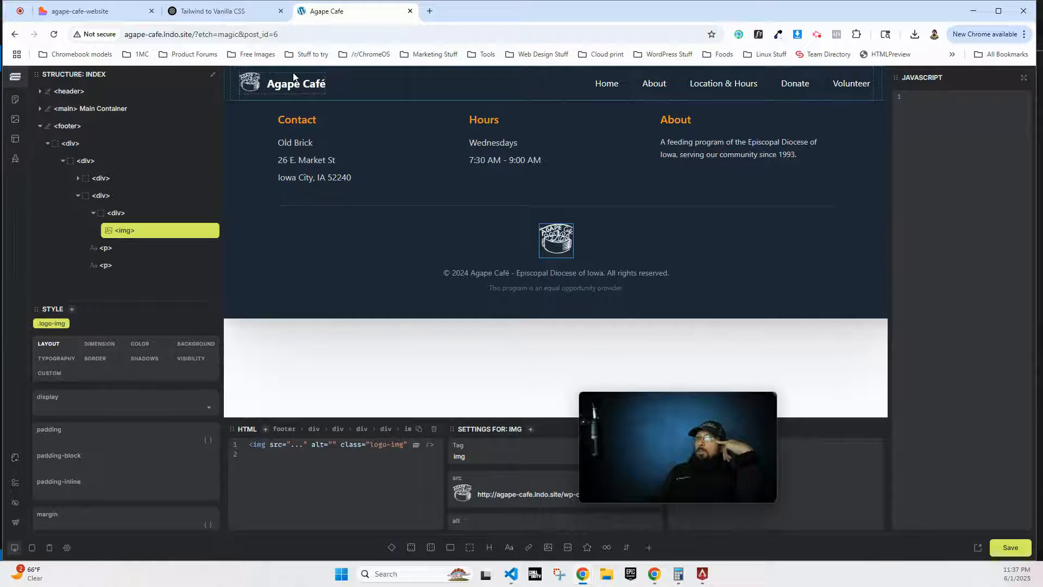
# - Check the main container's content slot, save the template and return to a freshly reloaded page editor
pyautogui.click(36, 127)
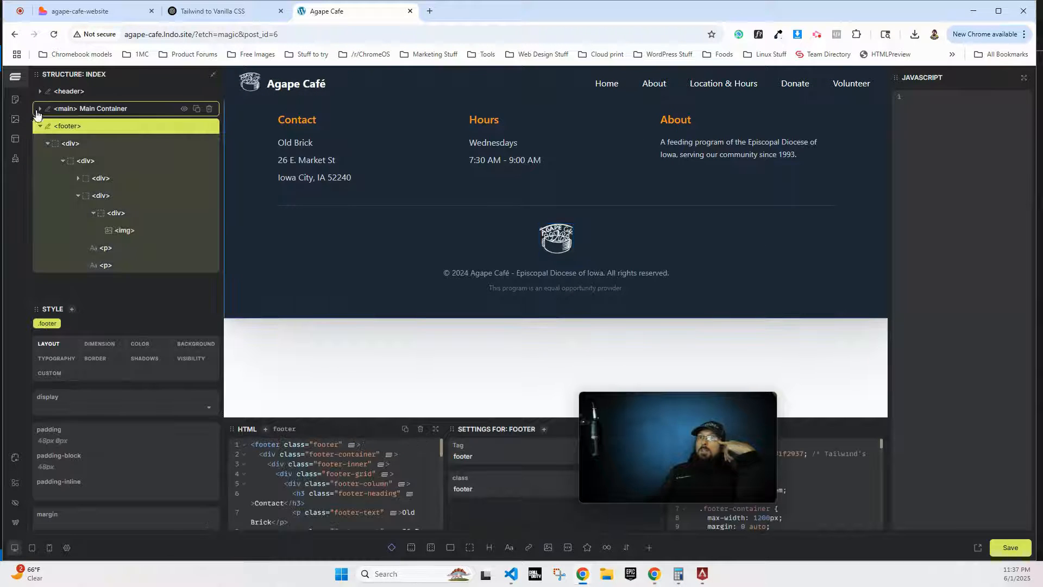
pyautogui.click(100, 112)
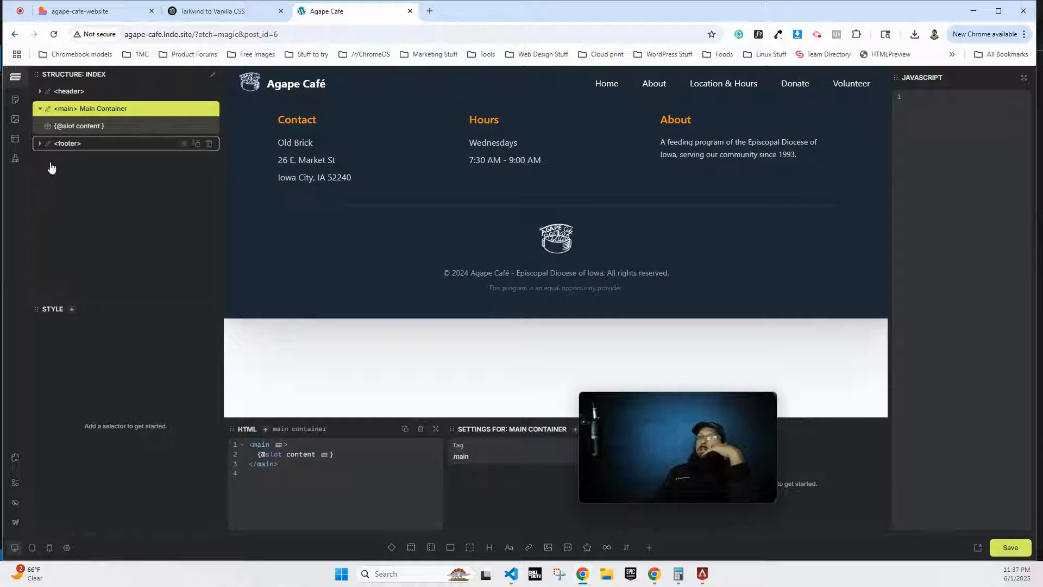
pyautogui.click(1011, 550)
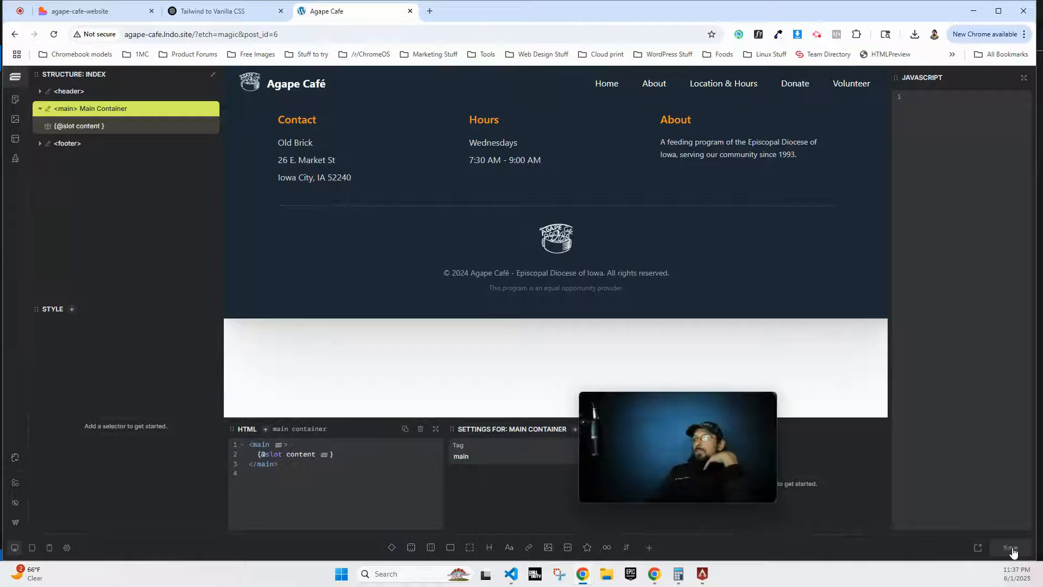
pyautogui.moveTo(668, 425)
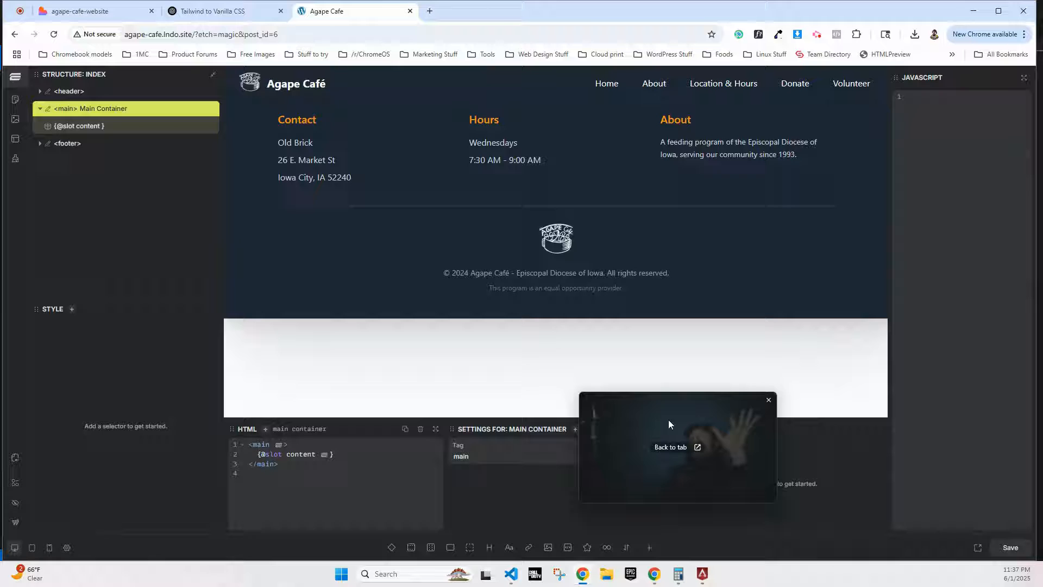
pyautogui.click(14, 460)
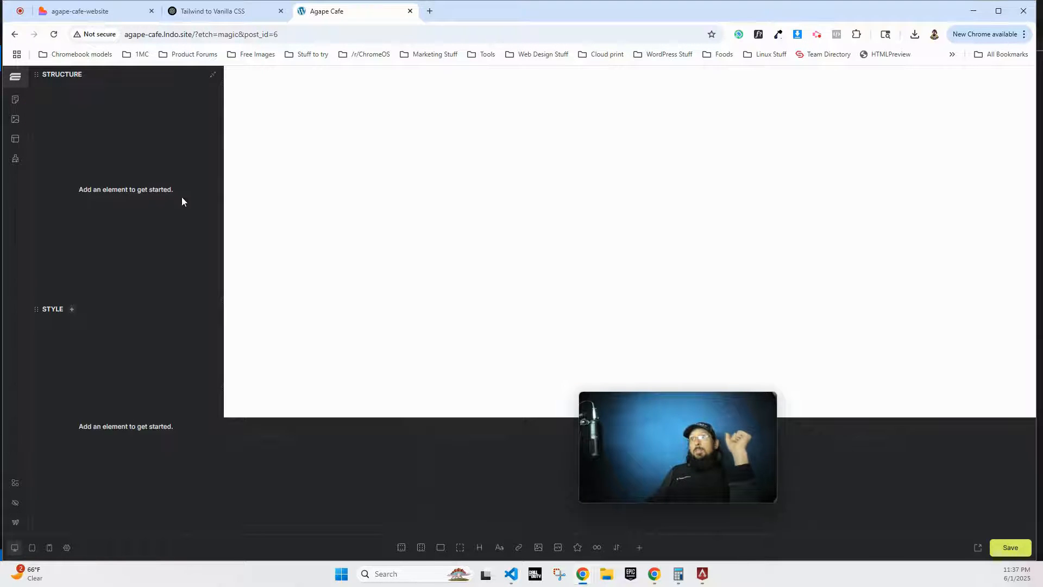
pyautogui.click(54, 36)
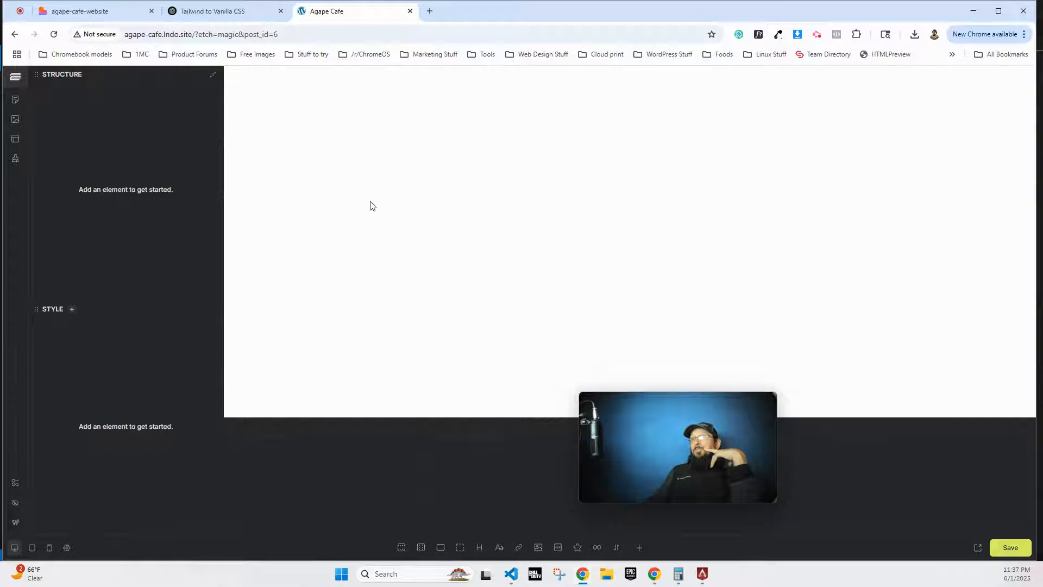
# - Add a section with a container holding the text "Did this work" to the page and save it
pyautogui.click(401, 549)
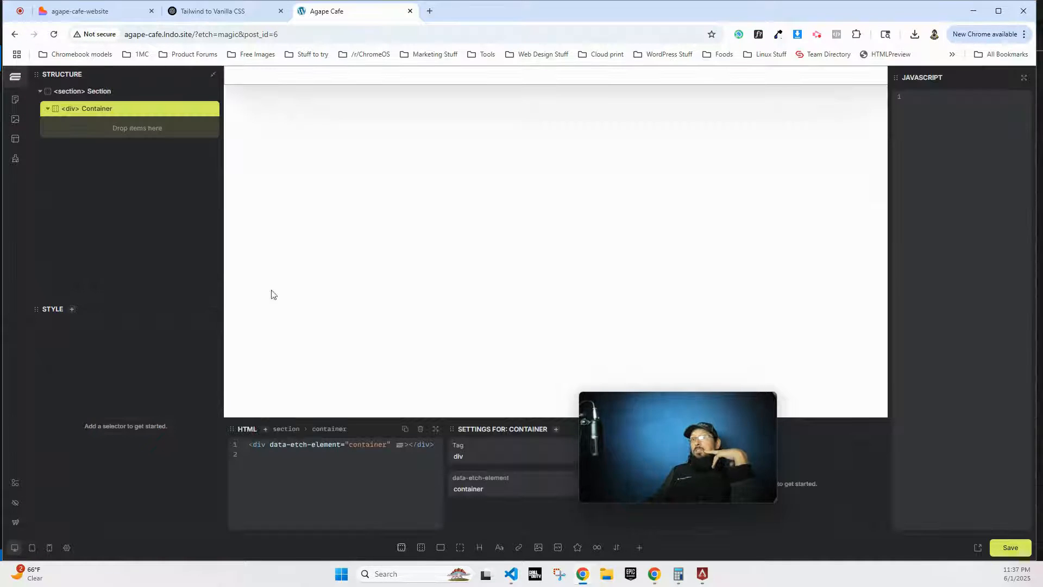
pyautogui.click(498, 549)
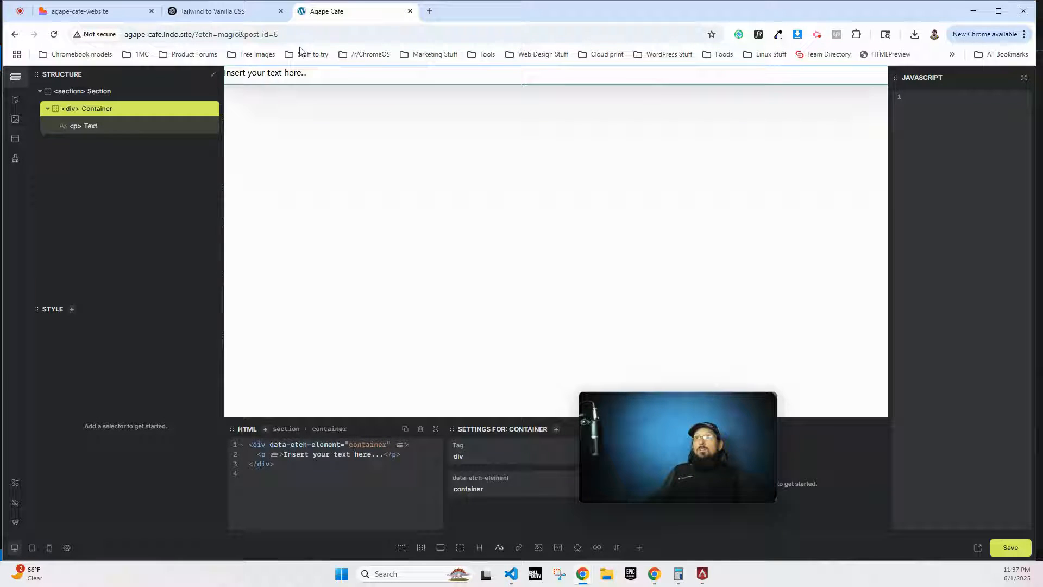
pyautogui.doubleClick(304, 72)
pyautogui.write('Did')
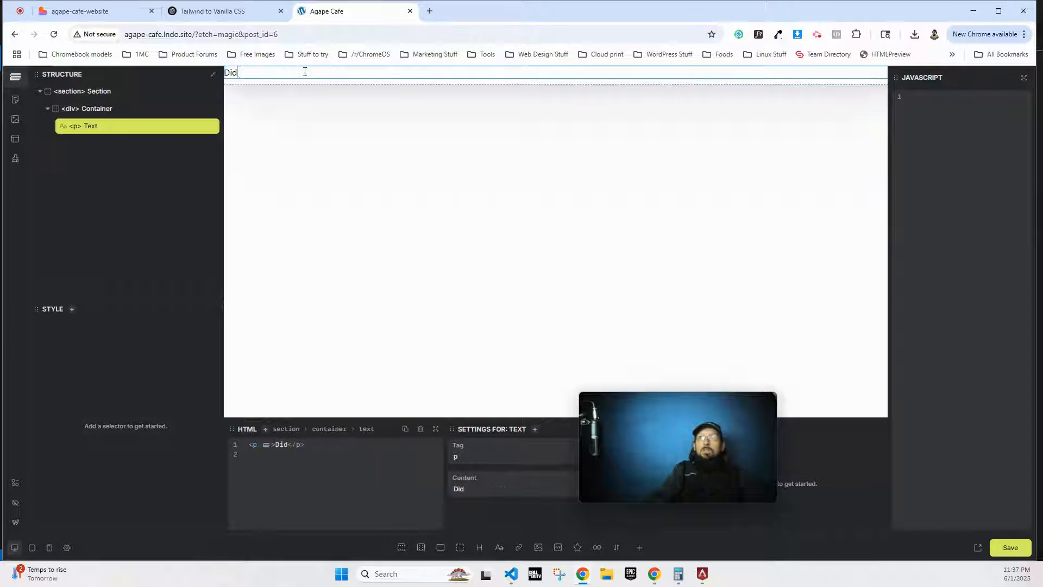
pyautogui.write(' this work')
pyautogui.click(1020, 550)
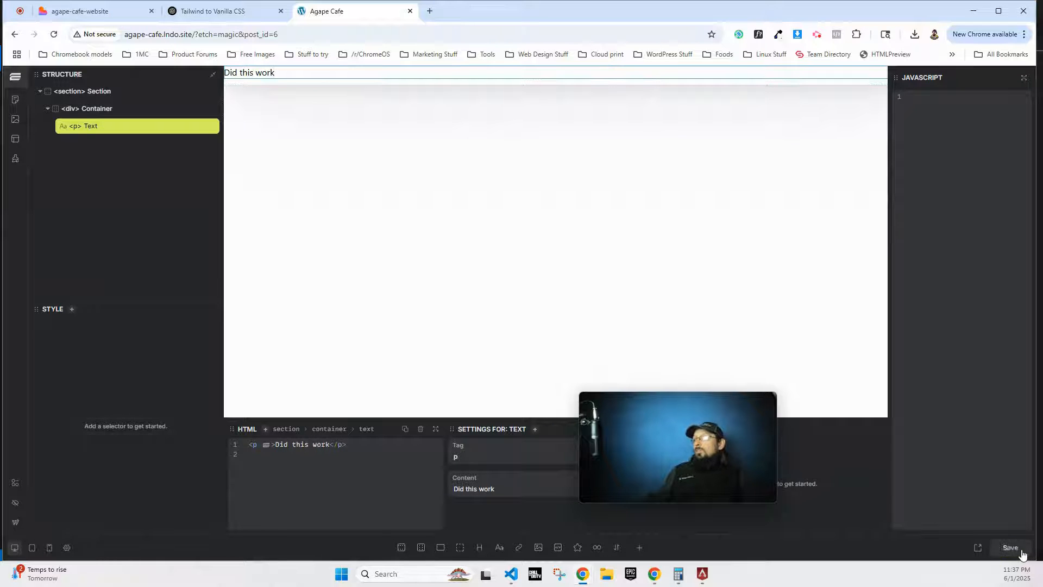
# - View the live home page, reopen it in Etch and open the Single Page template for editing
pyautogui.click(977, 548)
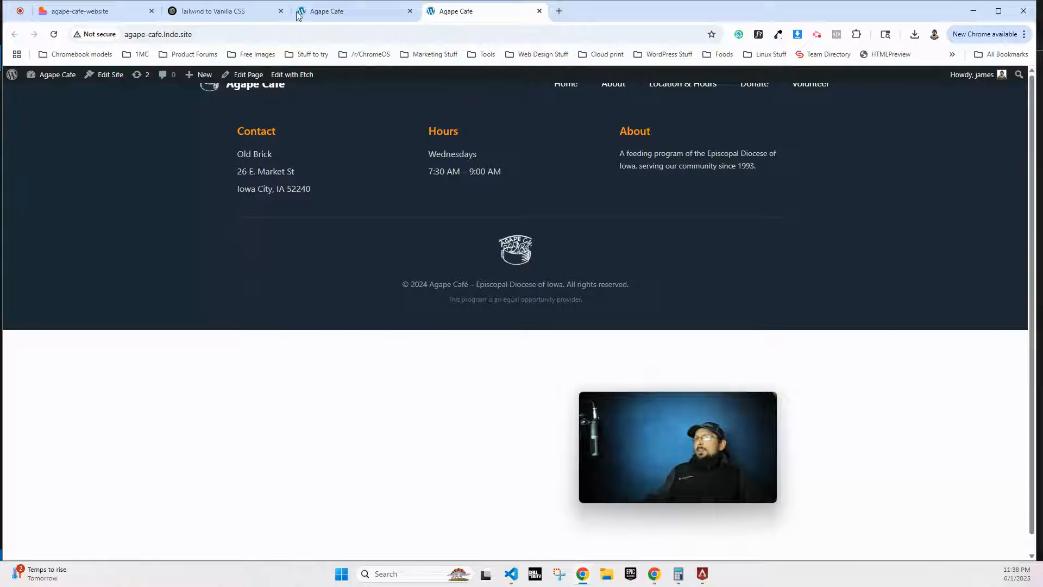
pyautogui.click(286, 75)
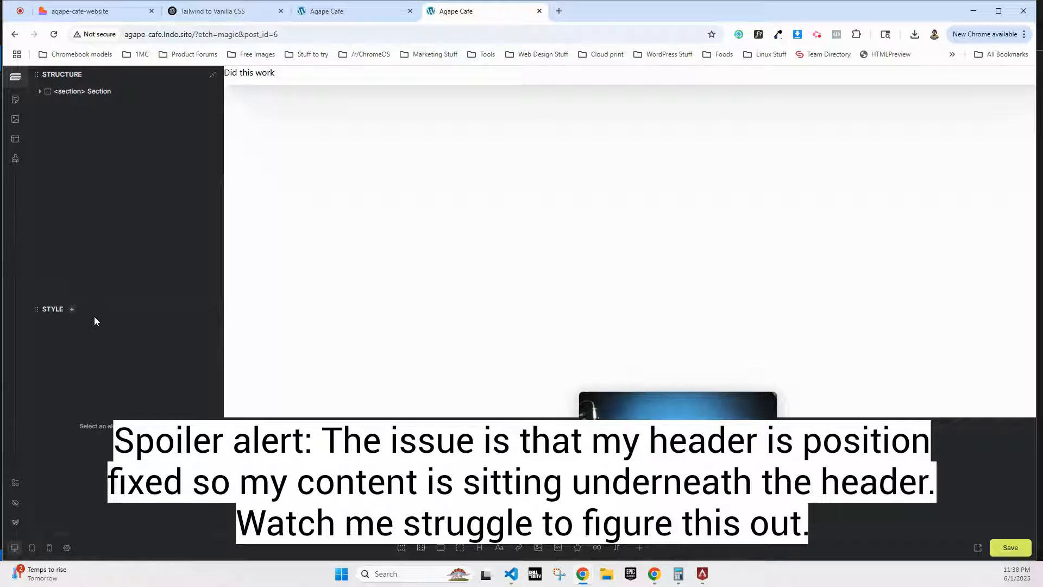
pyautogui.click(14, 140)
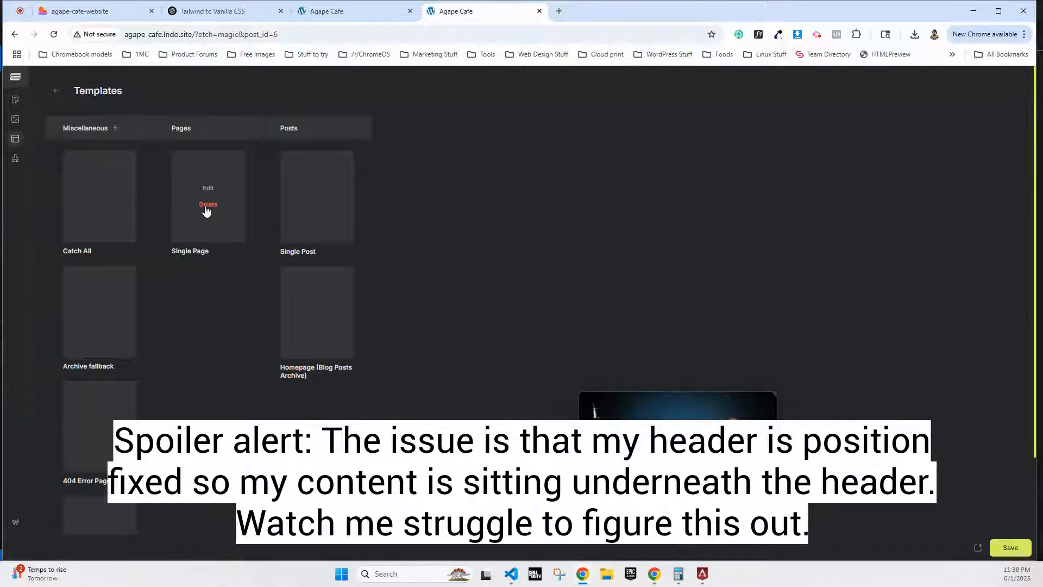
pyautogui.click(207, 207)
pyautogui.click(209, 209)
pyautogui.click(205, 228)
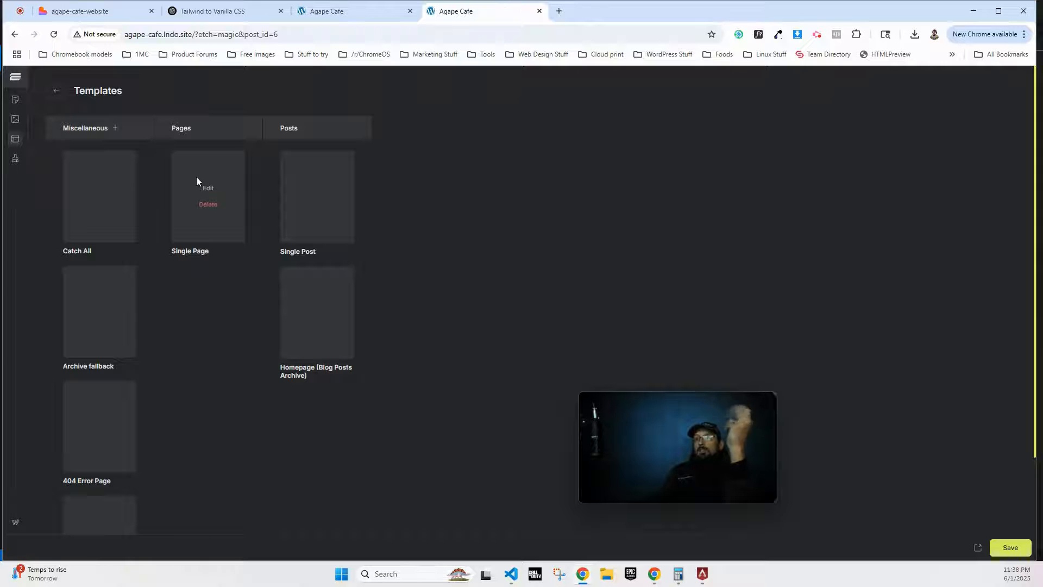
pyautogui.click(210, 189)
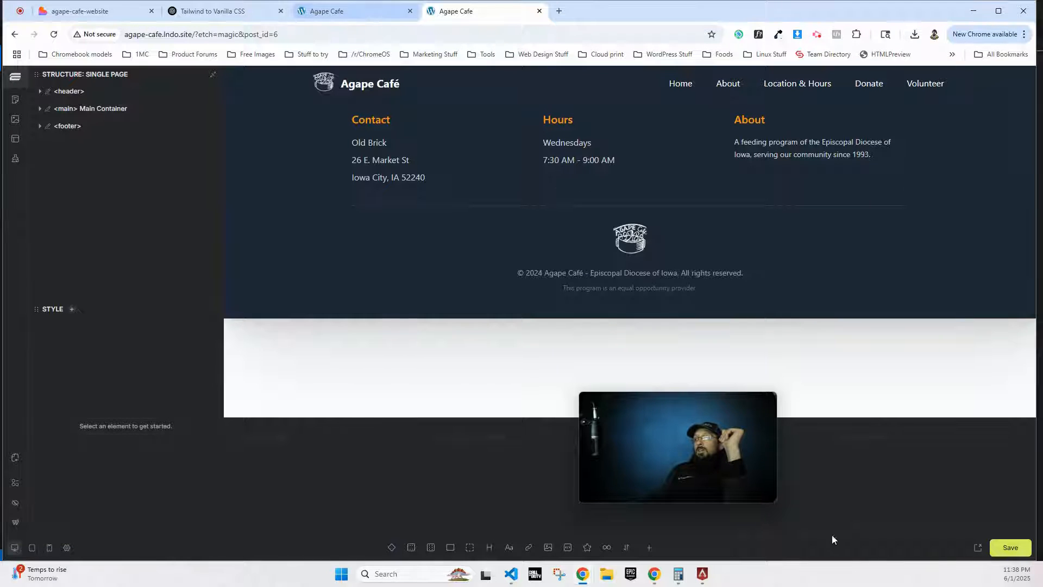
# - Check the live home page and reopen the Home page from the WordPress admin's page list
pyautogui.click(977, 547)
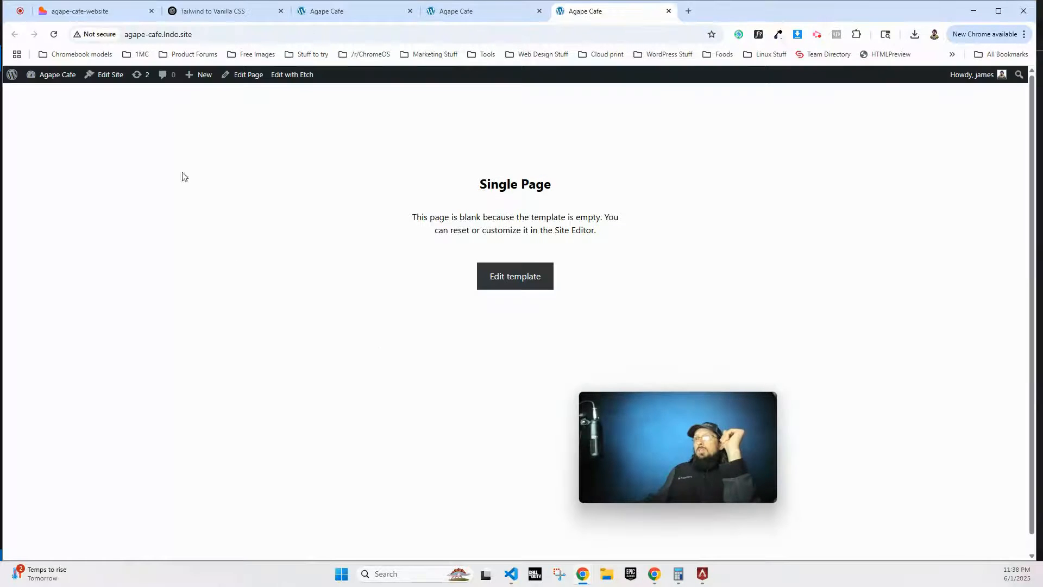
pyautogui.click(52, 86)
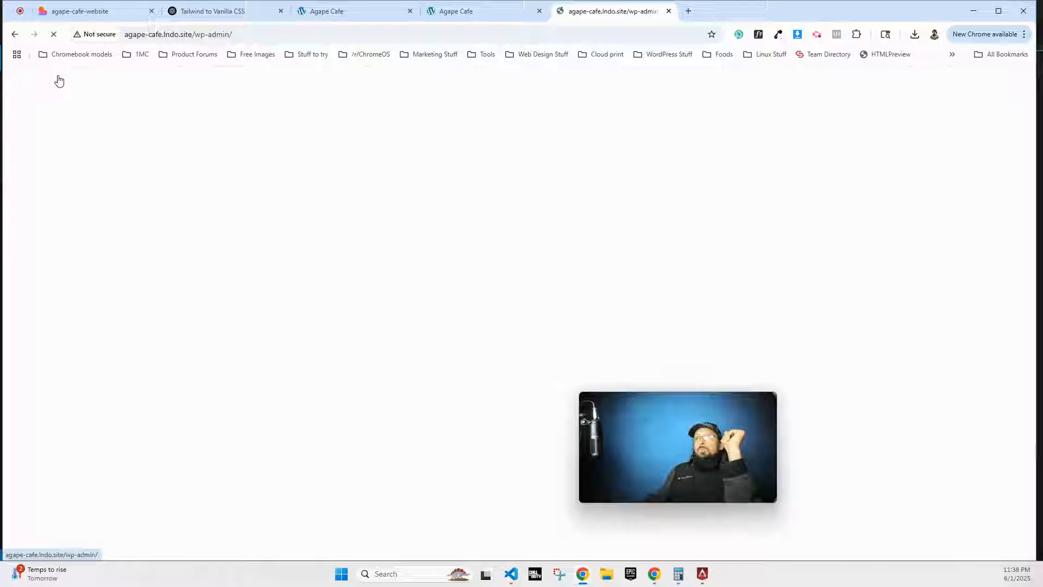
pyautogui.click(38, 203)
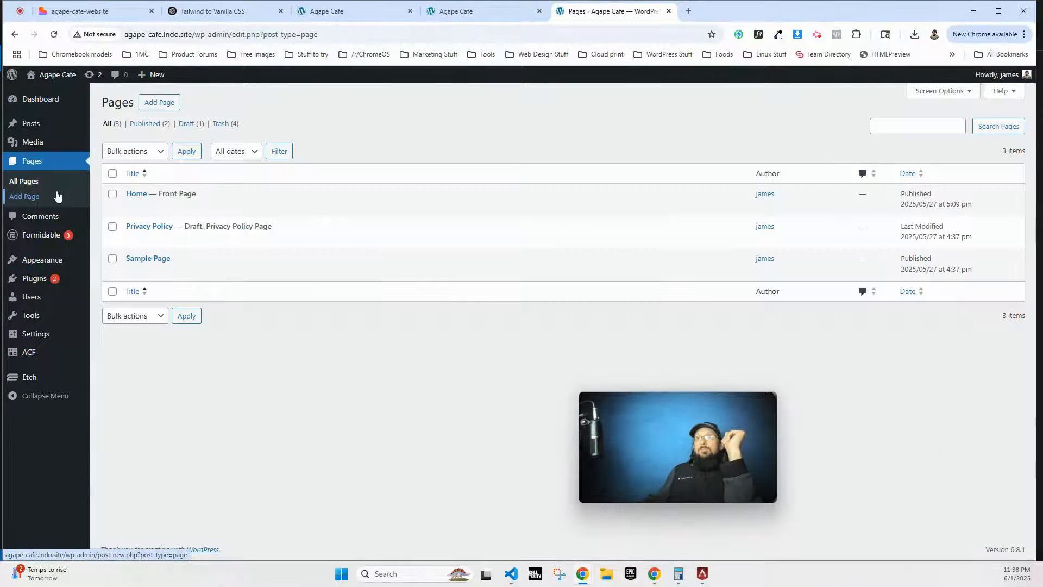
pyautogui.click(210, 209)
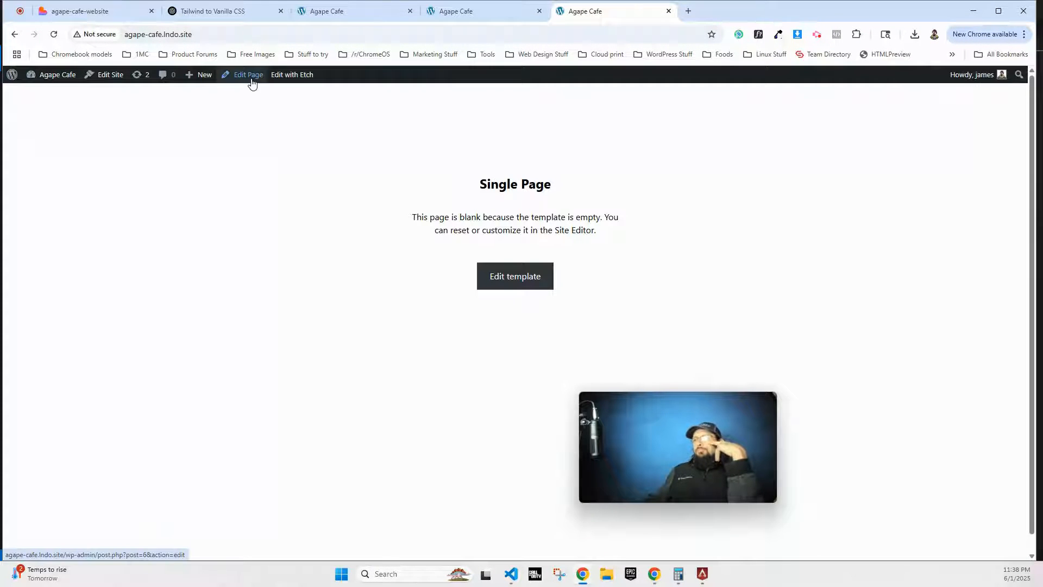
# - Reopen the Home page in Etch, save it again and view it on the front end
pyautogui.click(289, 76)
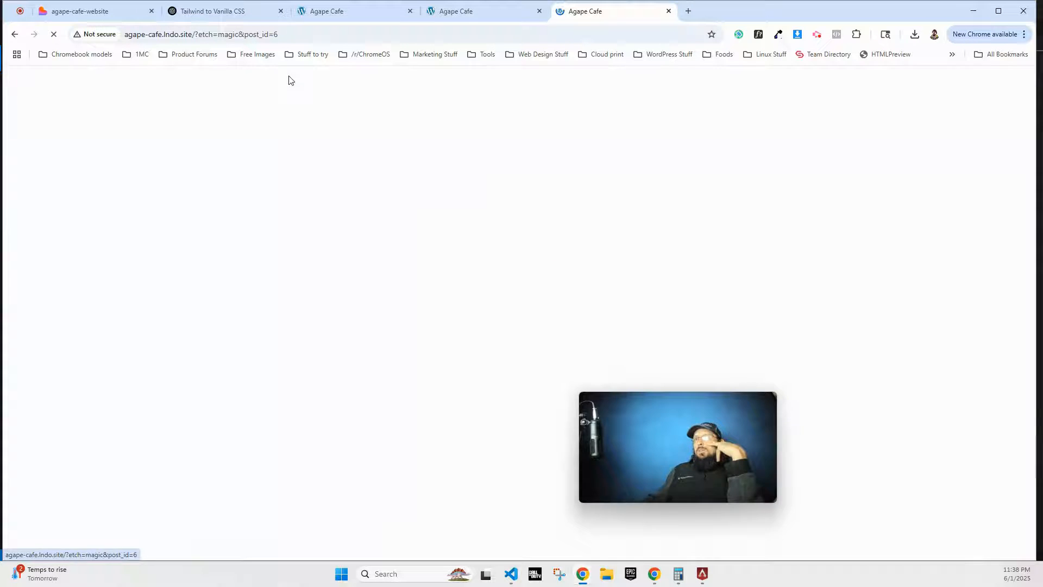
pyautogui.click(266, 74)
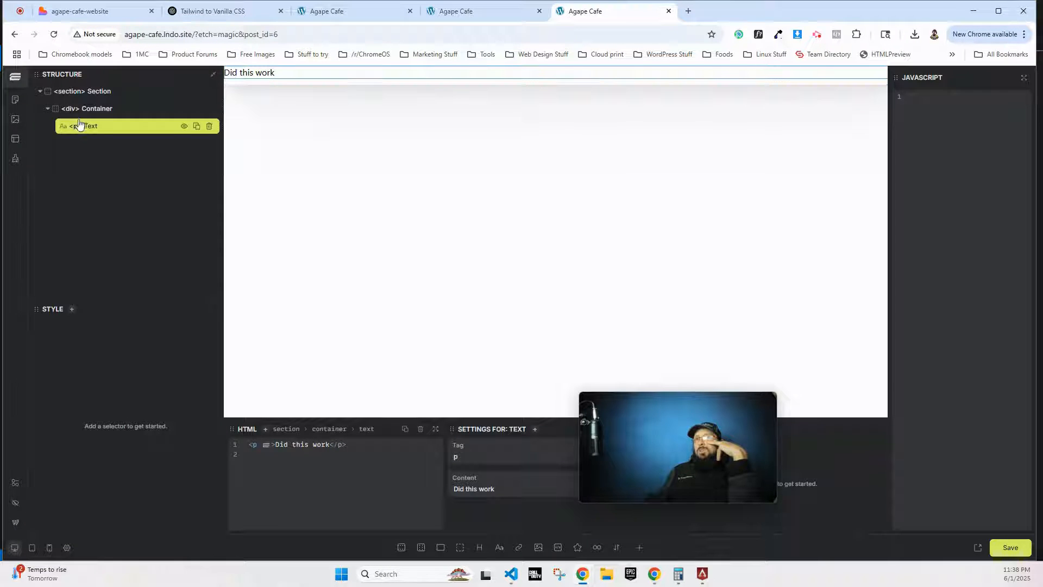
pyautogui.click(1003, 548)
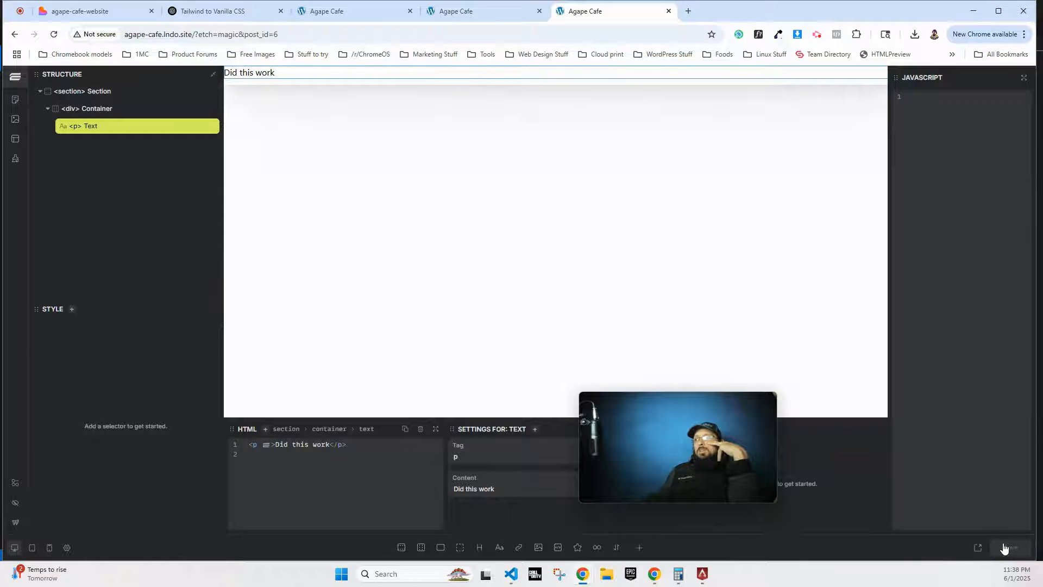
pyautogui.click(978, 547)
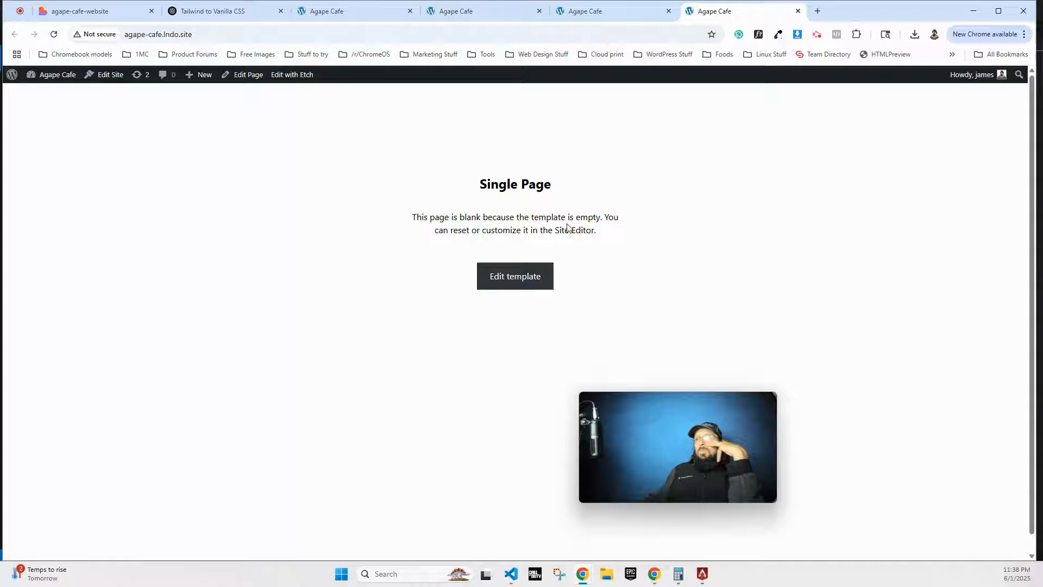
# - Save the Single Page template in Etch and check the live home page before returning to the page editor
pyautogui.click(292, 75)
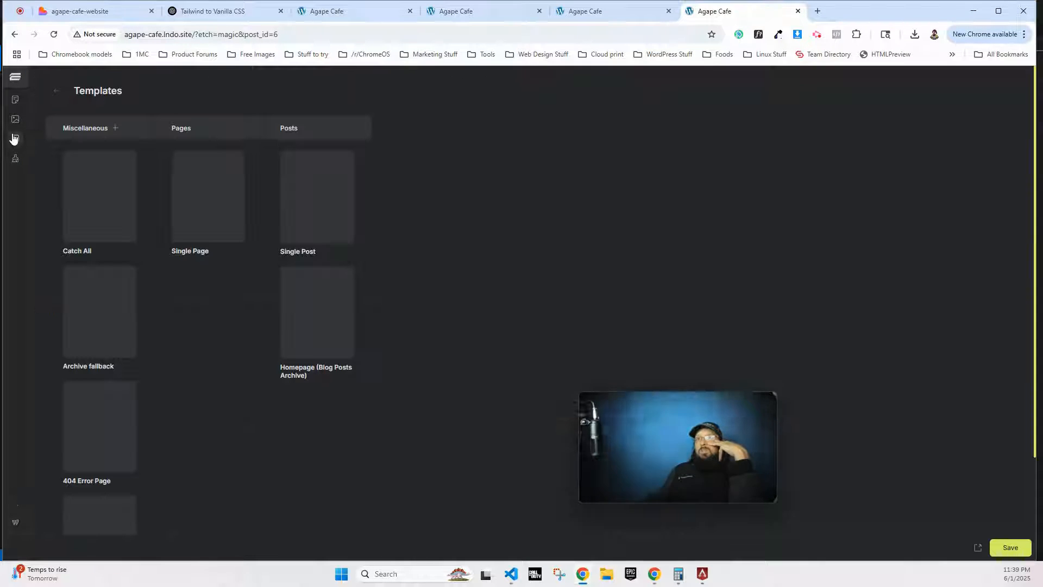
pyautogui.click(15, 138)
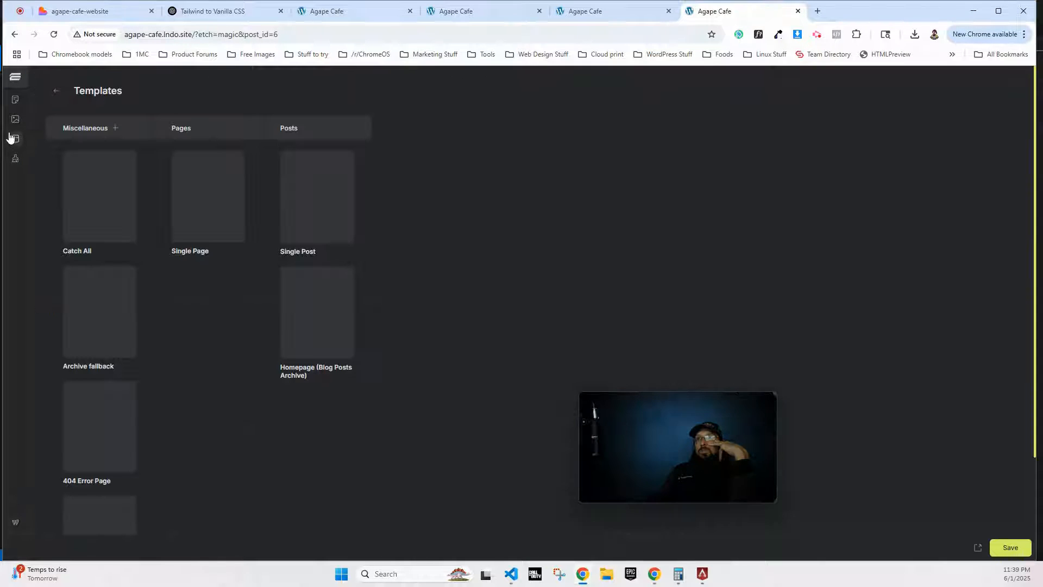
pyautogui.click(207, 189)
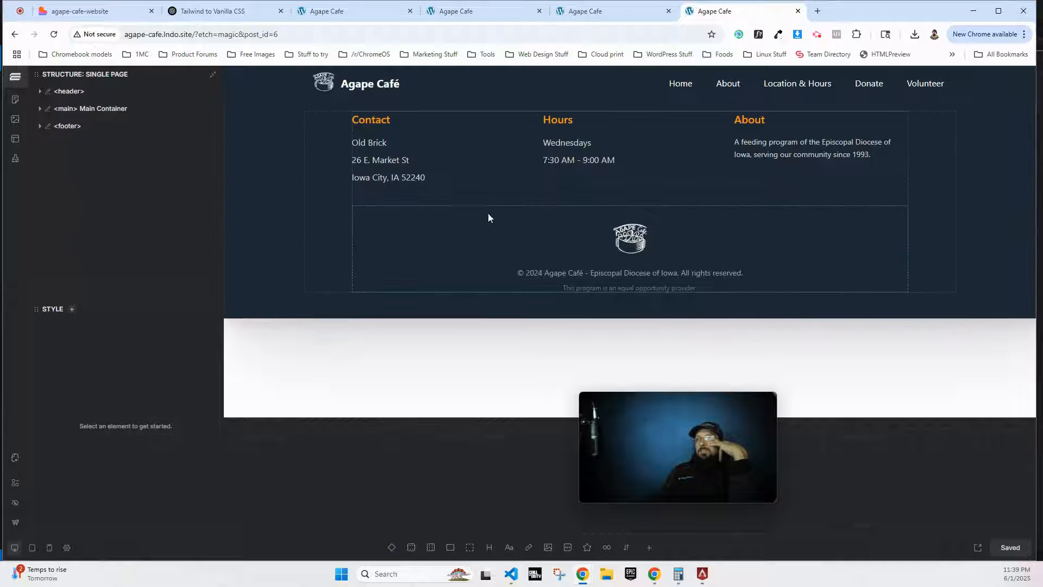
pyautogui.click(977, 547)
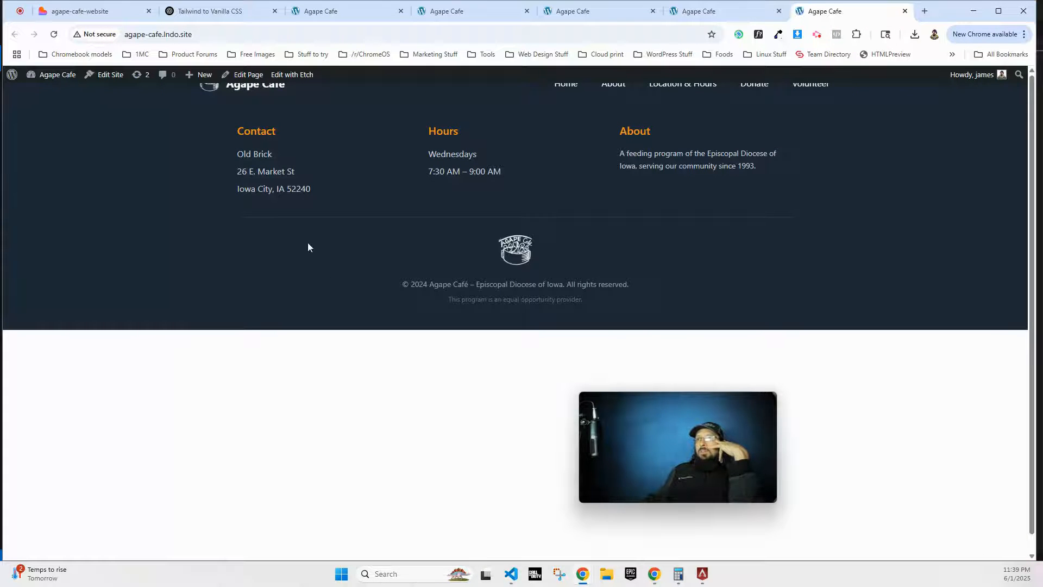
pyautogui.click(278, 76)
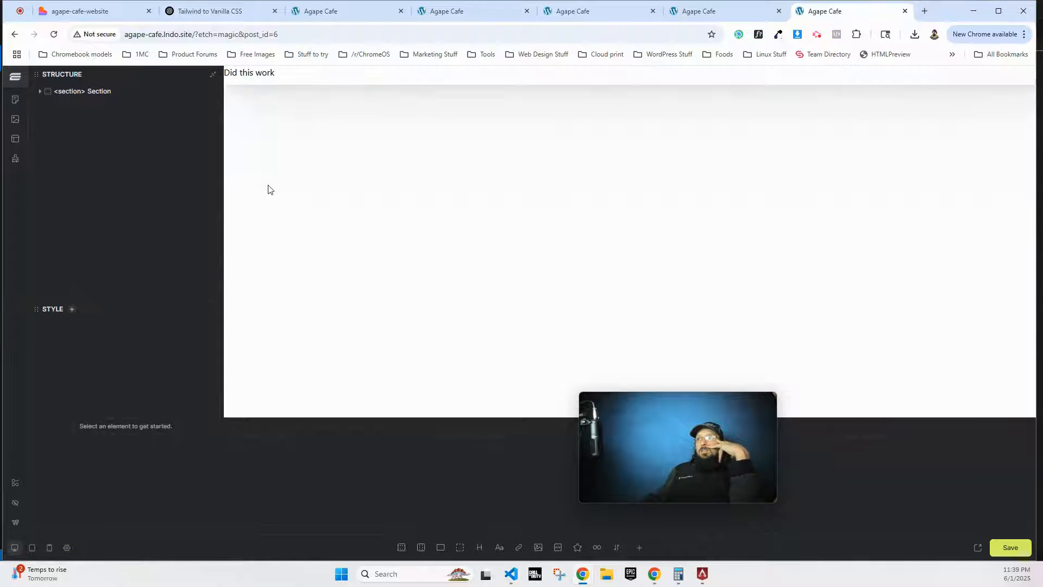
# - Open the Single Page template, check the content slot inside its Main Container and save the template
pyautogui.click(17, 140)
pyautogui.moveTo(125, 222)
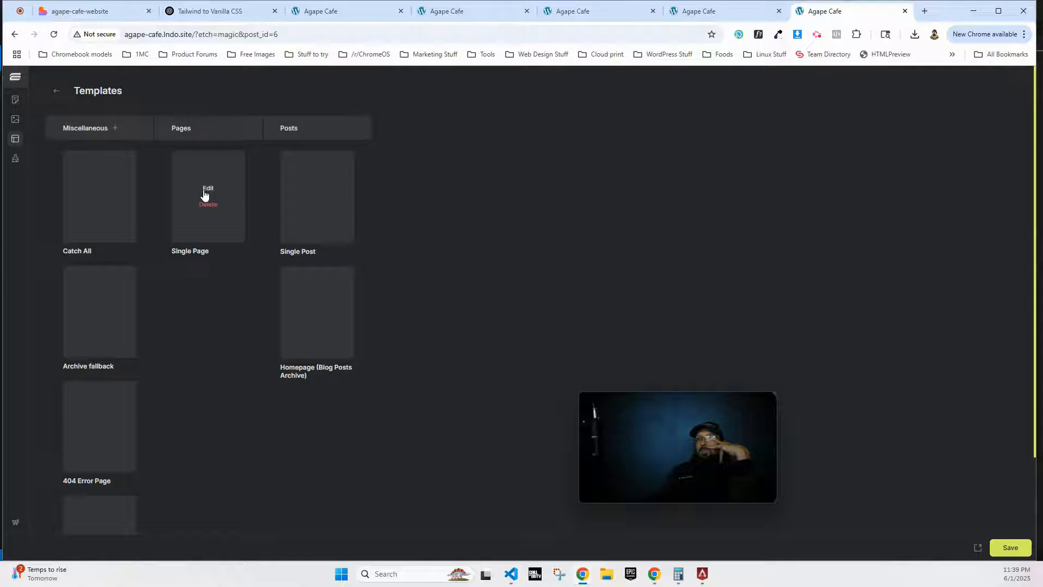
pyautogui.click(203, 190)
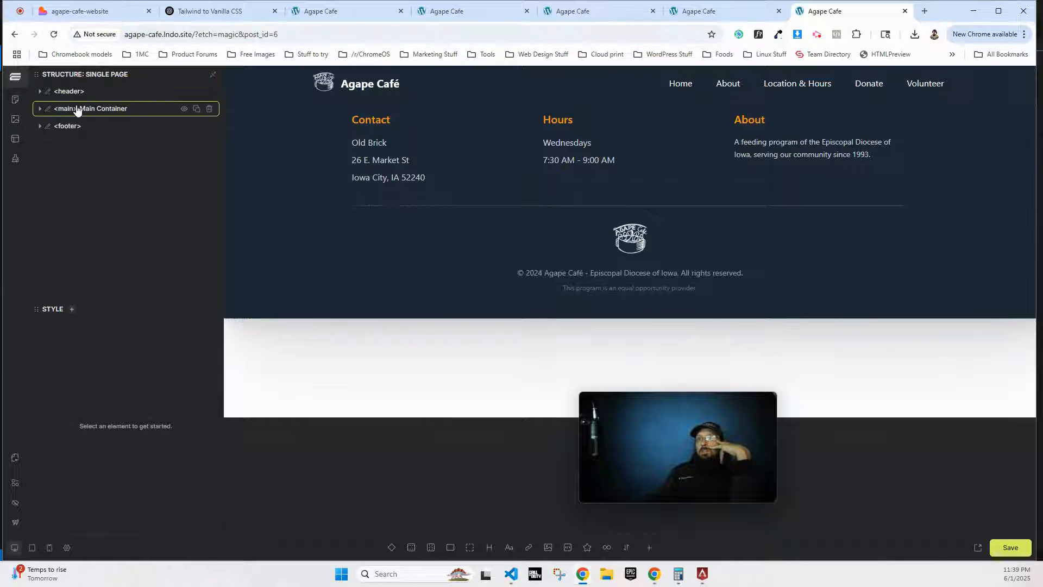
pyautogui.click(97, 110)
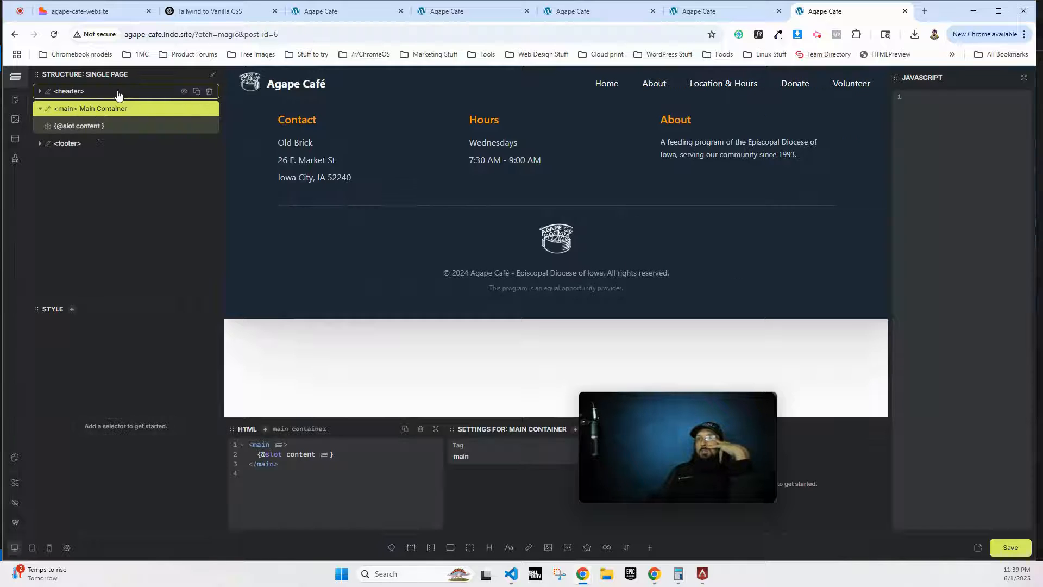
pyautogui.click(88, 134)
pyautogui.moveTo(730, 409)
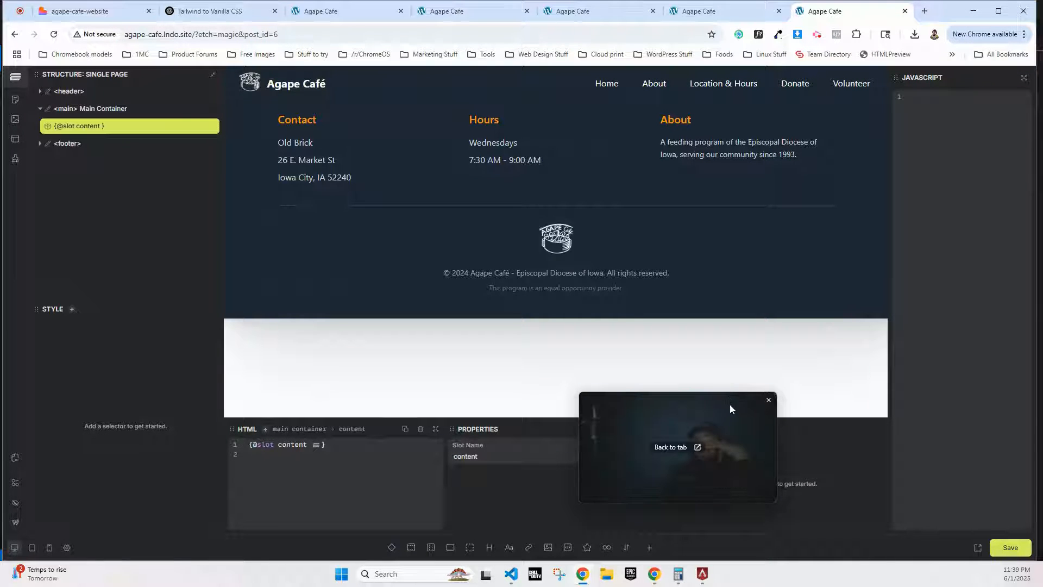
pyautogui.moveTo(703, 408); pyautogui.dragTo(965, 468)
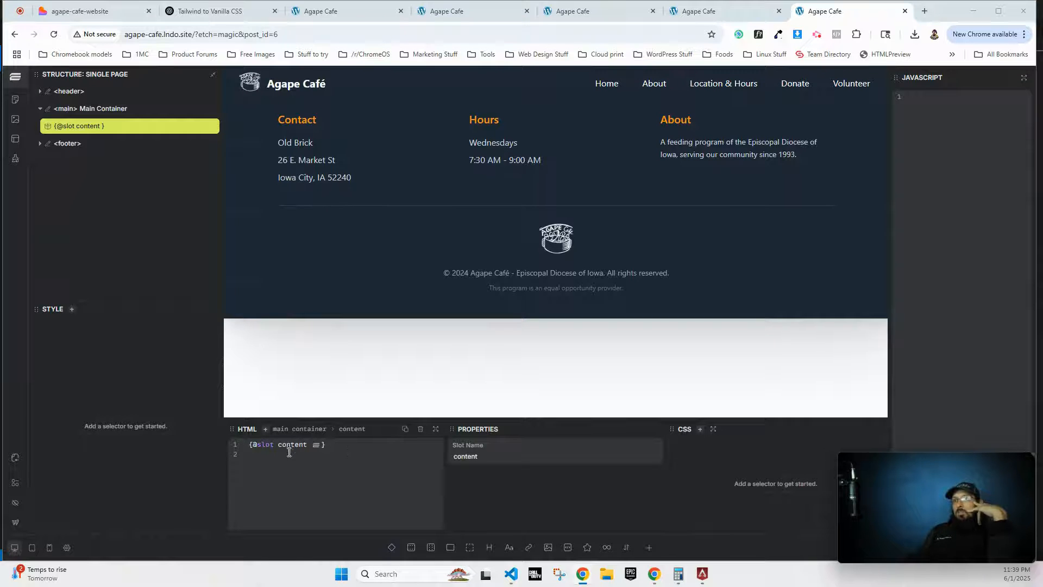
pyautogui.click(75, 111)
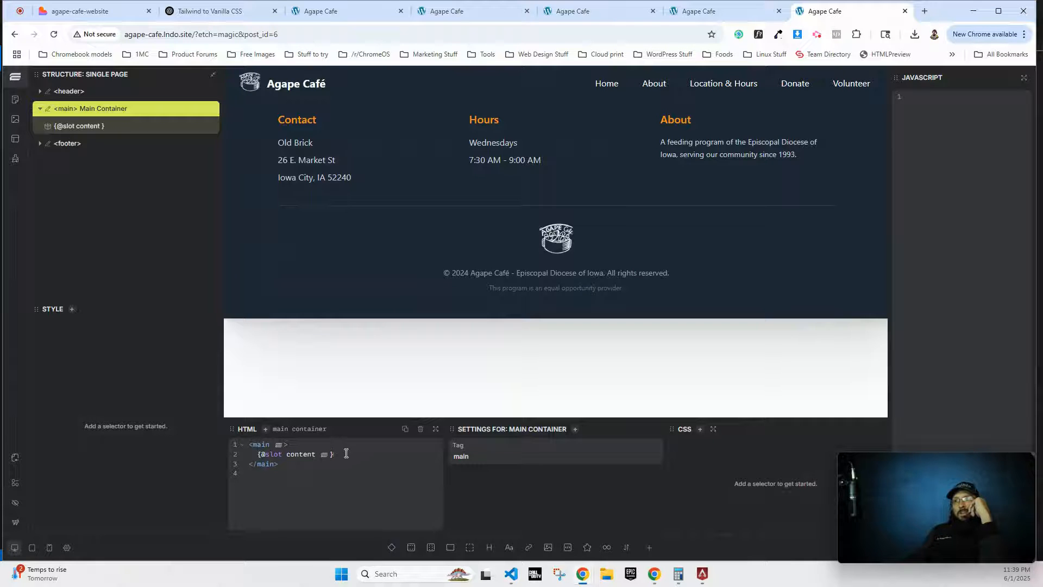
pyautogui.click(1010, 547)
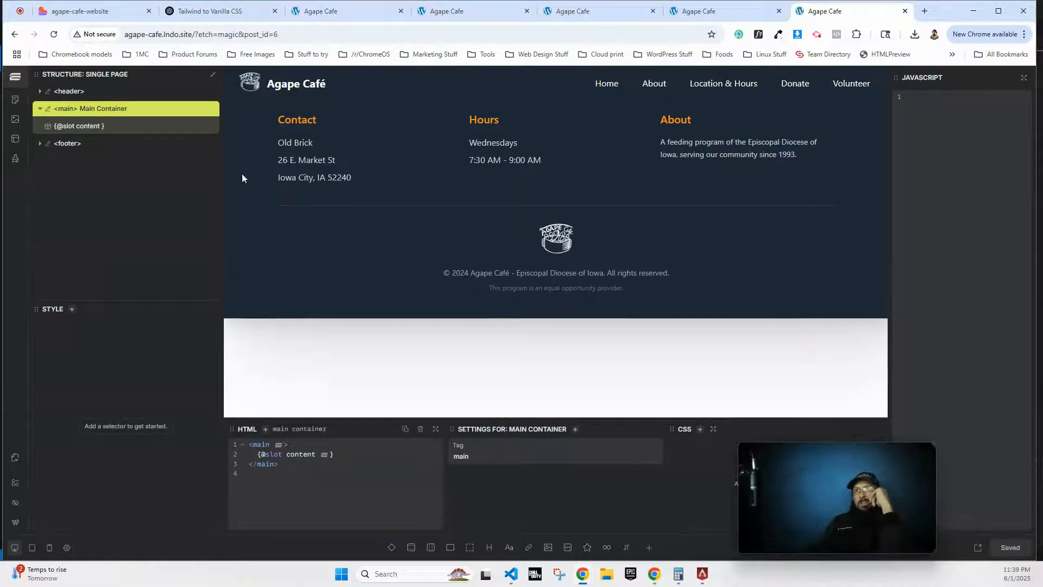
# - Return from the template to the home page, save it and view it on the front end
pyautogui.click(16, 458)
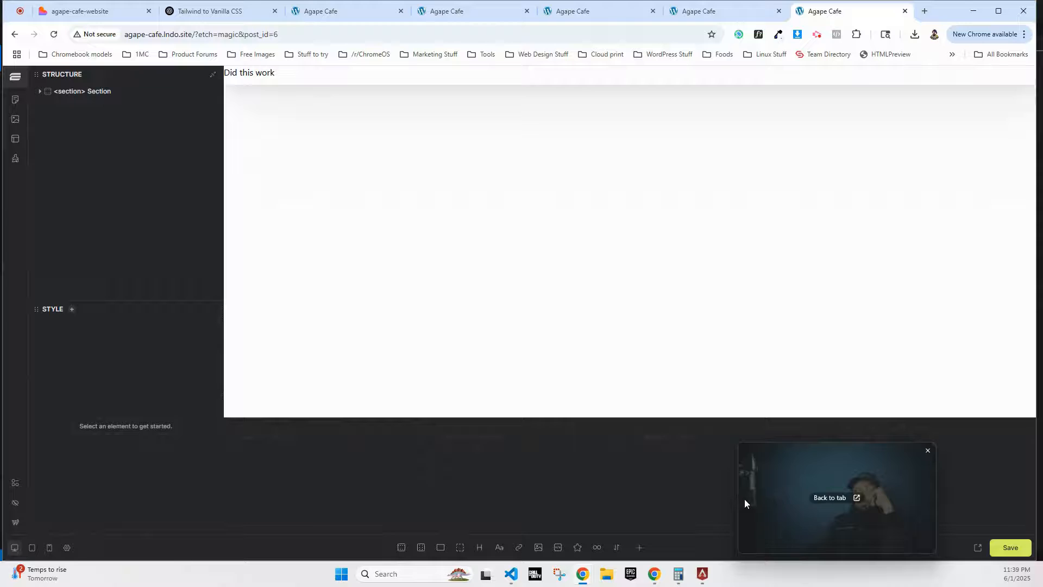
pyautogui.click(1007, 552)
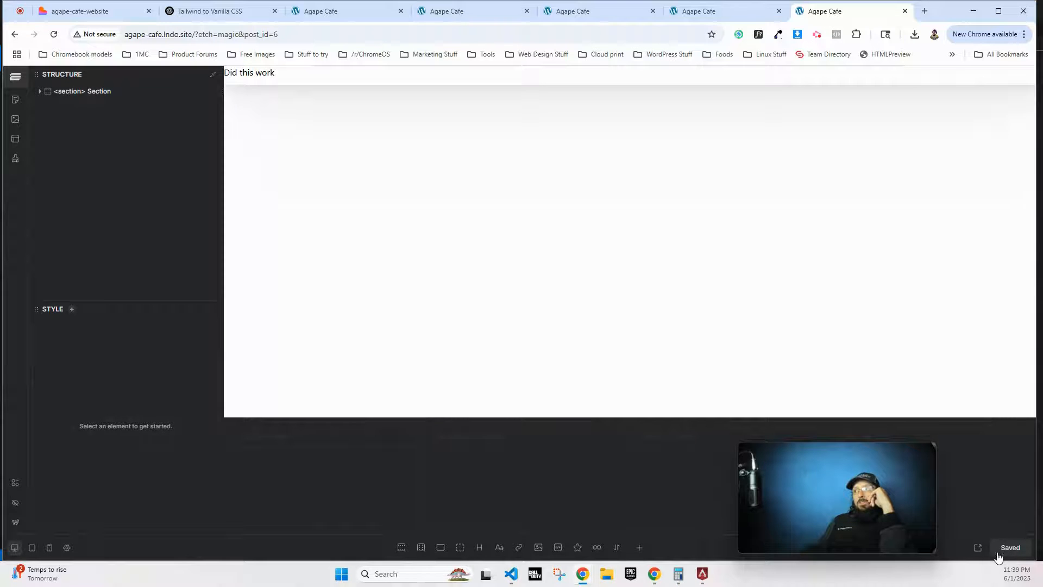
pyautogui.click(1008, 548)
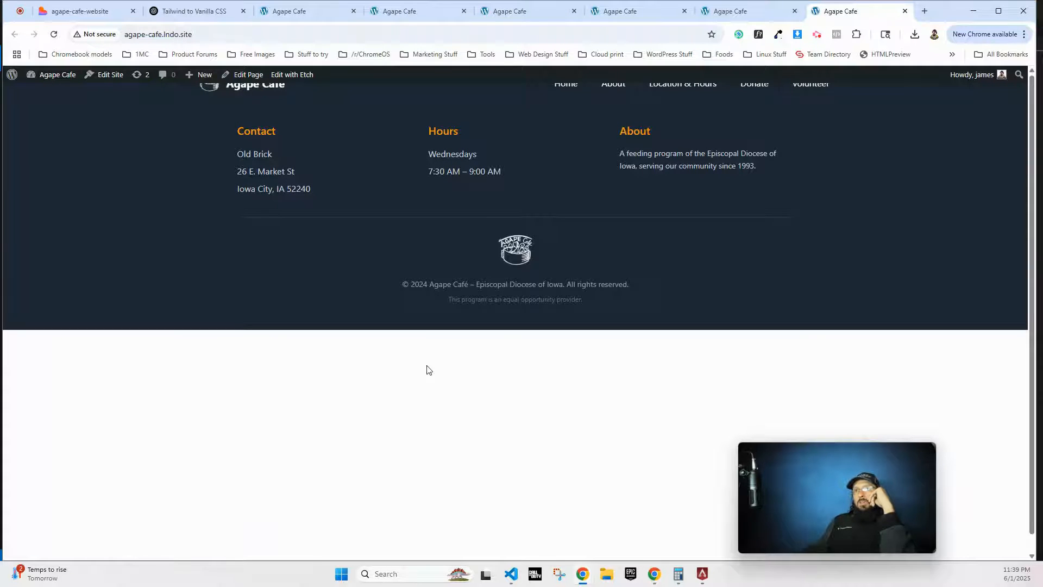
# - Reopen the page in Etch, delete the Single Page, Homepage (Blog Posts Archive) and Single Post templates, and save
pyautogui.click(292, 74)
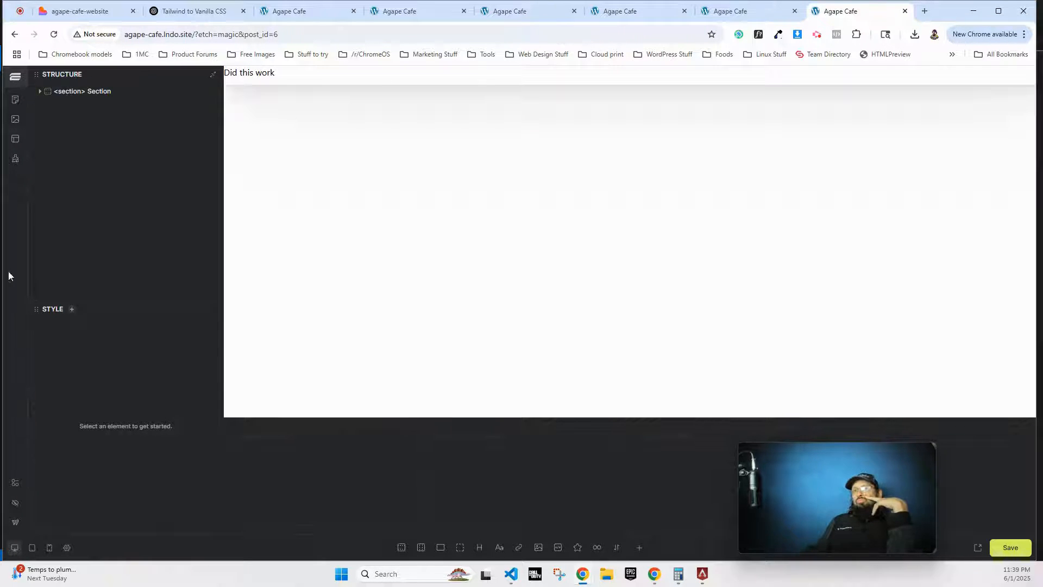
pyautogui.click(15, 140)
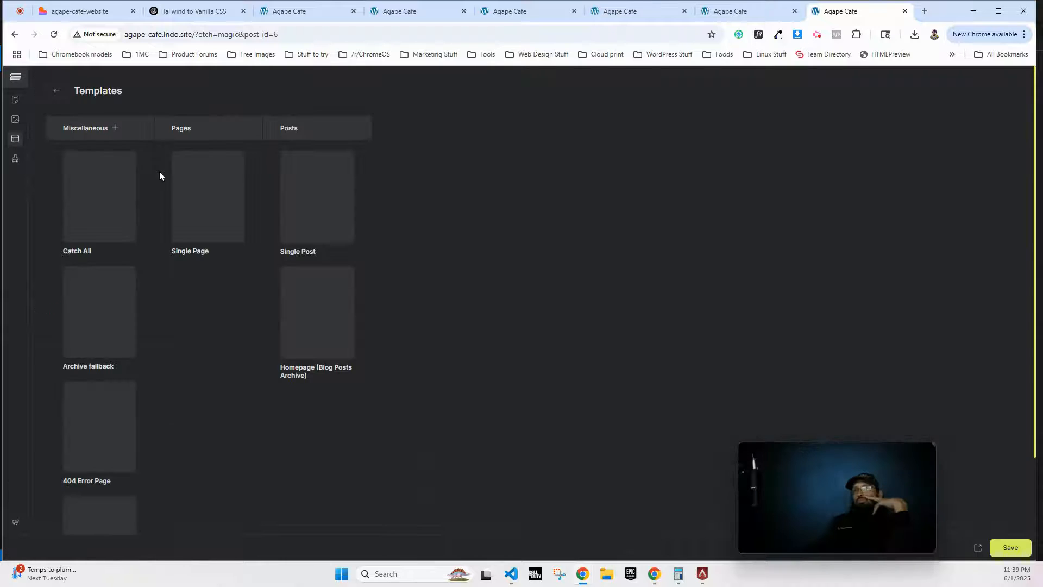
pyautogui.click(206, 205)
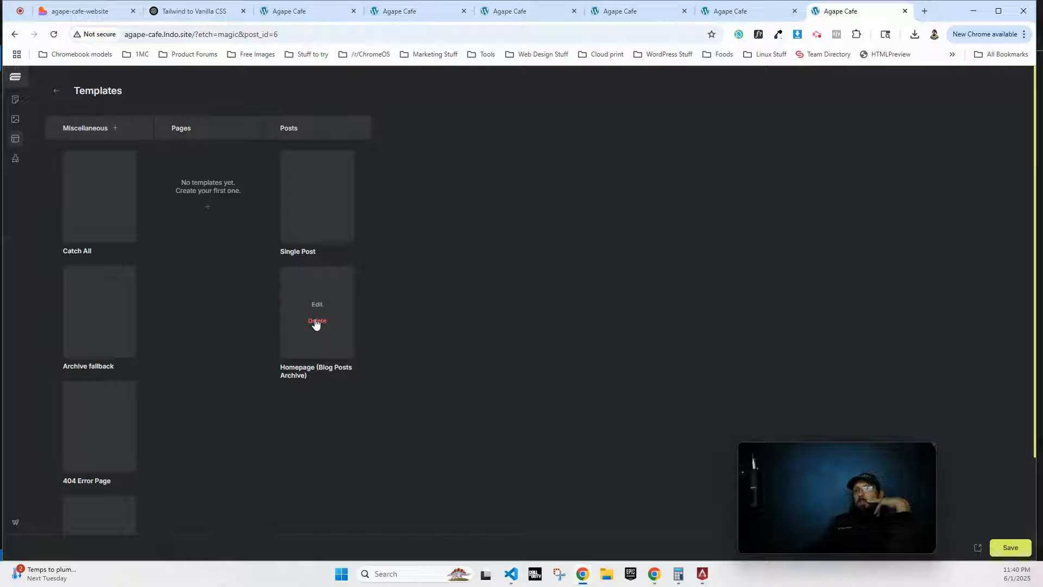
pyautogui.click(317, 321)
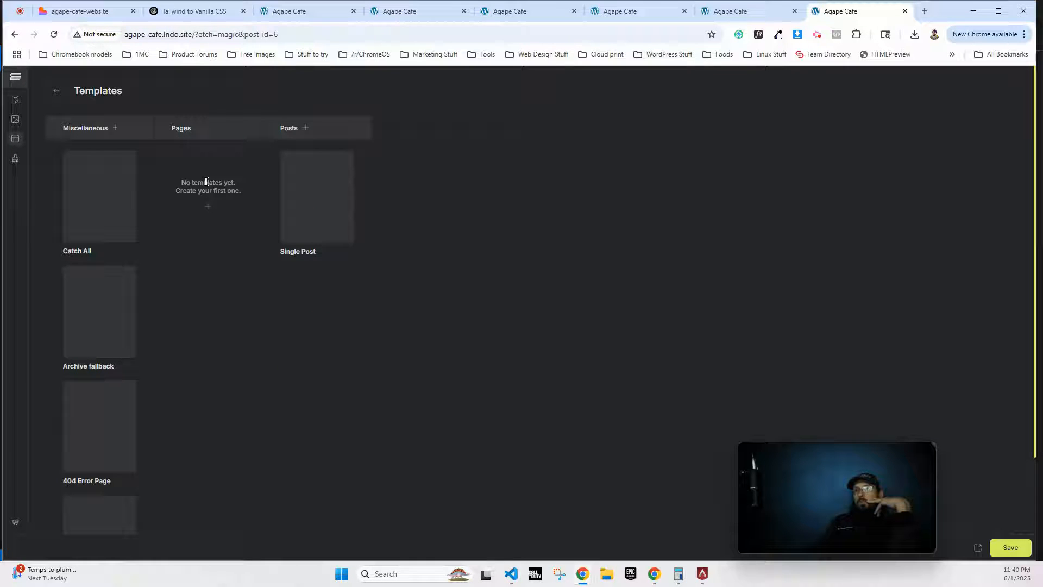
pyautogui.click(327, 210)
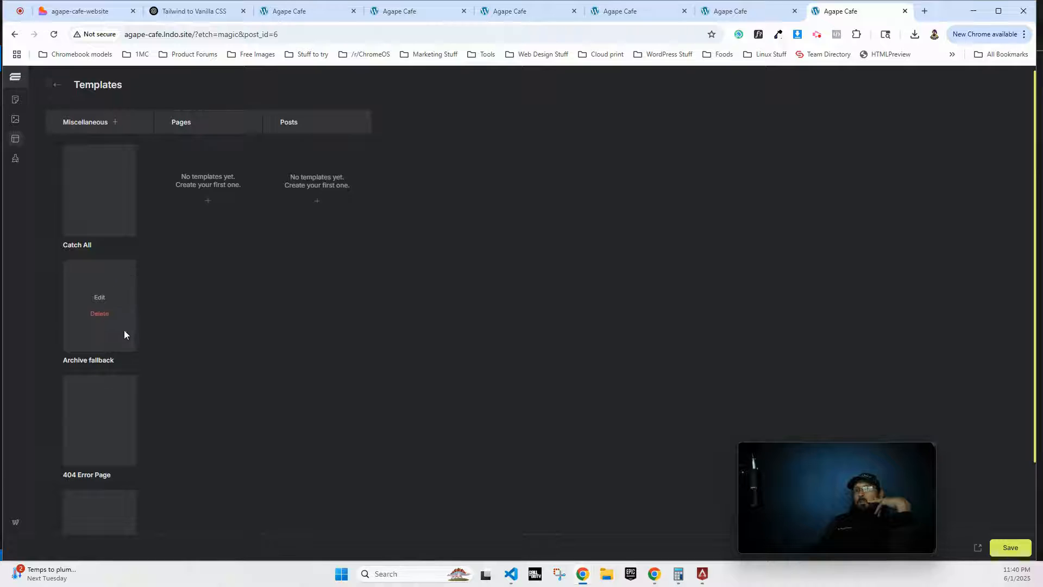
pyautogui.scroll(-2, 54, 435)
pyautogui.click(1011, 548)
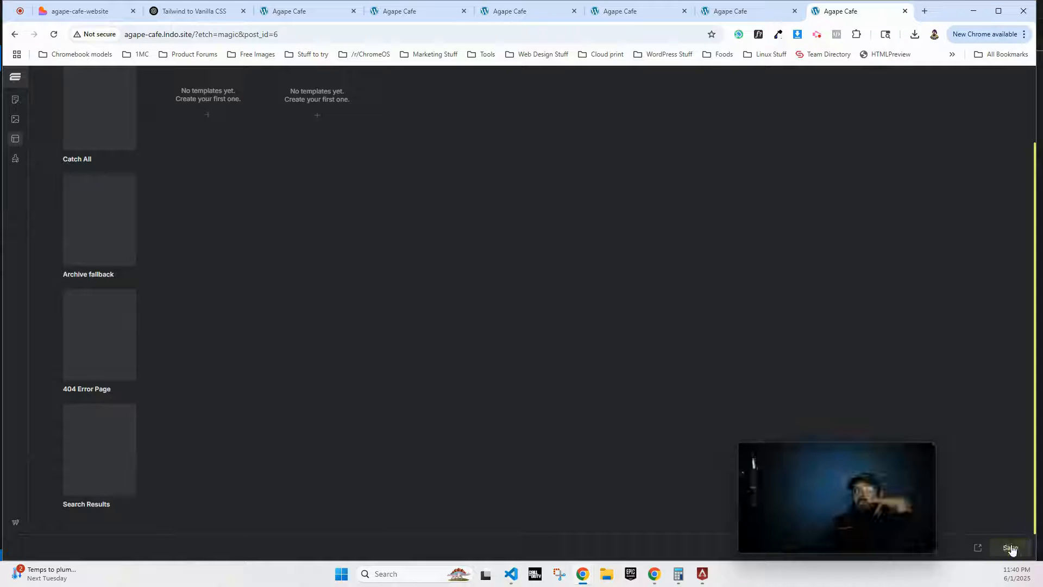
pyautogui.scroll(2, 33, 234)
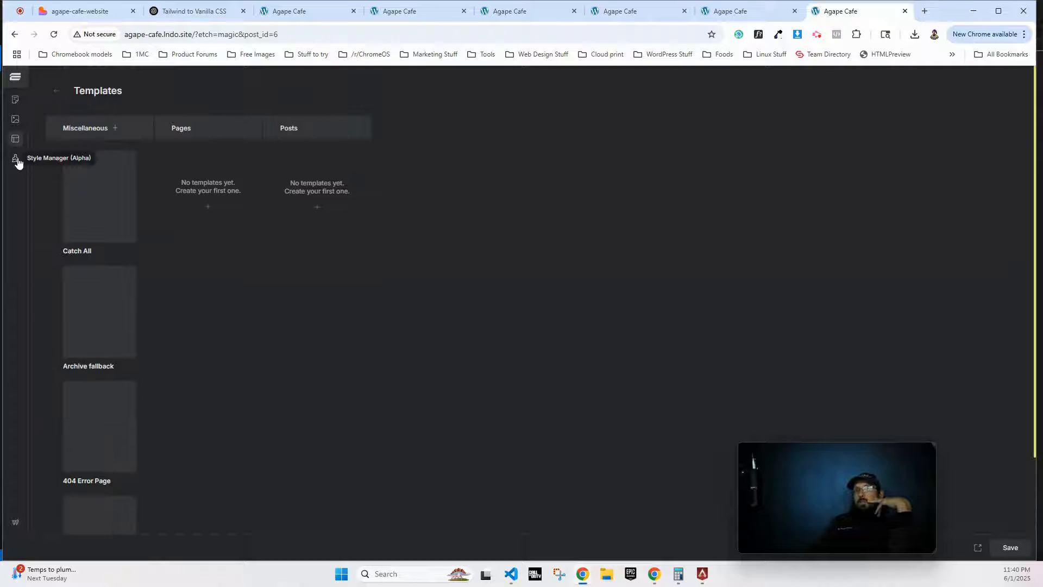
# - Change the home page's text to "Did this work?" and view the page on the front end
pyautogui.click(57, 93)
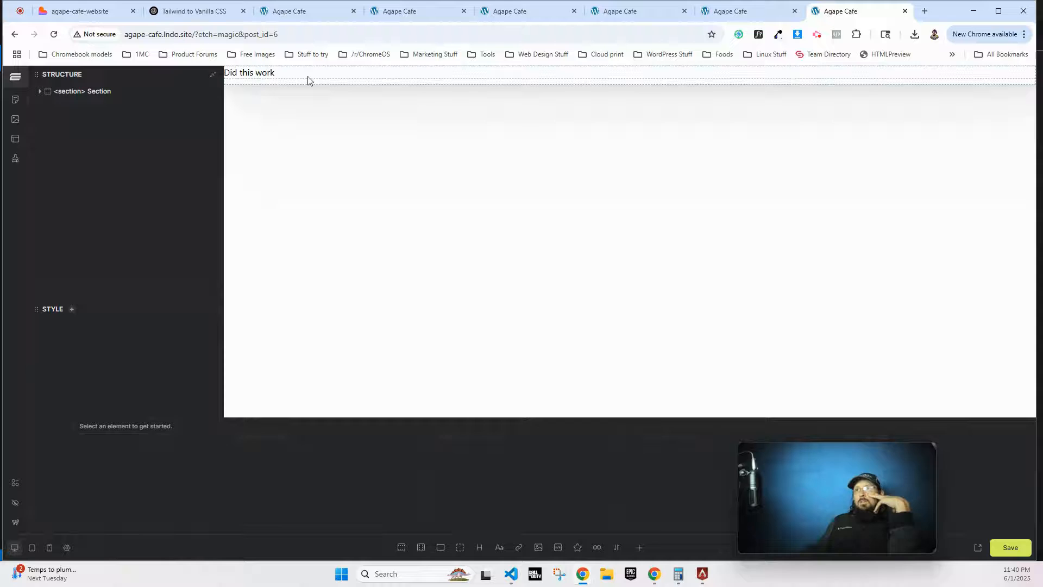
pyautogui.write('???')
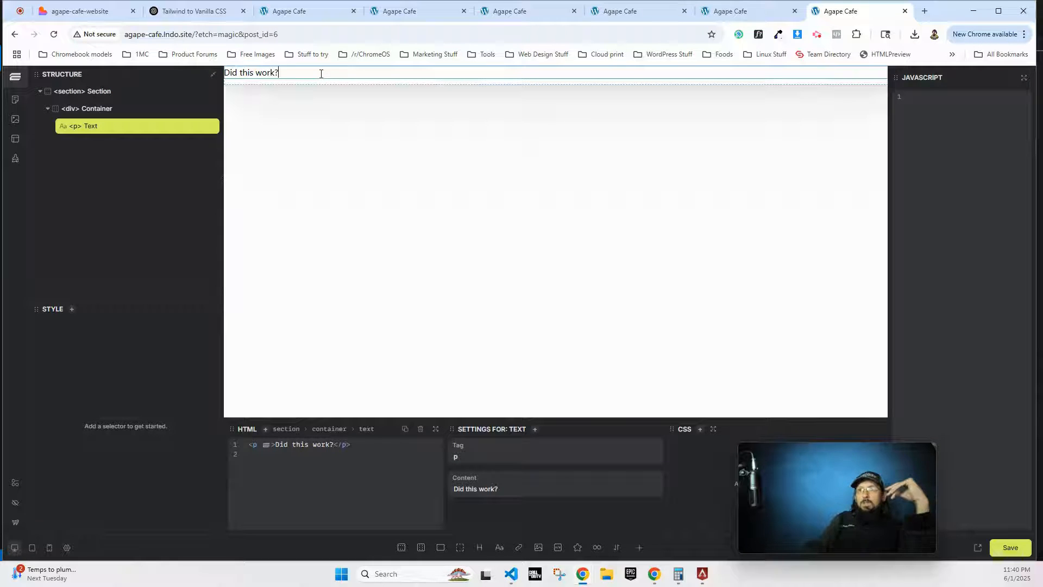
pyautogui.click(977, 548)
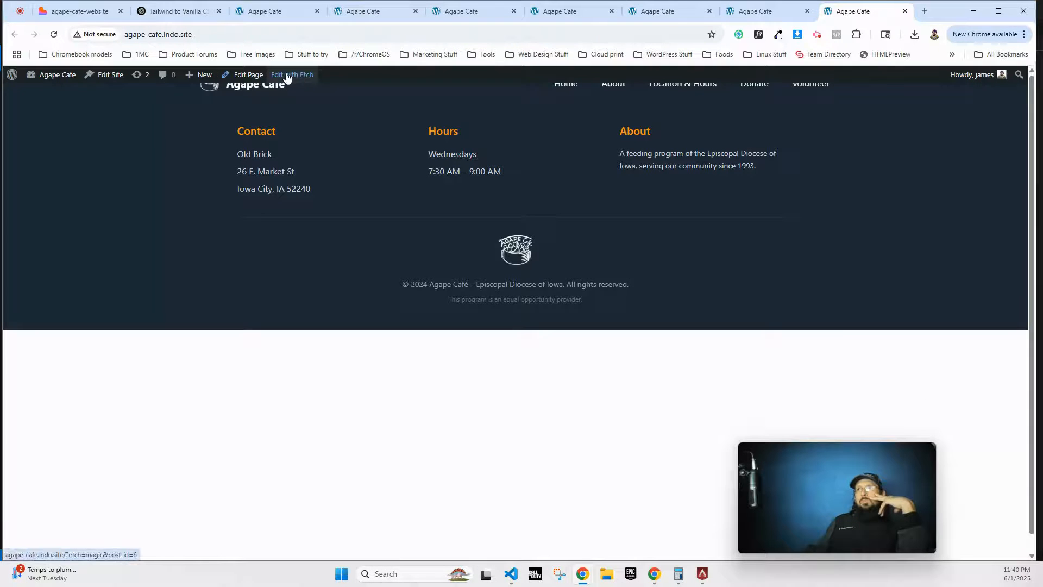
# - Inspect the live page's main element and its nested section in the browser's developer tools
pyautogui.rightClick(157, 102)
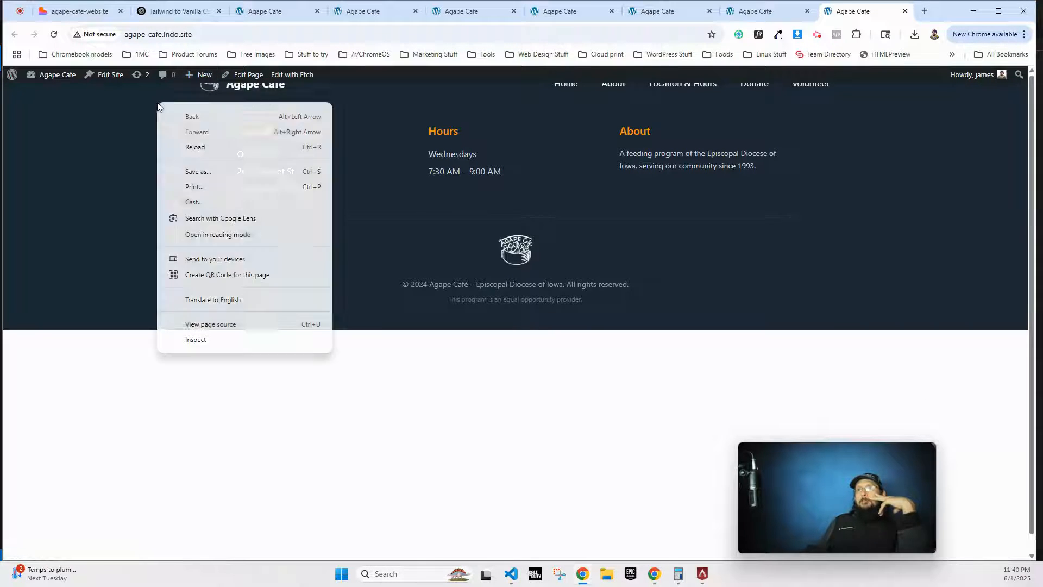
pyautogui.click(212, 335)
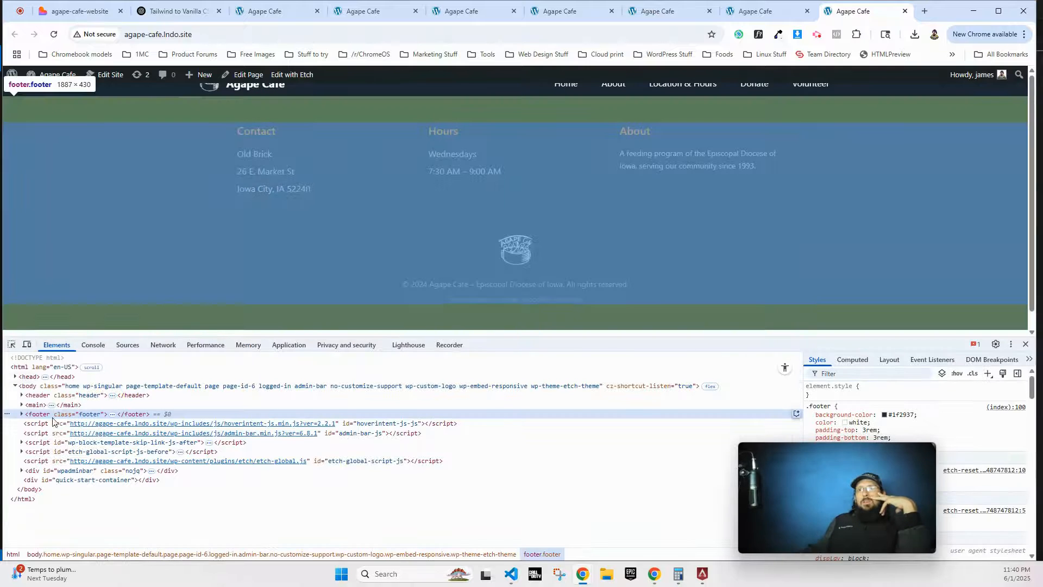
pyautogui.click(34, 405)
pyautogui.click(22, 405)
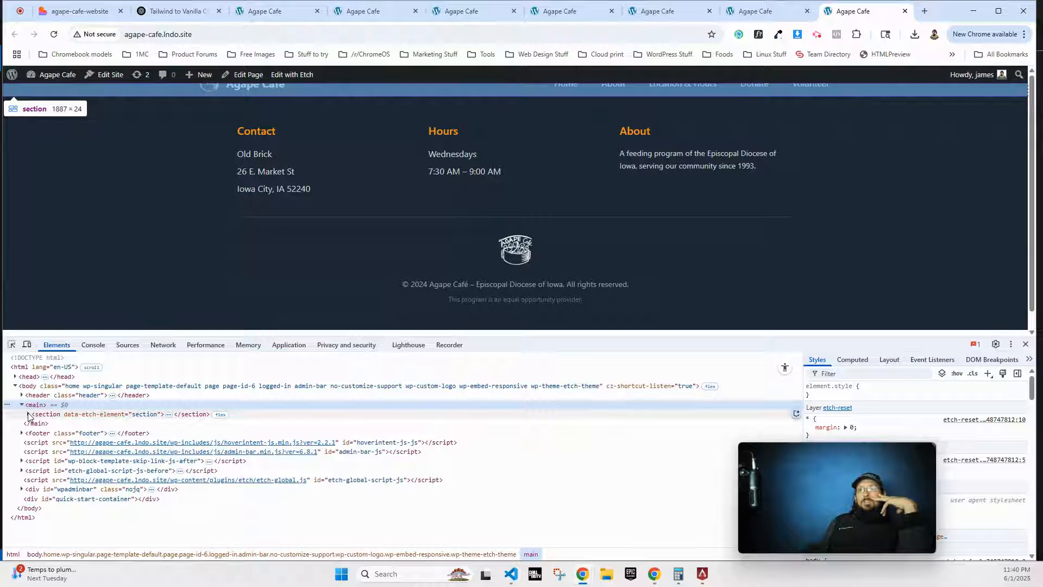
pyautogui.click(29, 414)
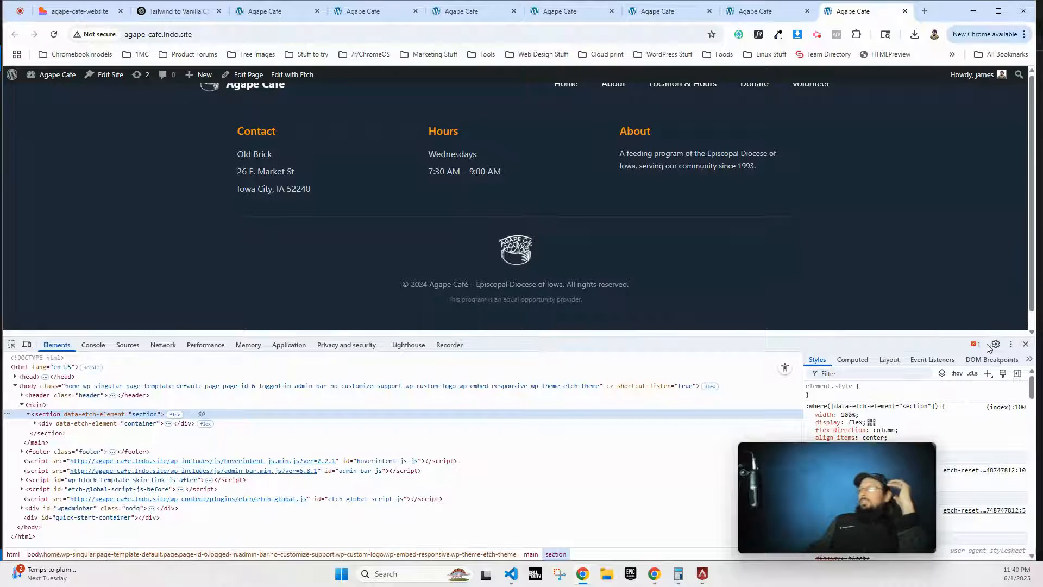
pyautogui.click(1026, 344)
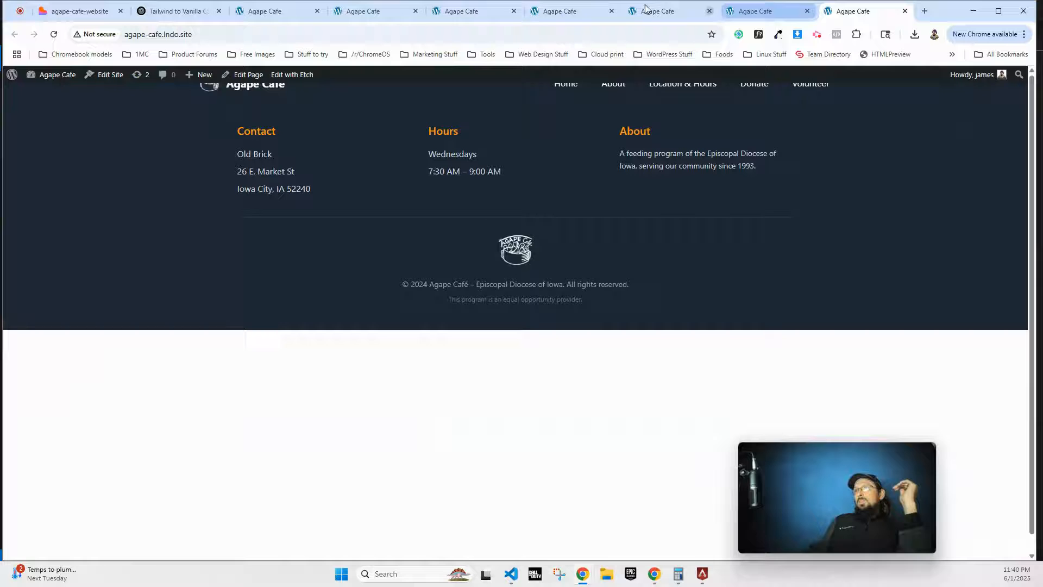
# - Close the surplus Agape Cafe browser tabs, keeping only one editor page and one live page open
pyautogui.click(407, 11)
pyautogui.click(416, 11)
pyautogui.click(415, 10)
pyautogui.click(416, 11)
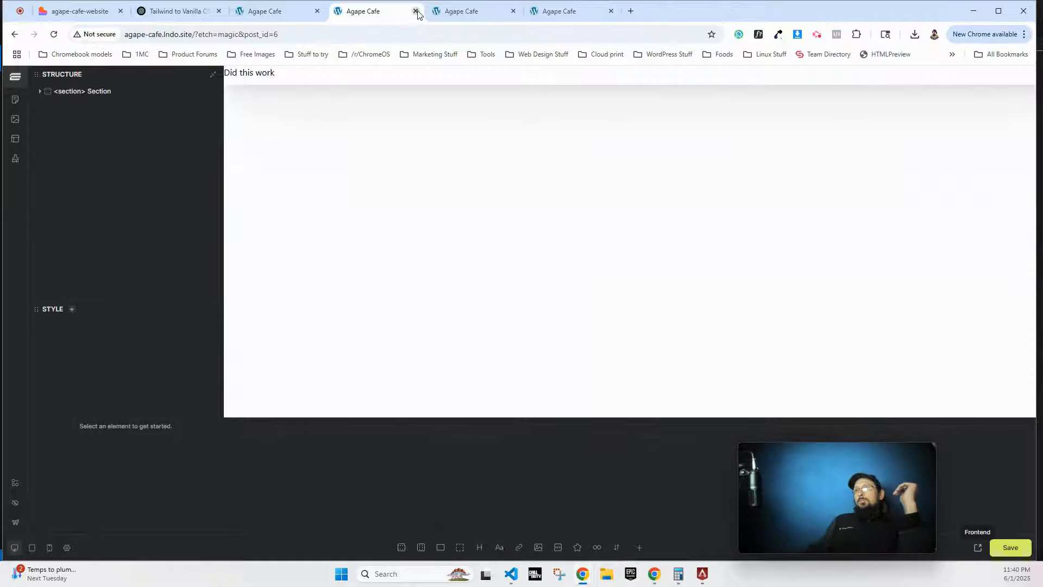
pyautogui.click(416, 11)
pyautogui.click(415, 11)
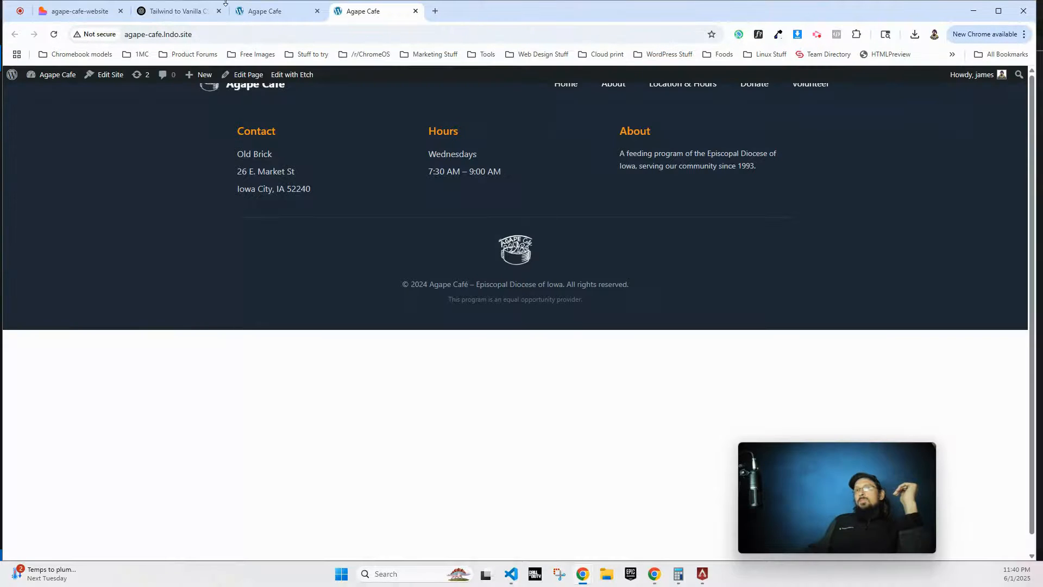
# - Switch to the original Lovable site and inspect its header and footer elements in the page markup
pyautogui.click(81, 11)
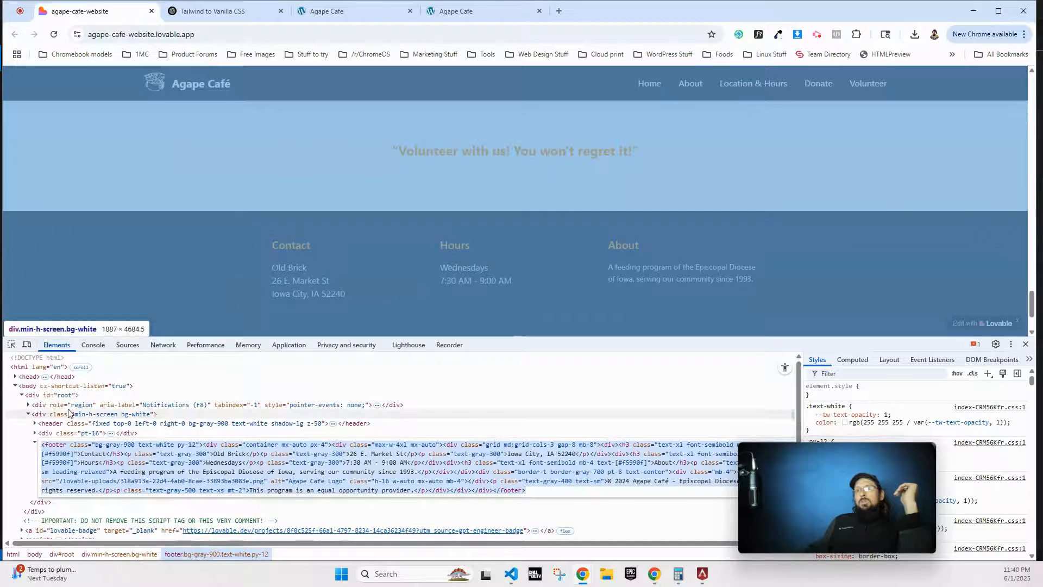
pyautogui.click(292, 424)
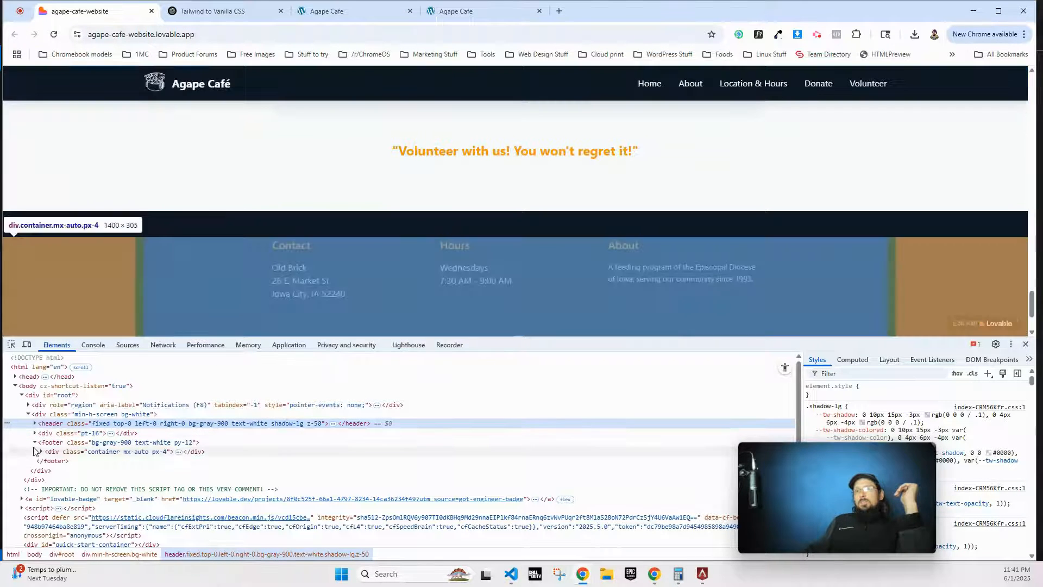
pyautogui.click(115, 444)
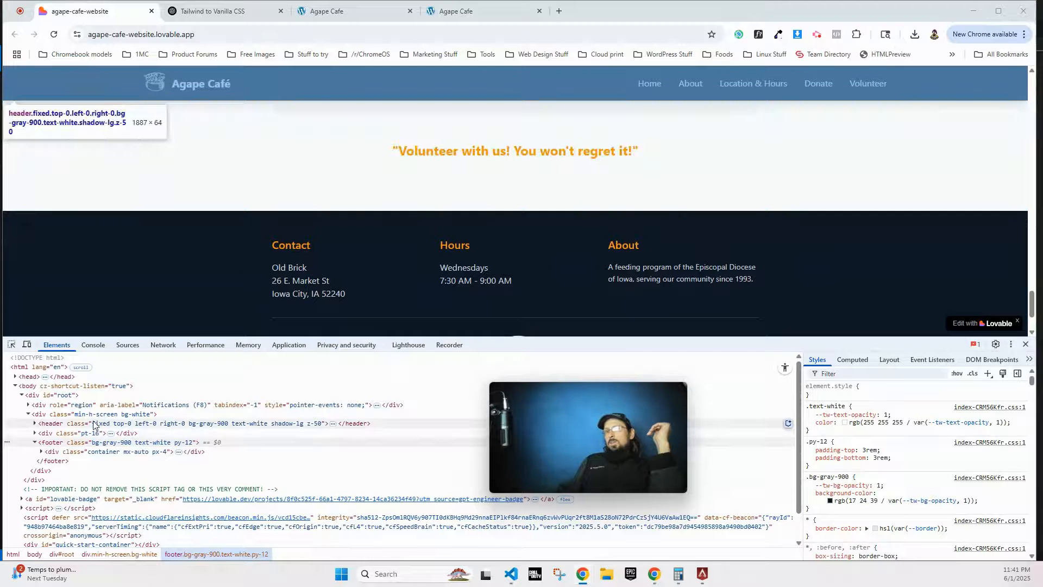
pyautogui.moveTo(572, 407); pyautogui.dragTo(914, 472)
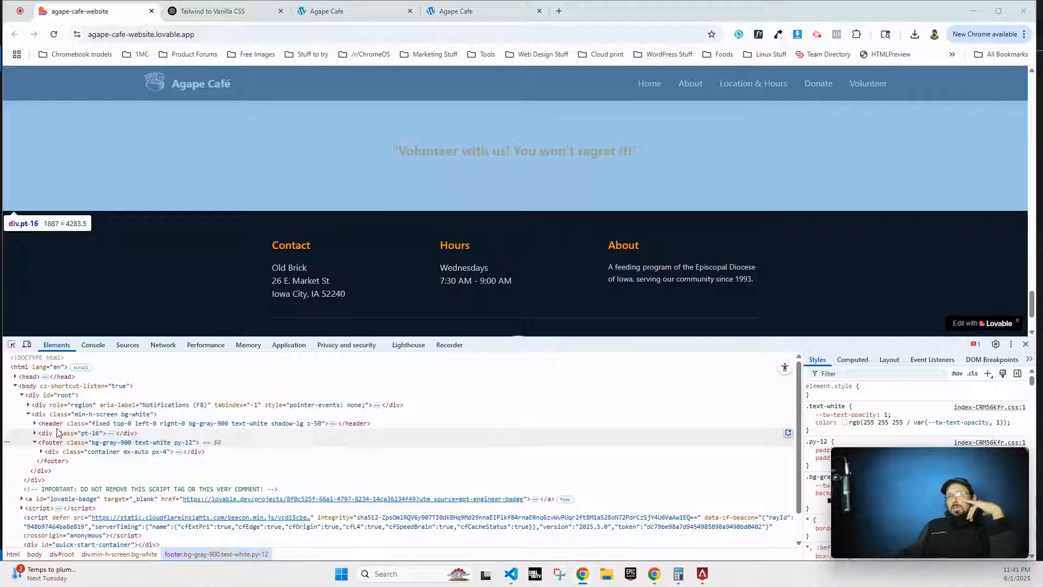
# - Inspect the content wrapper div with class pt-16 and toggle its padding-top rule off and on again
pyautogui.click(52, 434)
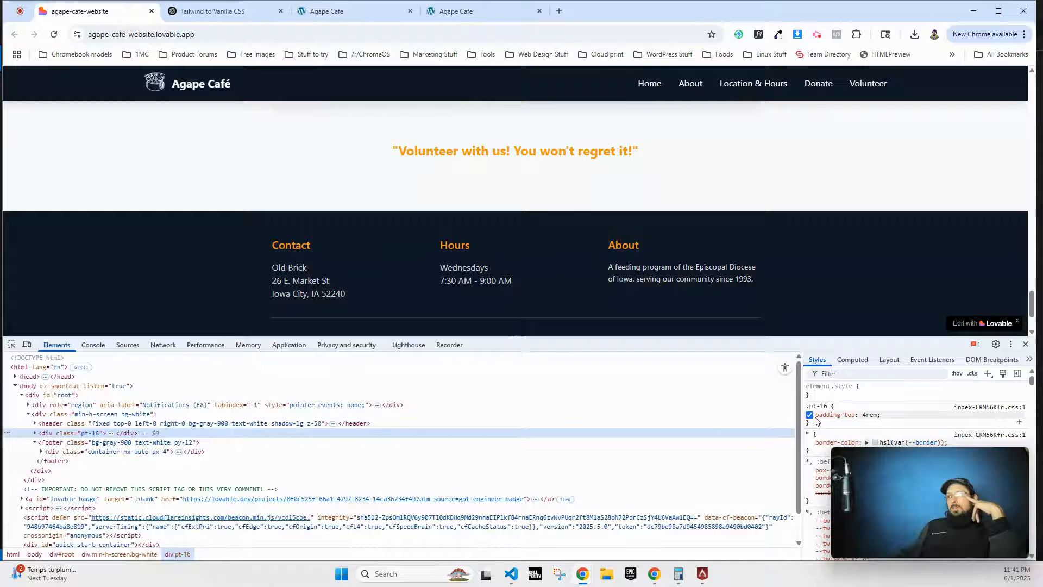
pyautogui.click(809, 415)
pyautogui.click(809, 415)
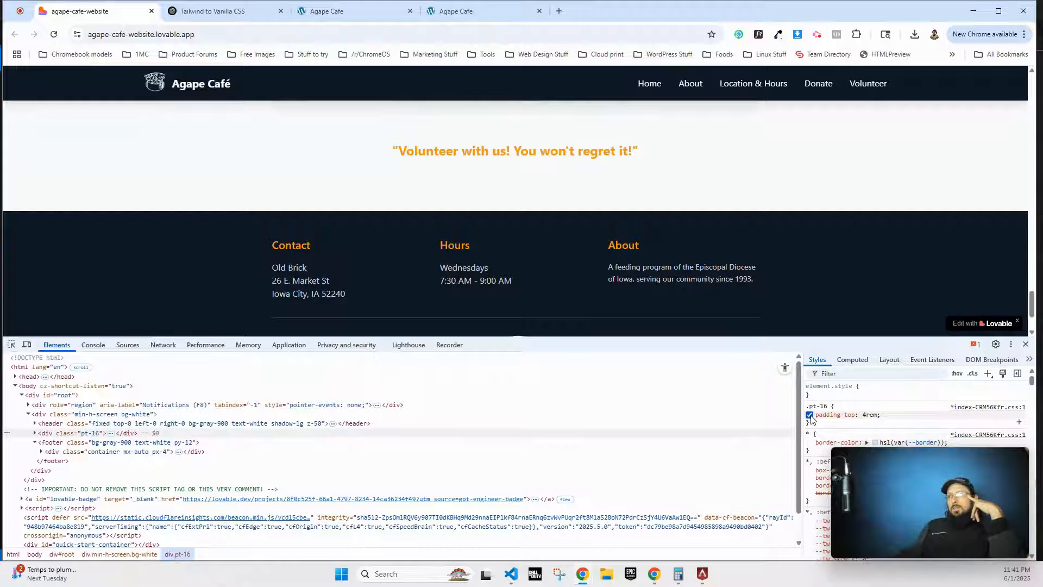
# - Examine the fixed header element's style rules, including its positioning, and look over the Lovable page up to its hero
pyautogui.click(89, 423)
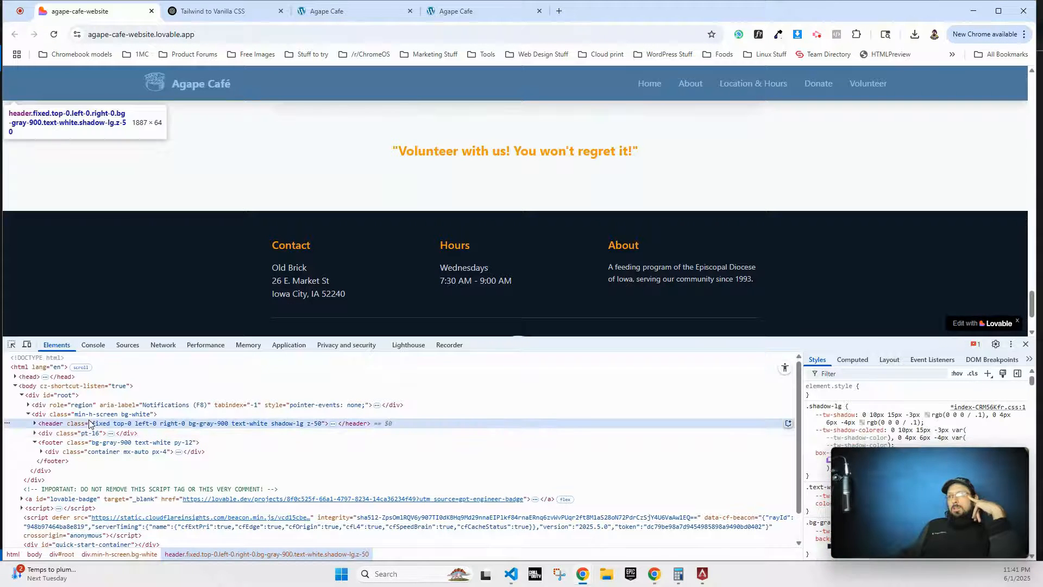
pyautogui.scroll(-4, 887, 413)
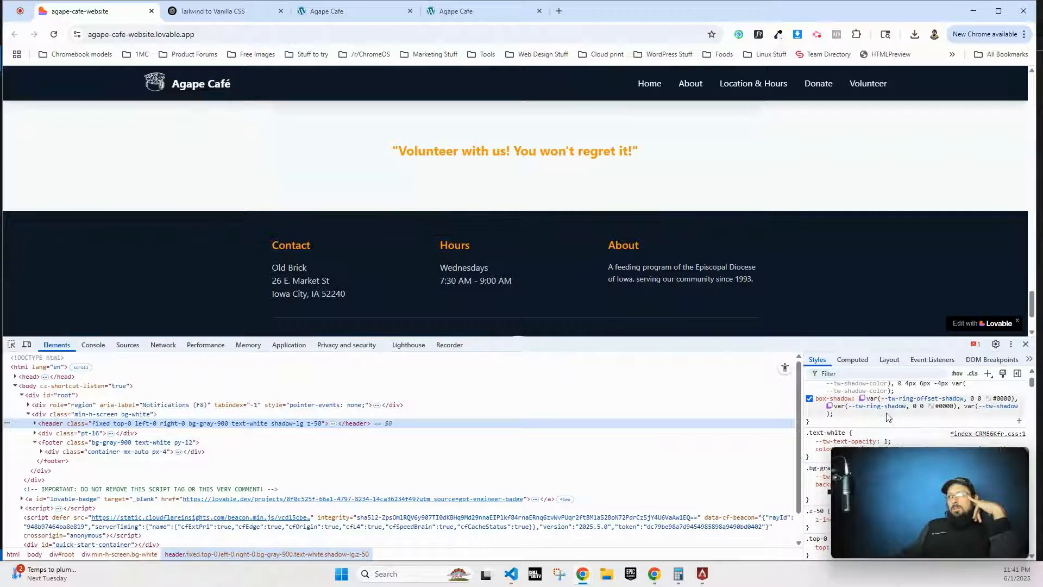
pyautogui.scroll(-5, 887, 413)
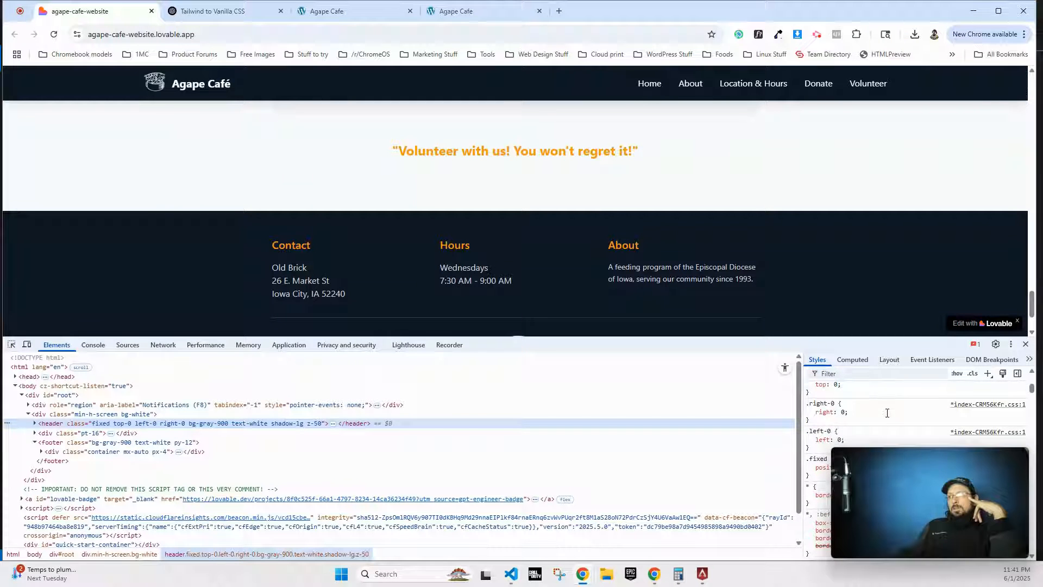
pyautogui.scroll(-1, 857, 402)
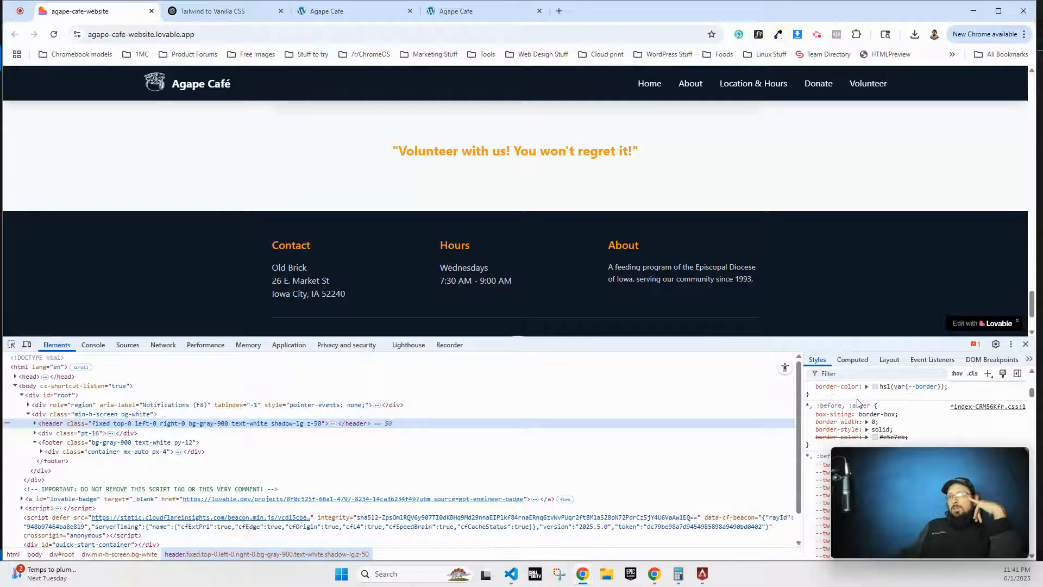
pyautogui.scroll(10, 284, 228)
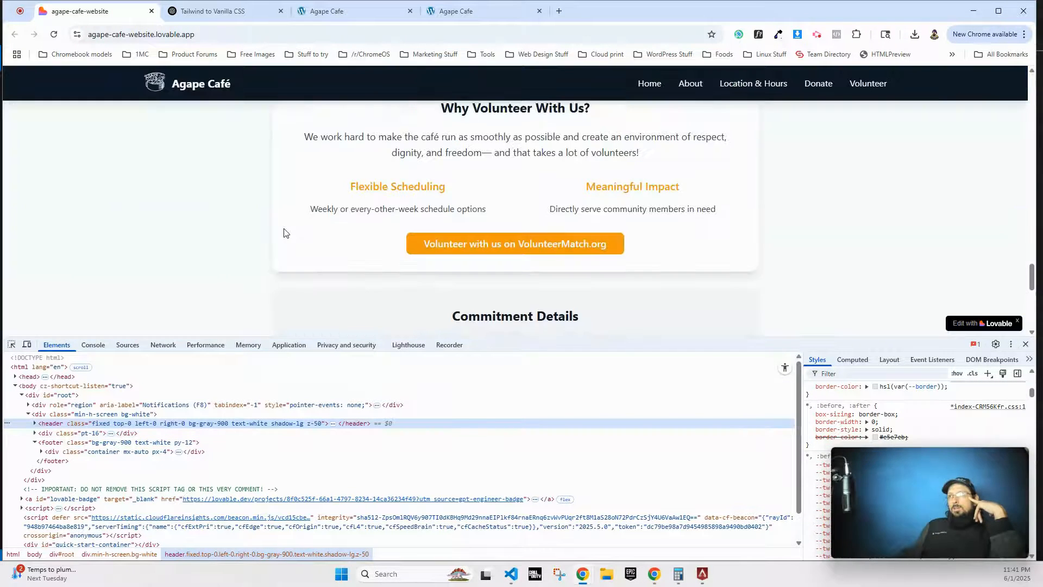
pyautogui.scroll(10, 283, 233)
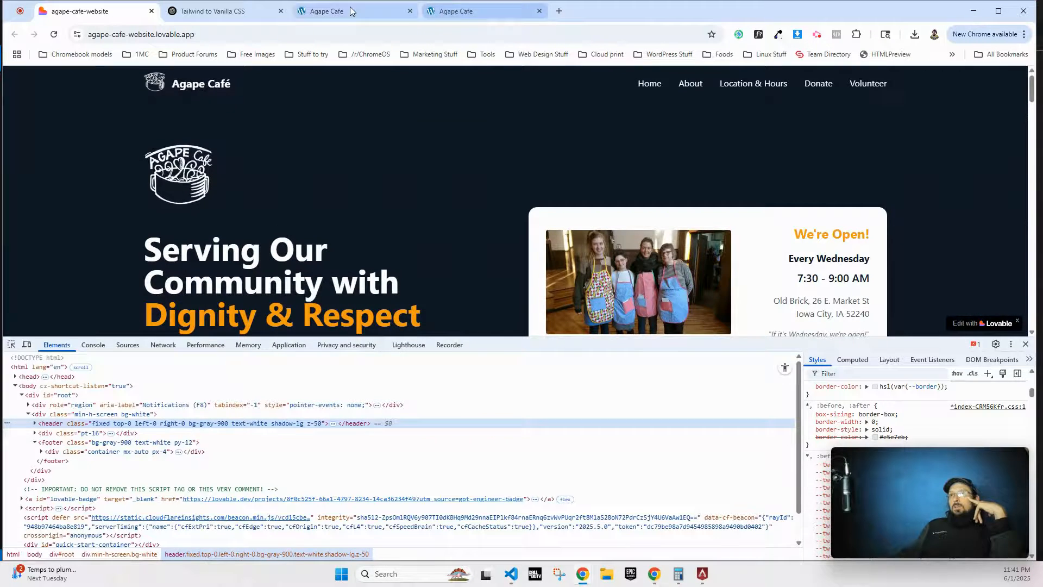
# - Switch to the Etch editor and change the home page's paragraph to "Did this work??"
pyautogui.click(402, 11)
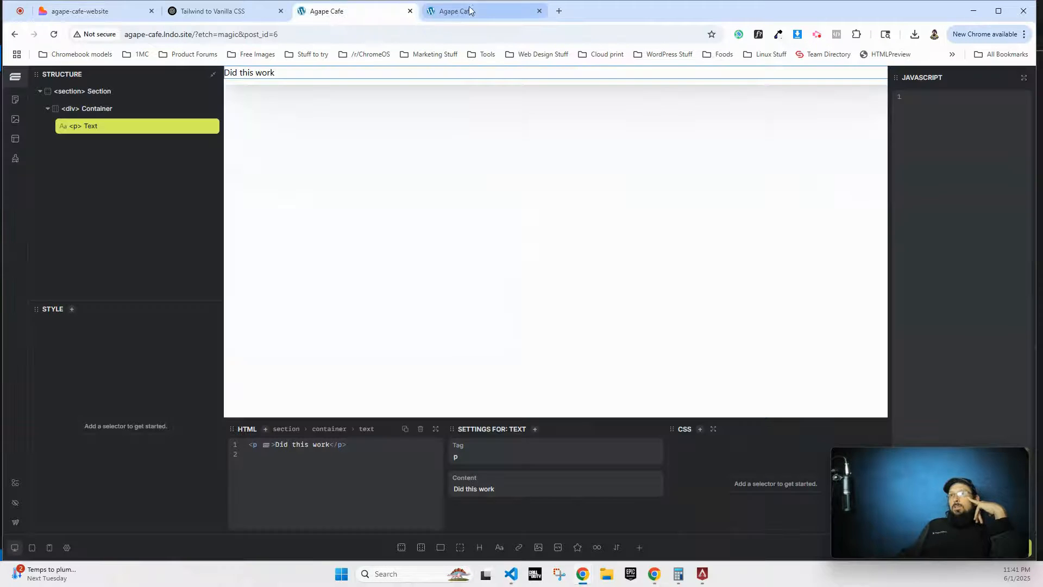
pyautogui.click(339, 73)
pyautogui.write('??')
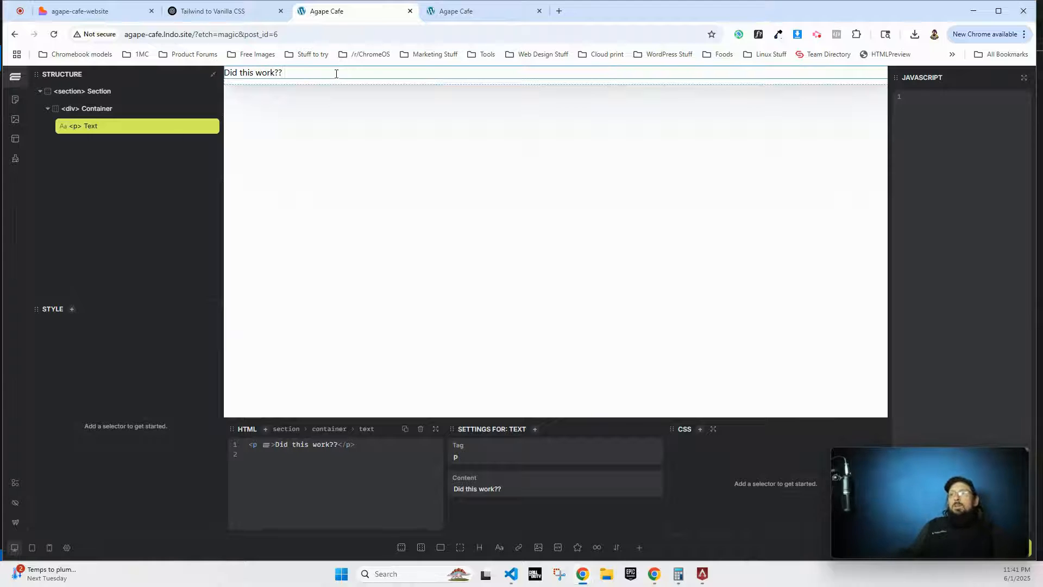
# - Add five placeholder text elements below the existing paragraph in the container and save the page
pyautogui.click(504, 550)
pyautogui.click(503, 550)
pyautogui.click(504, 550)
pyautogui.click(503, 550)
pyautogui.click(503, 550)
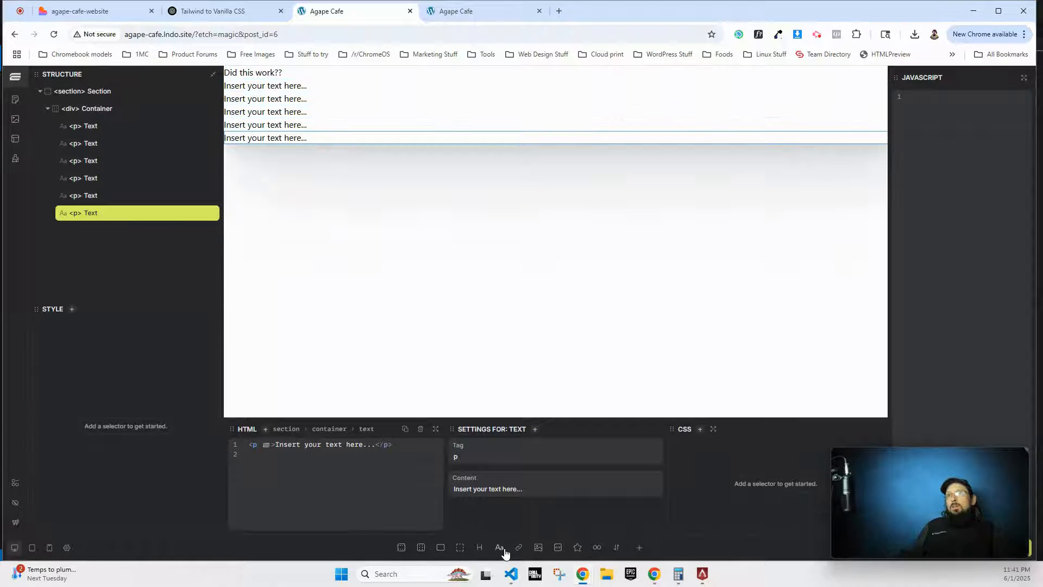
pyautogui.click(344, 87)
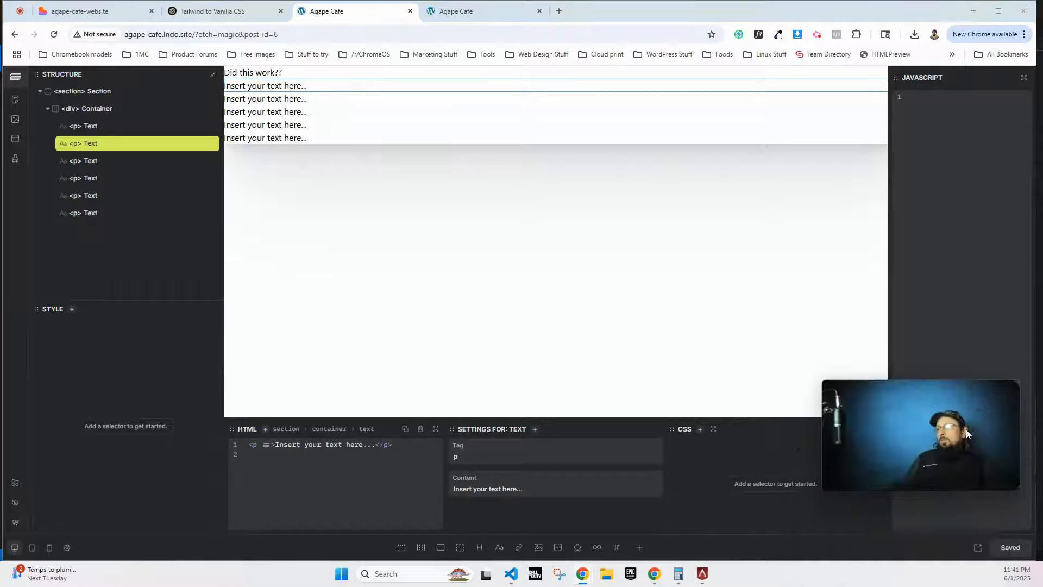
# - View the home page on the front end and check how its text lines sit beneath the fixed header
pyautogui.click(978, 547)
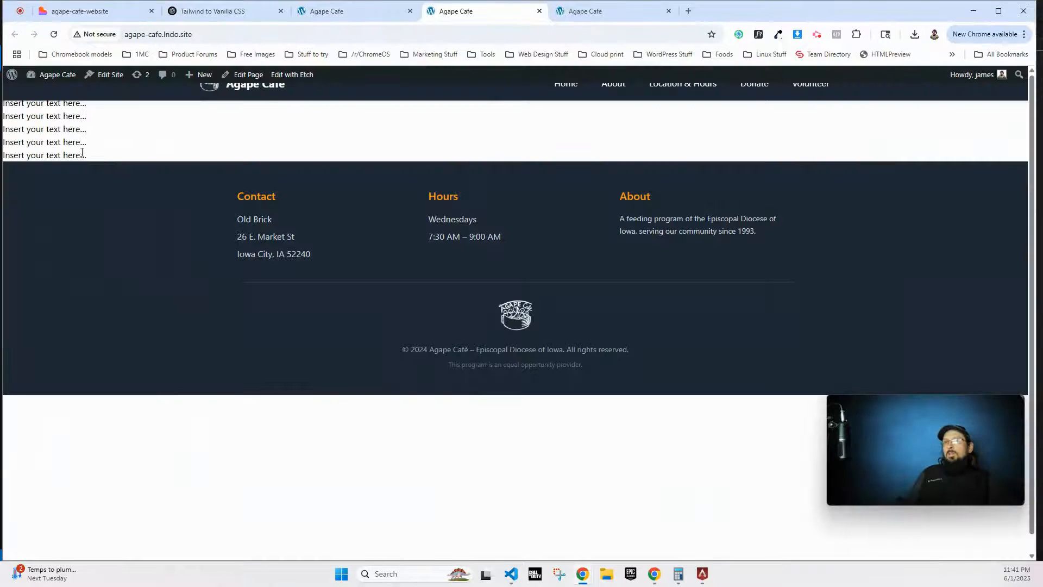
pyautogui.moveTo(91, 160); pyautogui.dragTo(209, 104)
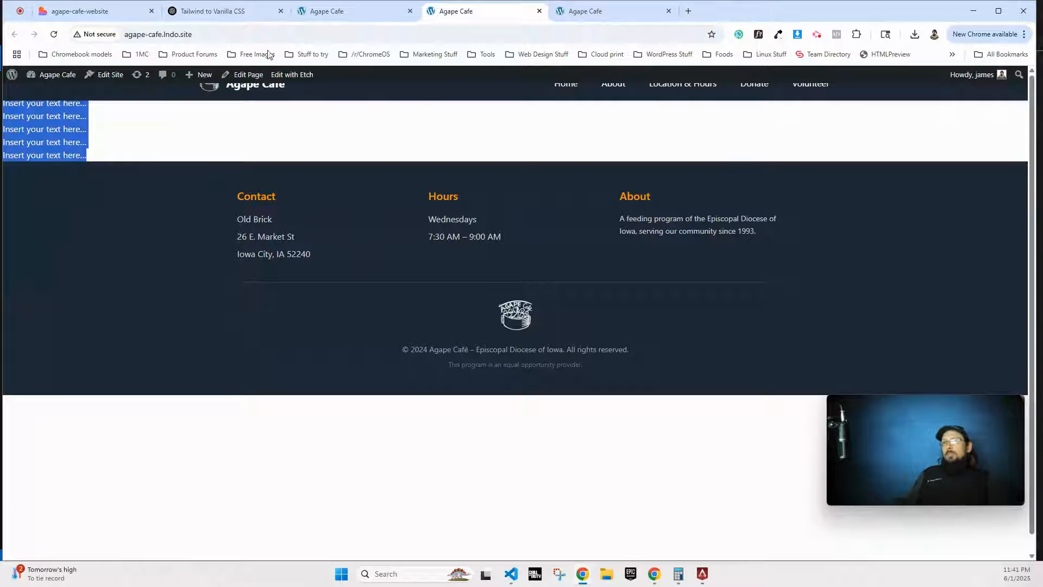
pyautogui.rightClick(390, 97)
pyautogui.click(333, 131)
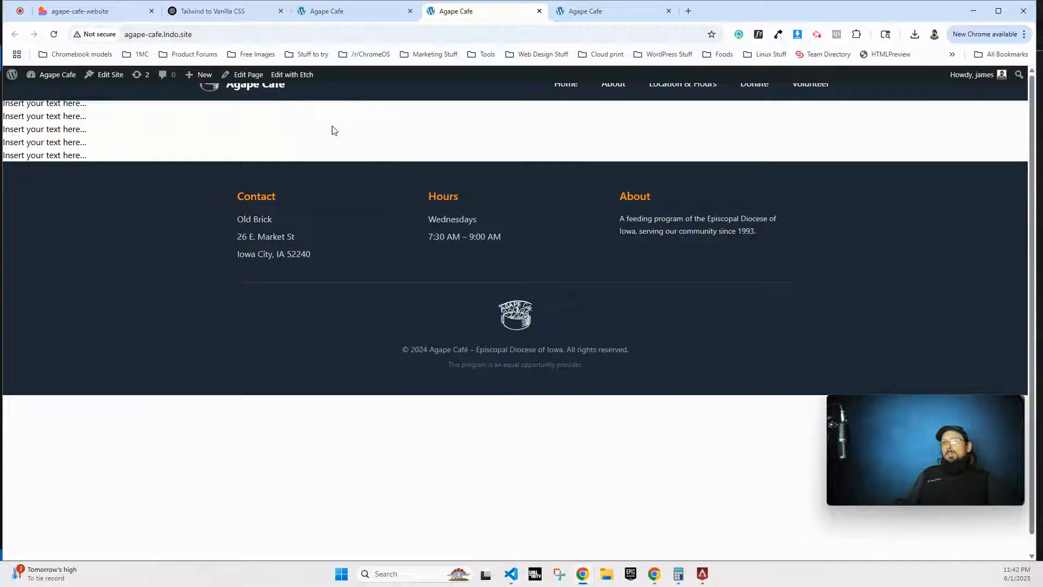
# - Open the Catch All template in the Etch editor and give its main container the class "main"
pyautogui.click(326, 10)
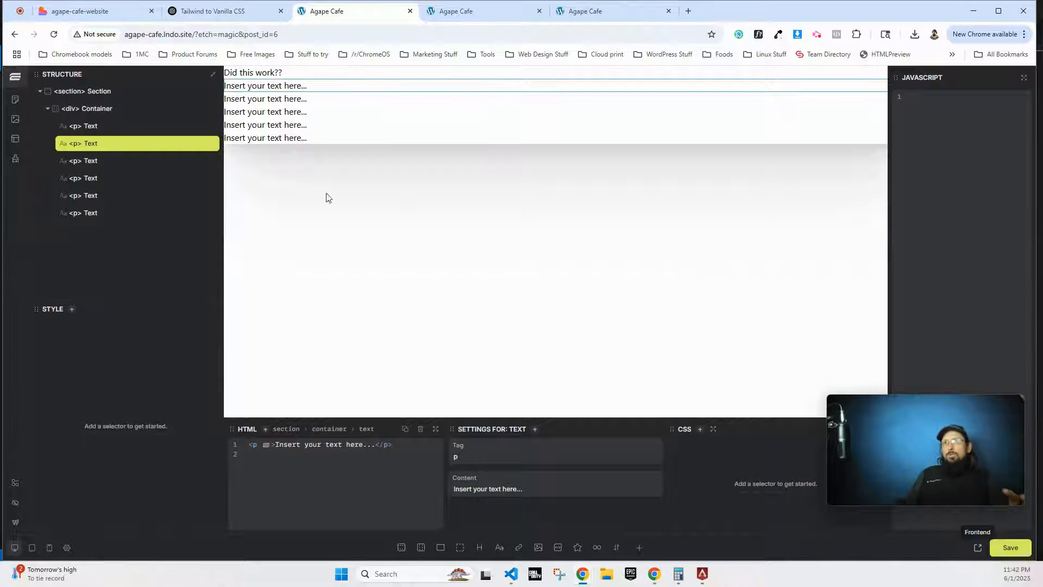
pyautogui.click(15, 139)
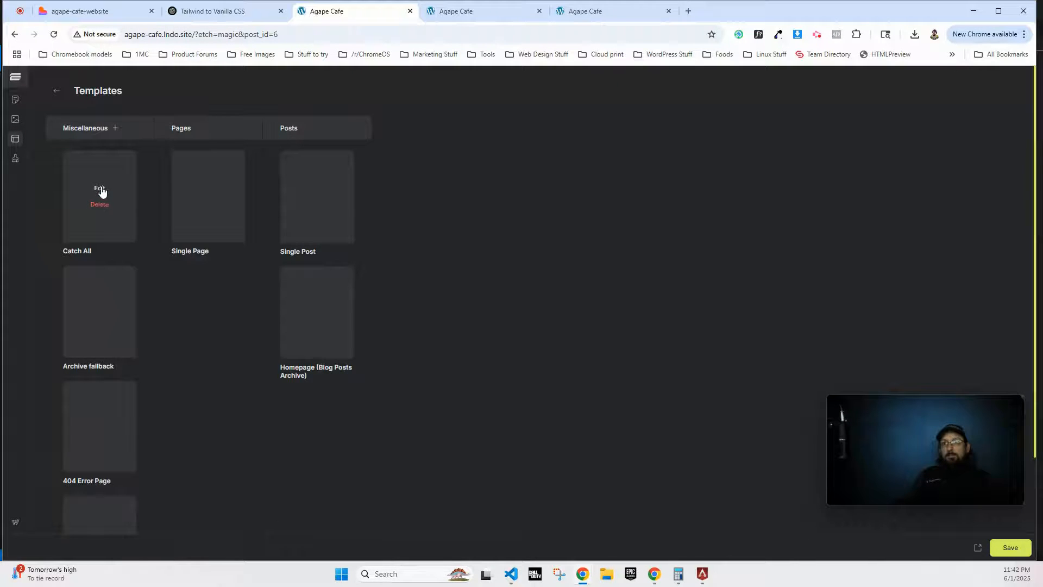
pyautogui.click(102, 190)
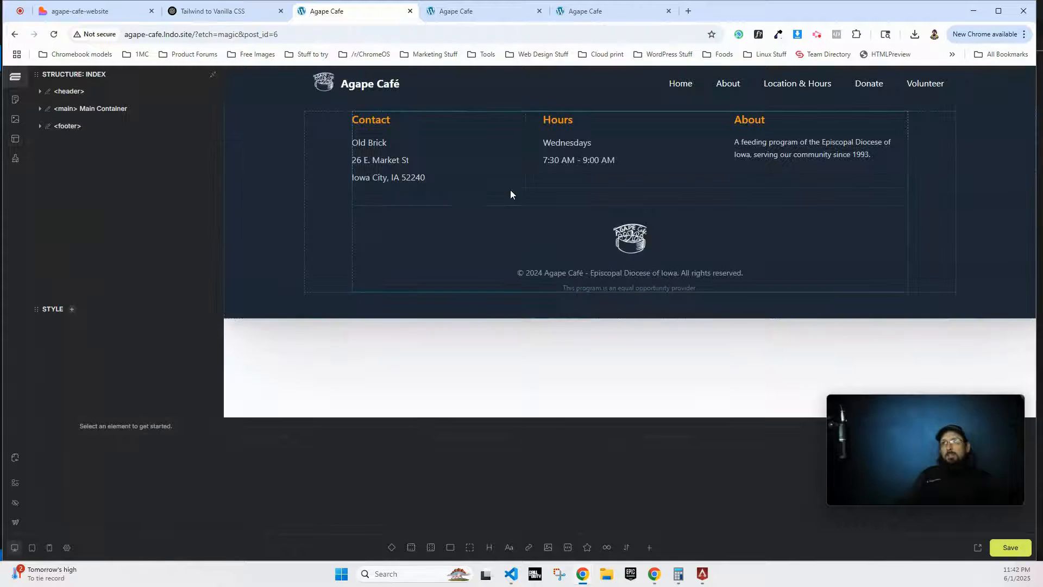
pyautogui.click(64, 111)
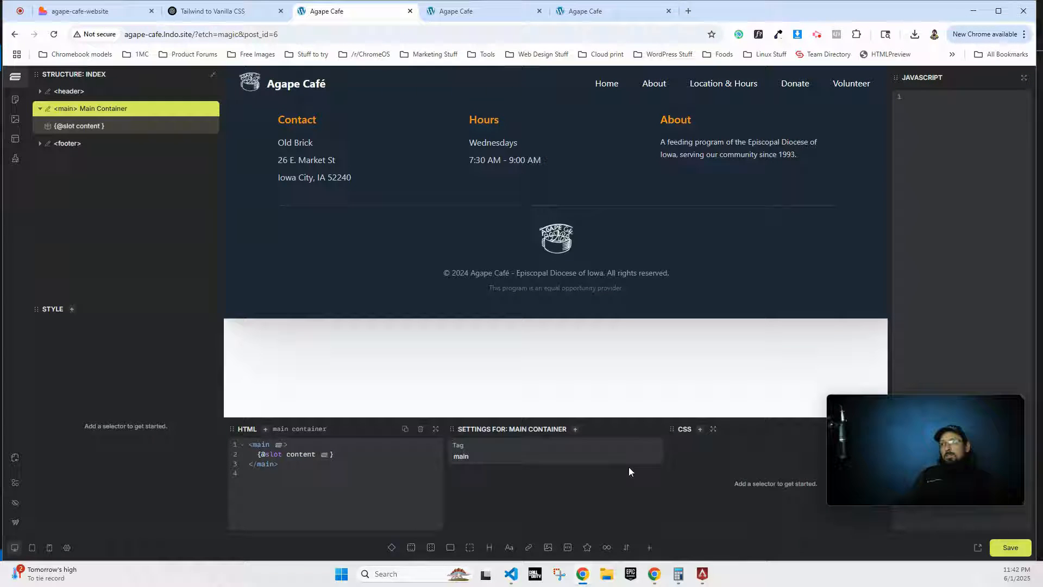
pyautogui.click(748, 482)
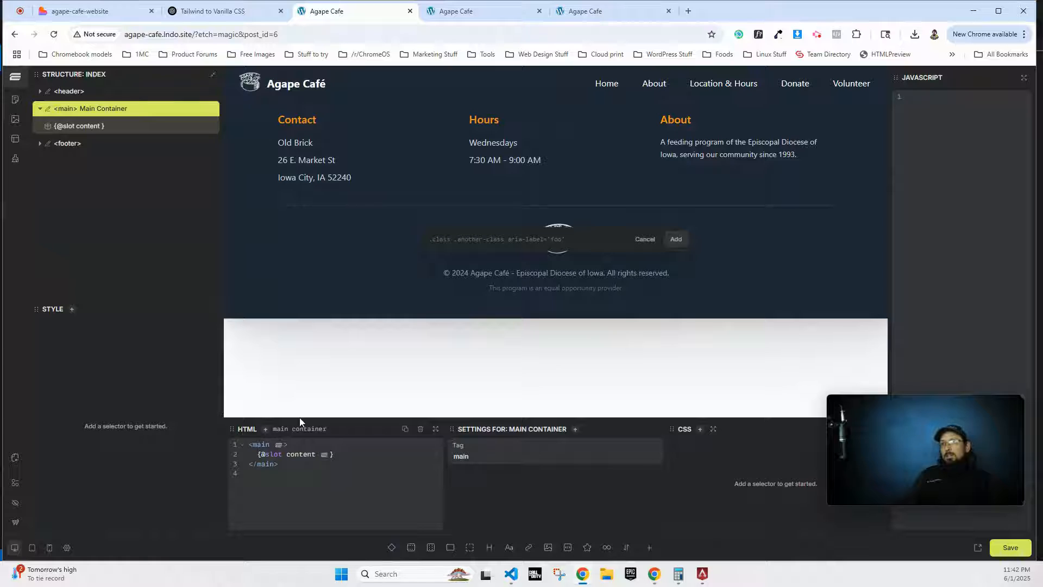
pyautogui.click(262, 447)
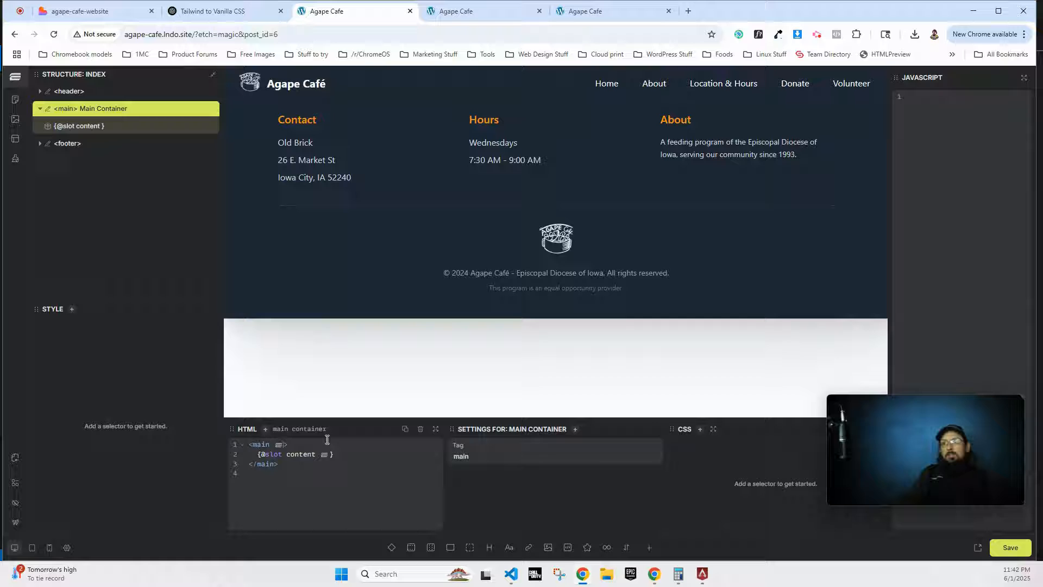
pyautogui.write('main')
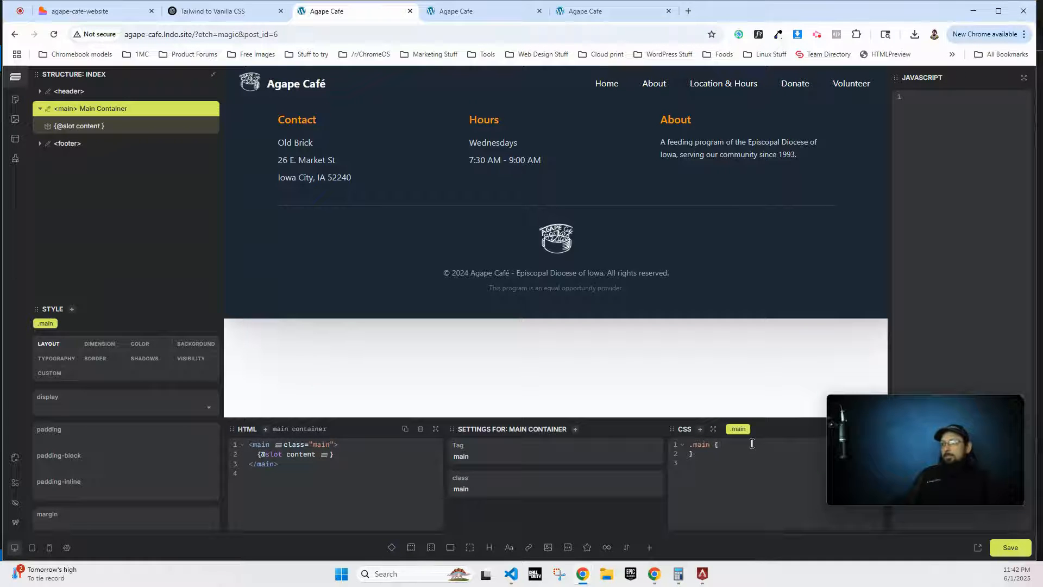
# - Set the .main class's padding-top to 4rem and save the template
pyautogui.write('dding-topc')
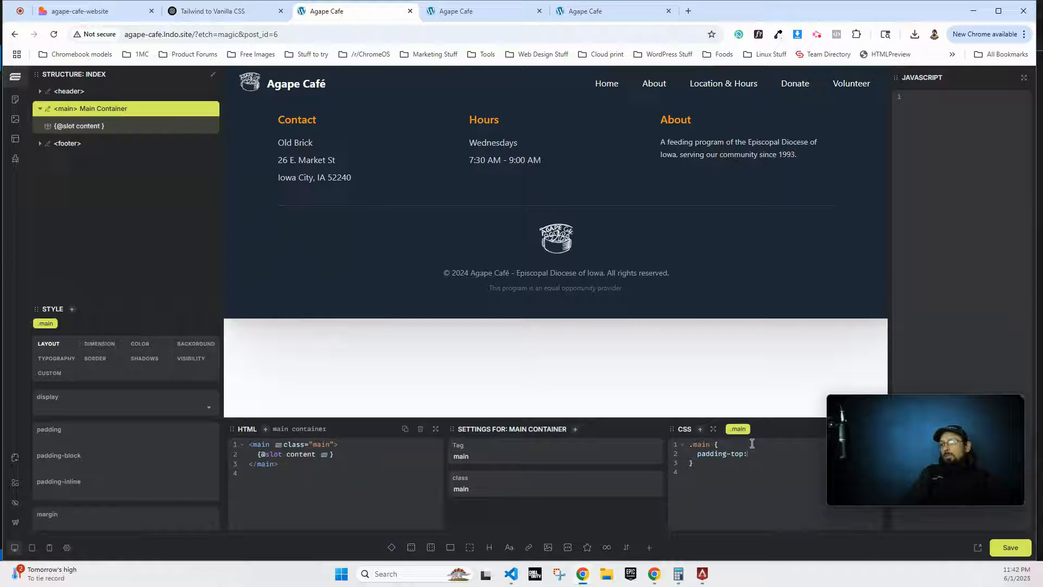
pyautogui.write(' 4r')
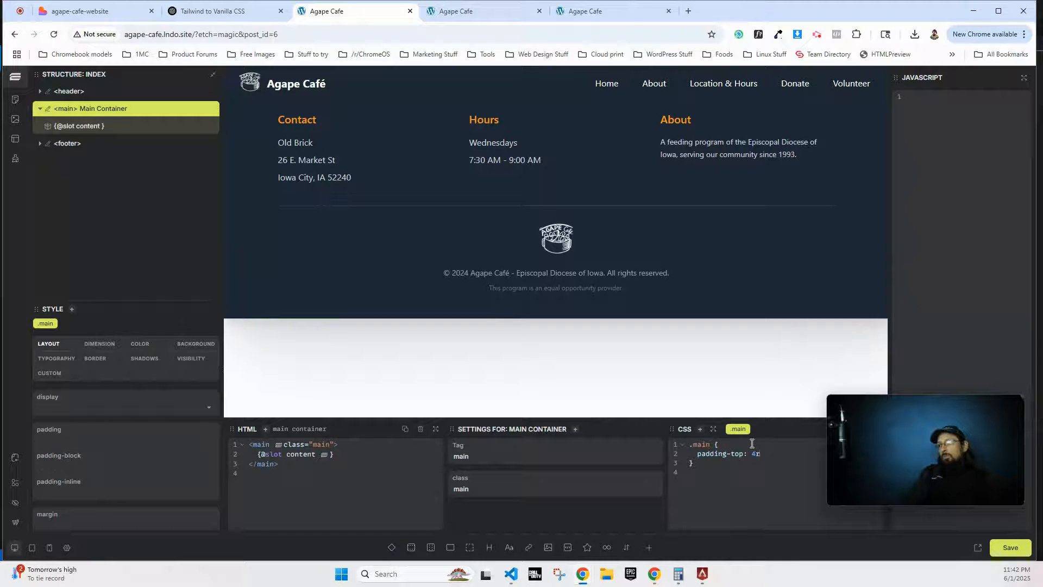
pyautogui.write('em;')
pyautogui.click(1003, 550)
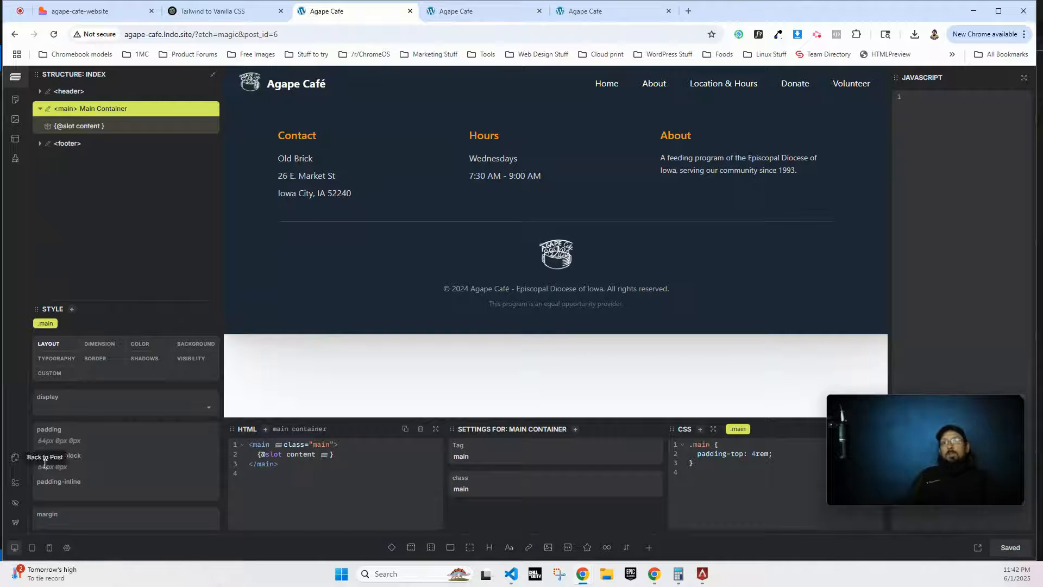
# - Return from the template to the home page and check the first text line's spacing on the front end
pyautogui.click(22, 462)
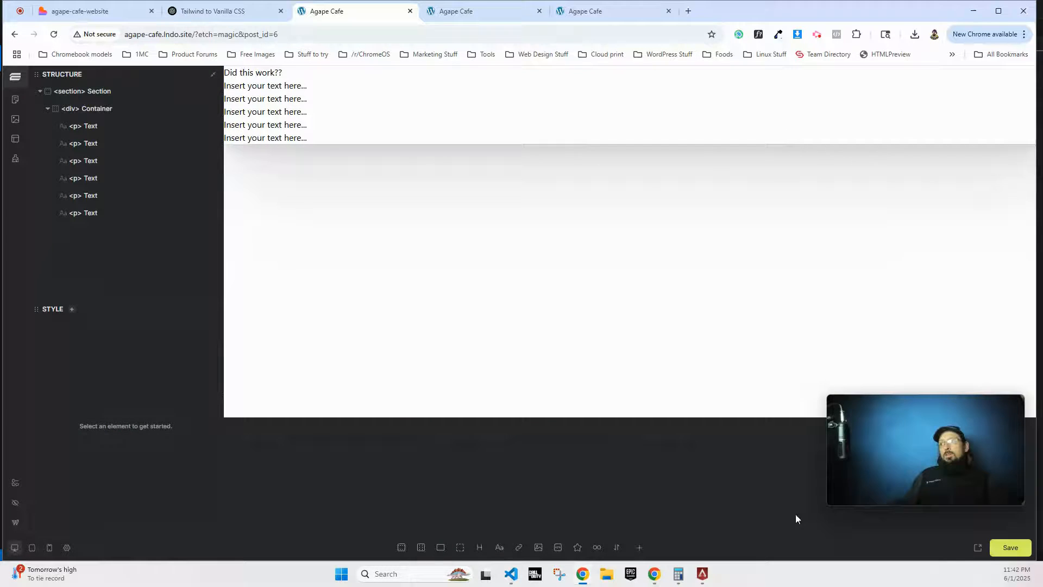
pyautogui.click(977, 547)
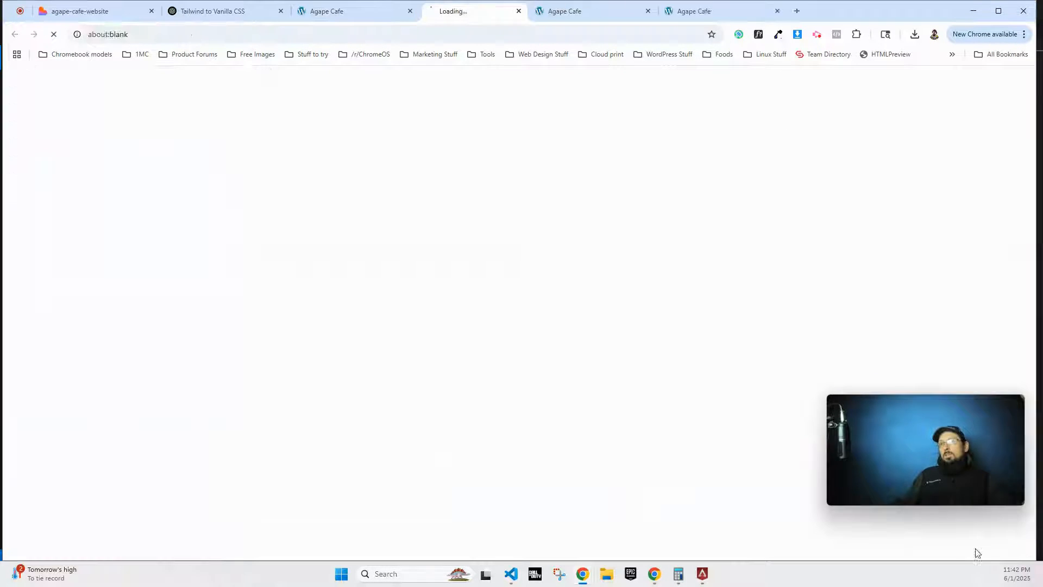
pyautogui.moveTo(62, 125); pyautogui.dragTo(29, 125)
pyautogui.click(353, 127)
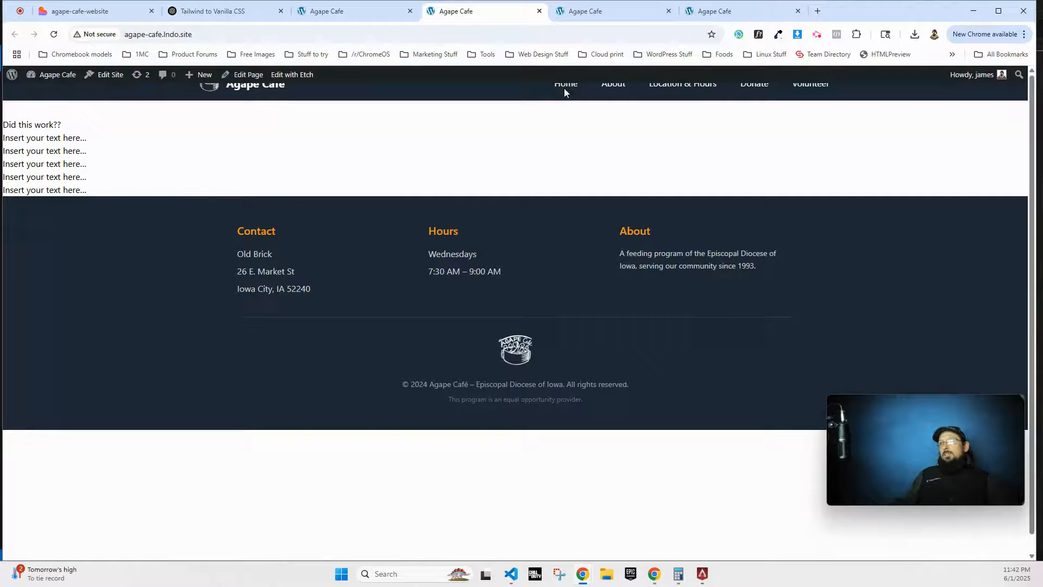
# - Switch to the Lovable site and inspect the pt-16 wrapper, the hero div and its nested section in the markup
pyautogui.click(82, 11)
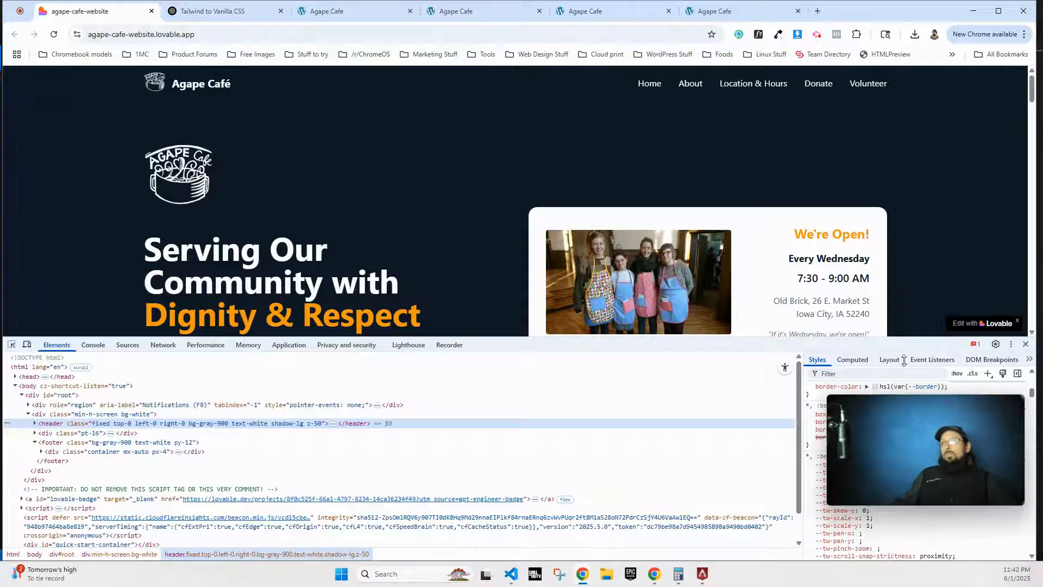
pyautogui.press('F12')
pyautogui.rightClick(24, 237)
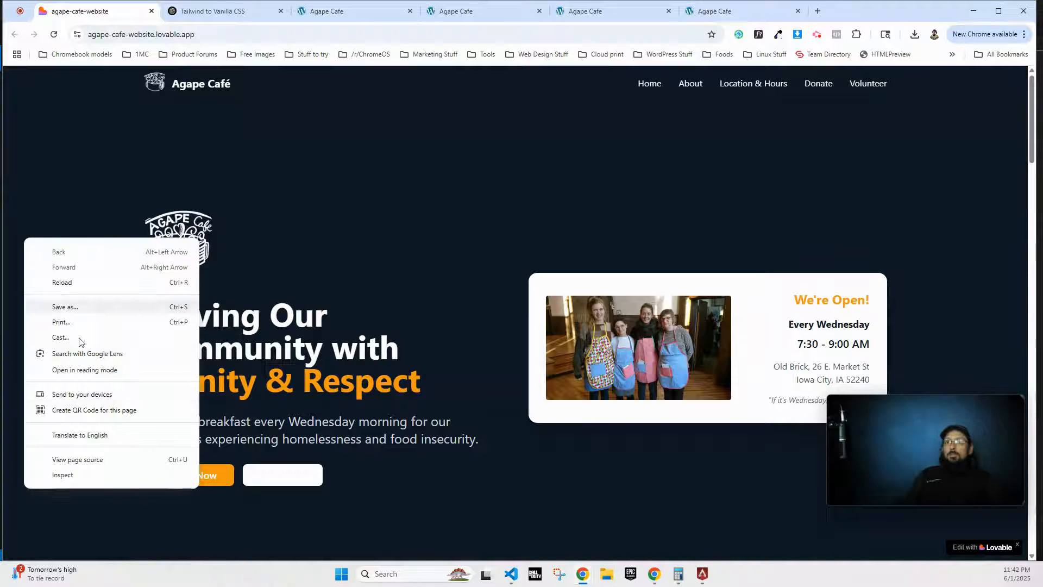
pyautogui.click(64, 475)
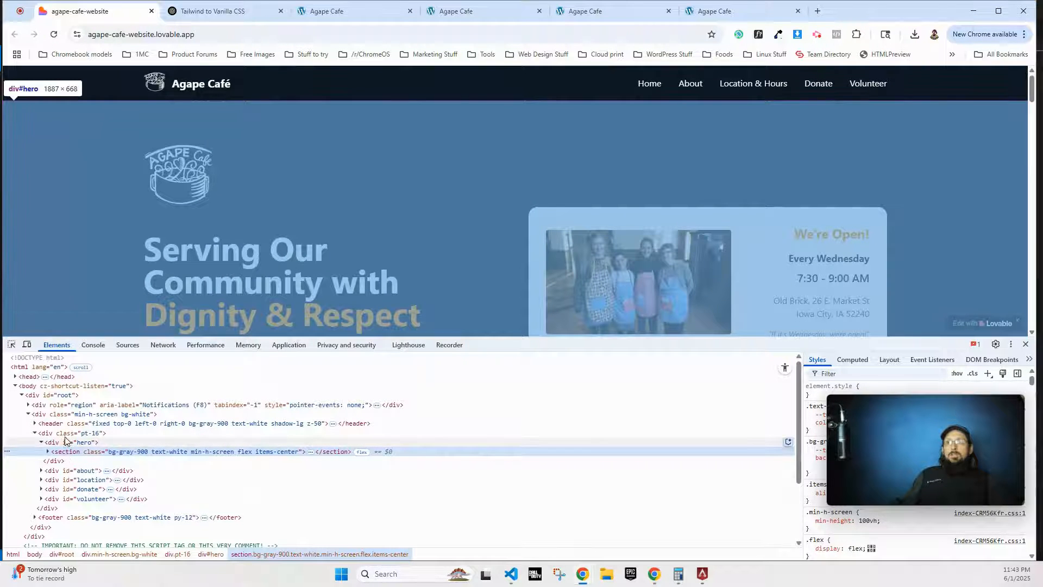
pyautogui.click(90, 433)
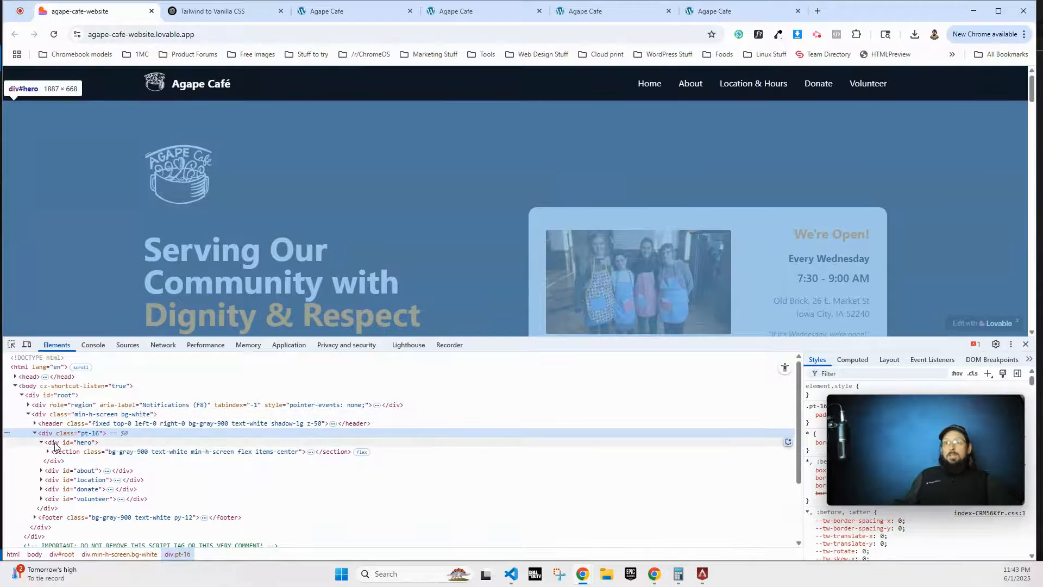
pyautogui.click(53, 443)
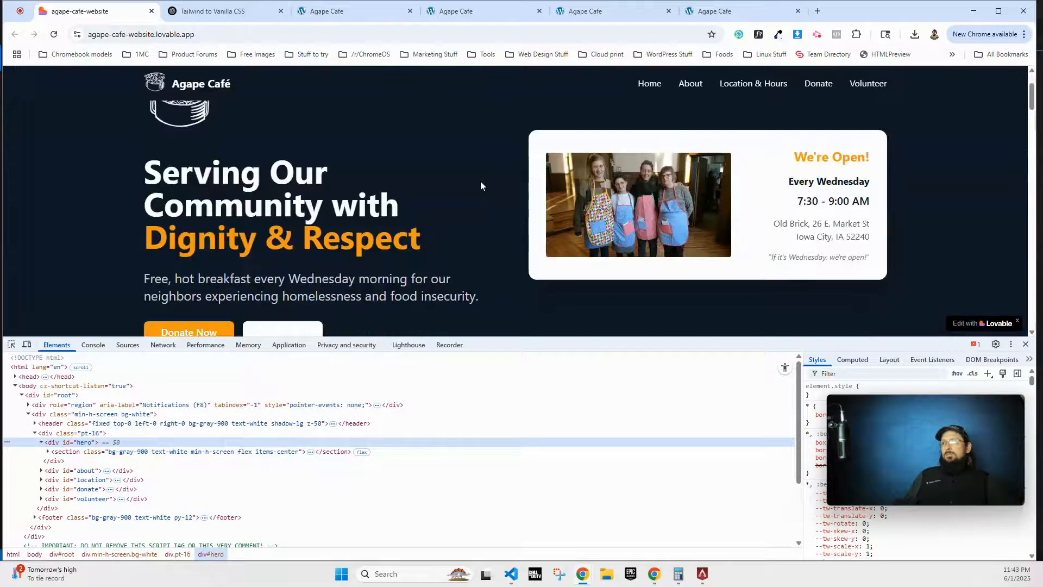
pyautogui.scroll(-4, 480, 181)
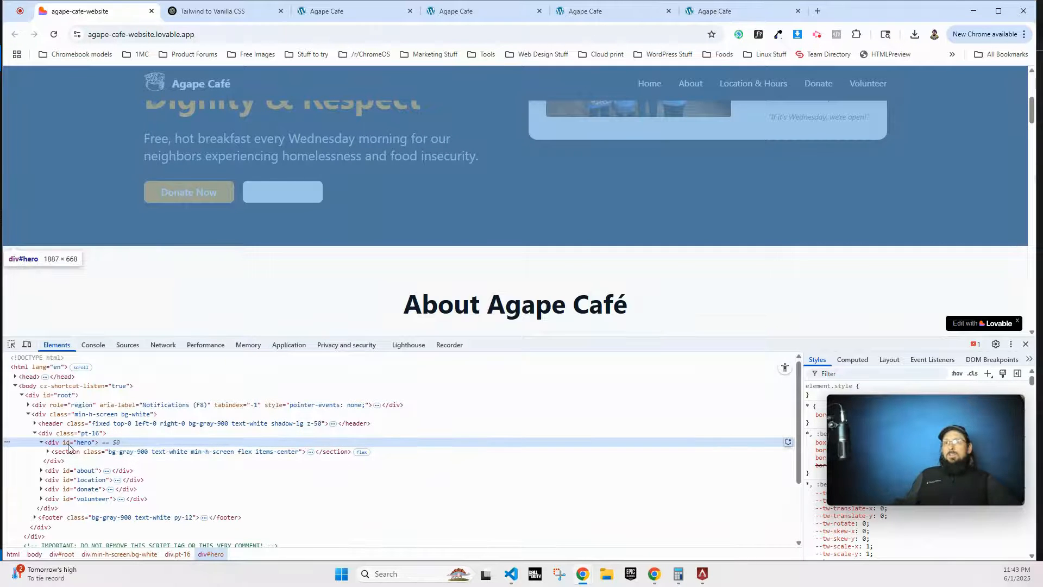
pyautogui.click(73, 452)
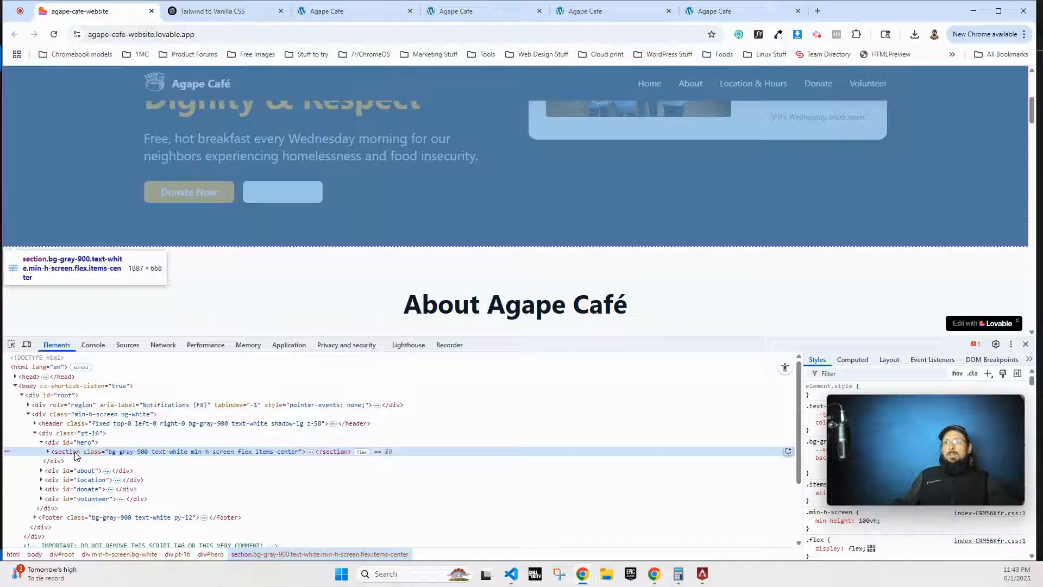
# - Open the hero's section element for HTML editing in the inspector and copy its entire markup
pyautogui.rightClick(72, 453)
pyautogui.click(103, 147)
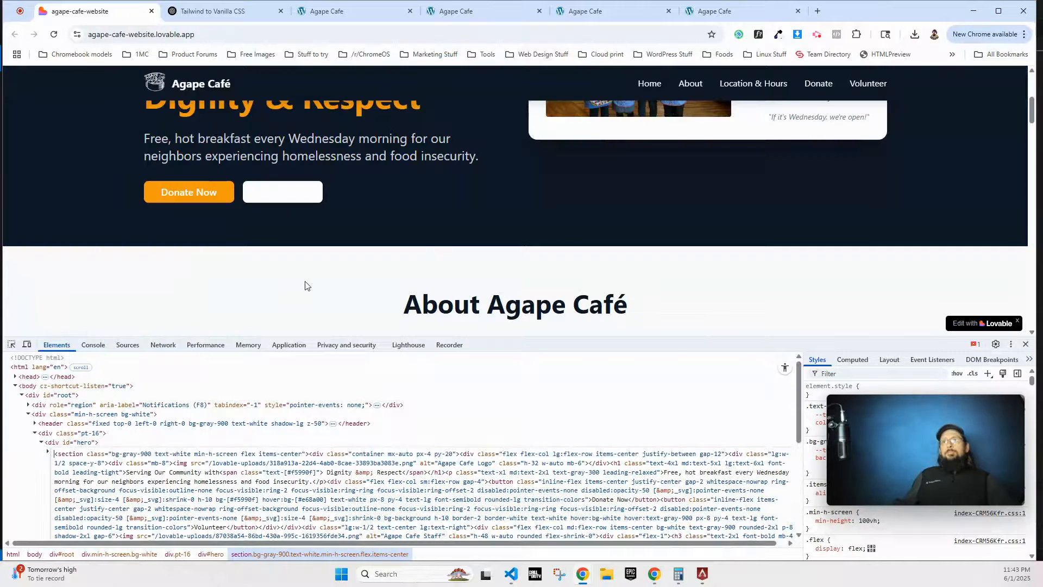
pyautogui.hotkey('ctrl', 'a')
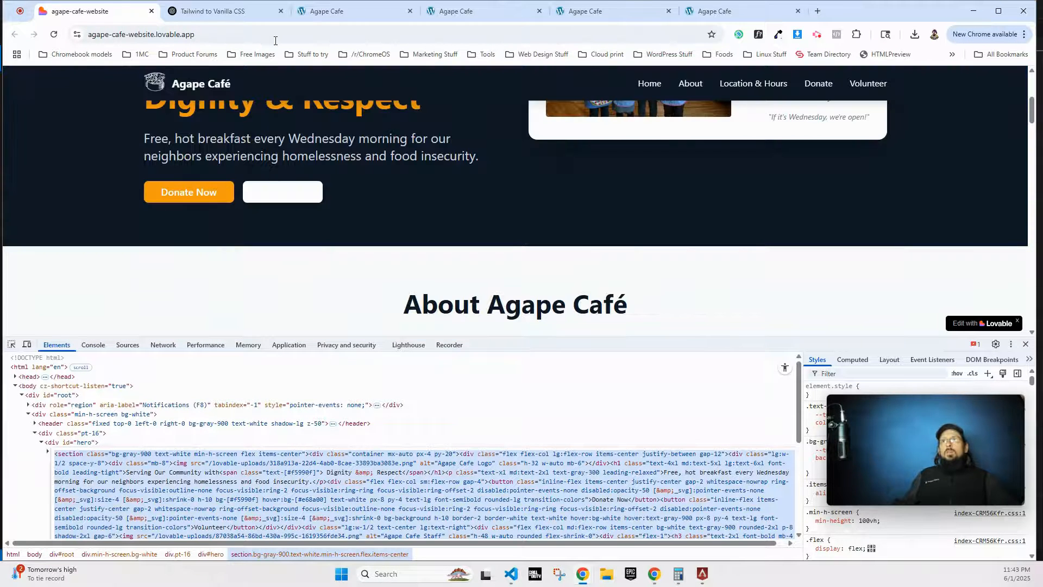
# - Switch to the ChatGPT conversation and send "same for this code:" followed by the copied hero markup
pyautogui.click(332, 15)
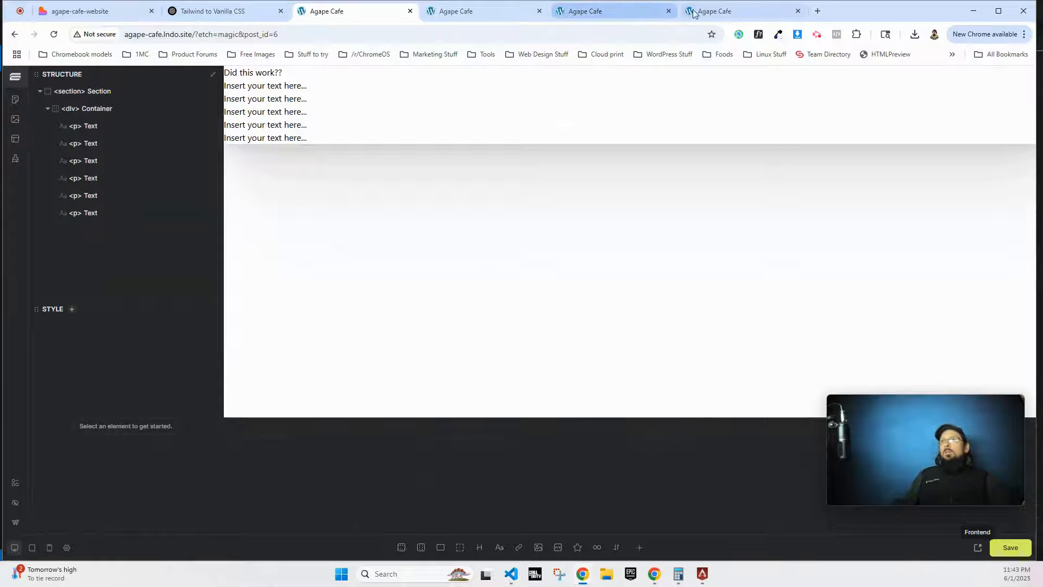
pyautogui.click(217, 5)
pyautogui.click(396, 502)
pyautogui.write('same for this code:')
pyautogui.hotkey('shift', 'Return')
pyautogui.hotkey('ctrl', 'v')
pyautogui.press('Return')
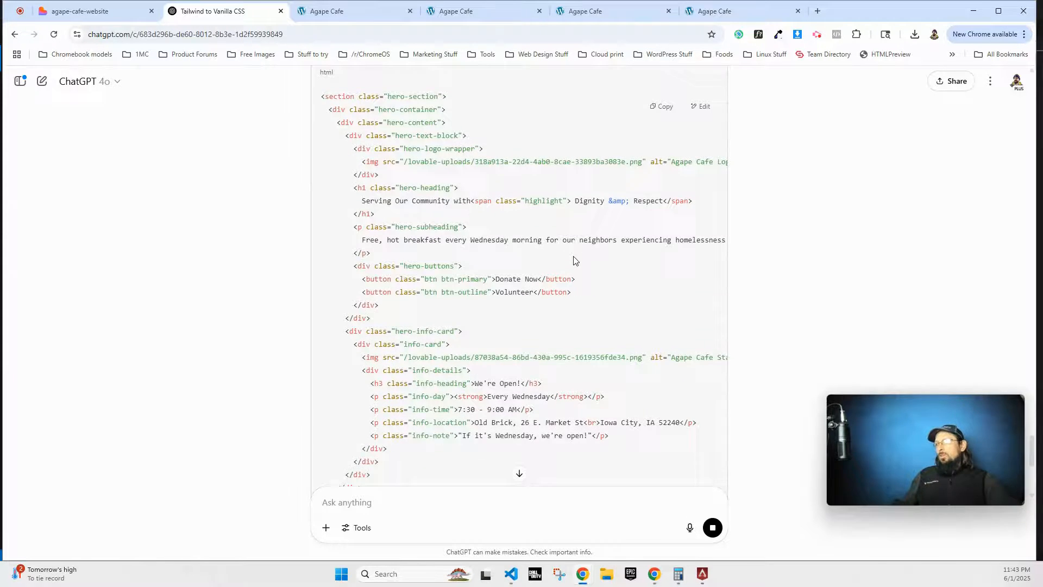
# - Copy ChatGPT's converted hero HTML, then close the extra Agape Cafe tabs so only the Etch editor for the home page remains
pyautogui.scroll(4, 580, 256)
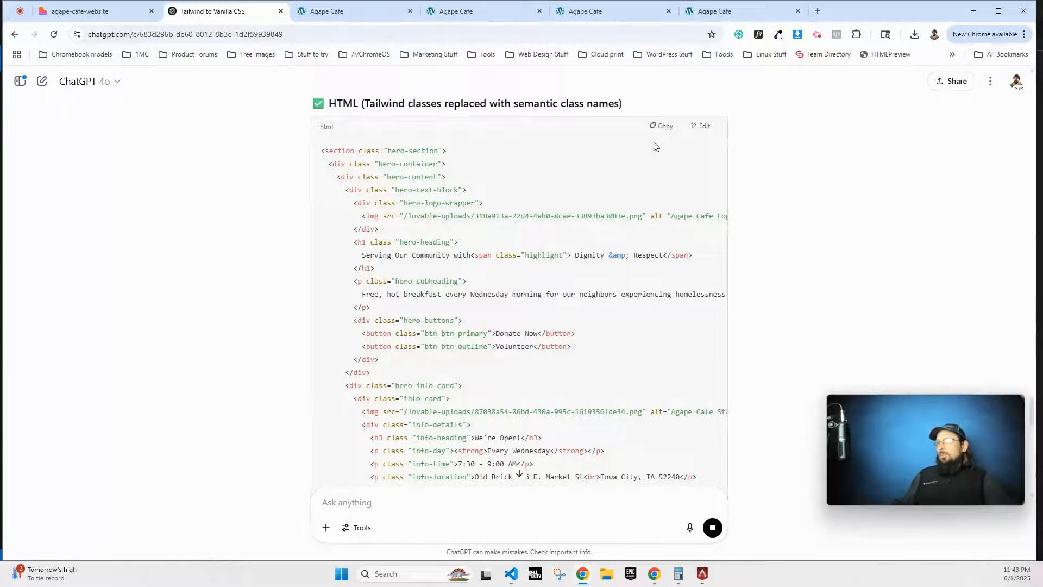
pyautogui.click(662, 126)
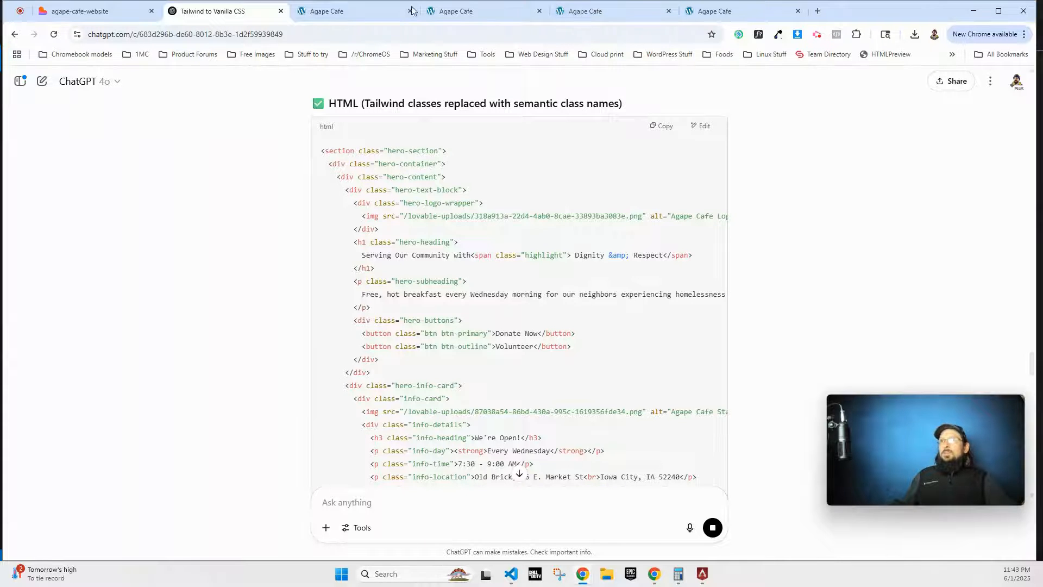
pyautogui.click(378, 11)
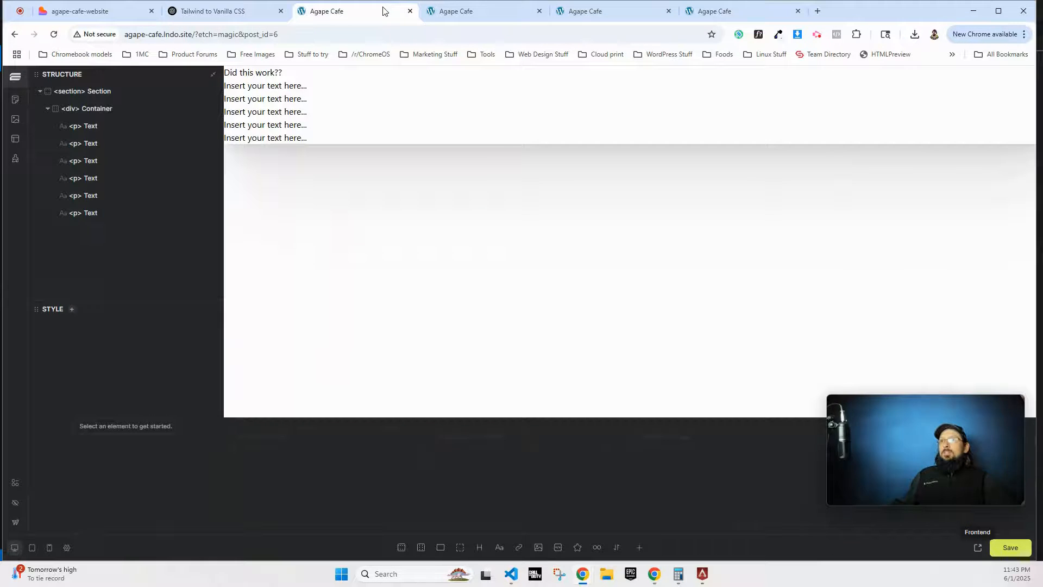
pyautogui.click(505, 16)
pyautogui.click(540, 11)
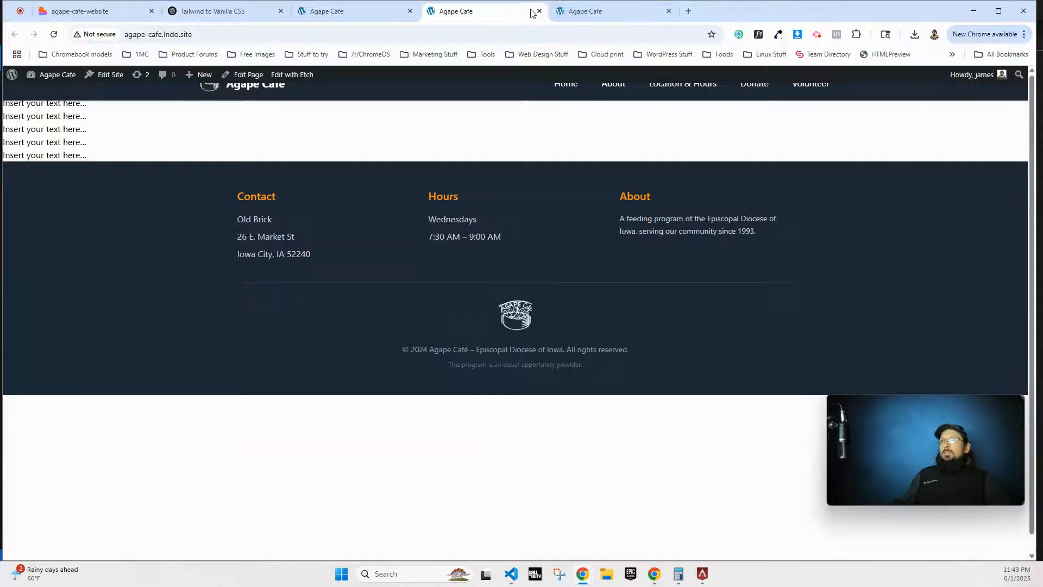
pyautogui.click(539, 11)
pyautogui.click(540, 12)
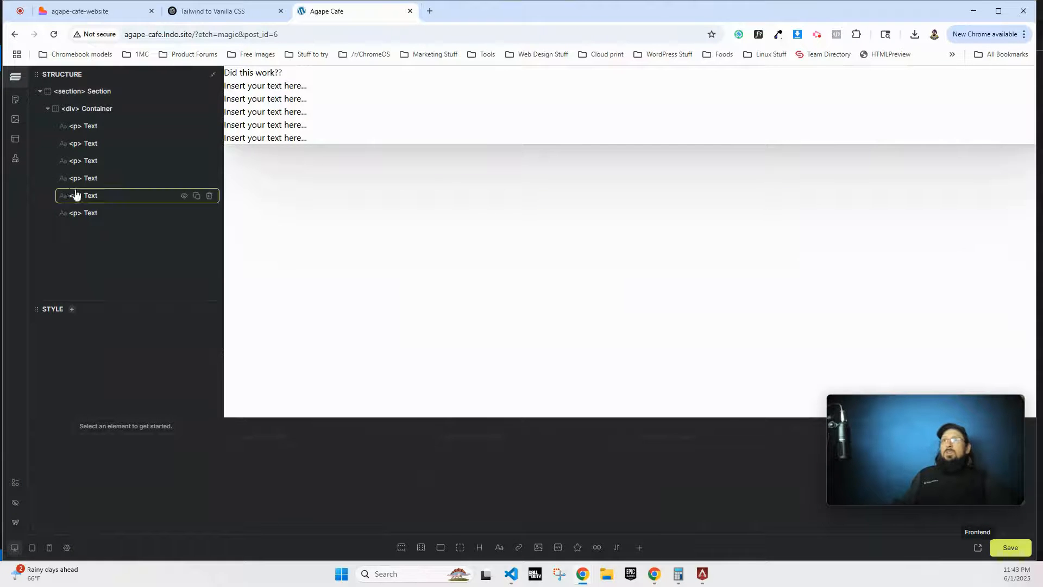
# - Replace the HTML of the home page's placeholder text section with the copied hero-section markup
pyautogui.click(279, 113)
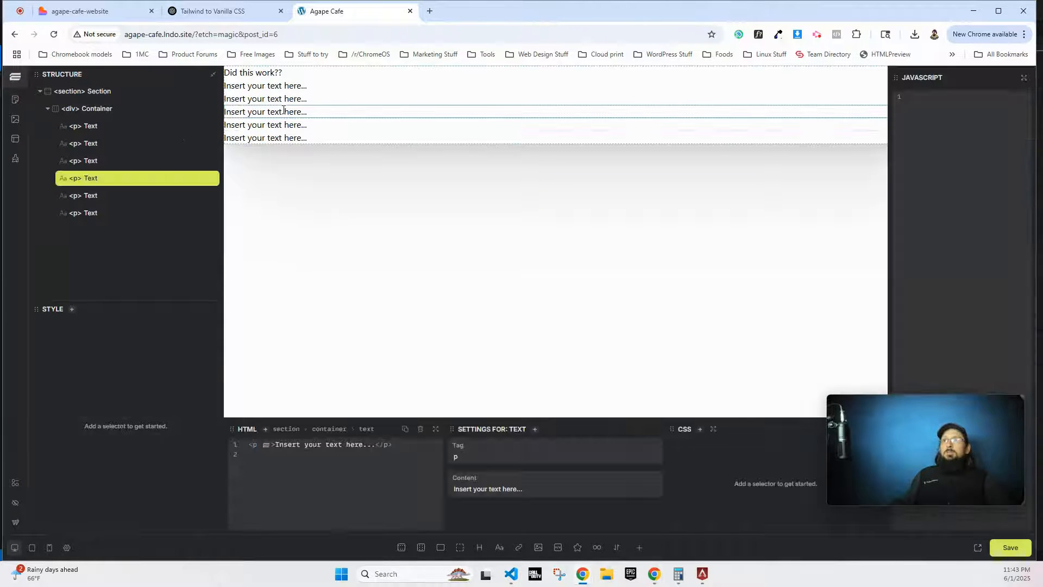
pyautogui.click(78, 94)
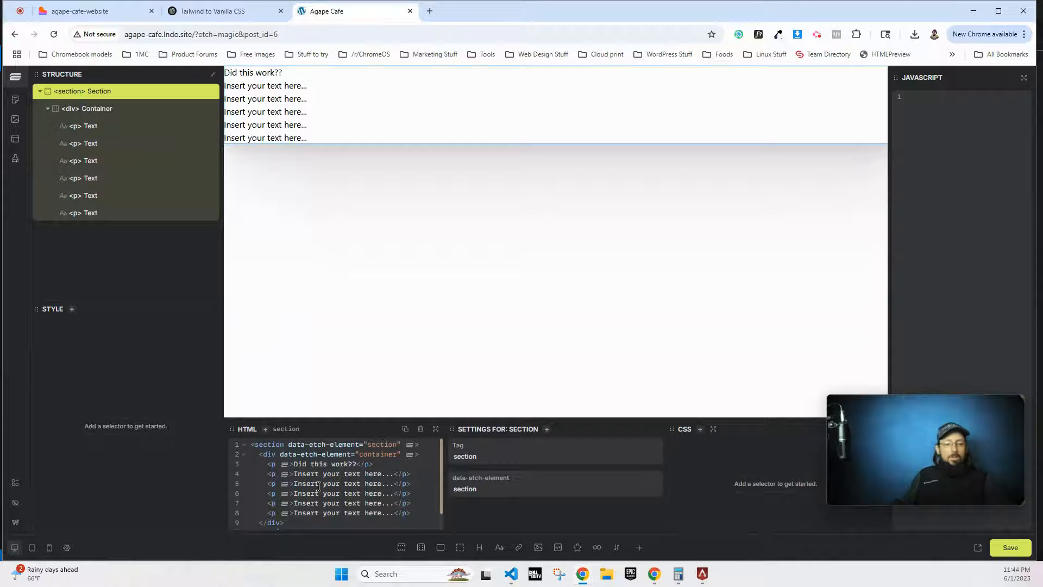
pyautogui.hotkey('ctrl', 'a')
pyautogui.hotkey('ctrl', 'v')
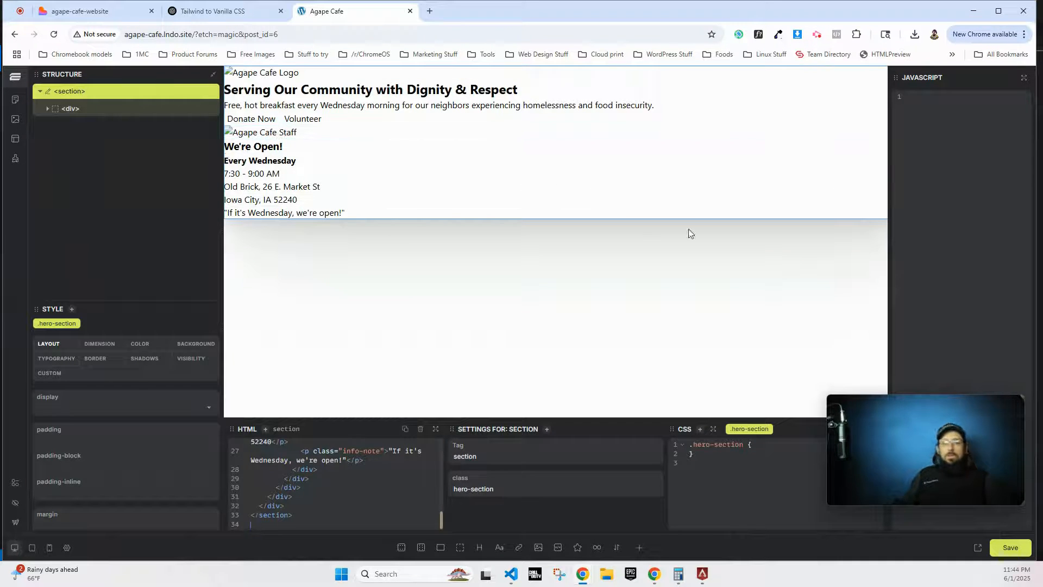
# - Copy the declarations and nested rules inside ChatGPT's .hero-section CSS and paste them into the section's .hero-section rule in Etch
pyautogui.click(217, 11)
pyautogui.scroll(-6, 348, 272)
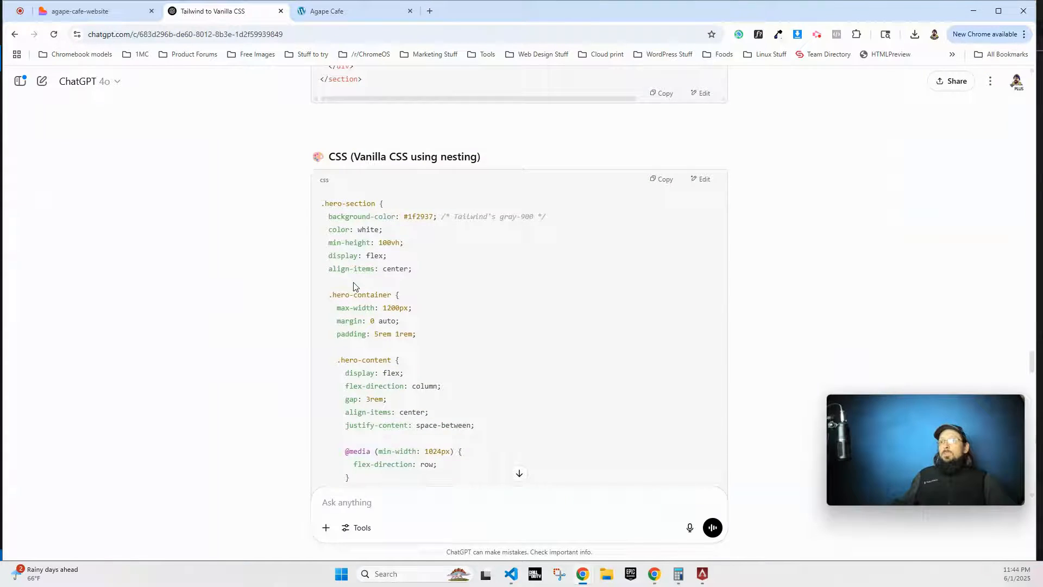
pyautogui.moveTo(328, 216); pyautogui.dragTo(357, 320)
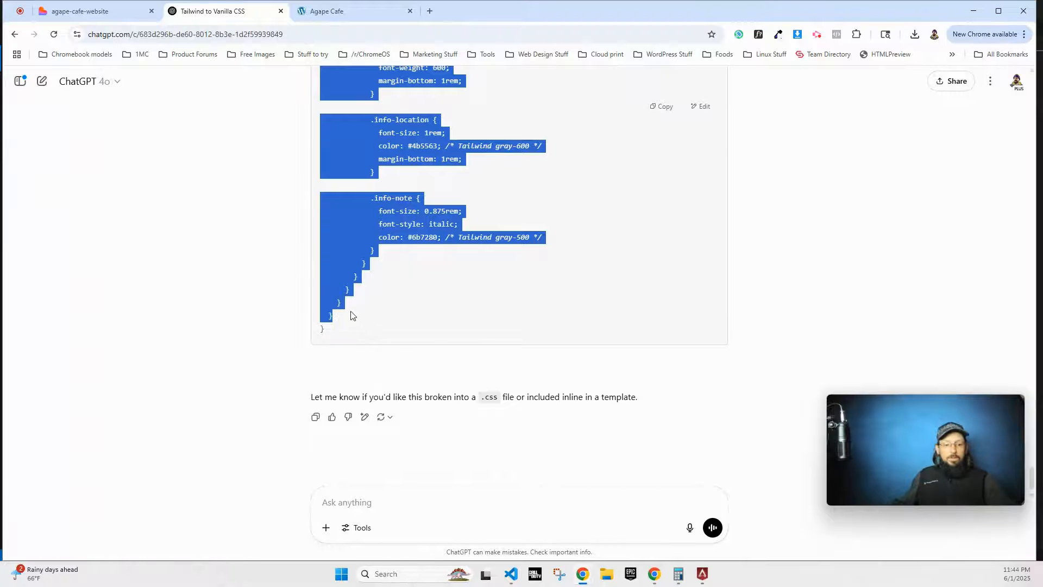
pyautogui.click(318, 12)
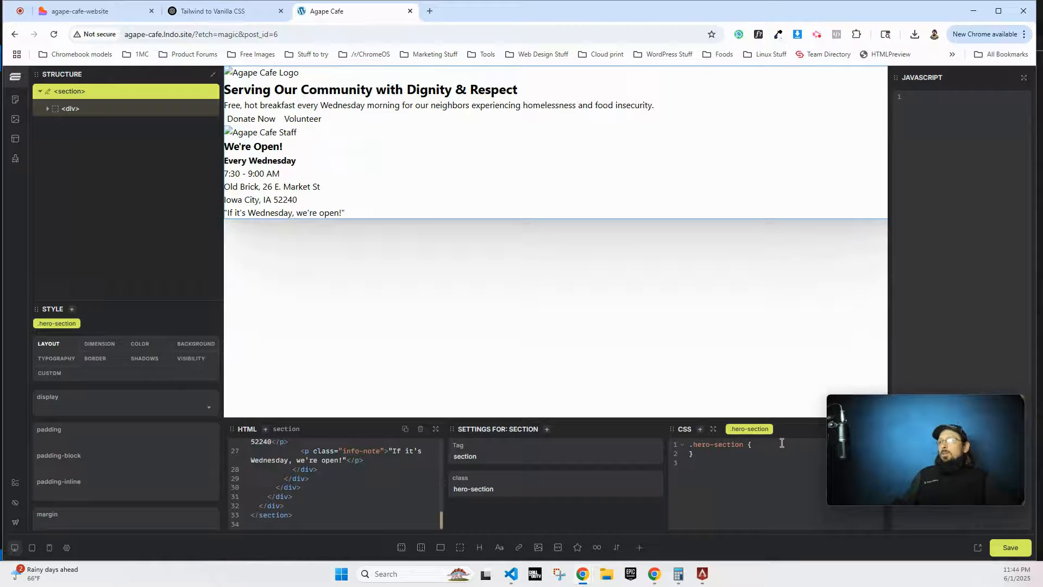
pyautogui.hotkey('ctrl', 'v')
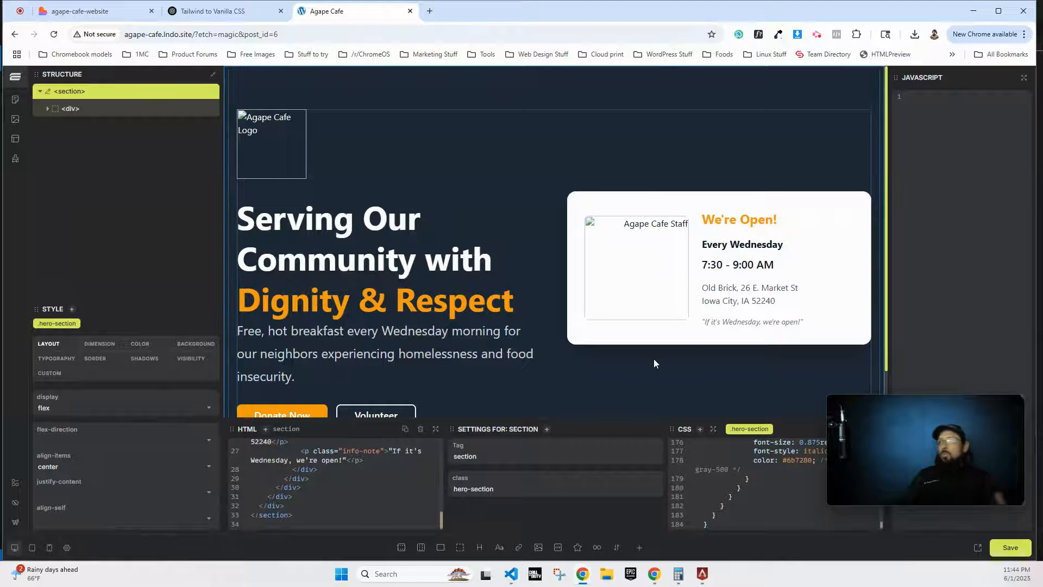
# - Review the styled hero on the canvas and select its Agape Cafe Logo image
pyautogui.scroll(-1, 436, 336)
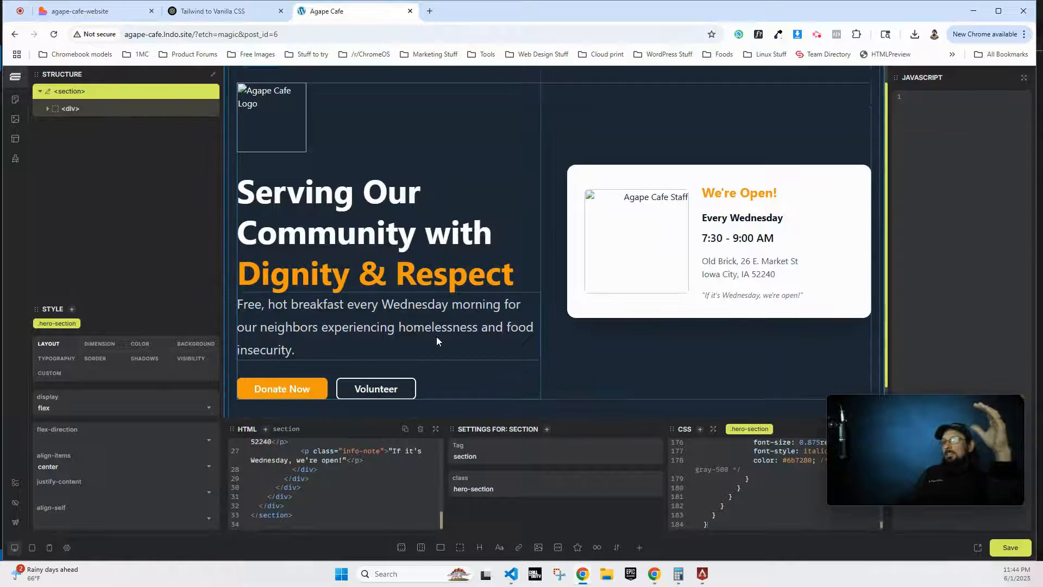
pyautogui.scroll(1, 395, 364)
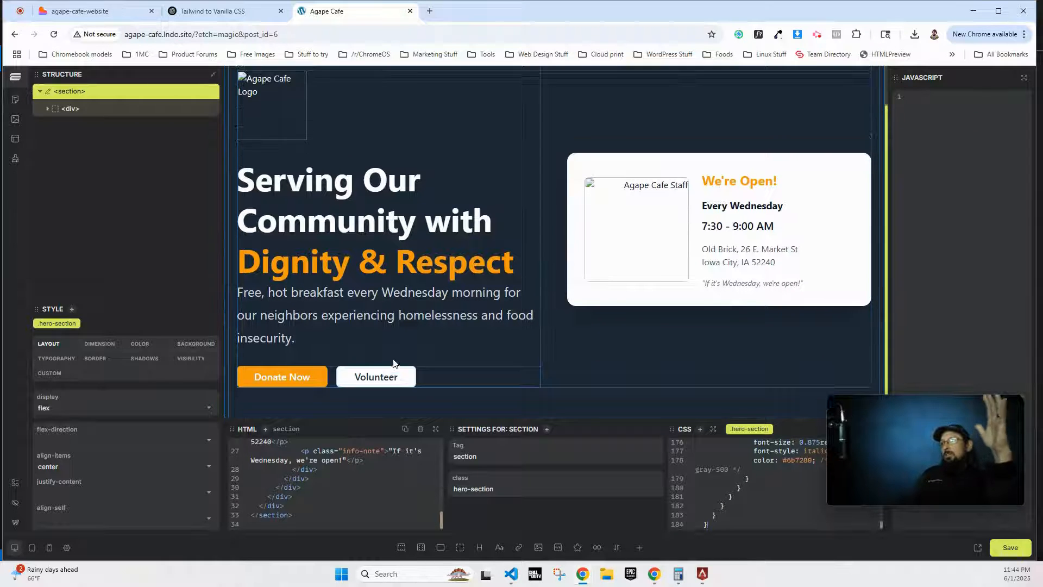
pyautogui.click(259, 120)
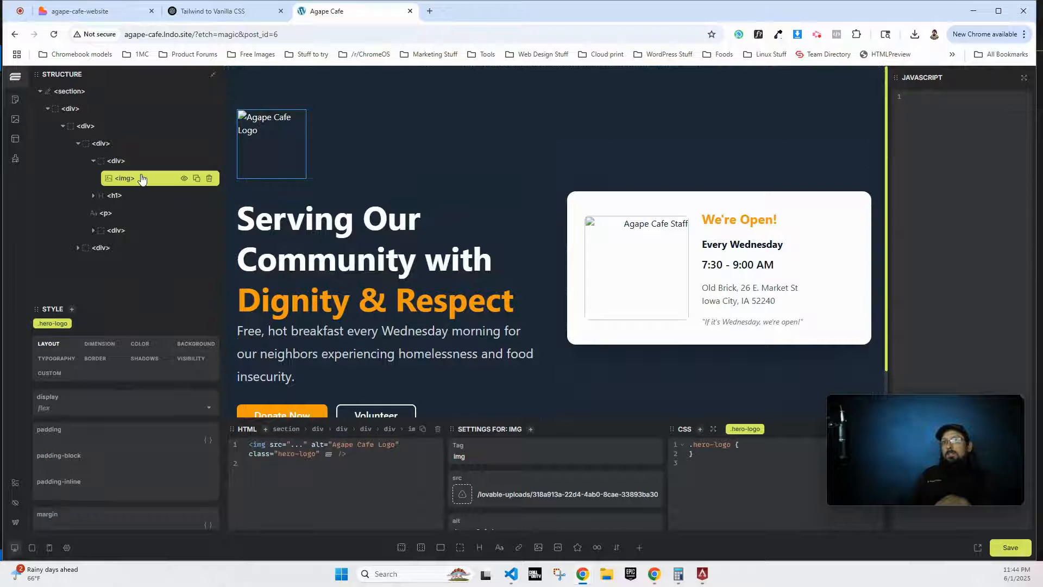
# - Delete the div that wraps the Agape Cafe logo image above the hero heading
pyautogui.click(92, 162)
pyautogui.click(92, 161)
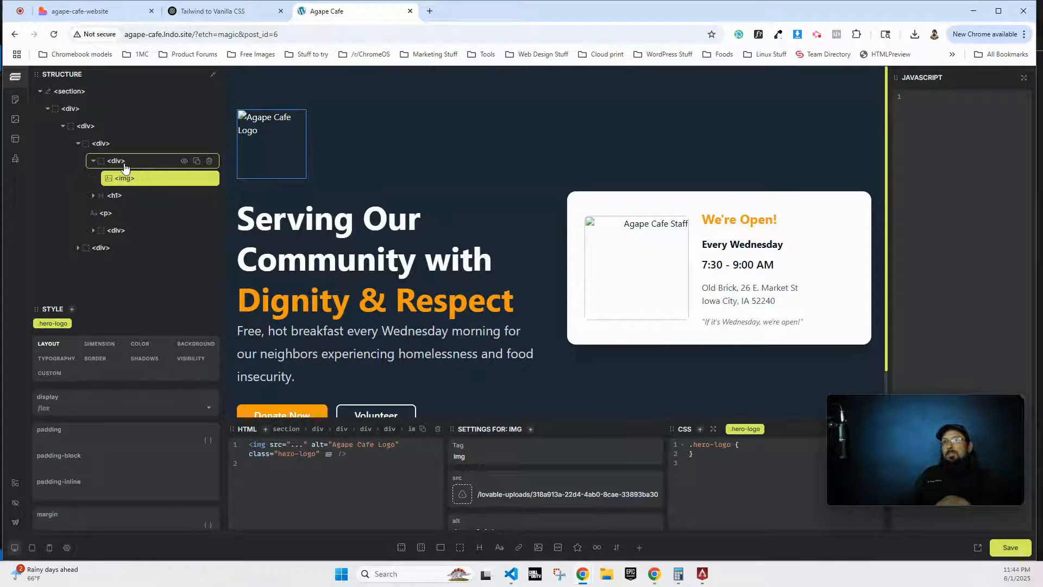
pyautogui.click(209, 161)
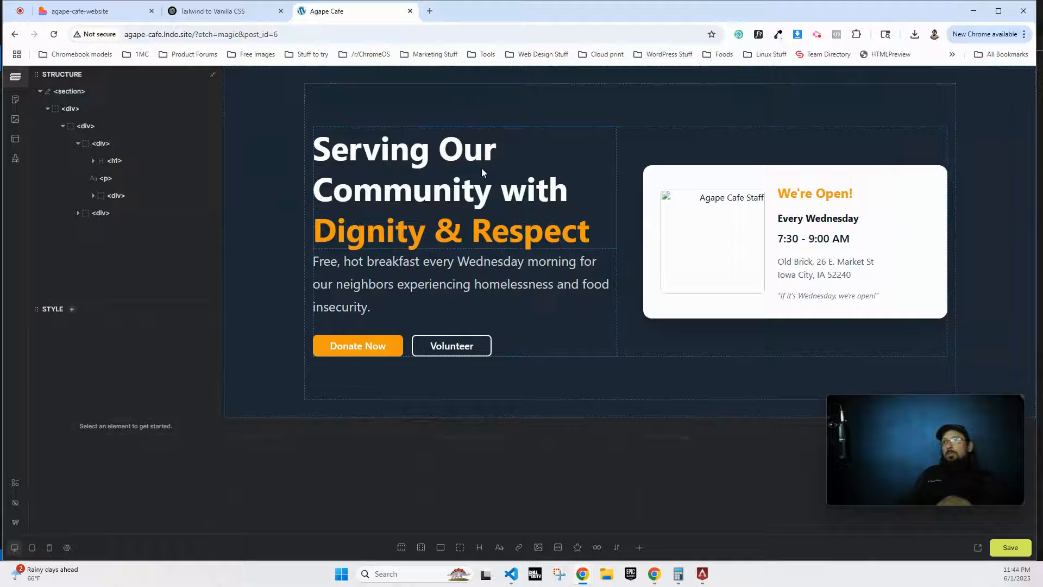
# - Replace the info card's broken image with the media library photo of the staff in aprons and save the page
pyautogui.click(714, 226)
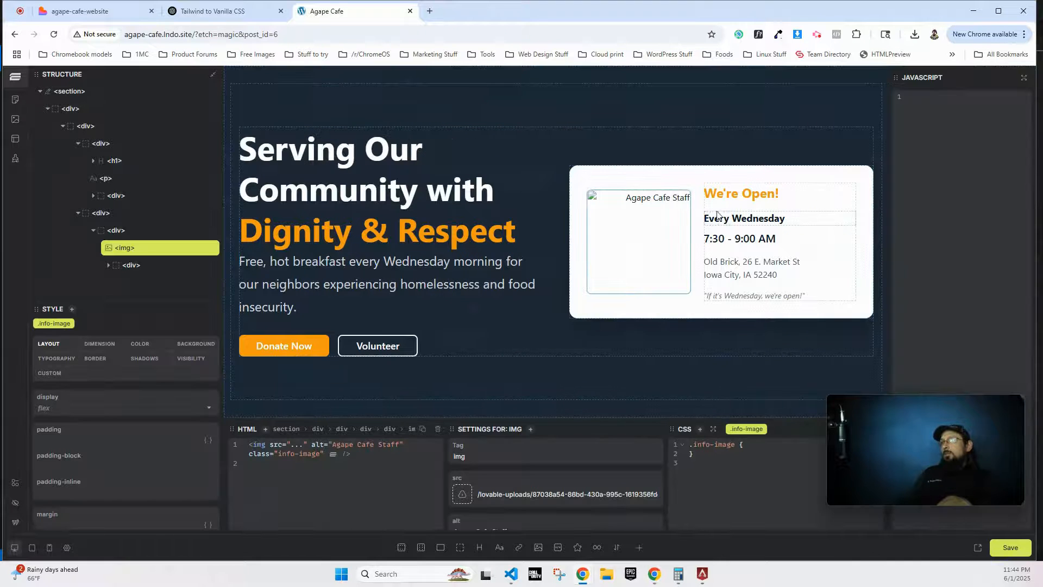
pyautogui.click(470, 498)
pyautogui.click(64, 212)
pyautogui.click(978, 530)
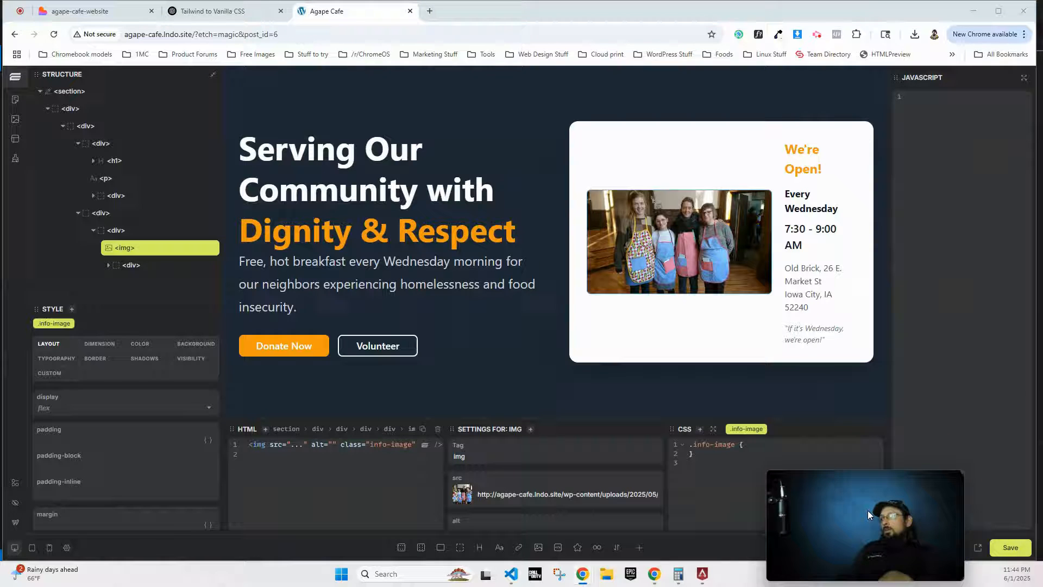
pyautogui.click(1010, 550)
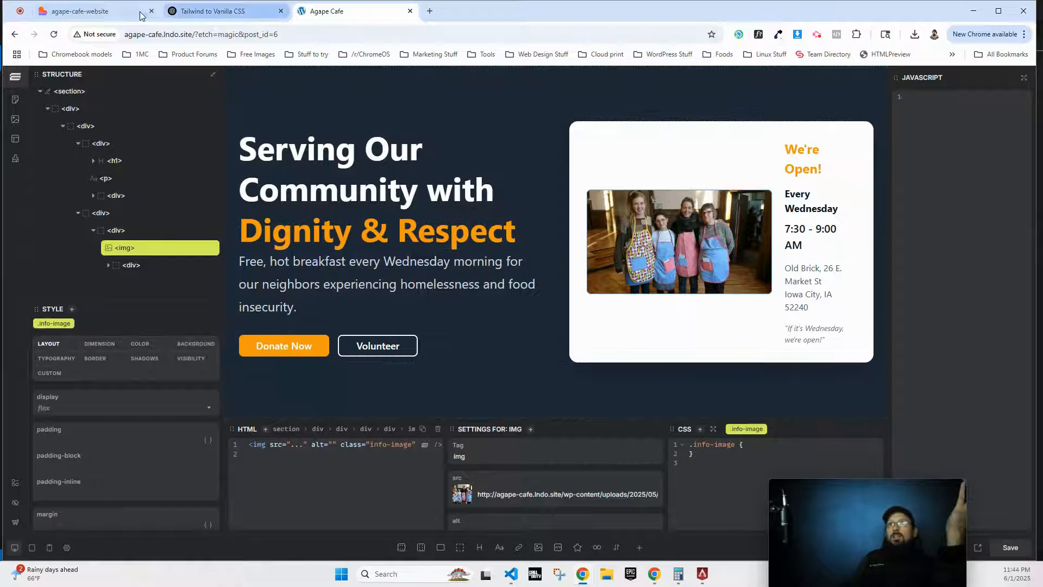
# - Copy the full HTML of the "about" section from the agape-cafe-website.lovable.app page using the browser's element inspector
pyautogui.click(81, 11)
pyautogui.scroll(-3, 266, 271)
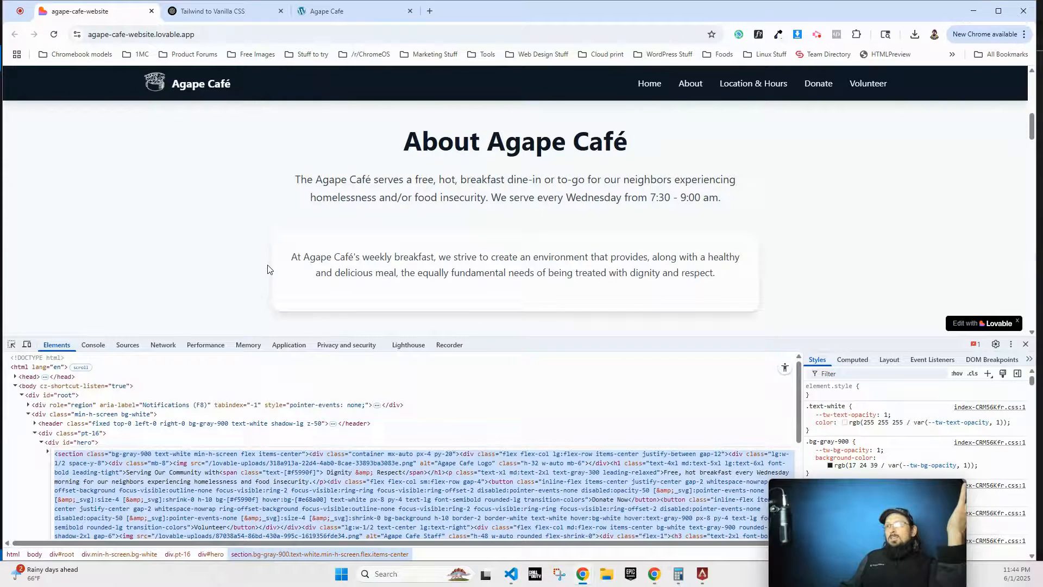
pyautogui.scroll(-3, 267, 269)
pyautogui.scroll(4, 191, 214)
pyautogui.rightClick(191, 213)
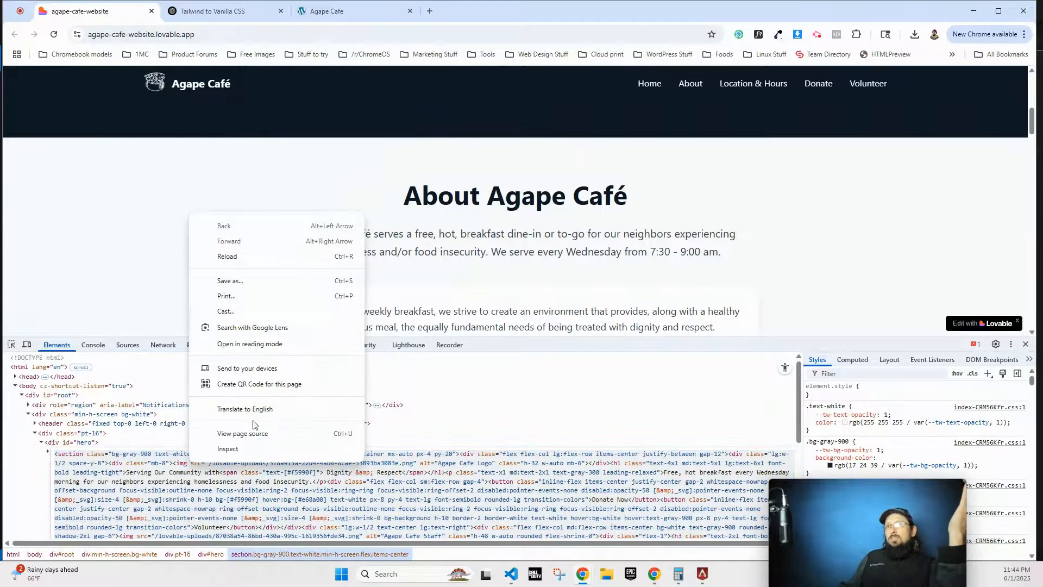
pyautogui.click(239, 449)
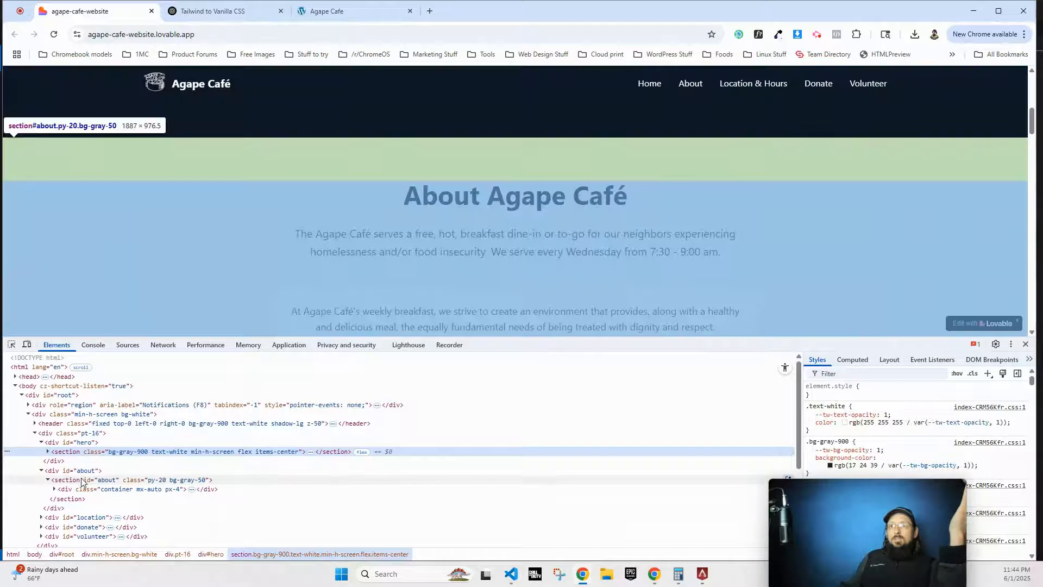
pyautogui.click(82, 480)
pyautogui.rightClick(82, 479)
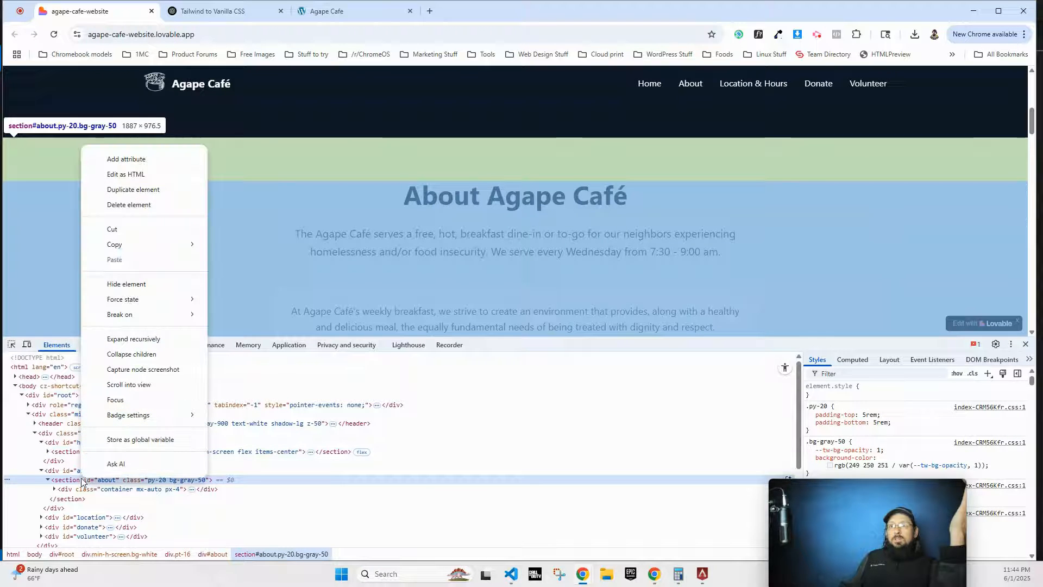
pyautogui.click(126, 174)
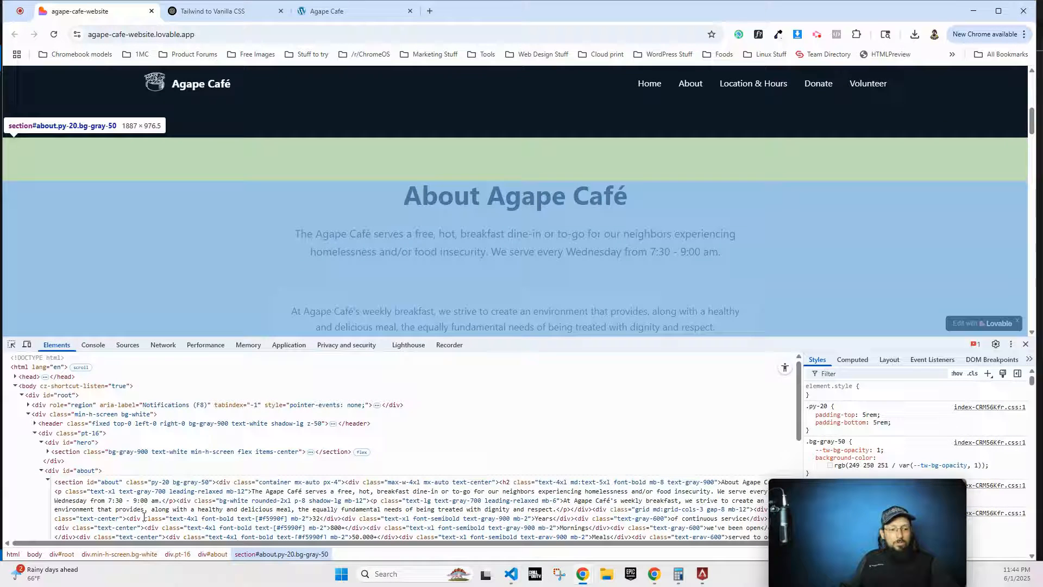
pyautogui.hotkey('ctrl', 'a')
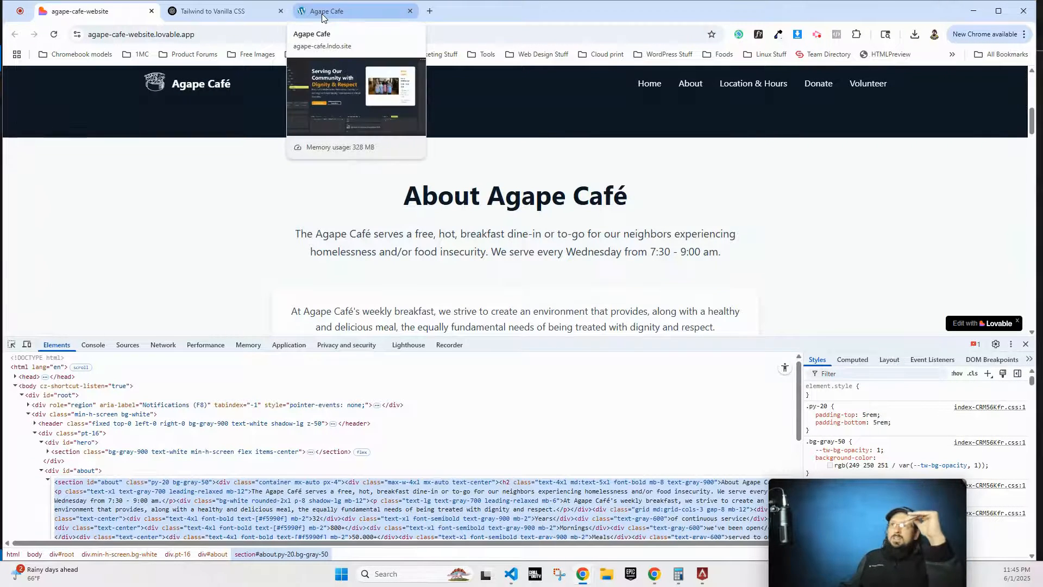
# - In the Agape Cafe page builder, add a new section after the hero and replace its HTML with the copied About markup
pyautogui.click(321, 14)
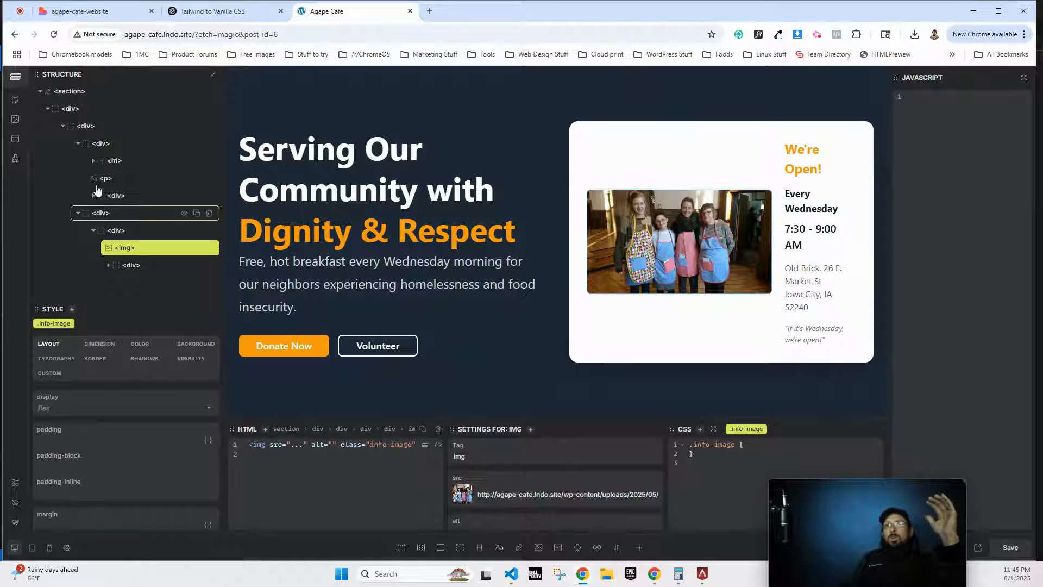
pyautogui.click(40, 92)
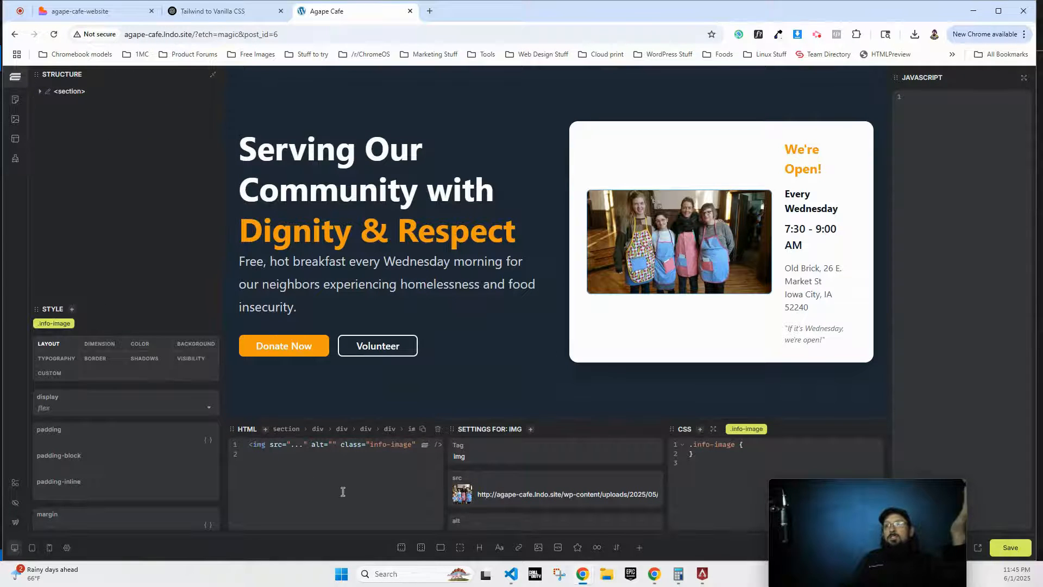
pyautogui.click(401, 548)
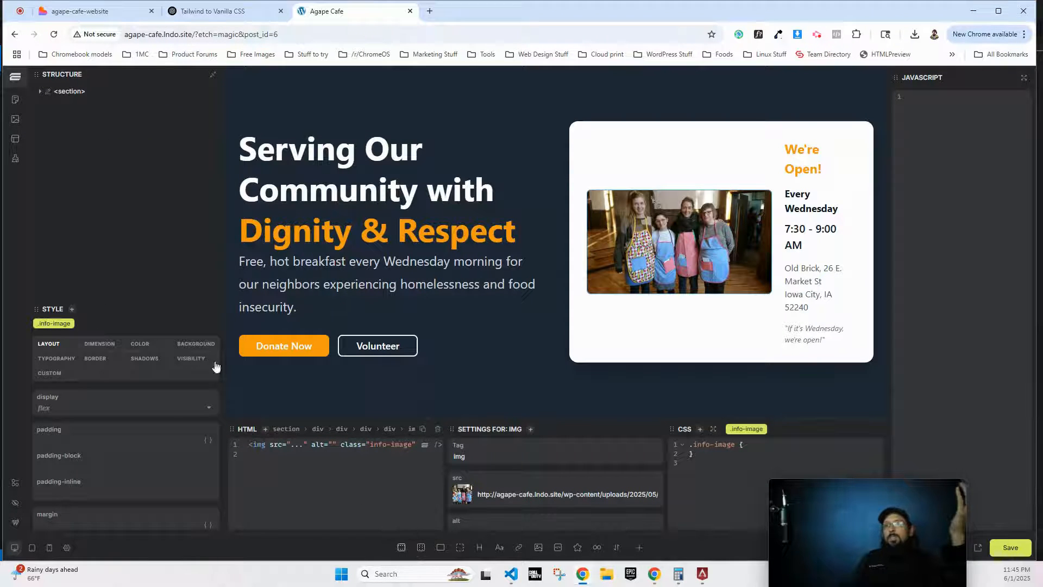
pyautogui.click(87, 108)
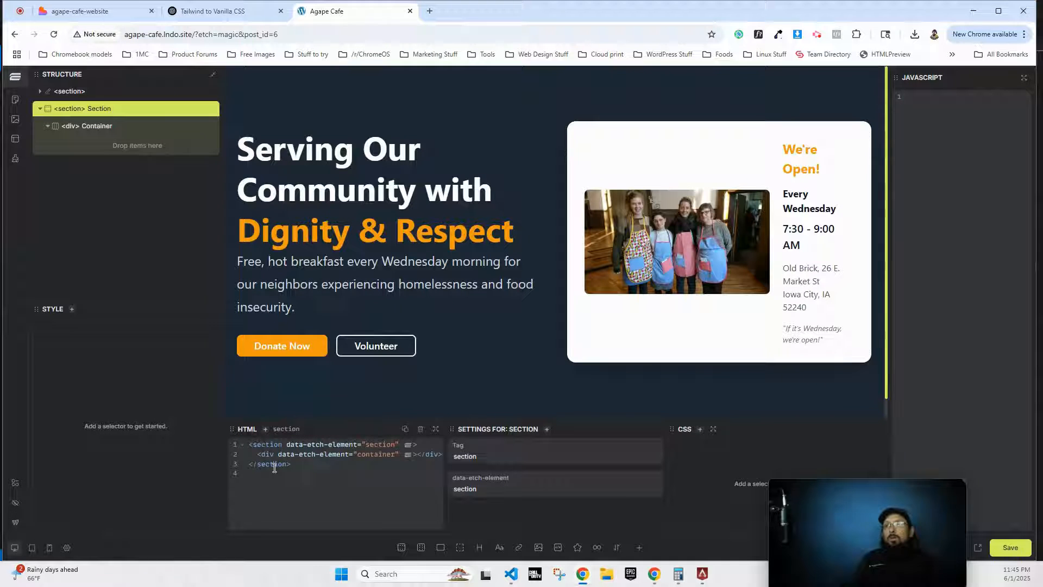
pyautogui.hotkey('ctrl', 'a')
pyautogui.hotkey('ctrl', 'v')
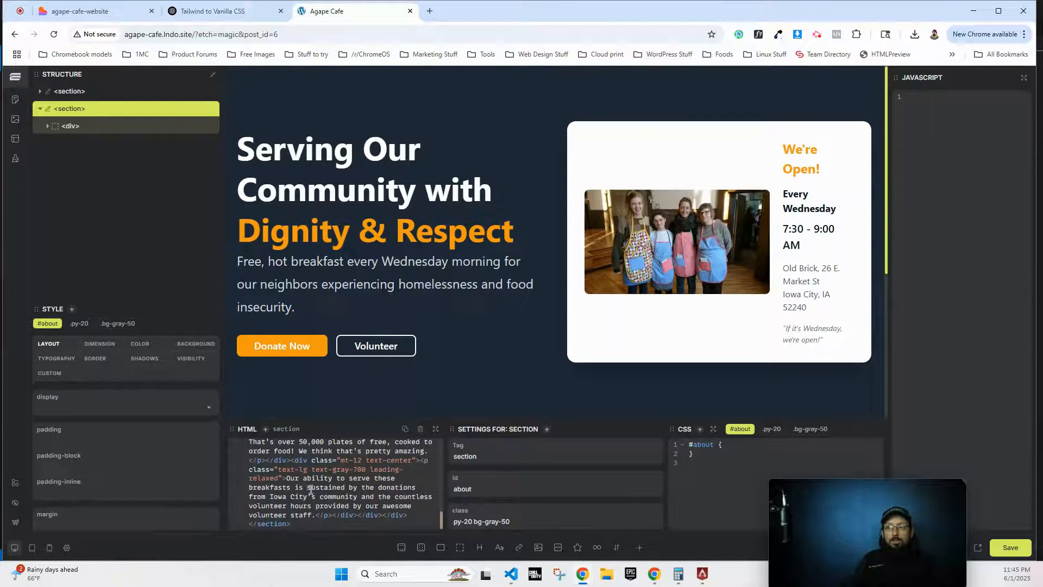
# - Send the About section's HTML to the "Tailwind to Vanilla CSS" ChatGPT conversation, prefixed with "now this:"
pyautogui.click(212, 10)
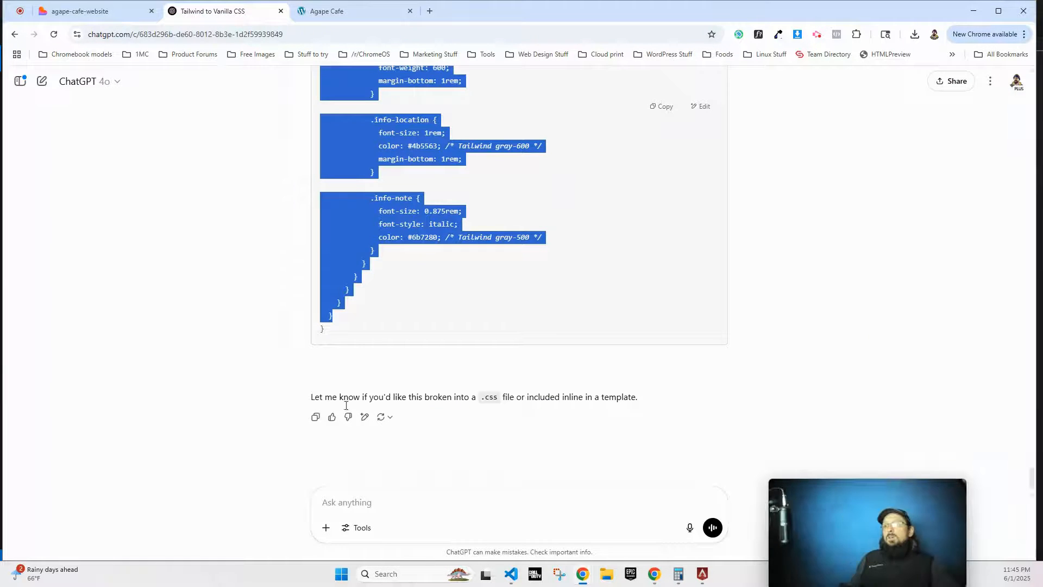
pyautogui.click(375, 497)
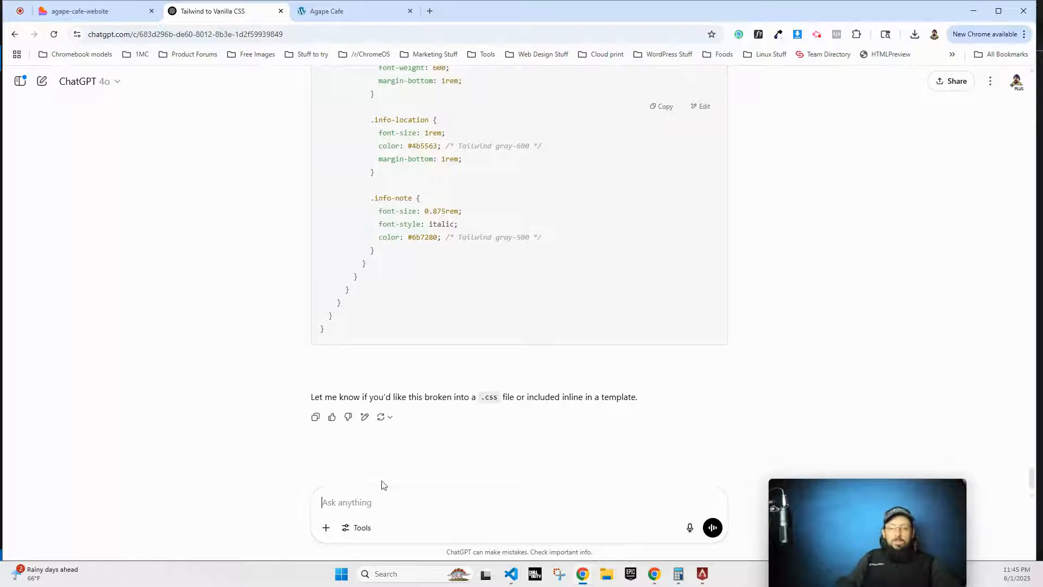
pyautogui.write('now this:')
pyautogui.hotkey('ctrl', 'v')
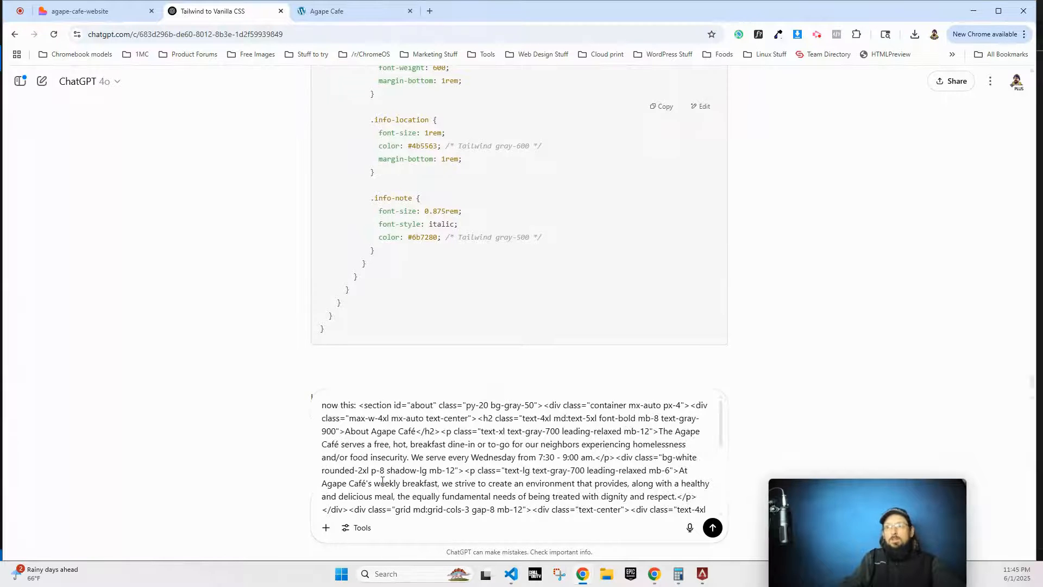
pyautogui.press('Return')
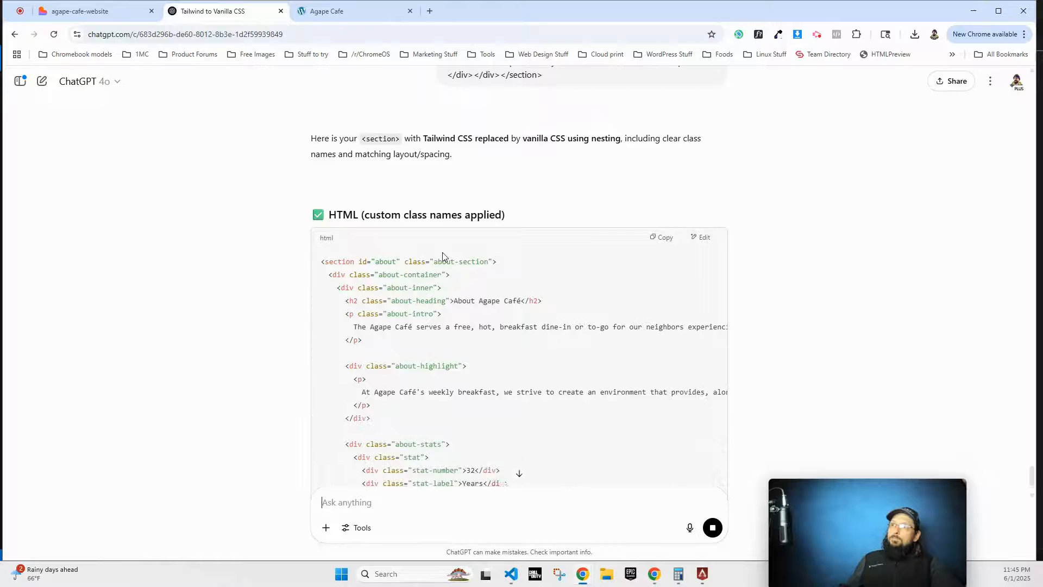
# - Copy ChatGPT's converted About HTML and replace the new section's HTML with it in the page builder
pyautogui.scroll(-9, 443, 255)
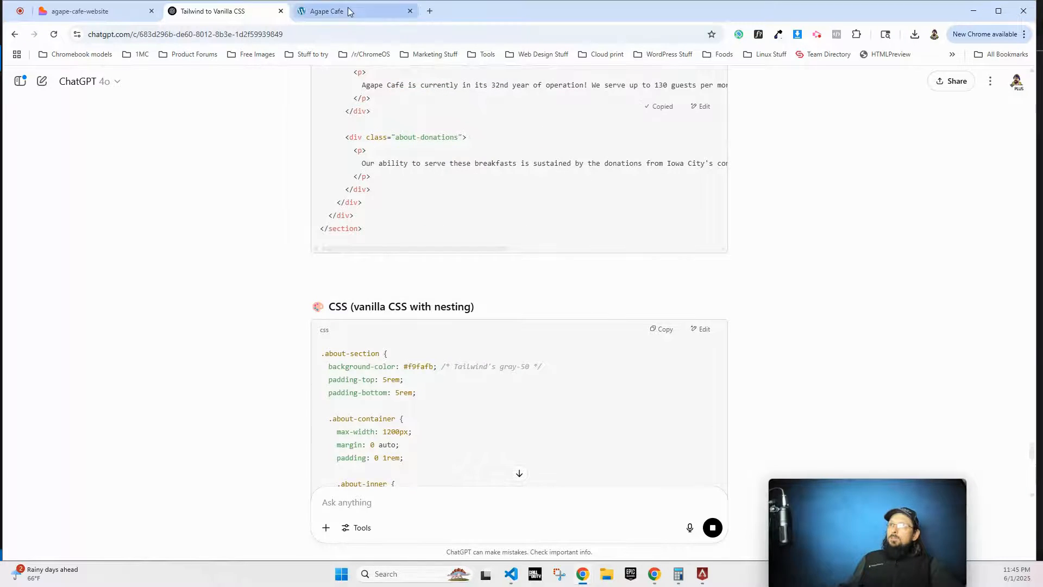
pyautogui.click(326, 11)
pyautogui.hotkey('ctrl', 'a')
pyautogui.hotkey('ctrl', 'v')
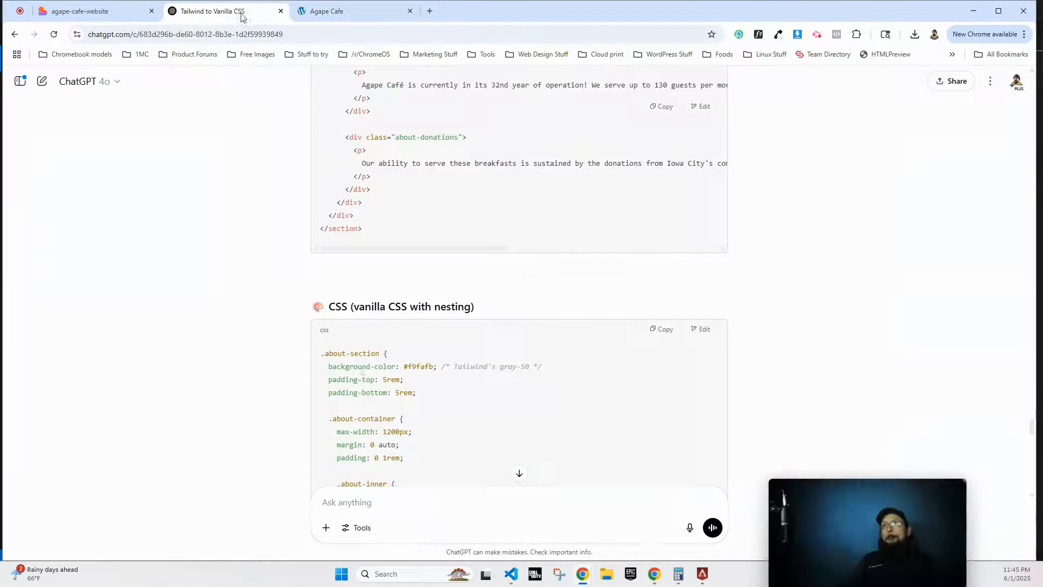
# - In ChatGPT's generated CSS, select and copy everything inside the outer .about-section rule, leaving out its closing brace
pyautogui.click(233, 12)
pyautogui.scroll(-5, 362, 377)
pyautogui.scroll(6, 361, 377)
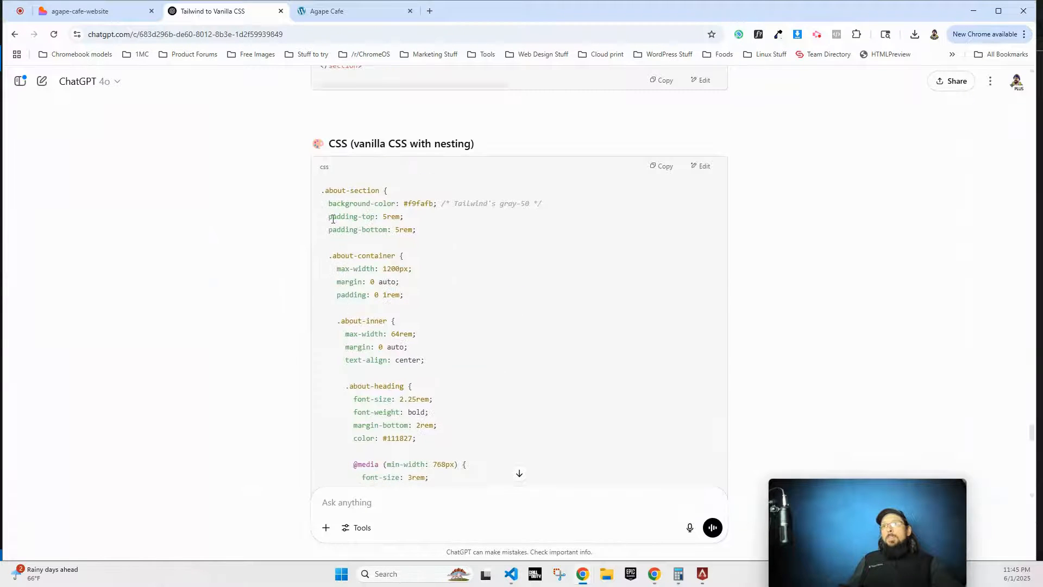
pyautogui.scroll(-15, 389, 279)
pyautogui.moveTo(323, 205); pyautogui.dragTo(345, 322)
pyautogui.scroll(-3, 391, 294)
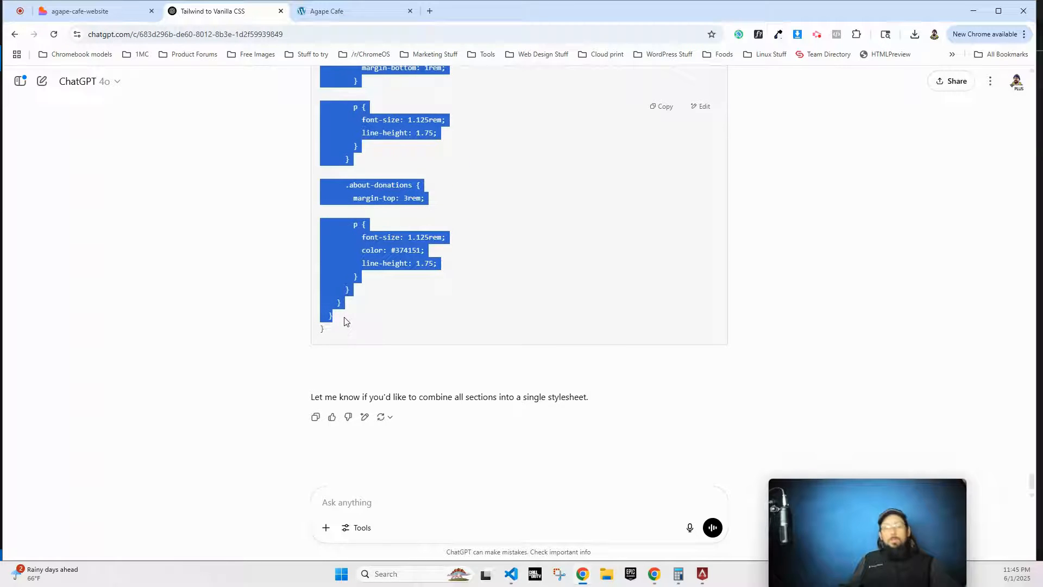
# - Paste the copied nested CSS into the new section's .about-section rule in the page builder and review the styled About section
pyautogui.click(340, 12)
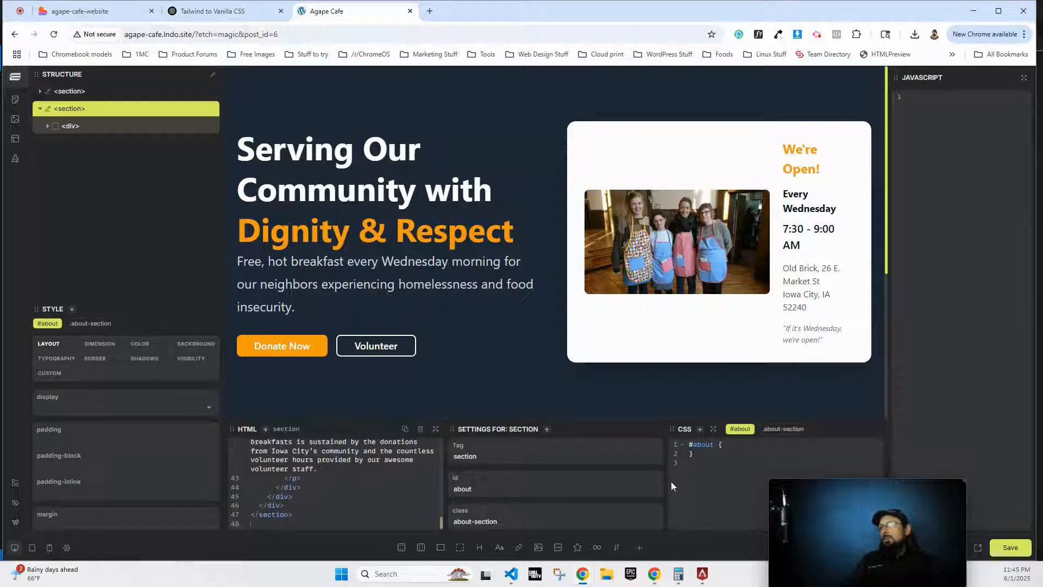
pyautogui.click(786, 429)
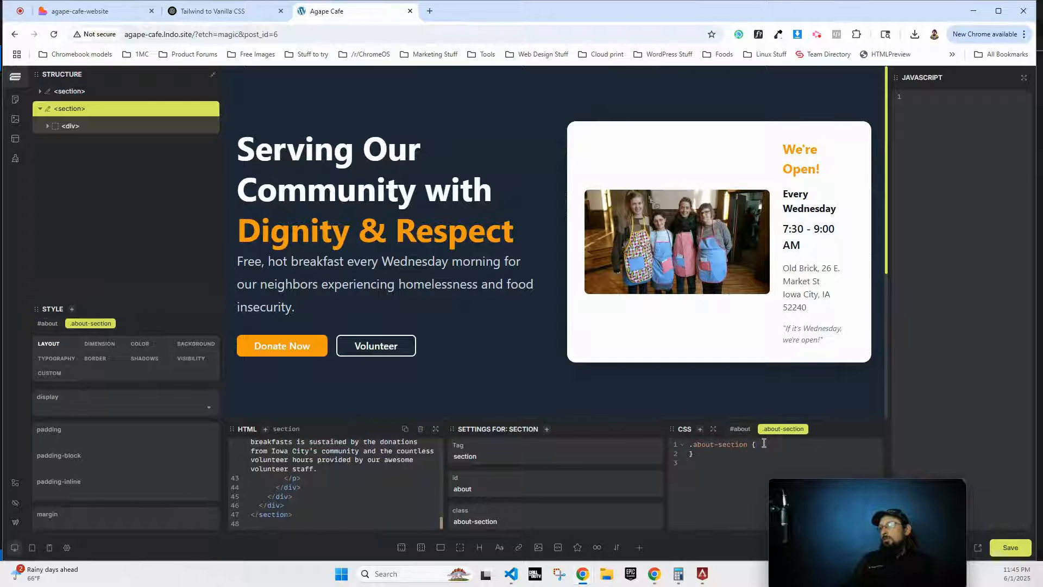
pyautogui.hotkey('ctrl', 'v')
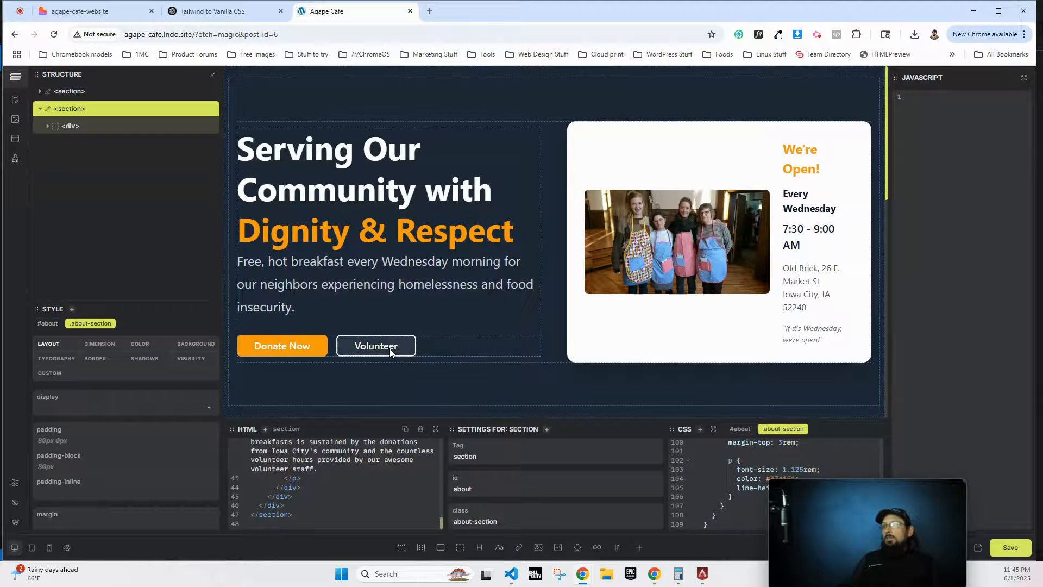
pyautogui.scroll(-10, 389, 348)
pyautogui.scroll(-1, 412, 344)
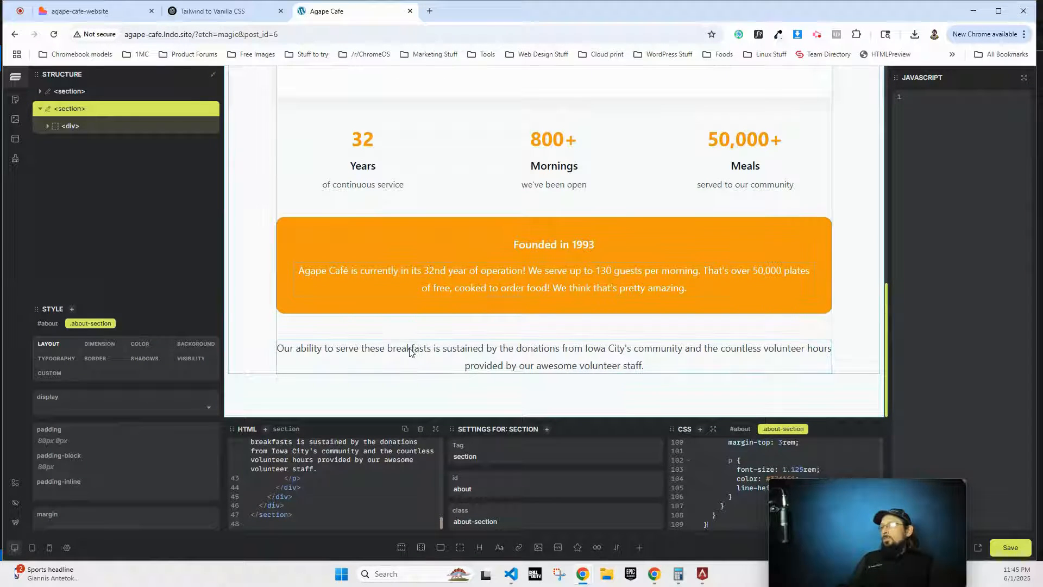
pyautogui.scroll(4, 479, 293)
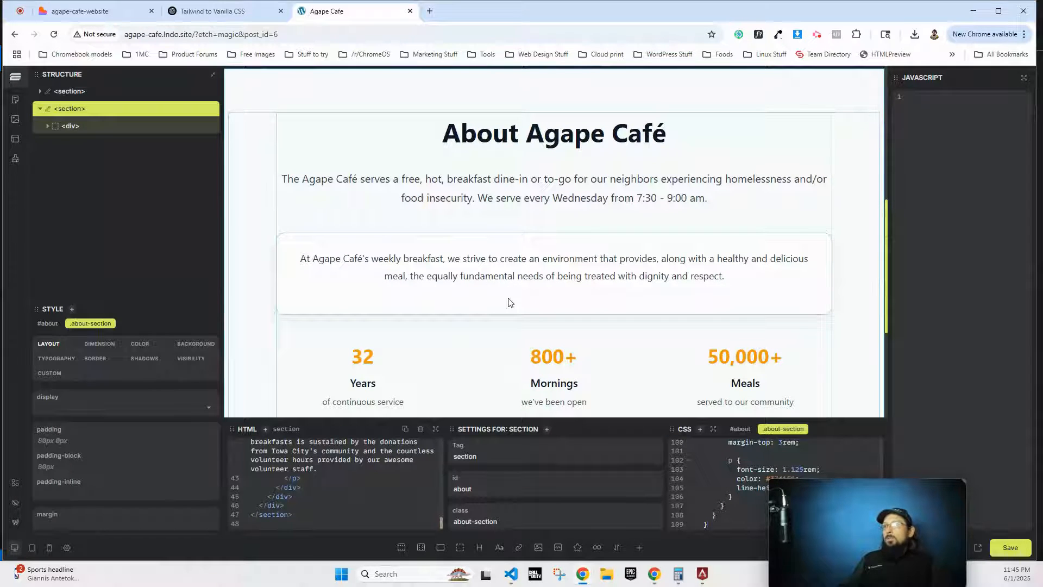
pyautogui.scroll(-4, 510, 302)
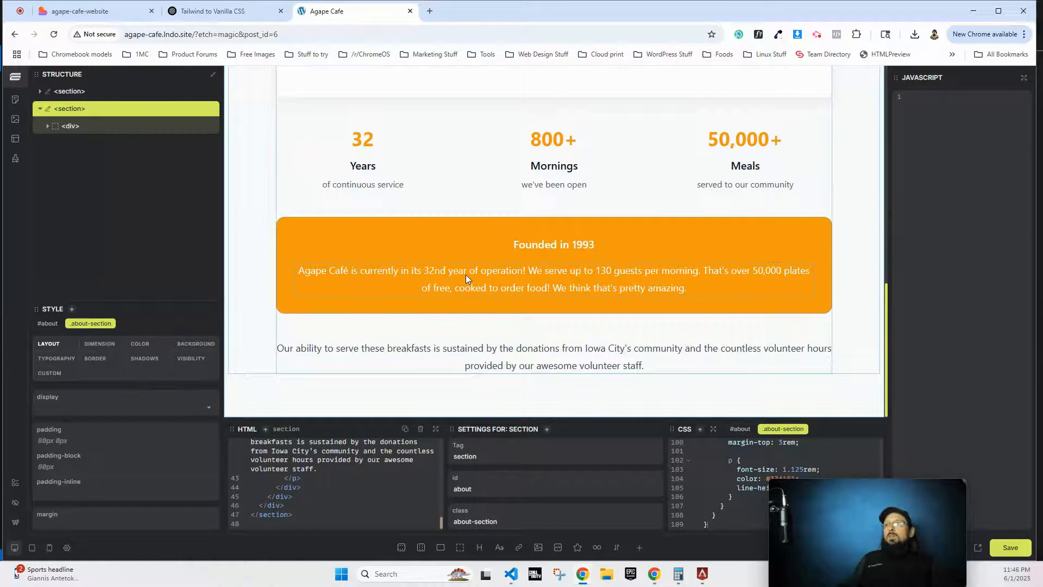
# - Copy the full HTML of the "location" (Visit Us) section from the agape-cafe-website page using the element inspector
pyautogui.click(82, 11)
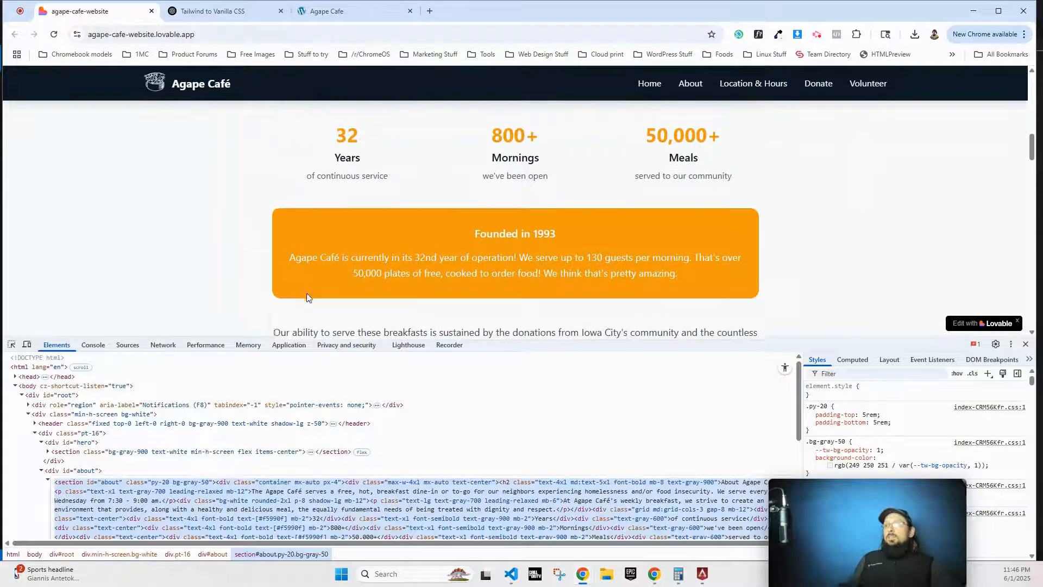
pyautogui.scroll(-6, 196, 266)
pyautogui.rightClick(509, 172)
pyautogui.rightClick(410, 177)
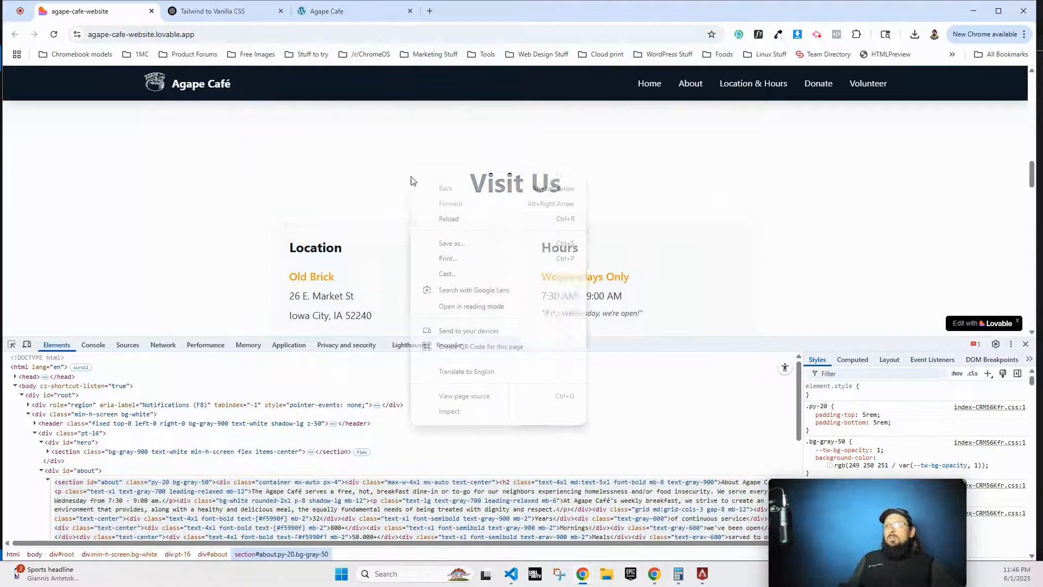
pyautogui.click(451, 411)
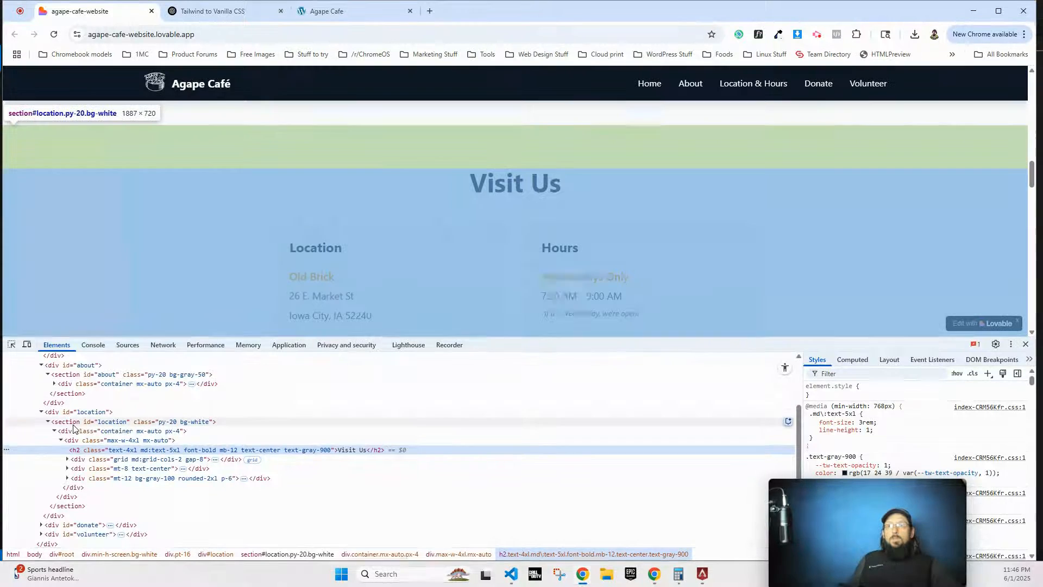
pyautogui.click(76, 422)
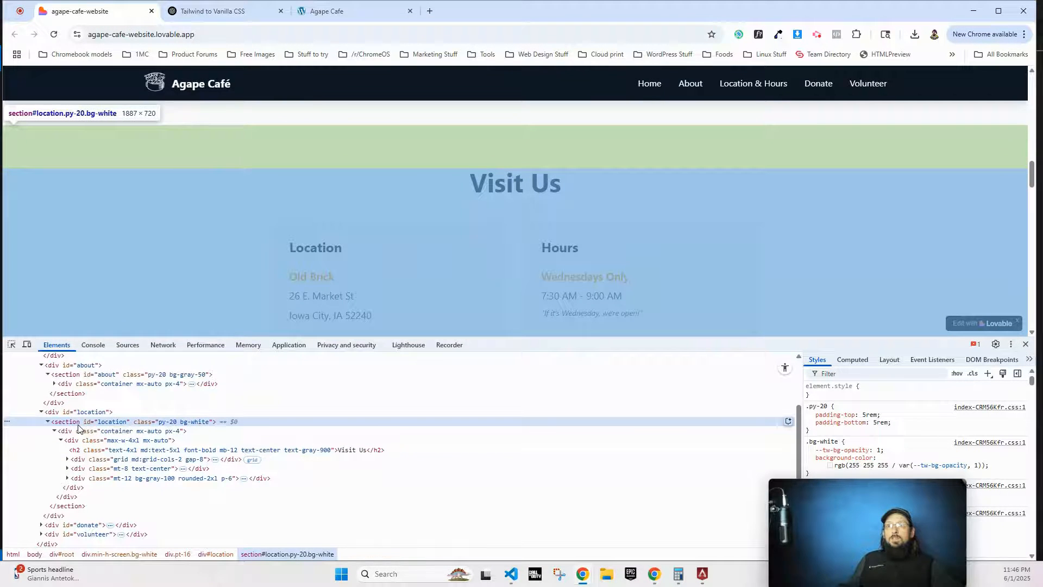
pyautogui.rightClick(78, 422)
pyautogui.click(128, 121)
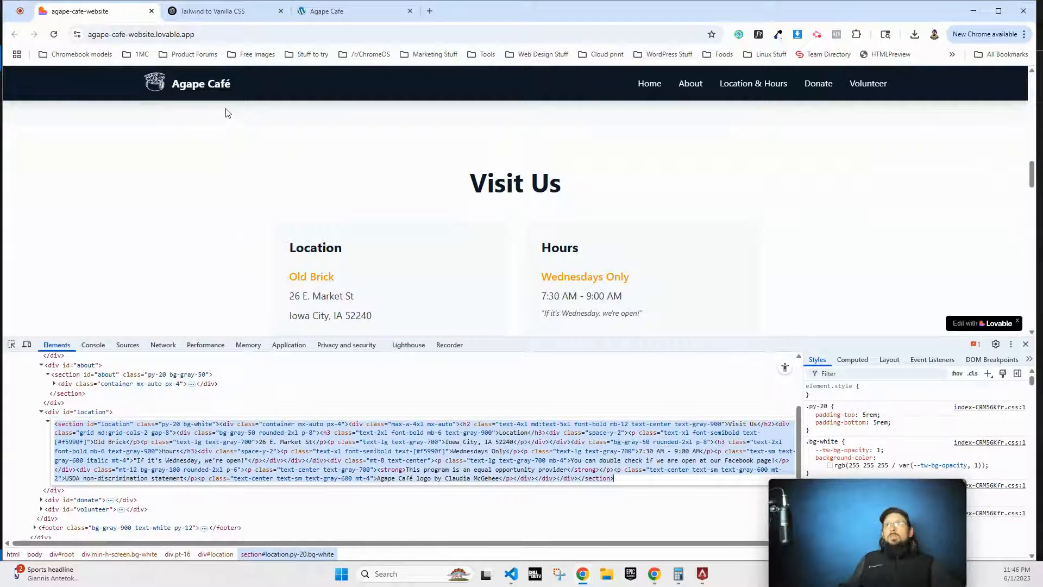
# - Submit the copied "location" section HTML to ChatGPT for conversion to vanilla nested CSS and look through the generated HTML
pyautogui.hotkey('ctrl', 'Tab')
pyautogui.click(419, 503)
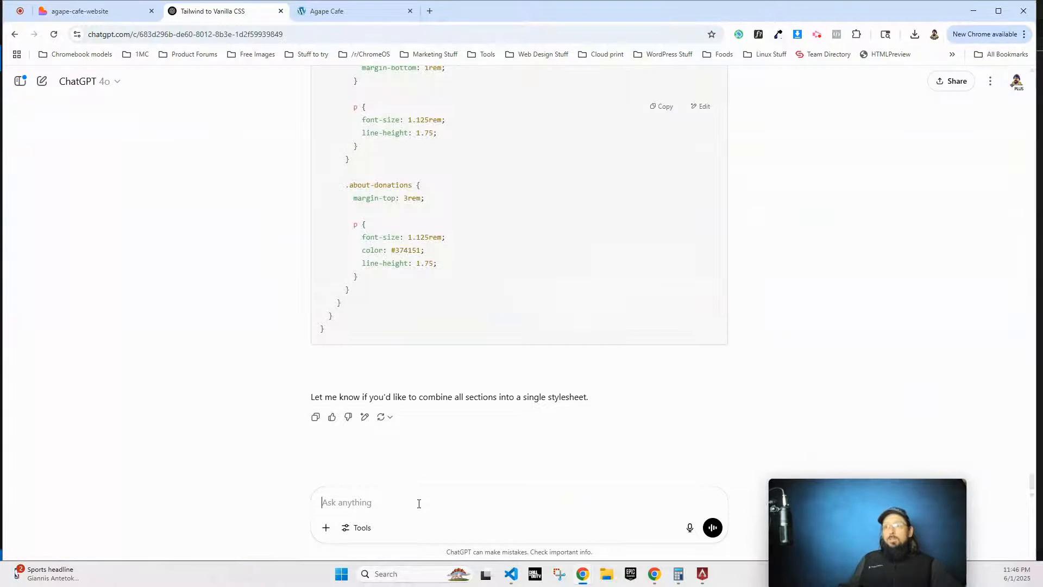
pyautogui.hotkey('ctrl', 'v')
pyautogui.press('Return')
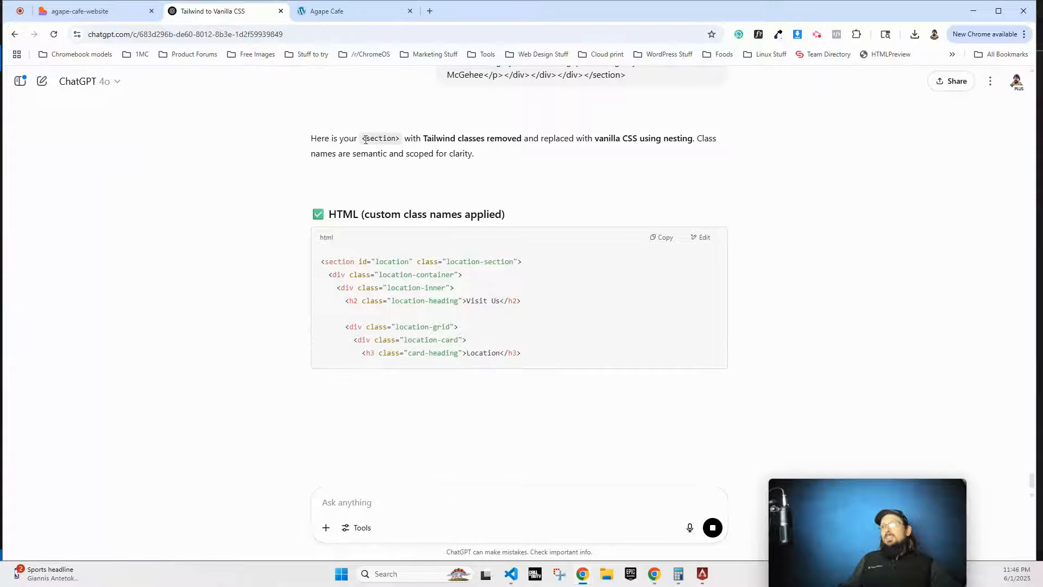
pyautogui.scroll(-2, 421, 291)
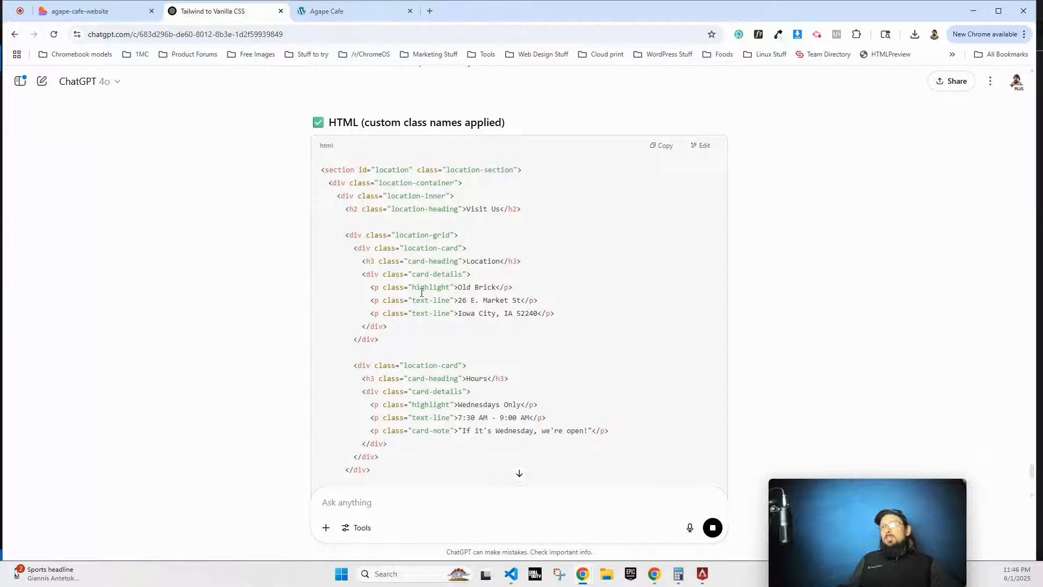
pyautogui.scroll(-5, 421, 292)
# - In the Agape Cafe page builder, insert a new section with a container after the About section and select the section
pyautogui.click(348, 11)
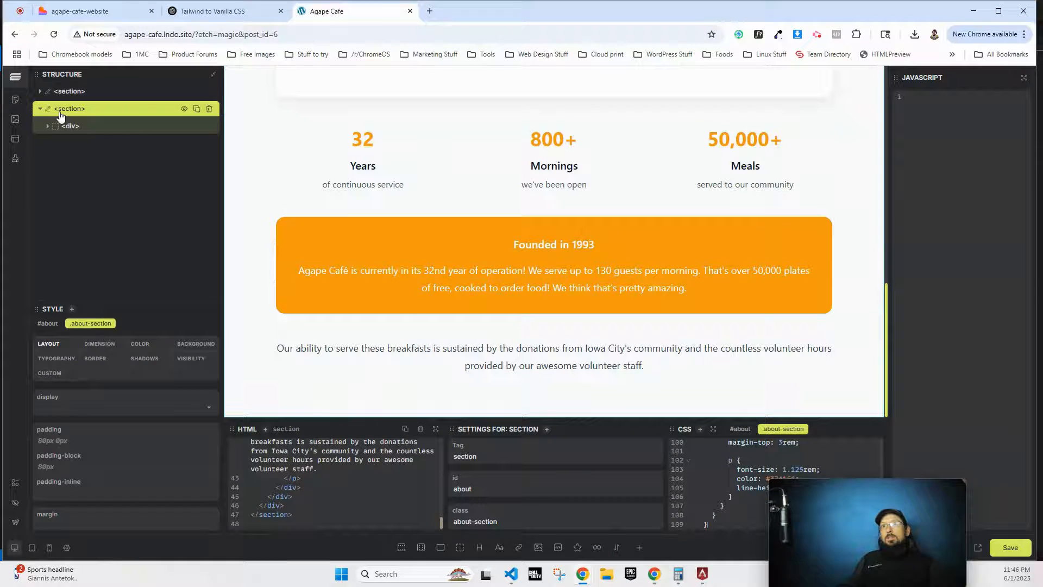
pyautogui.click(40, 110)
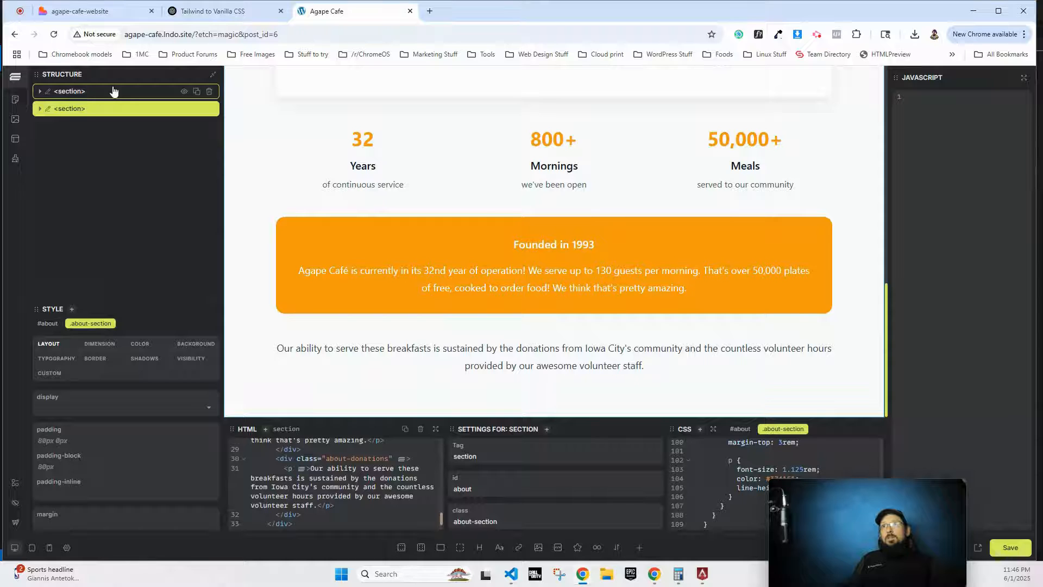
pyautogui.click(77, 111)
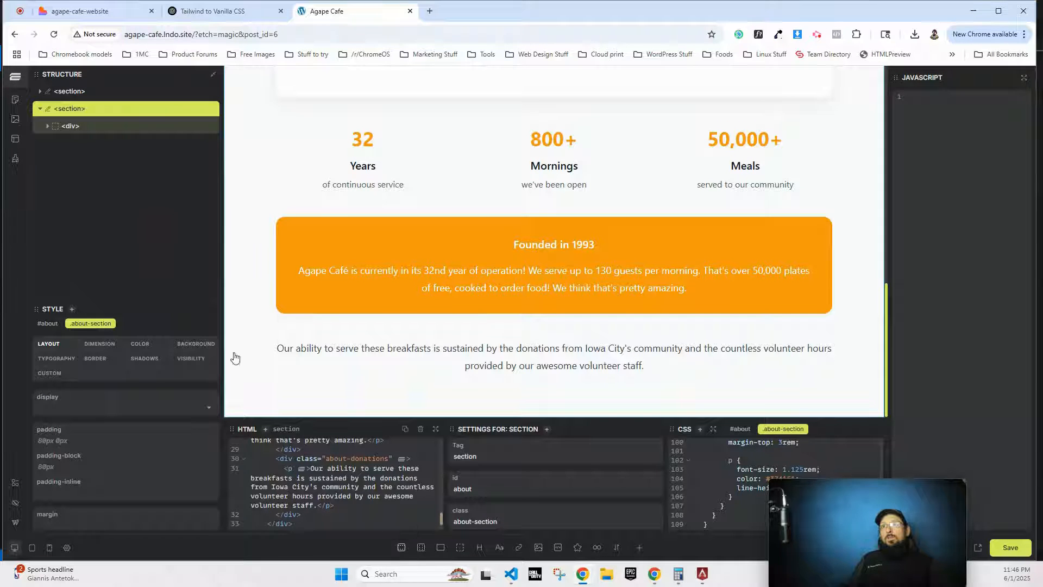
pyautogui.click(402, 547)
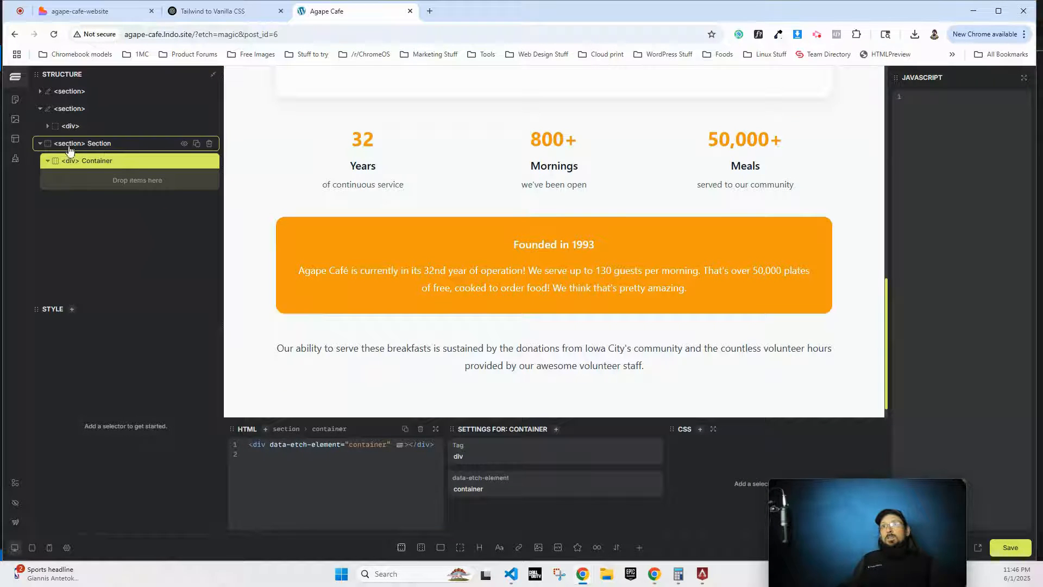
pyautogui.click(81, 109)
pyautogui.click(100, 145)
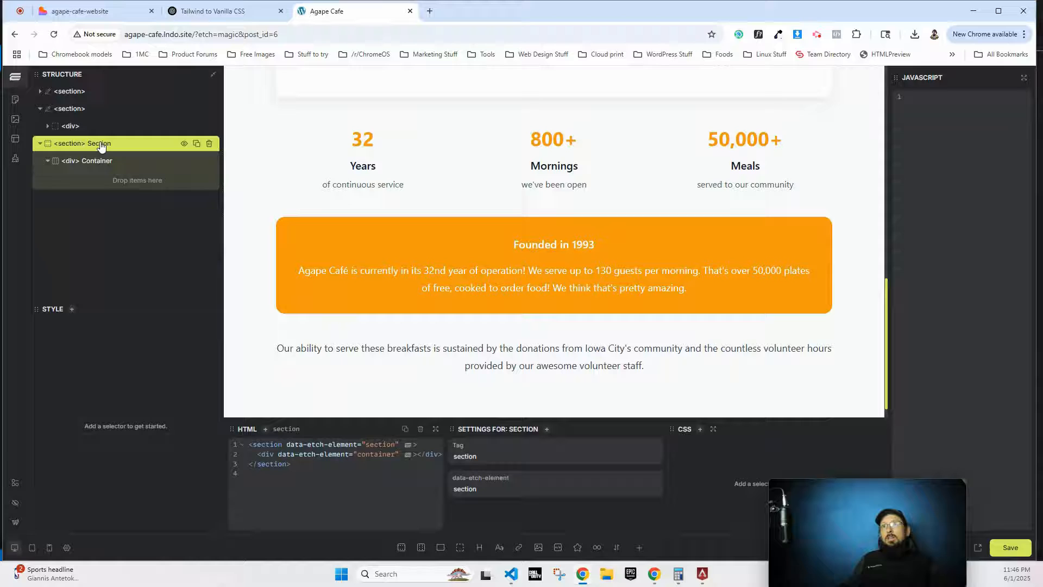
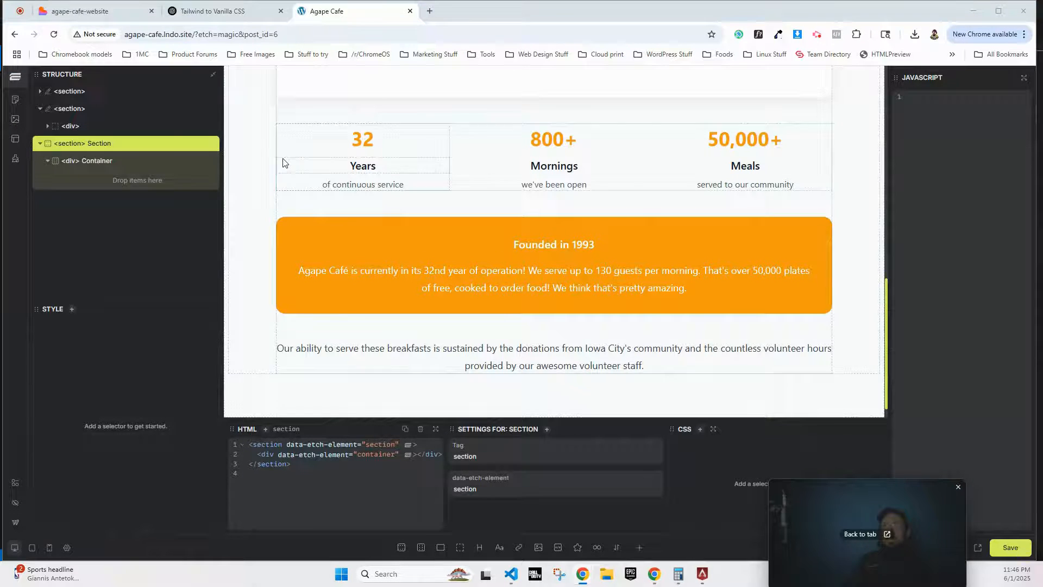
# - Copy the location-container markup from ChatGPT's converted HTML and replace the new section's container div with it in the page builder
pyautogui.click(222, 12)
pyautogui.moveTo(360, 408); pyautogui.dragTo(326, 401)
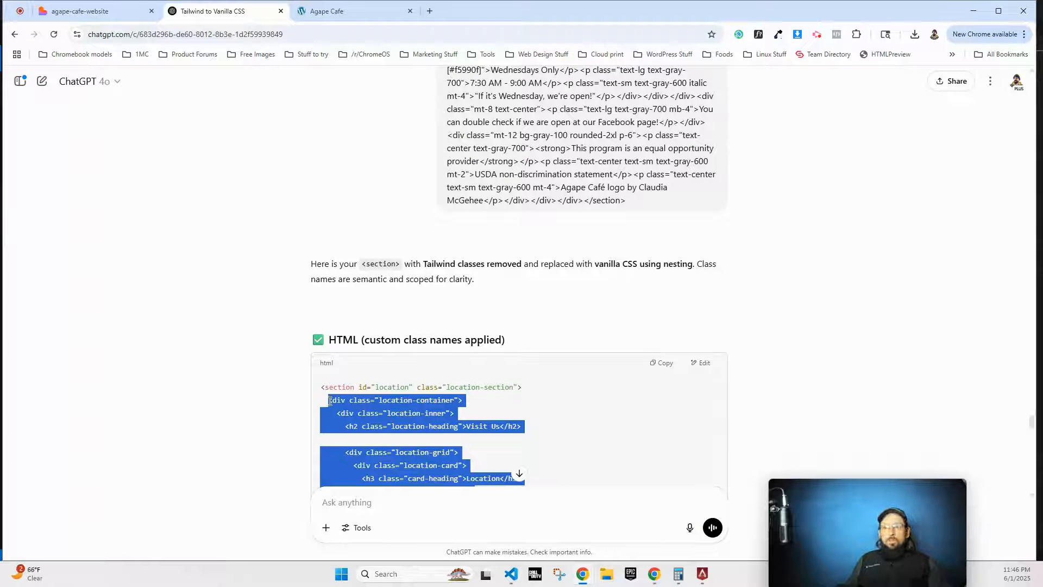
pyautogui.click(315, 11)
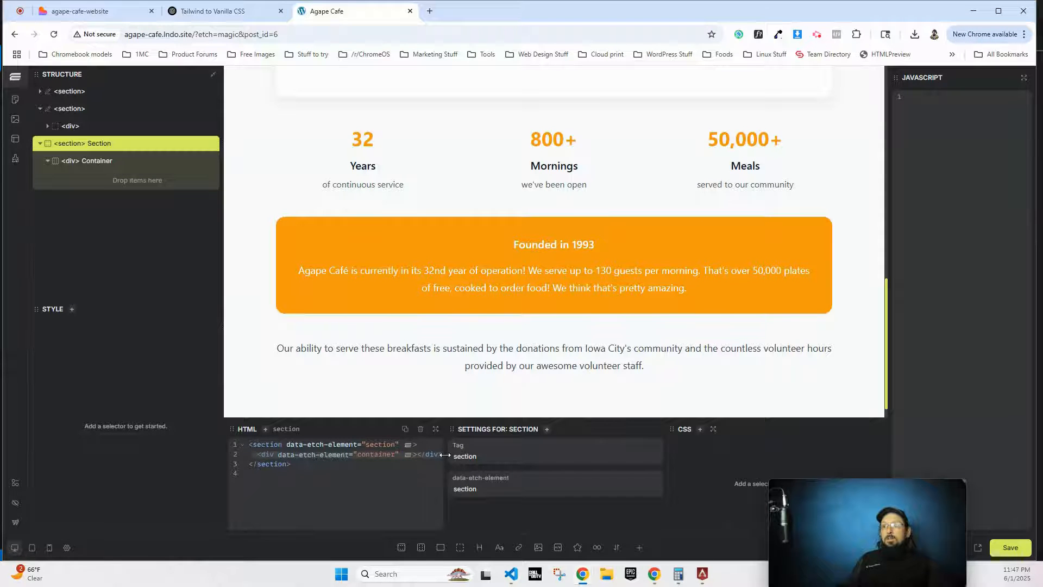
pyautogui.hotkey('ctrl', 'v')
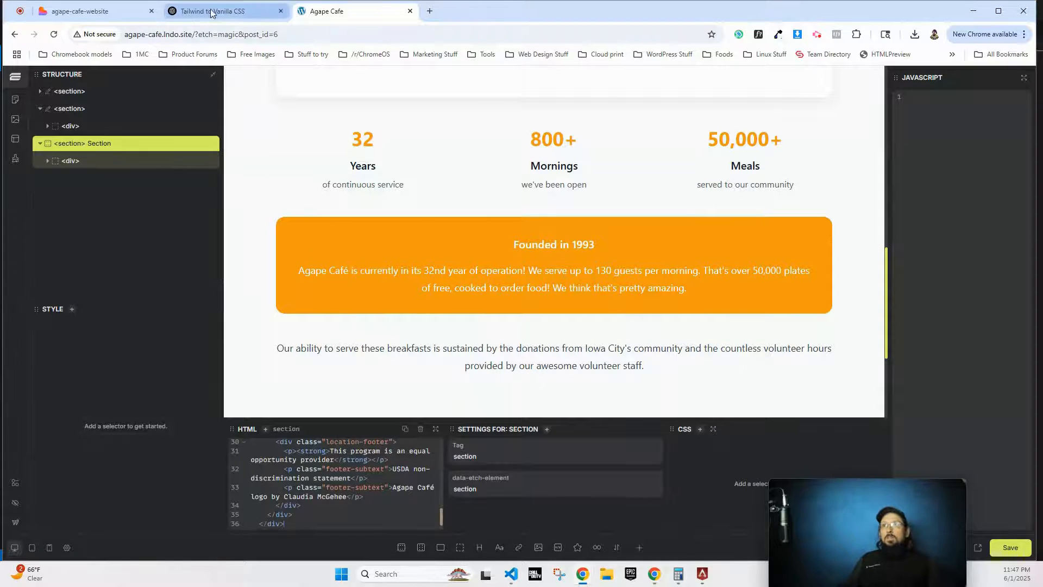
# - Copy the section attributes from ChatGPT and add id="location" class="location-section" to the new section's opening tag
pyautogui.click(212, 11)
pyautogui.moveTo(516, 386); pyautogui.dragTo(364, 384)
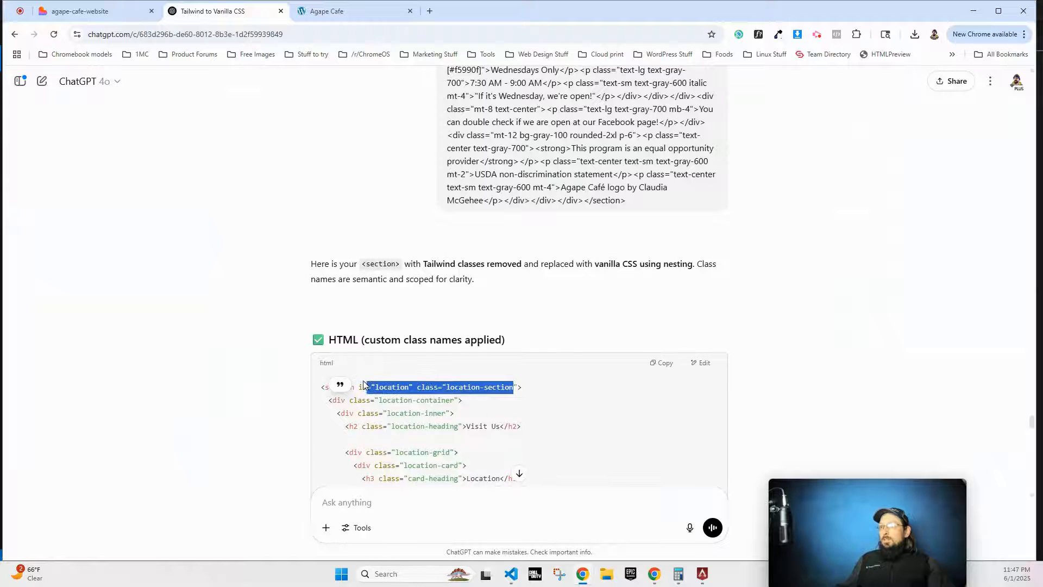
pyautogui.click(321, 9)
pyautogui.scroll(10, 346, 475)
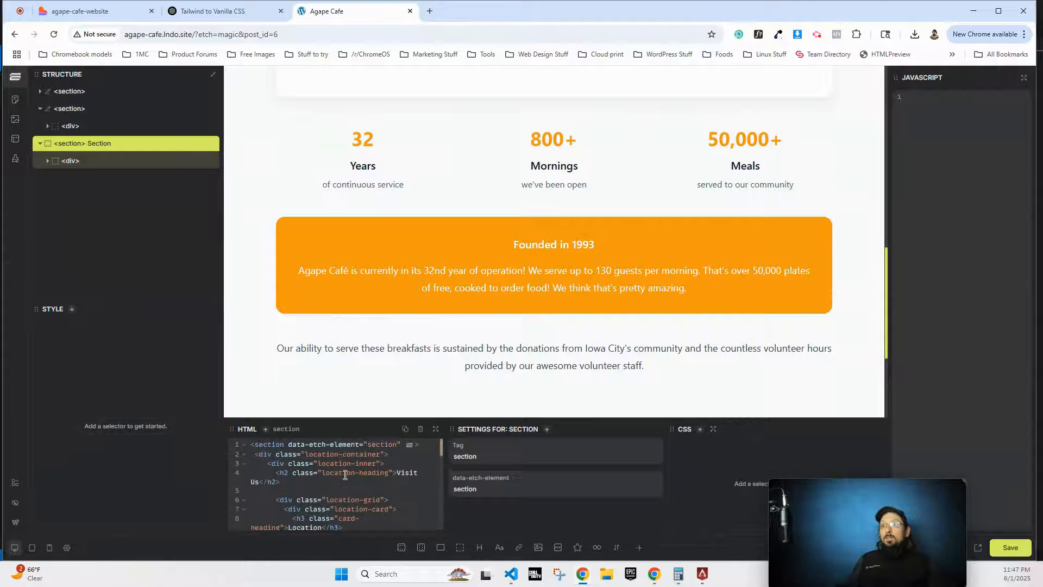
pyautogui.write('id="location" class="location-section"')
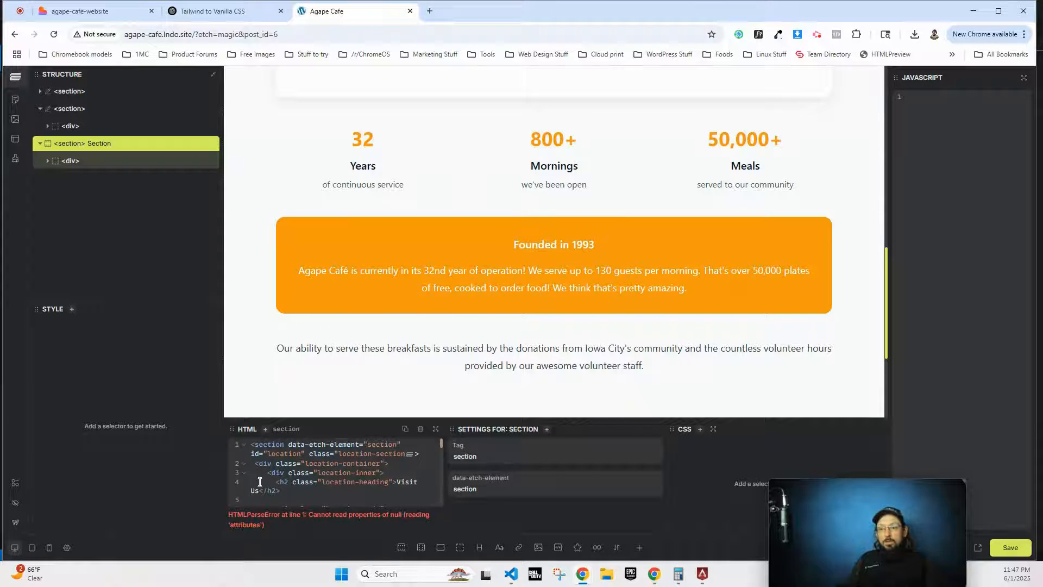
pyautogui.write('"')
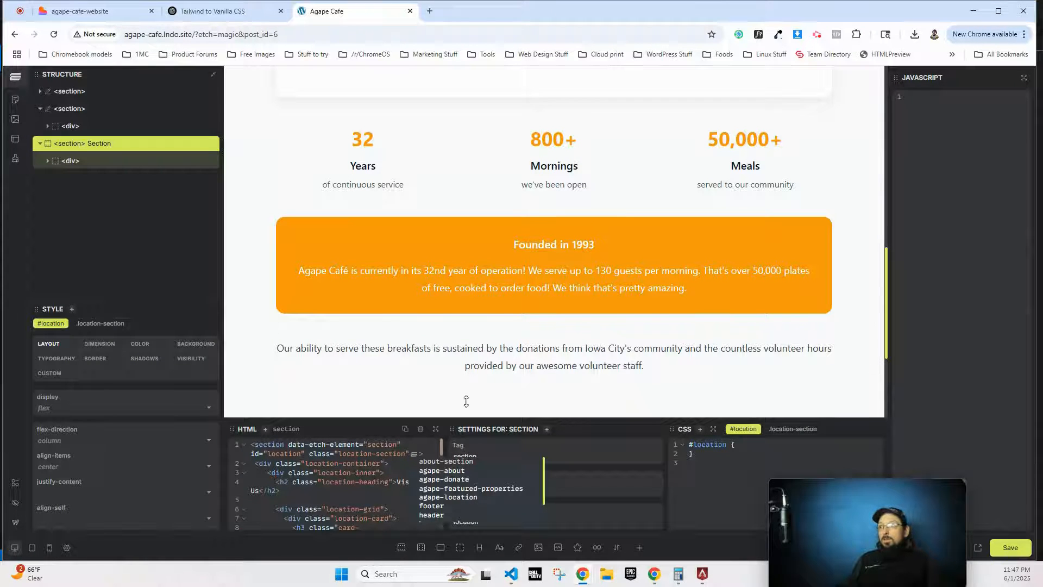
# - Rename the new section element in the page structure to "Location"
pyautogui.click(250, 11)
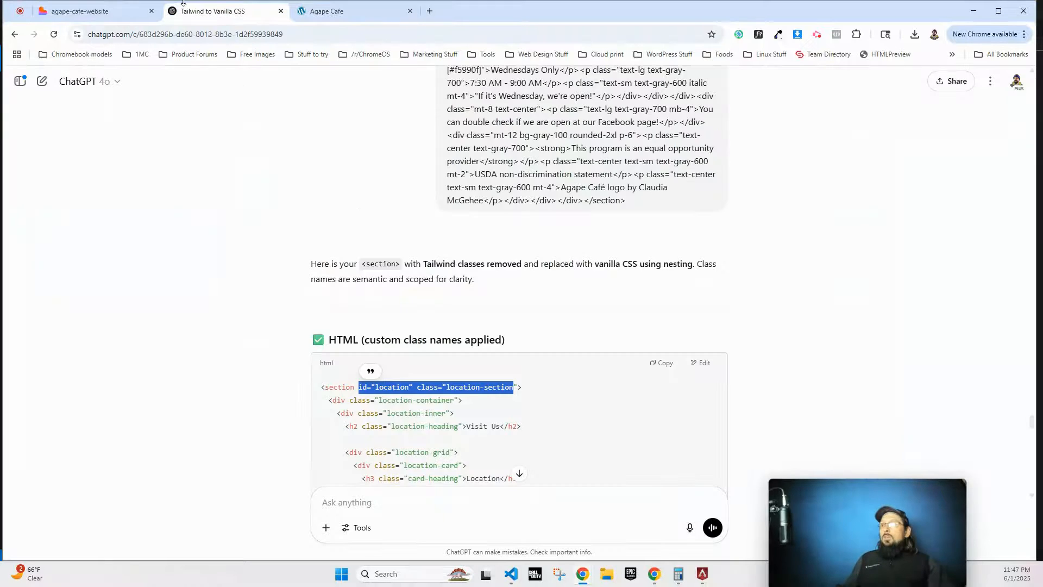
pyautogui.click(324, 10)
pyautogui.doubleClick(102, 147)
pyautogui.write('Location')
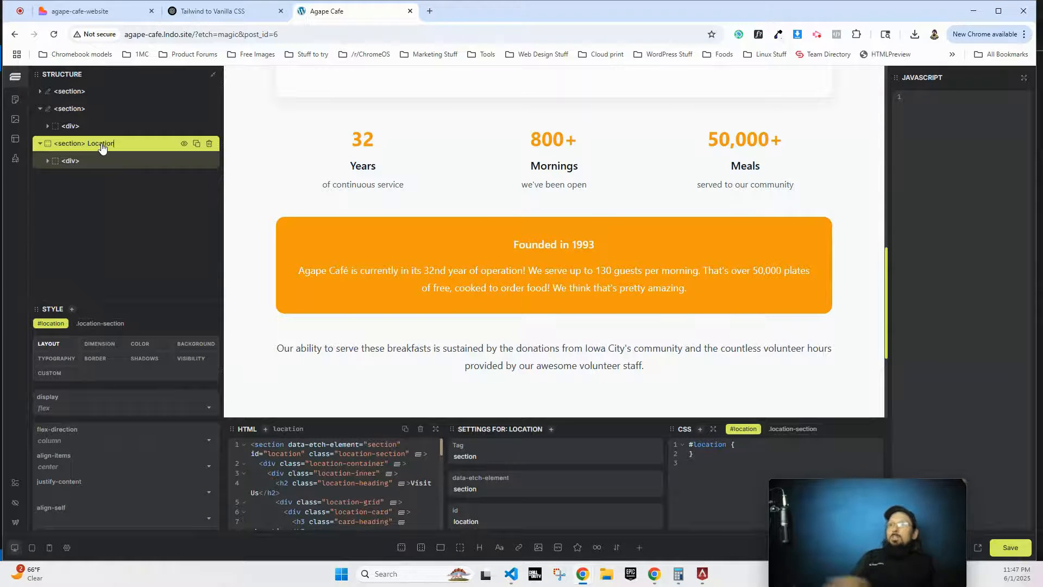
pyautogui.press('Return')
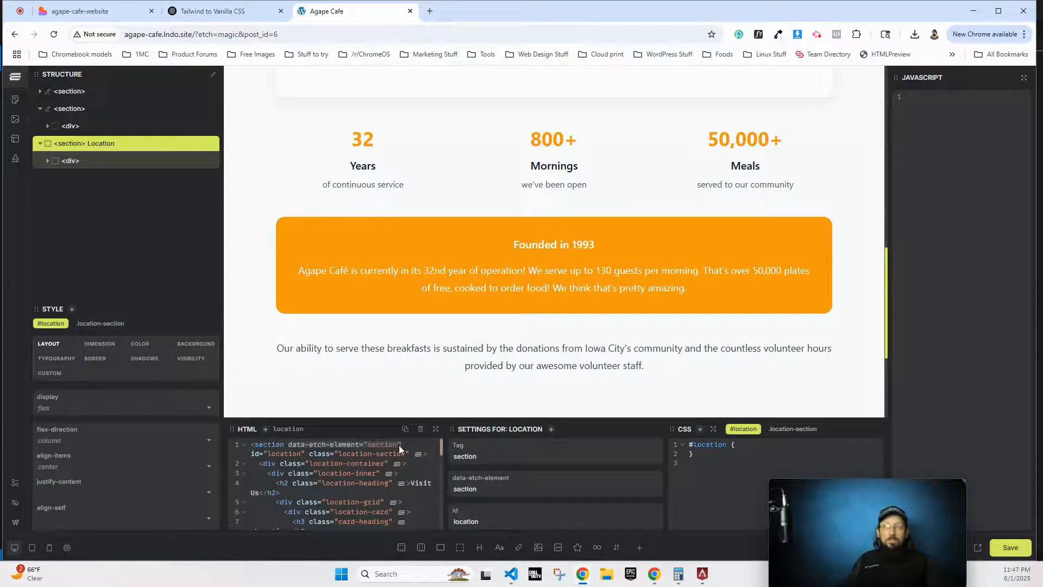
# - Add the attribute data-etch-element="section" to the About section's opening tag
pyautogui.click(193, 108)
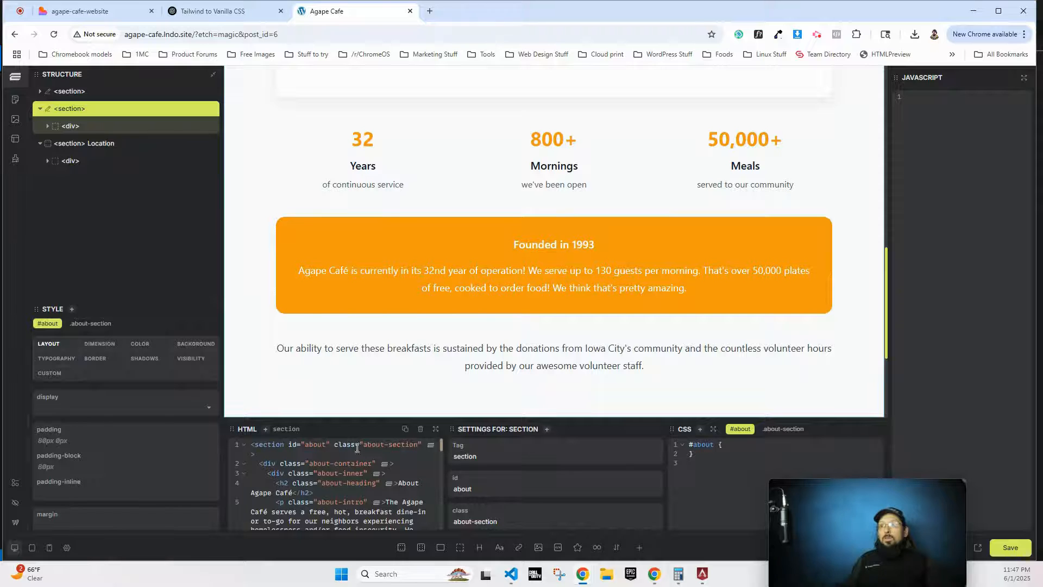
pyautogui.write('data-etch-element="section"')
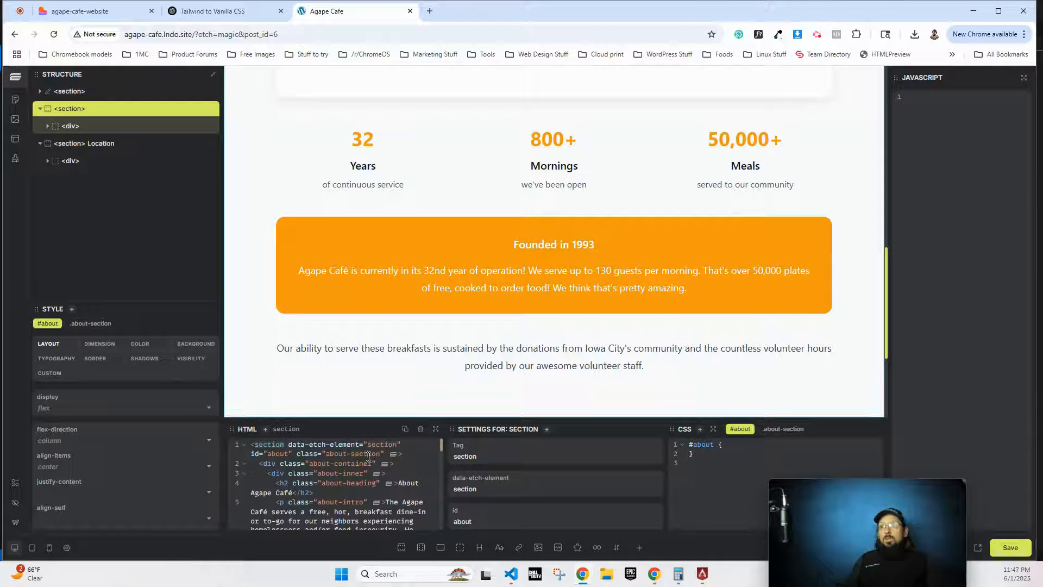
pyautogui.click(127, 161)
pyautogui.click(105, 109)
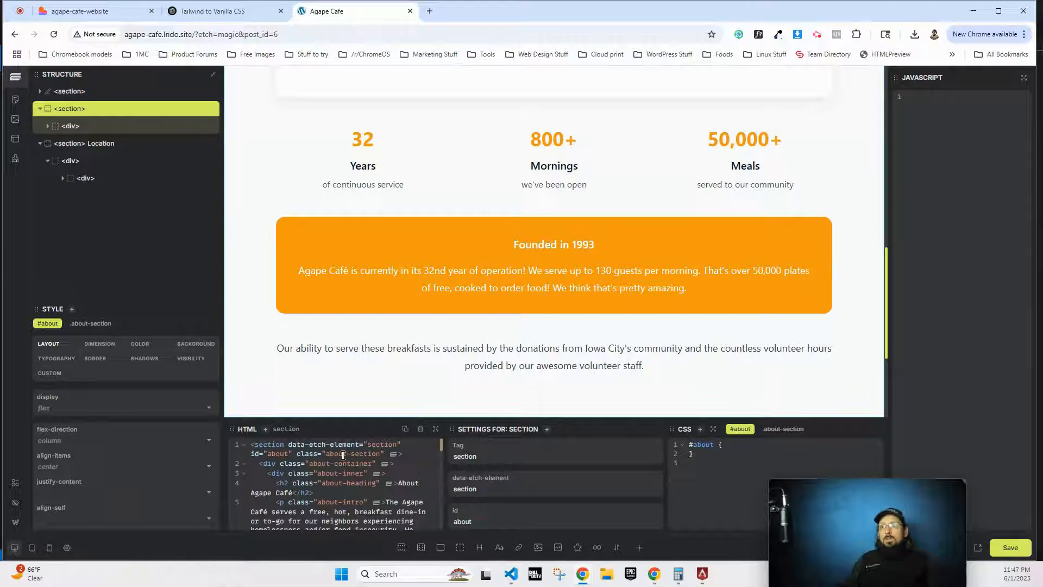
# - Try naming the About section through data-etch-element="About", saving and reloading the page, and compare its markup with the Location section
pyautogui.doubleClick(381, 446)
pyautogui.write('About')
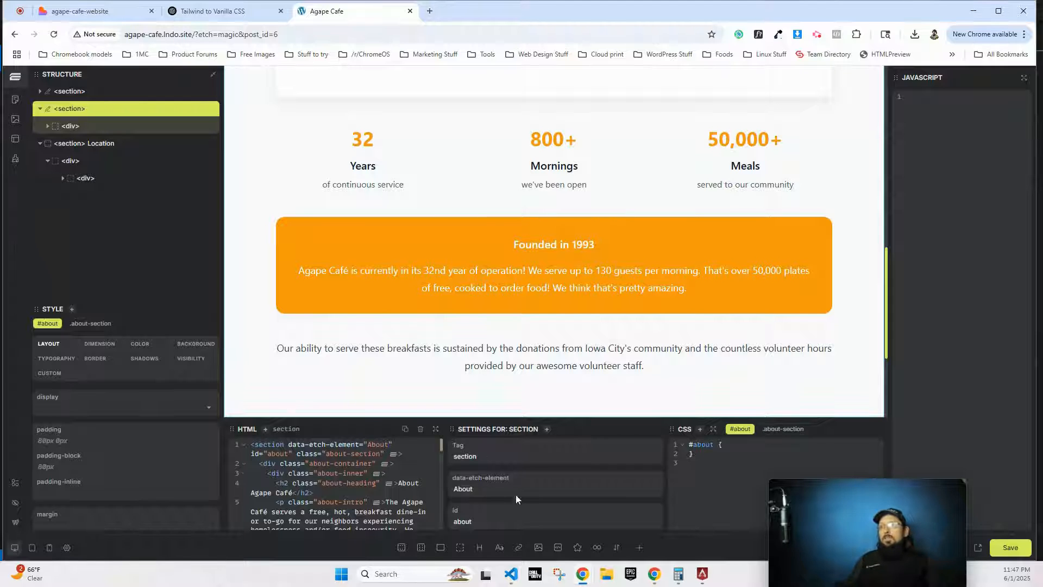
pyautogui.click(1004, 557)
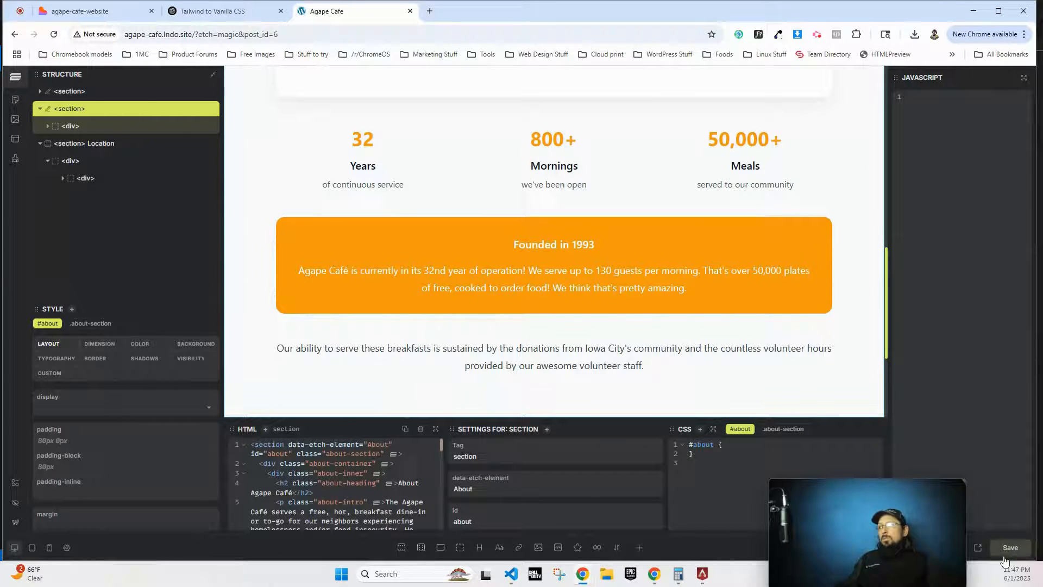
pyautogui.click(53, 34)
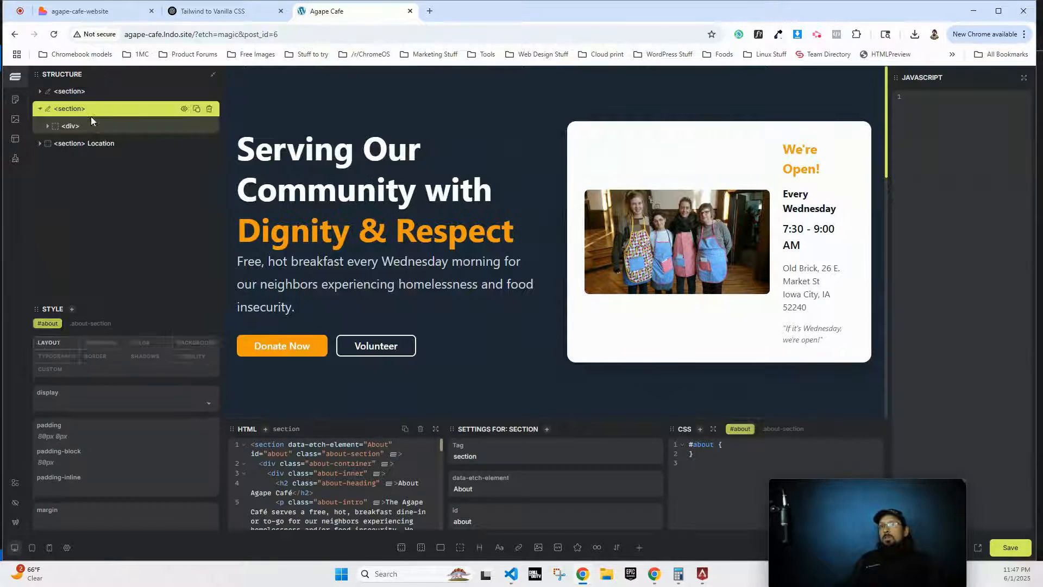
pyautogui.click(87, 143)
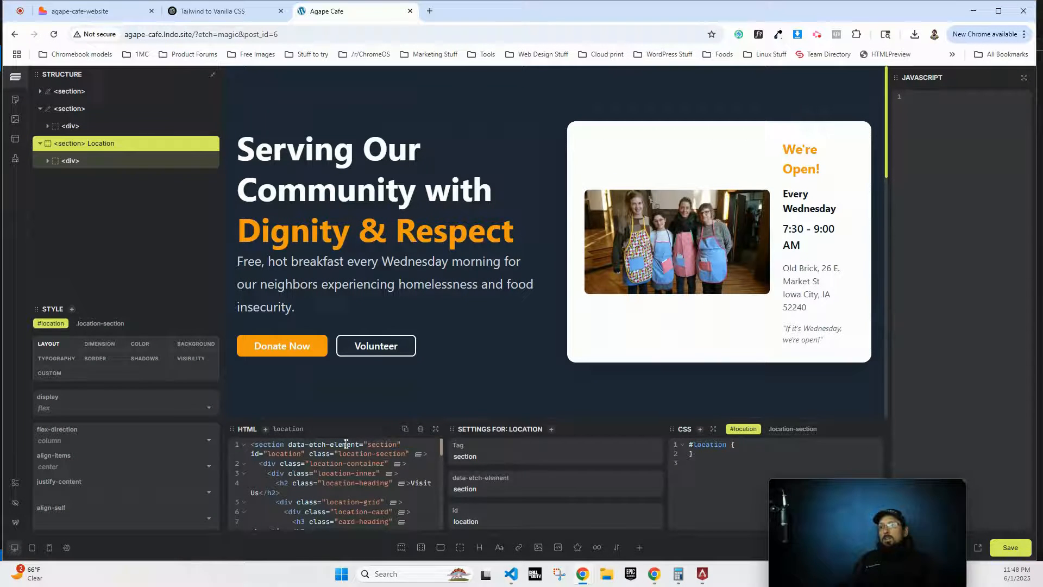
pyautogui.click(95, 110)
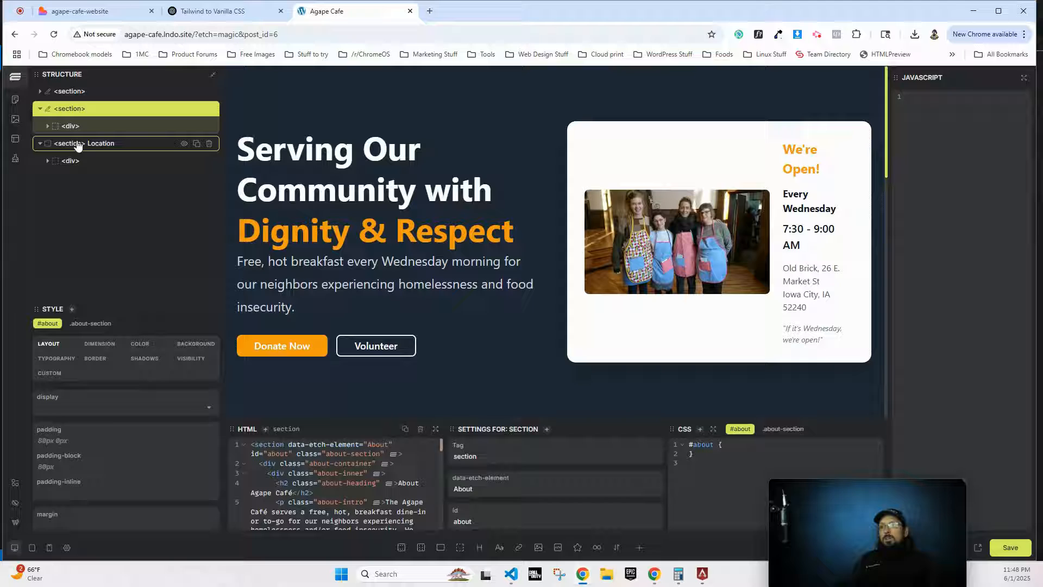
pyautogui.click(96, 146)
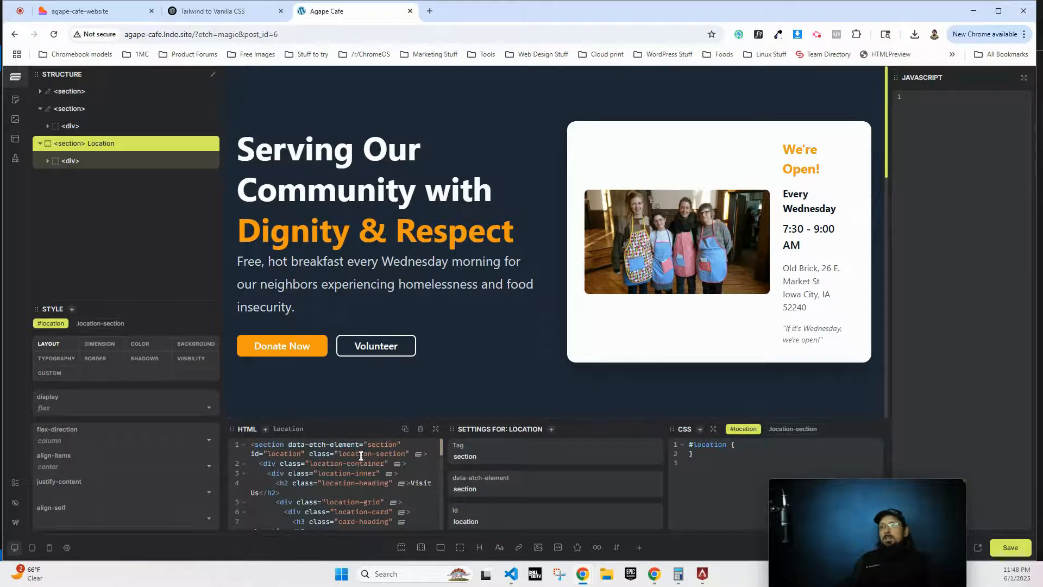
# - Set the About section's data-etch-element value to "section", save and reload the page, and recheck the section's markup
pyautogui.click(95, 109)
pyautogui.doubleClick(381, 442)
pyautogui.write('section')
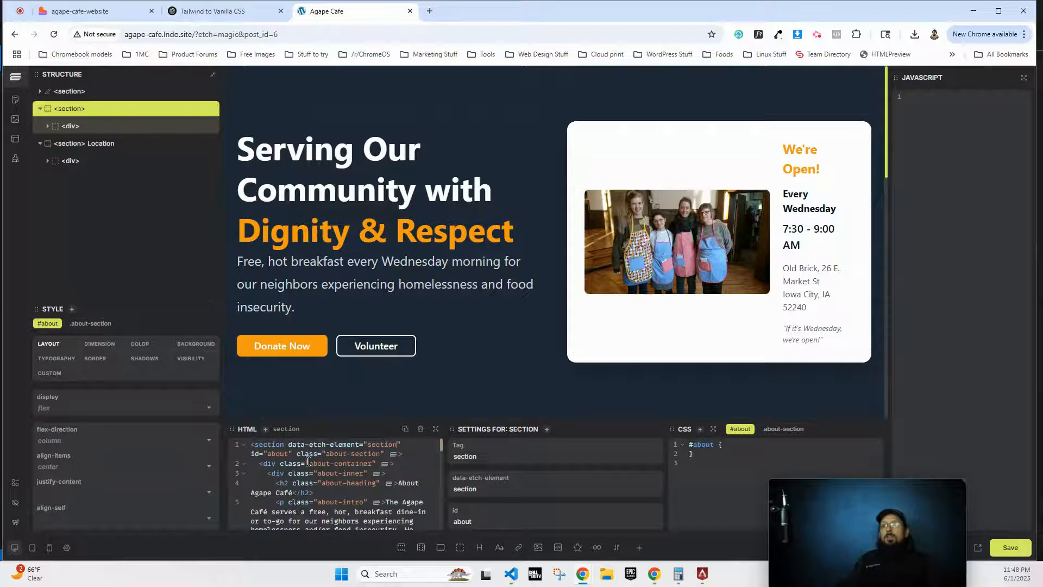
pyautogui.click(109, 91)
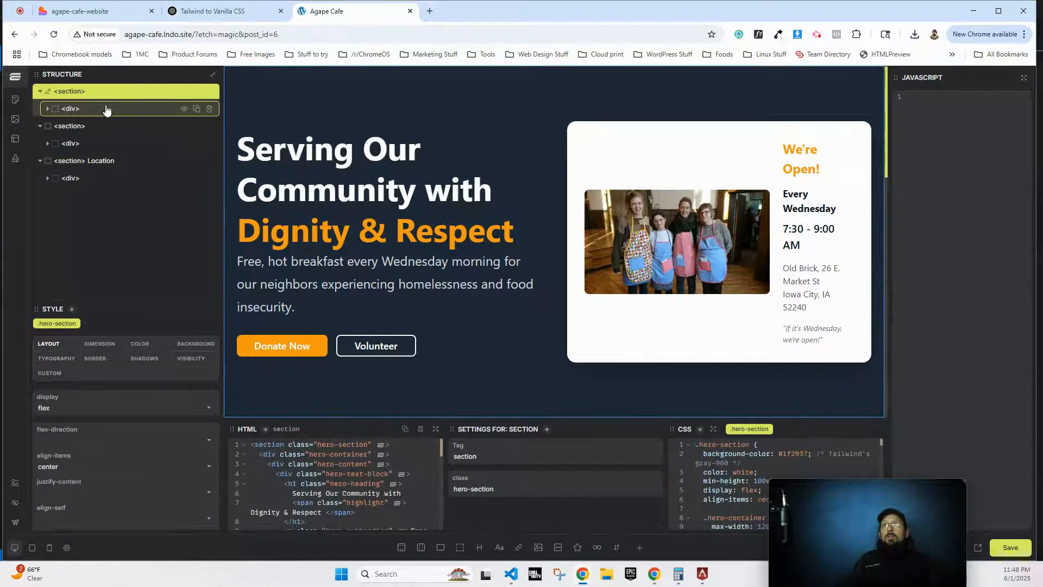
pyautogui.click(94, 125)
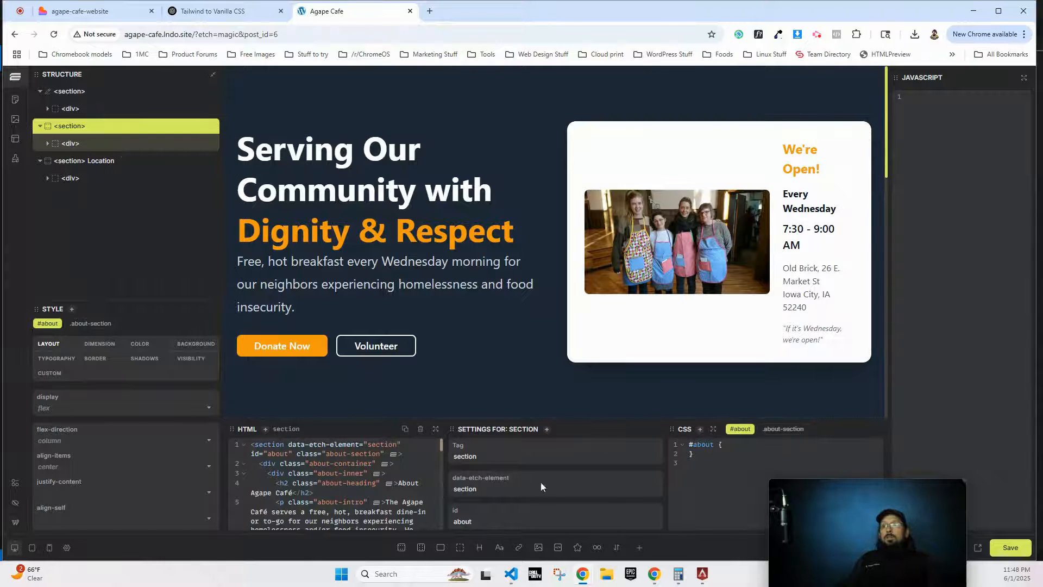
pyautogui.click(1010, 546)
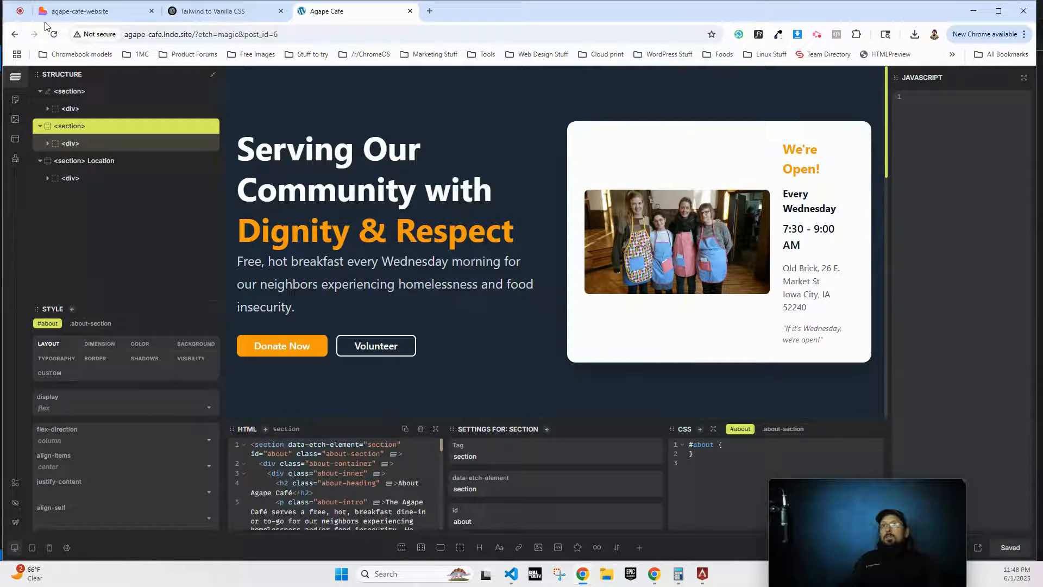
pyautogui.click(54, 34)
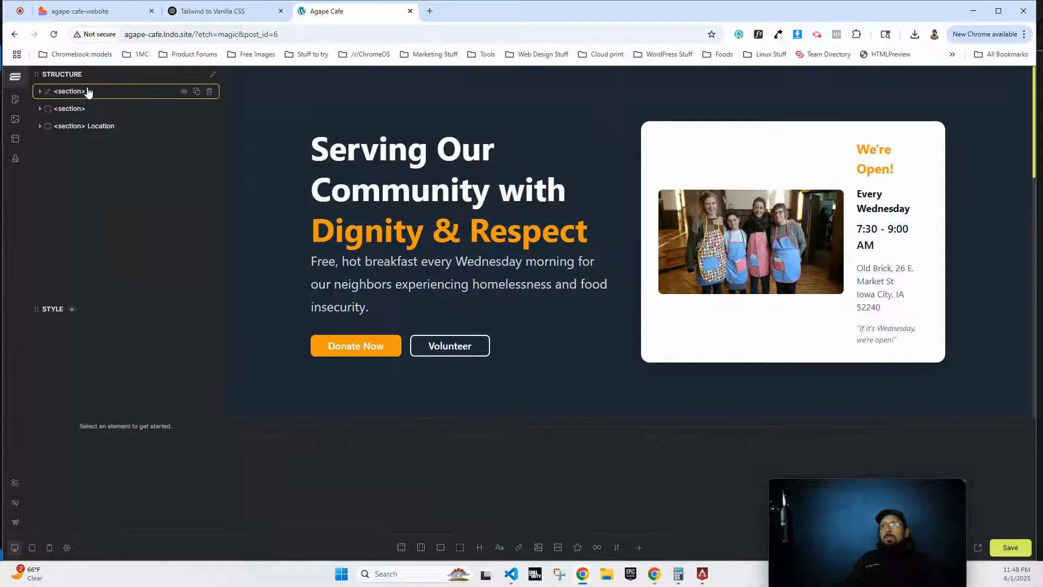
pyautogui.click(70, 108)
pyautogui.click(95, 143)
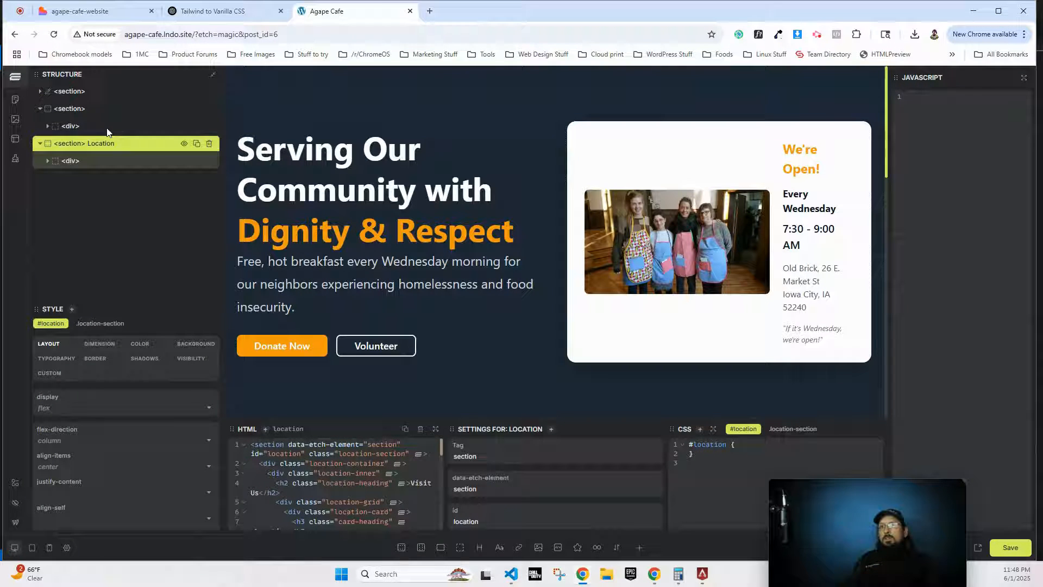
pyautogui.click(94, 120)
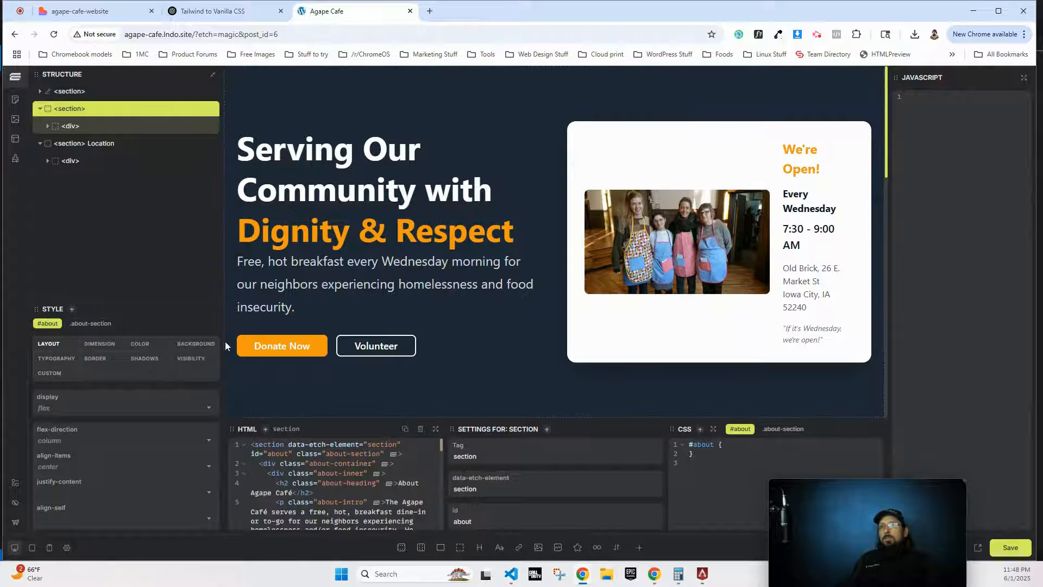
pyautogui.press('BackSpace')
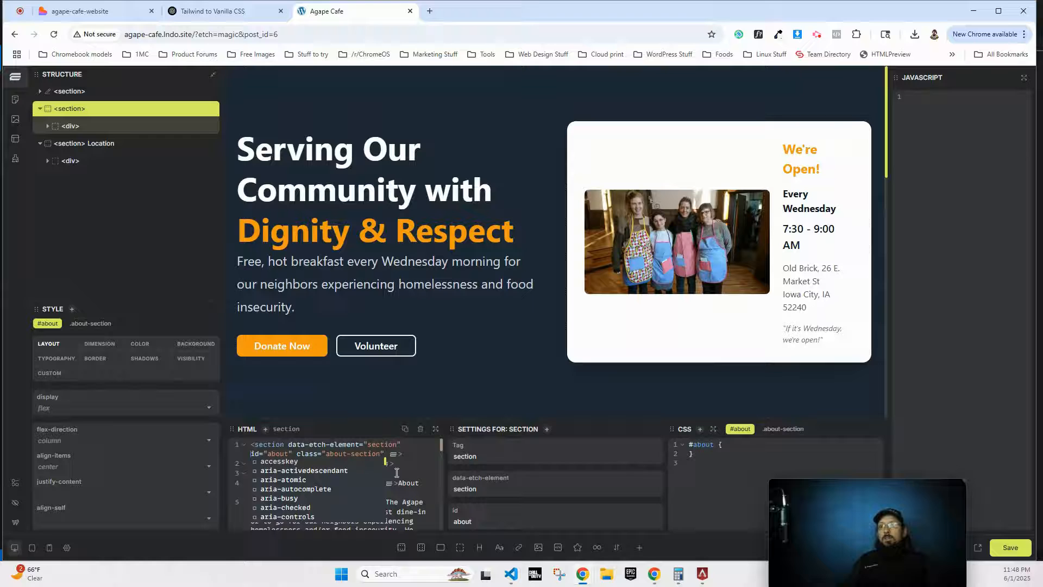
pyautogui.click(352, 444)
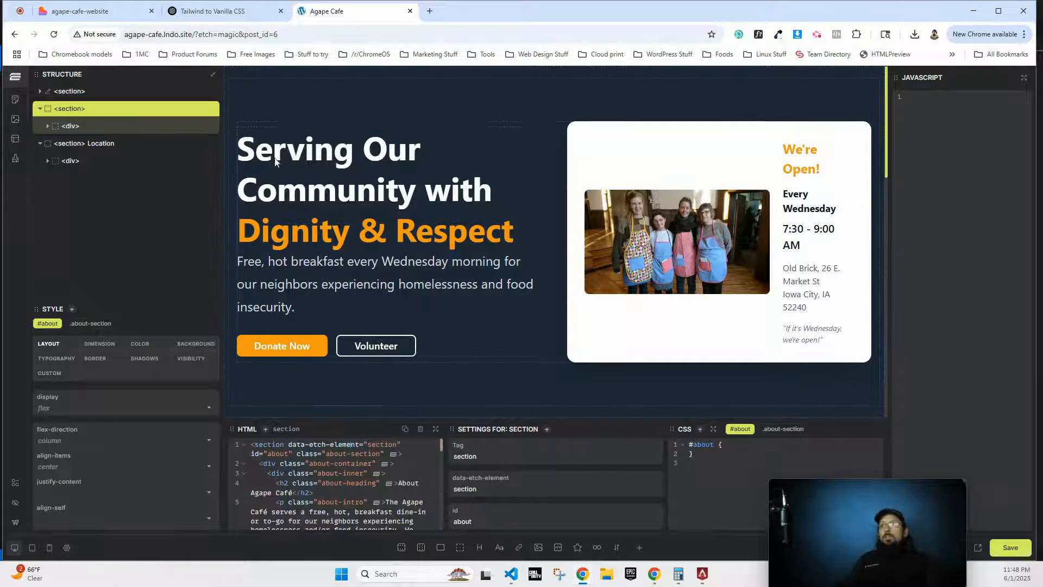
# - Switch to ChatGPT, copy everything nested inside the .location-section CSS rule, and return to the Etch editor
pyautogui.click(214, 13)
pyautogui.scroll(-3, 429, 217)
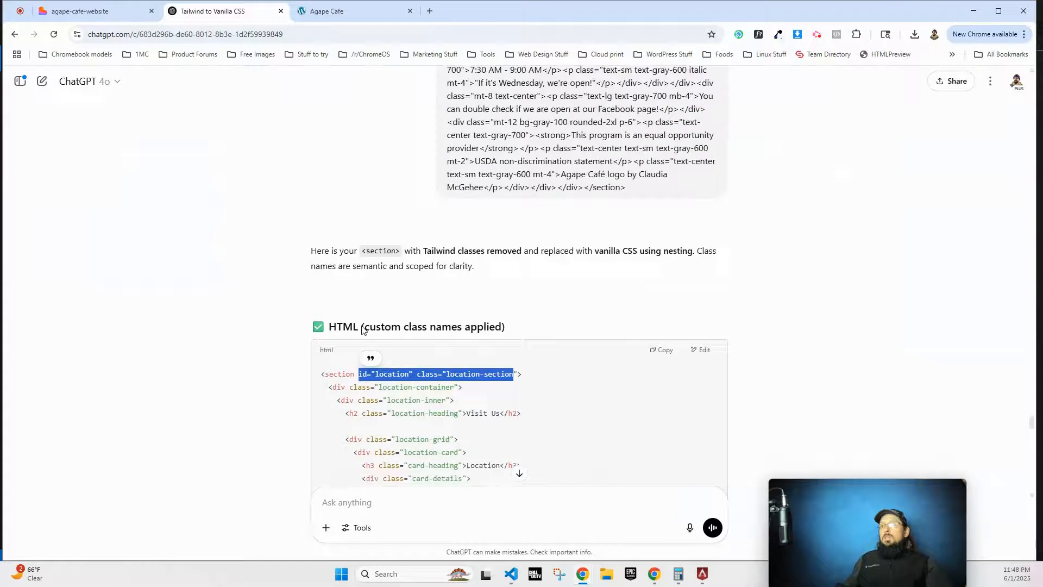
pyautogui.scroll(-10, 431, 179)
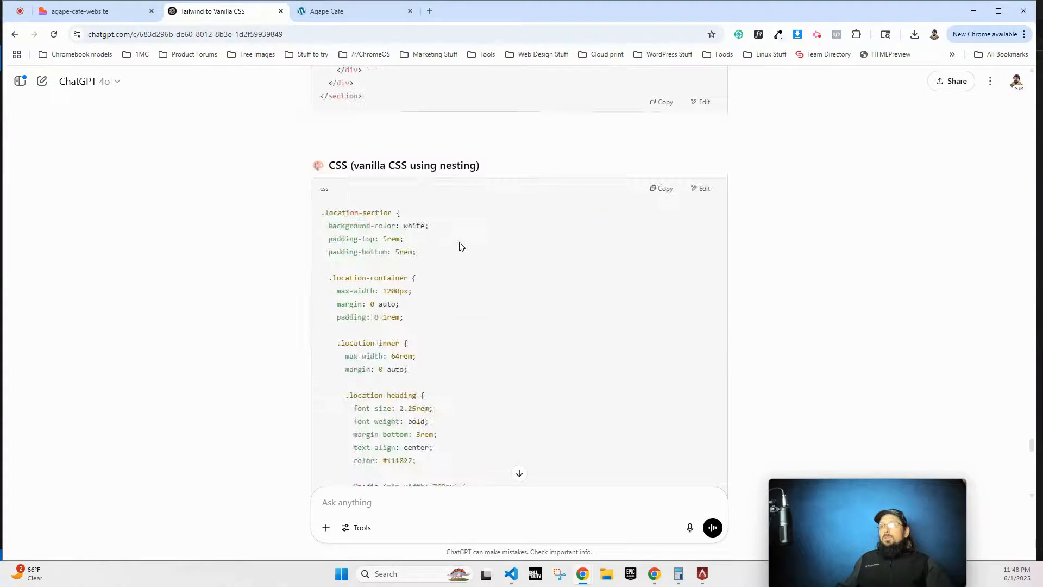
pyautogui.moveTo(328, 226); pyautogui.dragTo(358, 298)
pyautogui.scroll(-3, 358, 297)
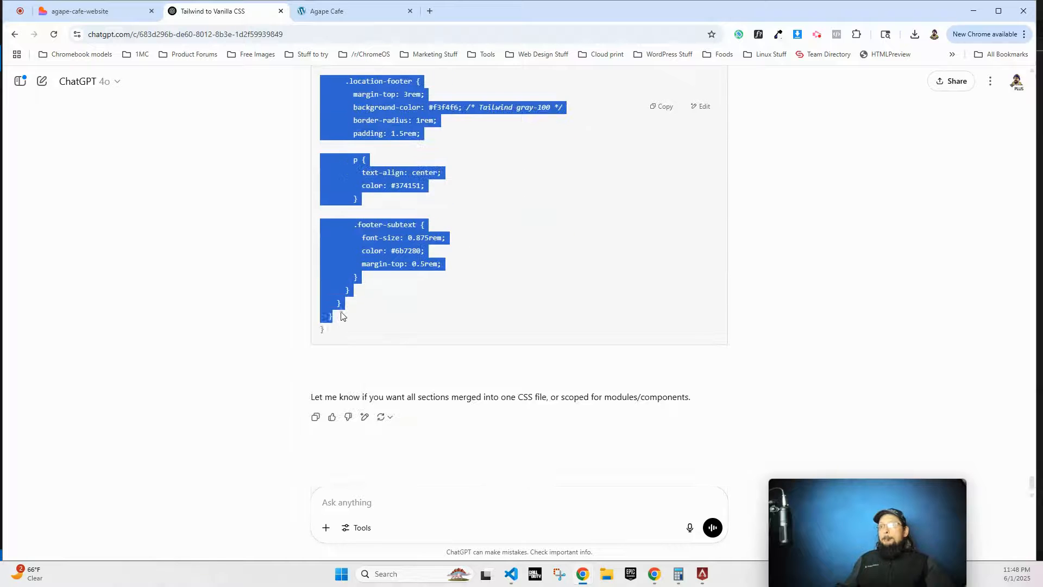
pyautogui.click(337, 11)
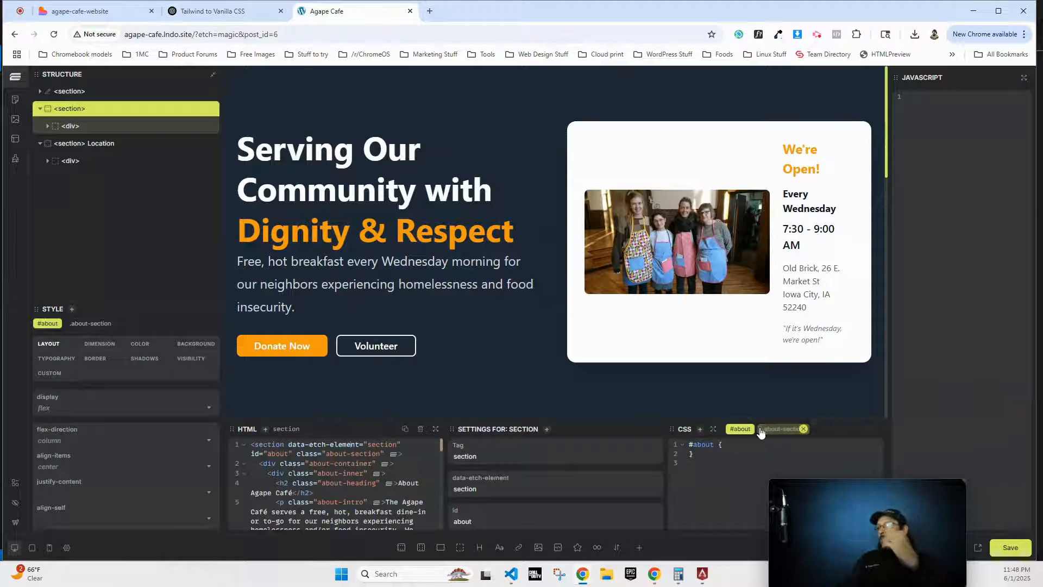
# - Paste the copied rules into the Location section's .location-section class CSS and check the styled Visit Us section in the preview
pyautogui.click(783, 428)
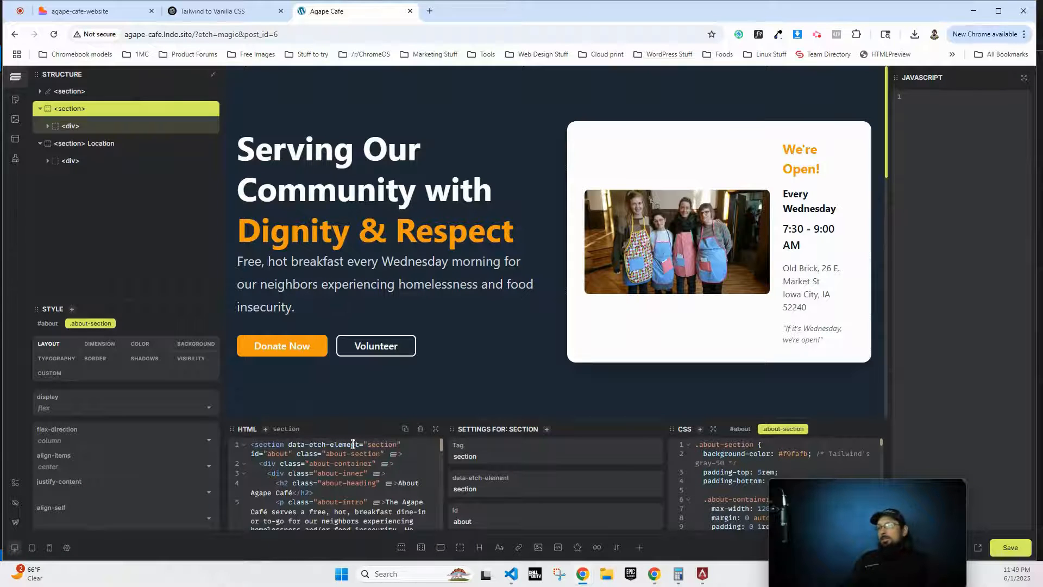
pyautogui.click(69, 146)
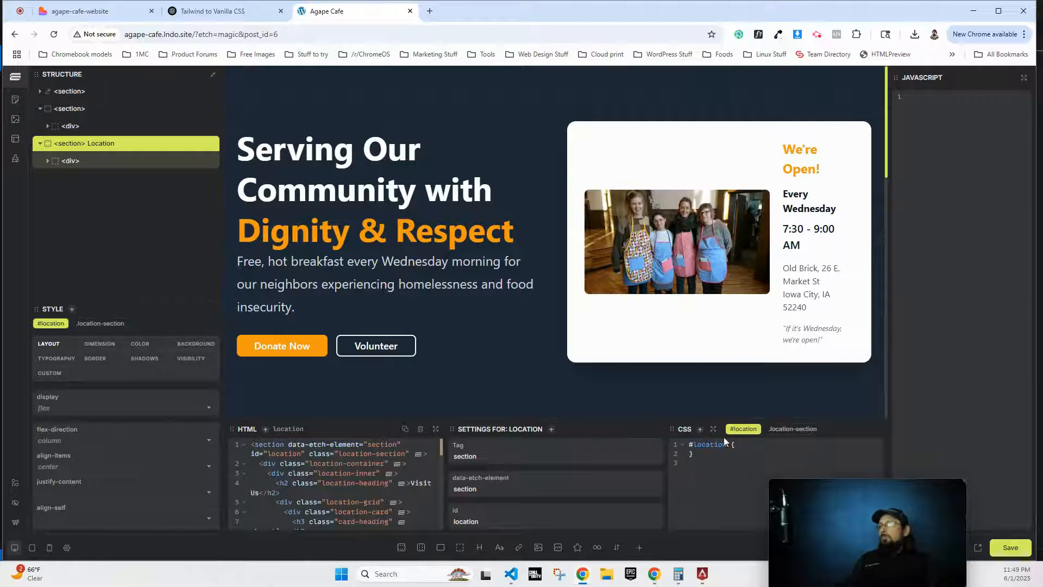
pyautogui.click(793, 430)
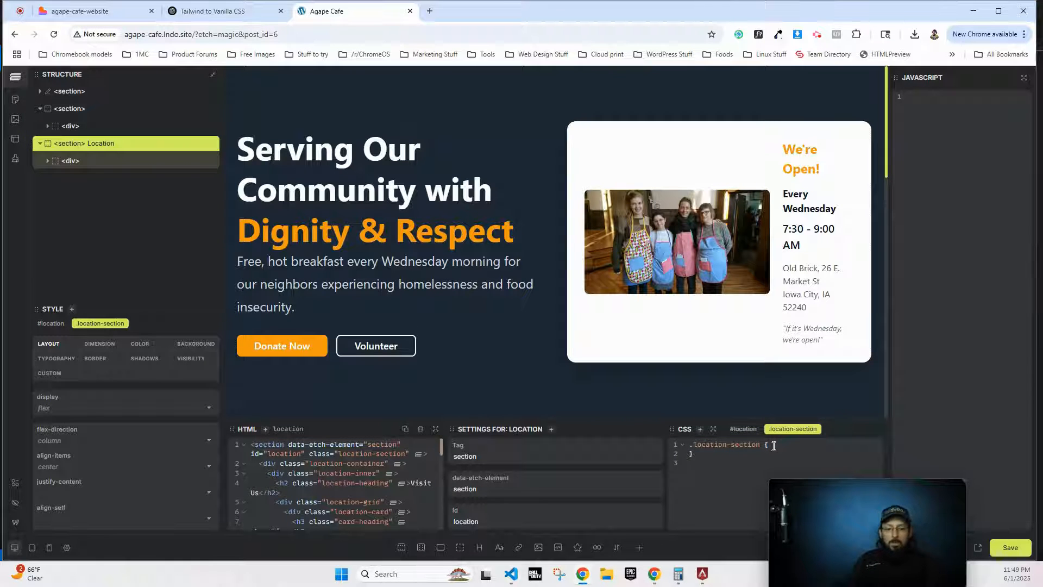
pyautogui.click(773, 446)
pyautogui.press('Return')
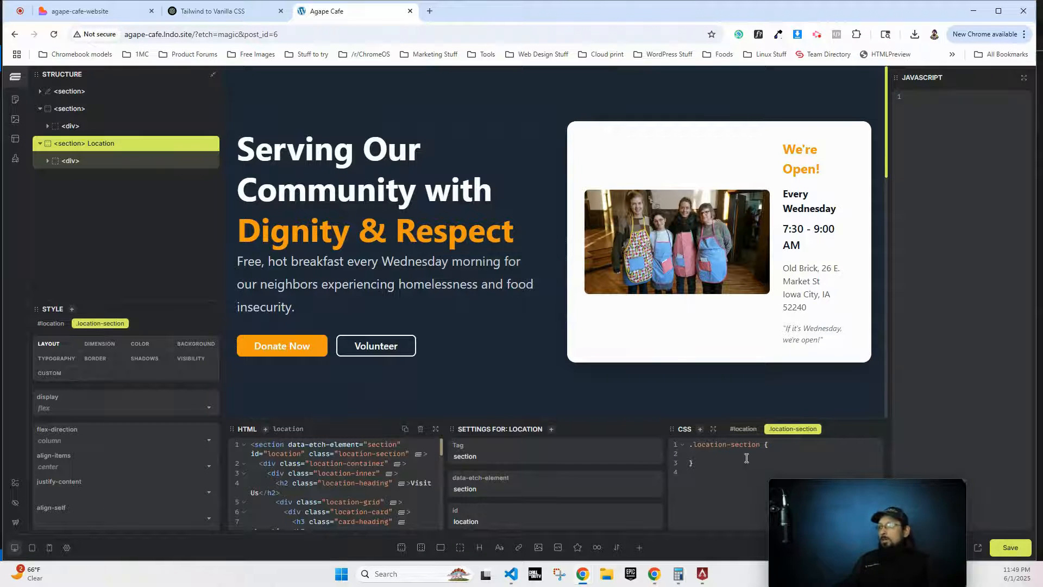
pyautogui.hotkey('ctrl', 'v')
pyautogui.scroll(15, 747, 452)
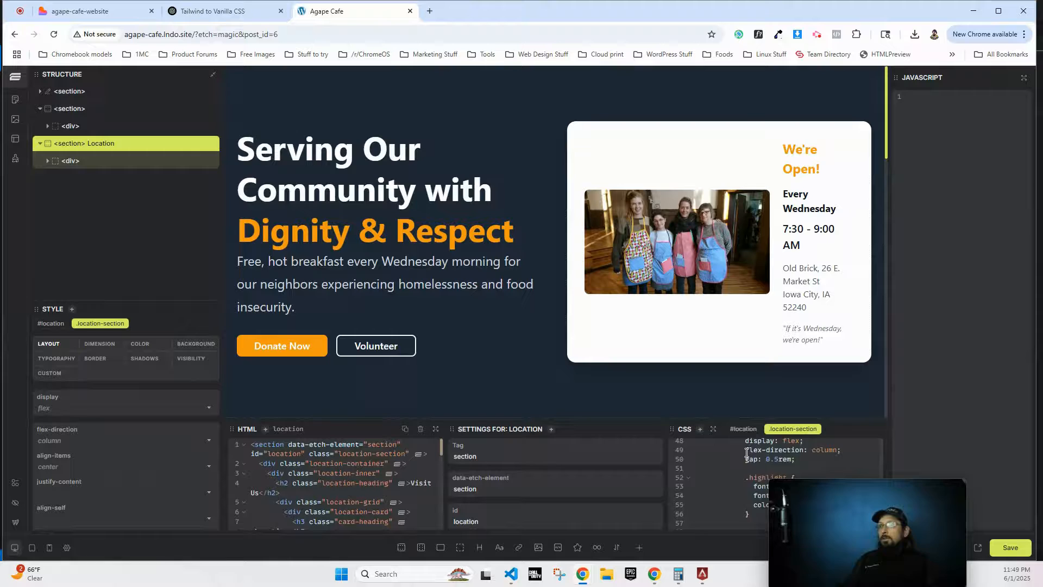
pyautogui.scroll(-18, 507, 253)
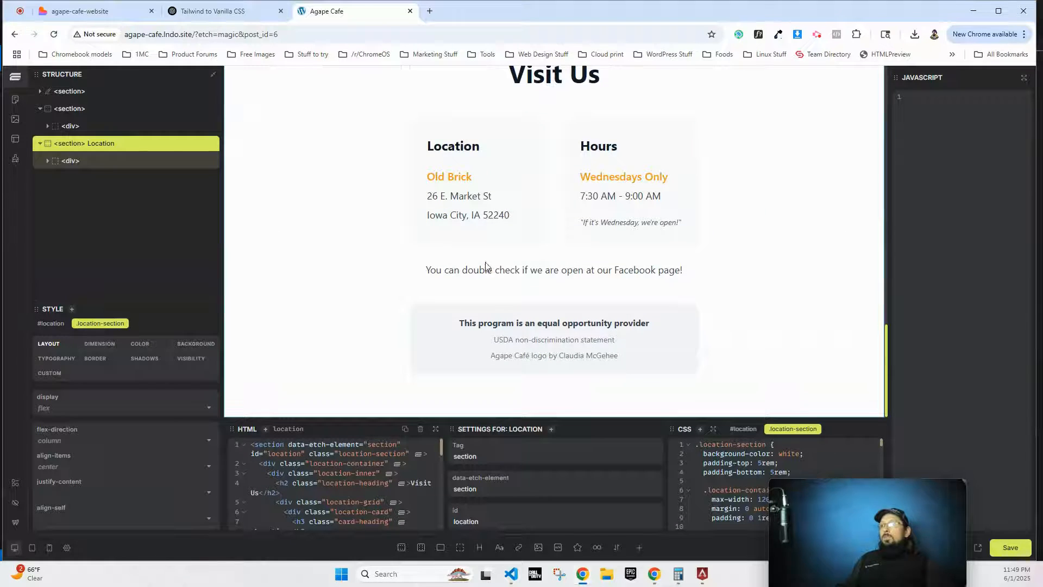
# - On the Lovable site, inspect the Support Our Mission area and copy the full HTML of the donate section element
pyautogui.click(222, 11)
pyautogui.click(98, 11)
pyautogui.scroll(-8, 263, 210)
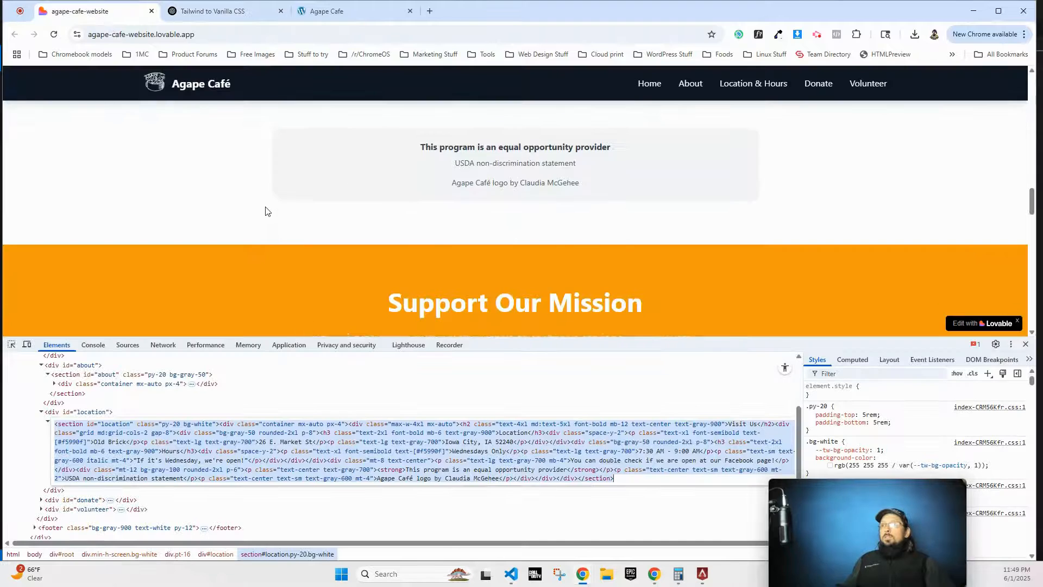
pyautogui.rightClick(142, 139)
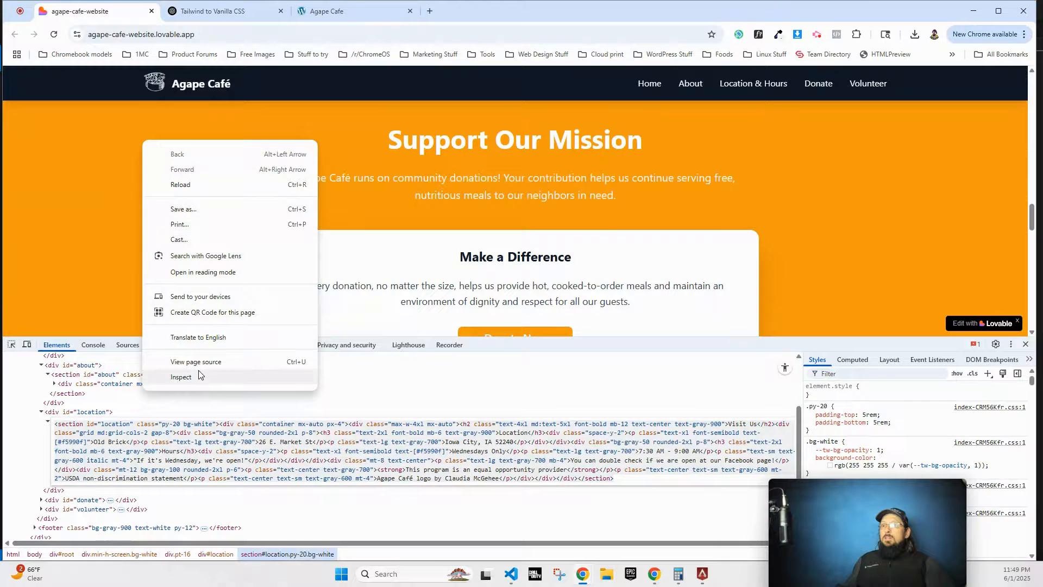
pyautogui.click(179, 377)
pyautogui.click(89, 533)
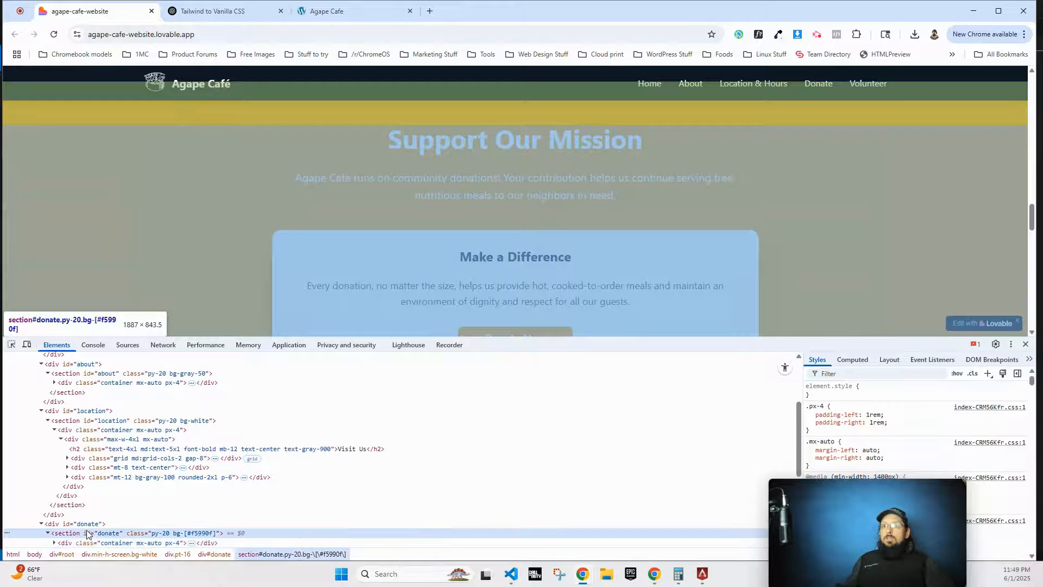
pyautogui.rightClick(88, 531)
pyautogui.click(141, 227)
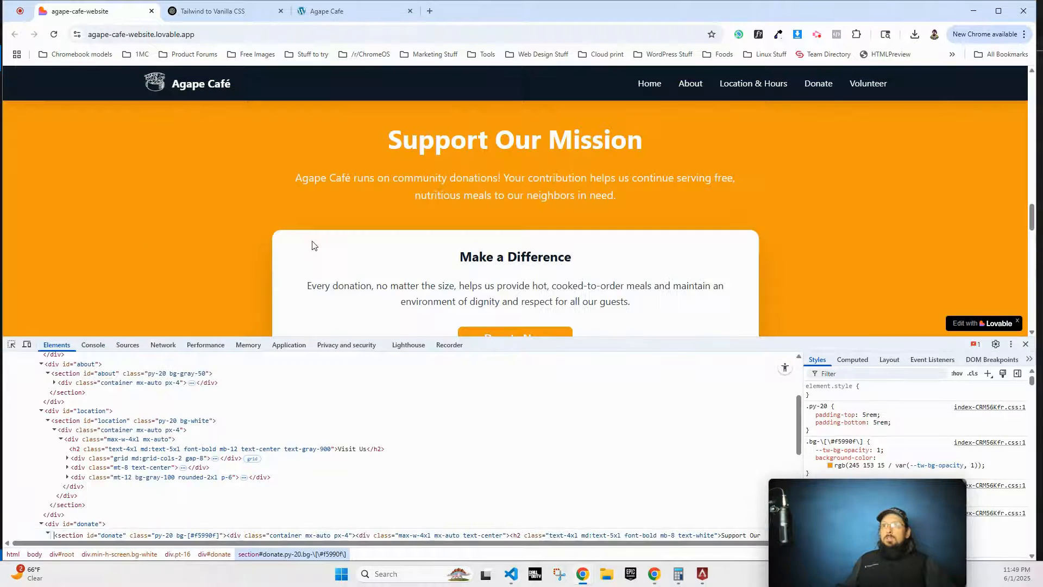
pyautogui.hotkey('ctrl', 'a')
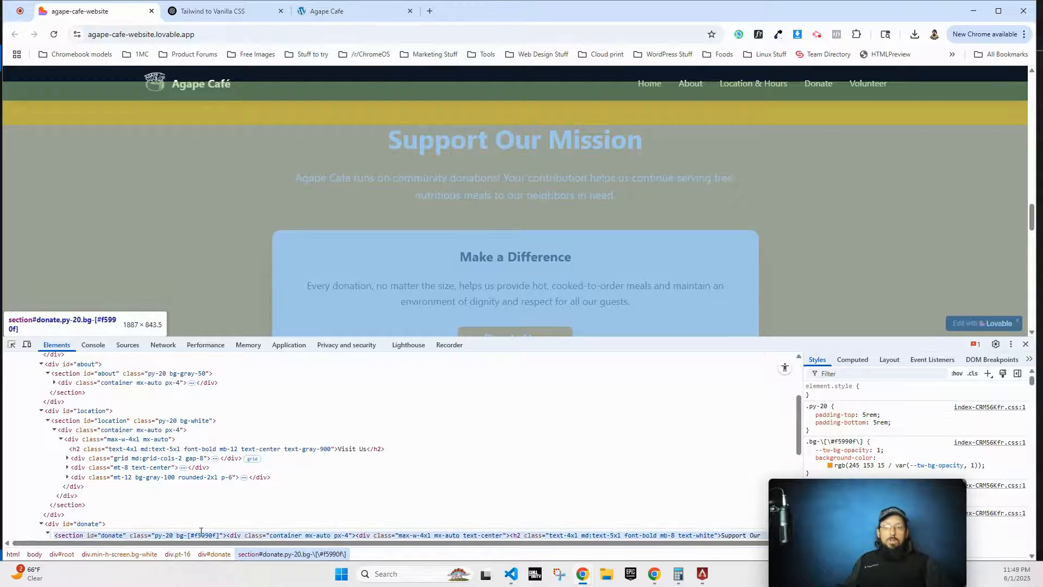
# - Send the copied donate section markup to ChatGPT for conversion to vanilla CSS
pyautogui.hotkey('ctrl', 'Tab')
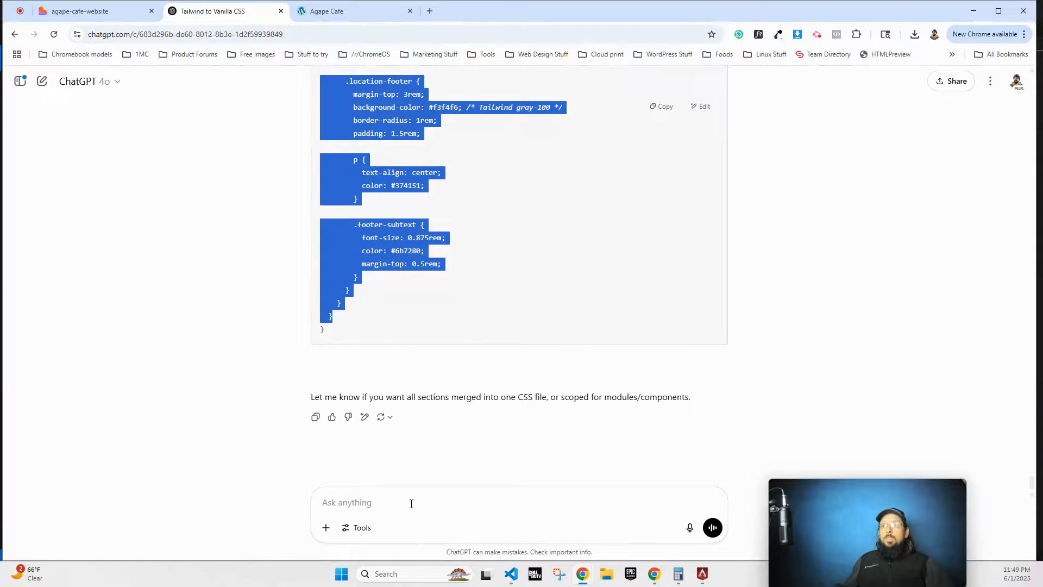
pyautogui.click(411, 503)
pyautogui.hotkey('ctrl', 'v')
pyautogui.press('Return')
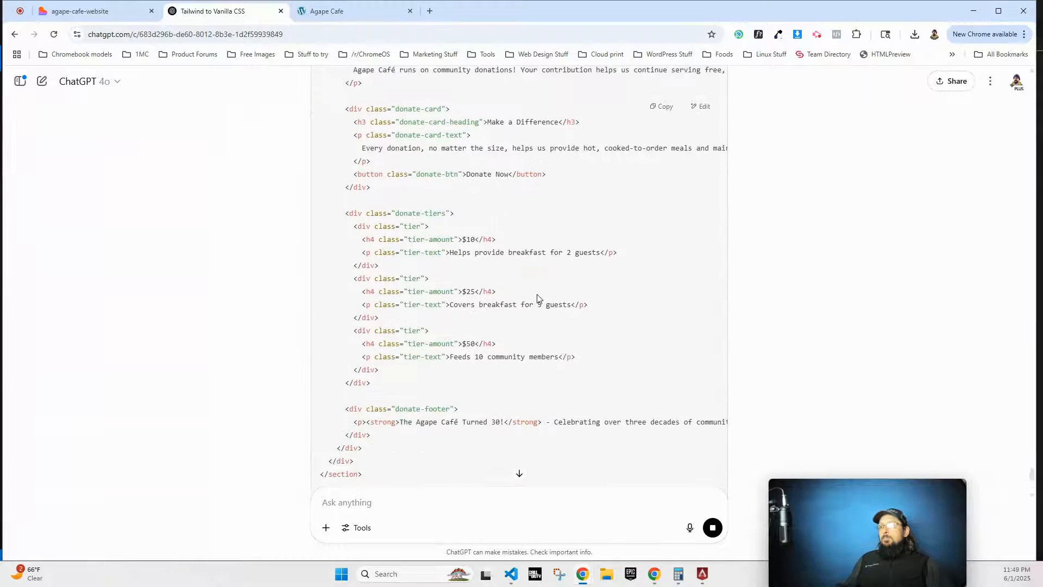
# - Copy the donate-container div with all its contents from ChatGPT's converted HTML, leaving out the section tags, and return to Etch
pyautogui.scroll(7, 535, 297)
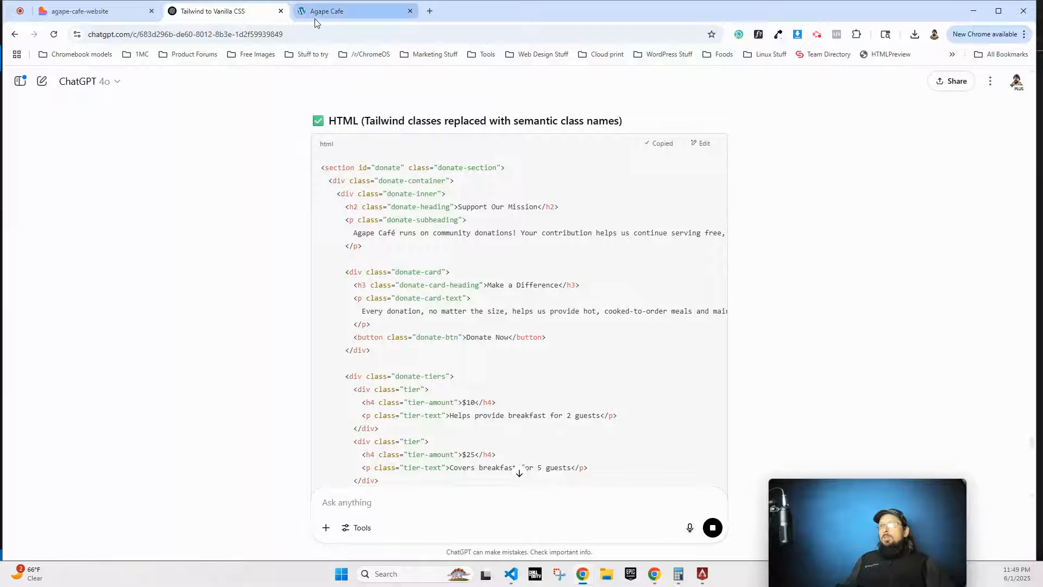
pyautogui.click(299, 12)
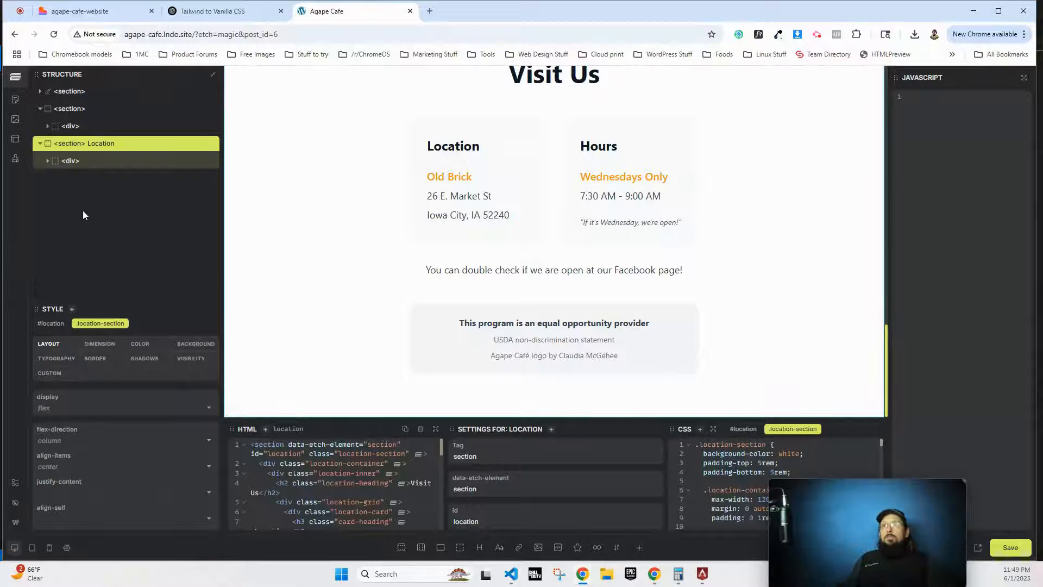
pyautogui.click(230, 13)
pyautogui.moveTo(326, 180); pyautogui.dragTo(369, 301)
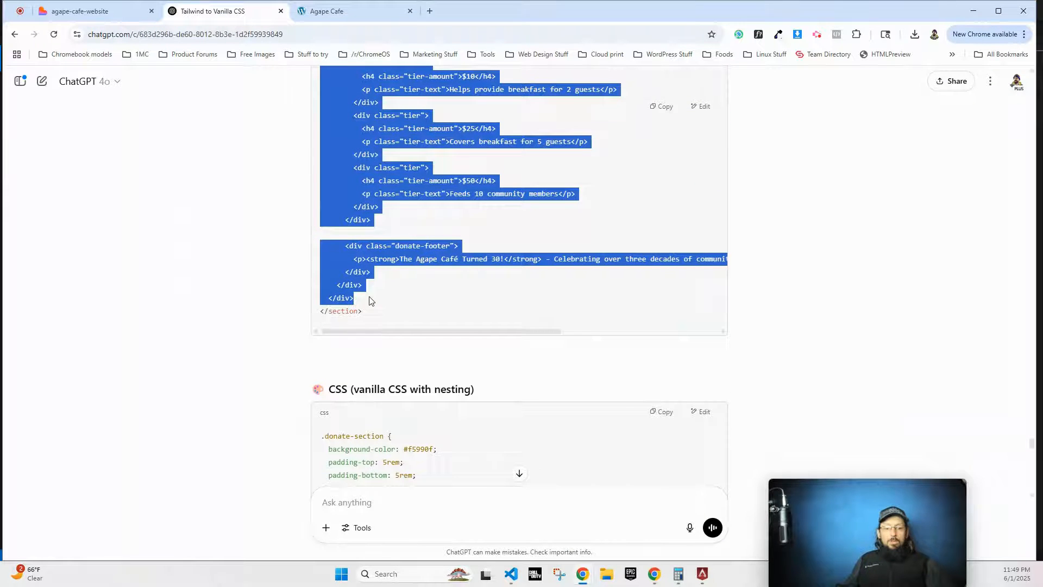
pyautogui.click(335, 10)
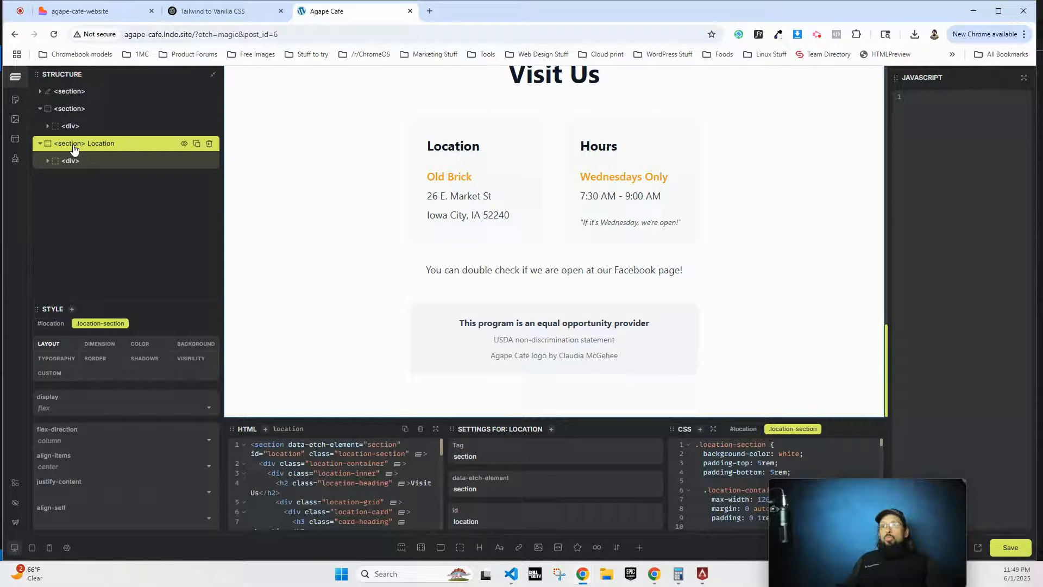
# - Add a new section after Location and replace its default container div with the copied donate-container markup
pyautogui.click(400, 550)
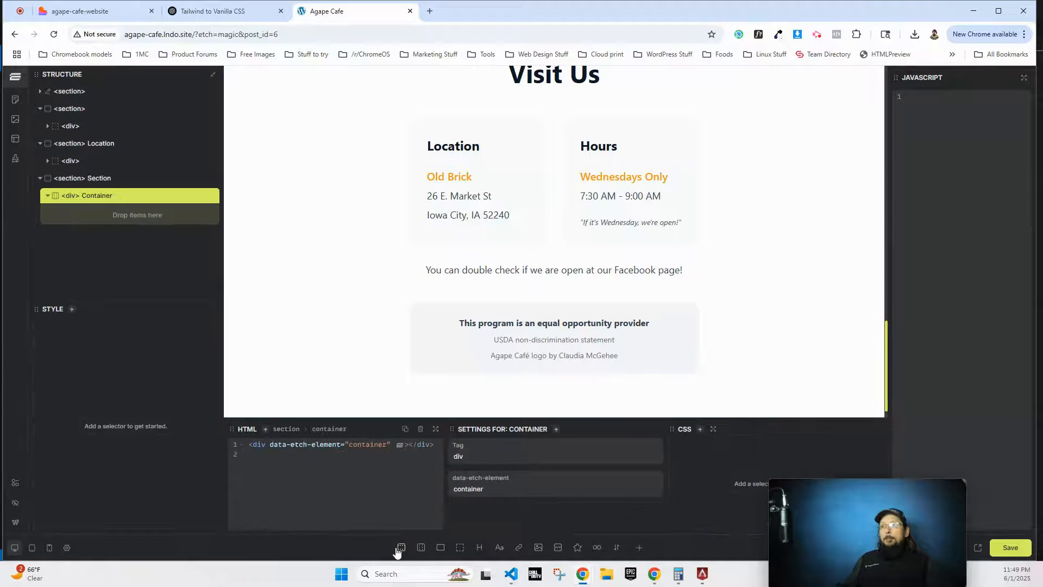
pyautogui.click(99, 178)
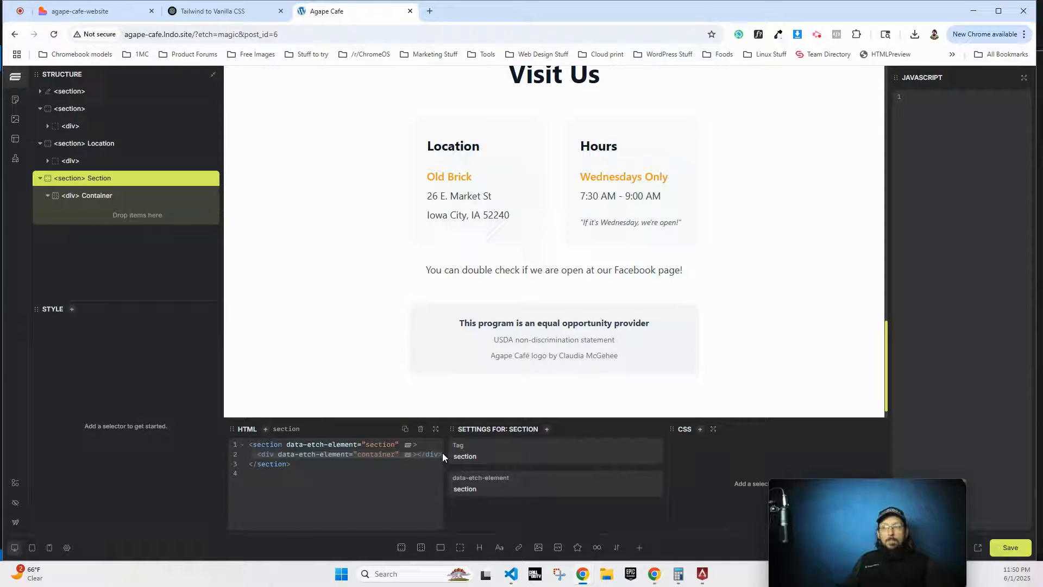
pyautogui.hotkey('ctrl', 'v')
pyautogui.scroll(8, 341, 496)
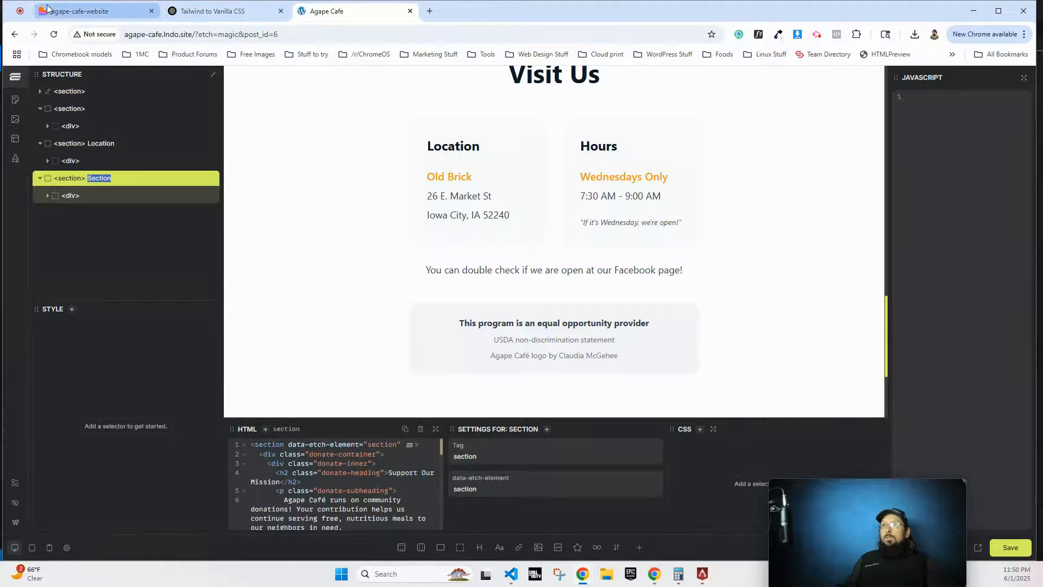
# - Copy id="donate" class="donate-section" from ChatGPT's HTML into the new section's opening tag and rename the section to "Donate"
pyautogui.click(97, 10)
pyautogui.click(374, 12)
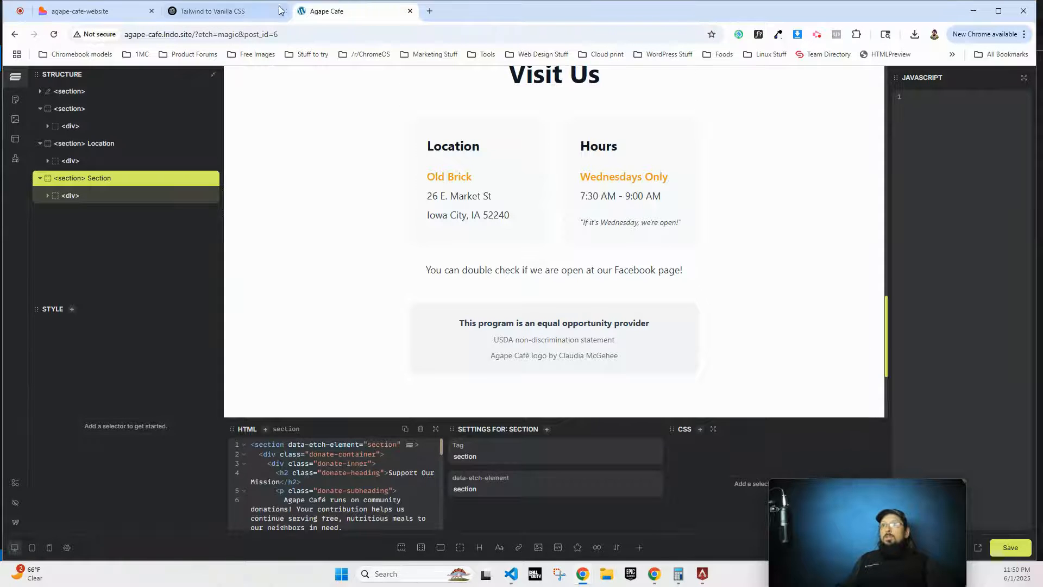
pyautogui.click(217, 11)
pyautogui.scroll(10, 442, 256)
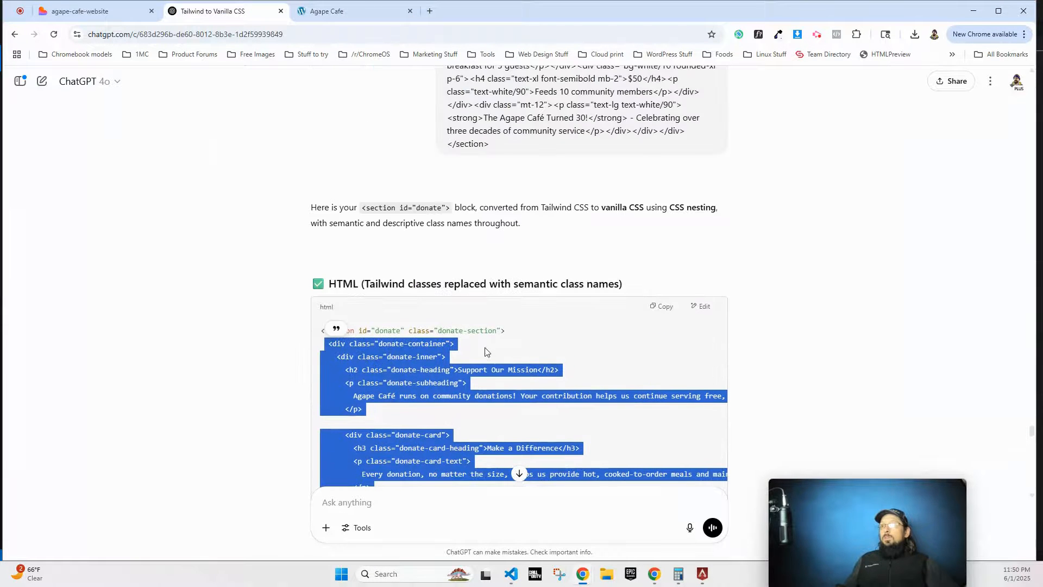
pyautogui.moveTo(501, 329); pyautogui.dragTo(357, 341)
pyautogui.hotkey('ctrl', 'c')
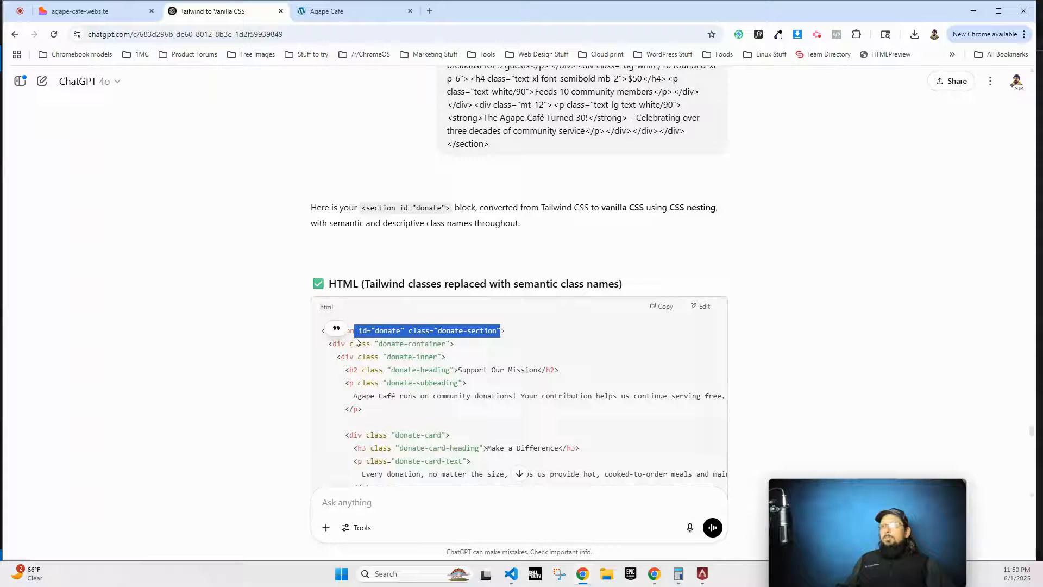
pyautogui.click(304, 12)
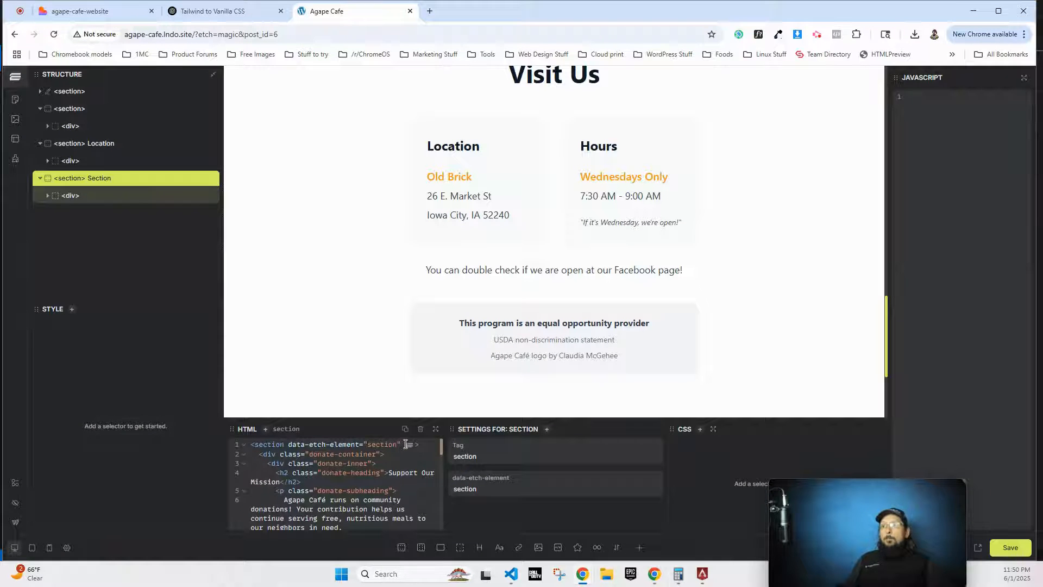
pyautogui.hotkey('ctrl', 'v')
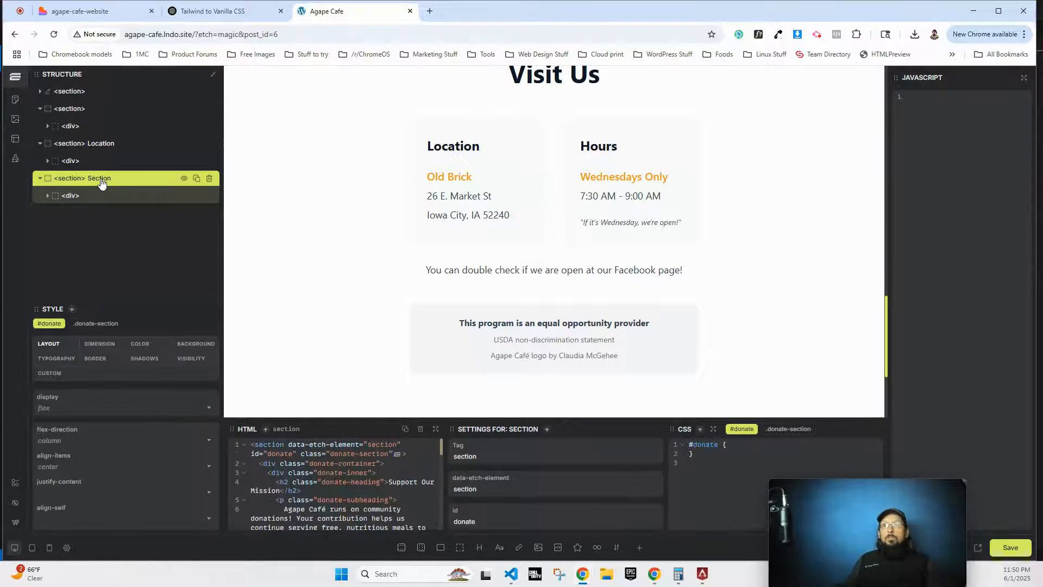
pyautogui.write('Donate')
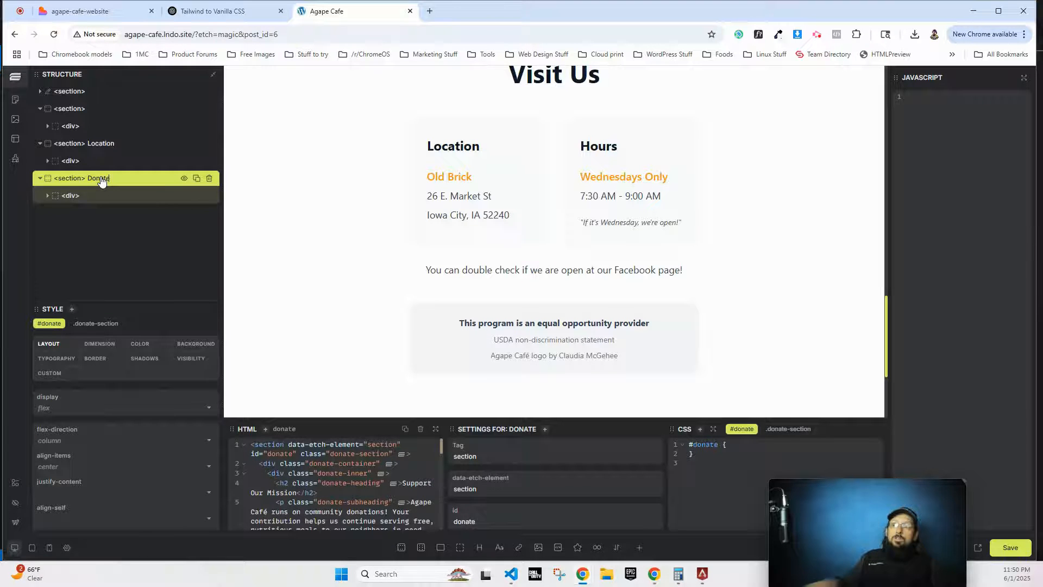
pyautogui.press('Return')
# - Copy the rules inside the .donate-section block of ChatGPT's converted CSS, without the outer selector and closing brace, and return to Etch
pyautogui.click(212, 11)
pyautogui.scroll(-10, 335, 292)
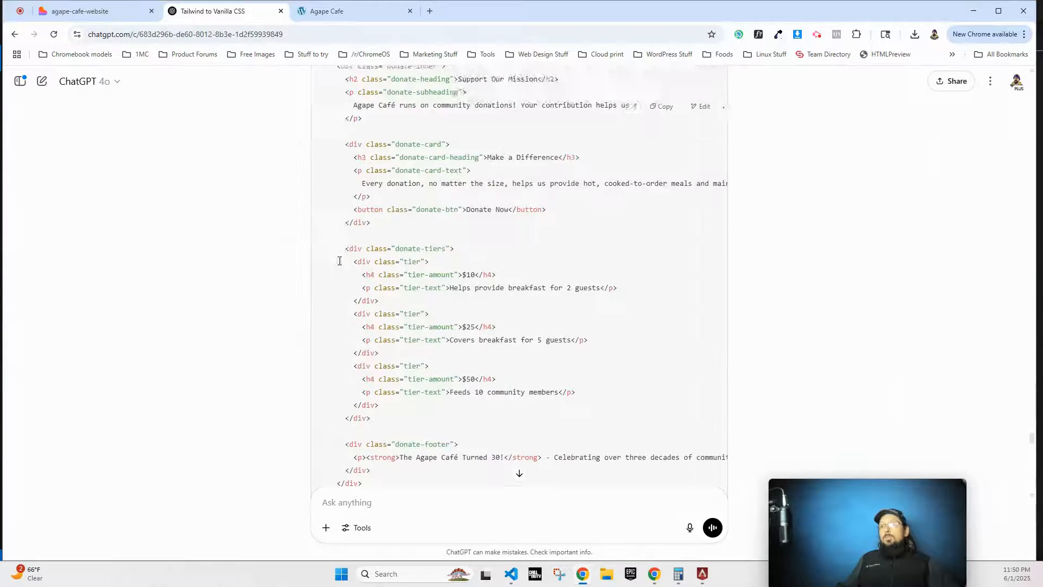
pyautogui.moveTo(366, 371); pyautogui.dragTo(346, 391)
pyautogui.click(326, 11)
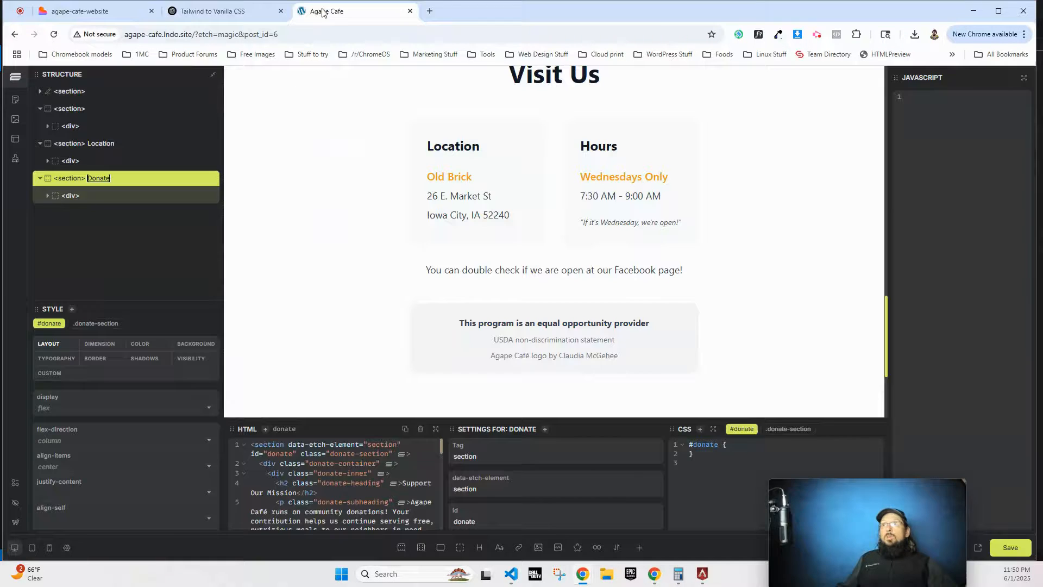
# - Paste the copied rules between the braces of the Donate section's .donate-section class and check the styled result on the canvas
pyautogui.click(795, 434)
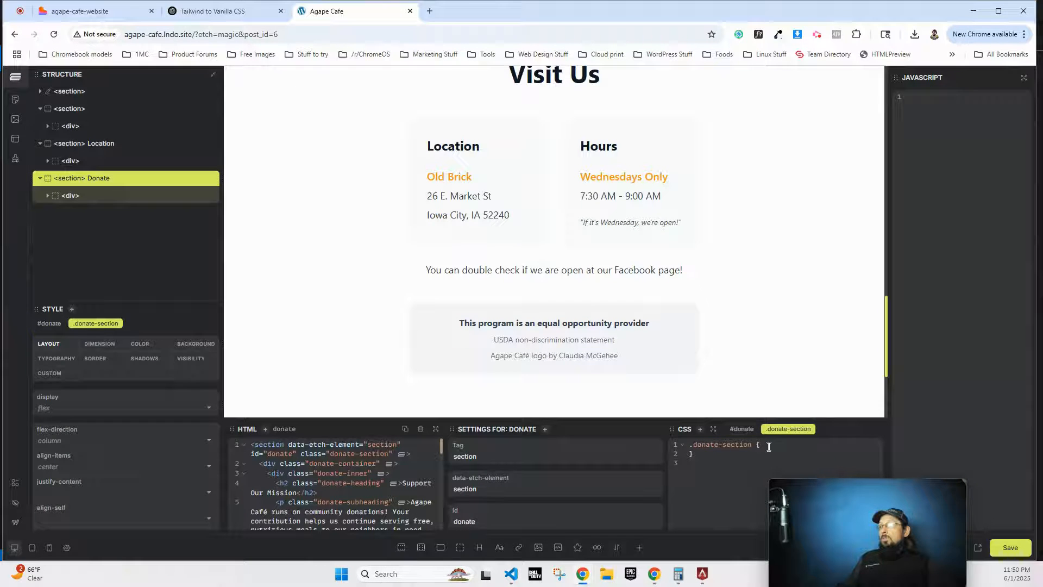
pyautogui.hotkey('ctrl', 'v')
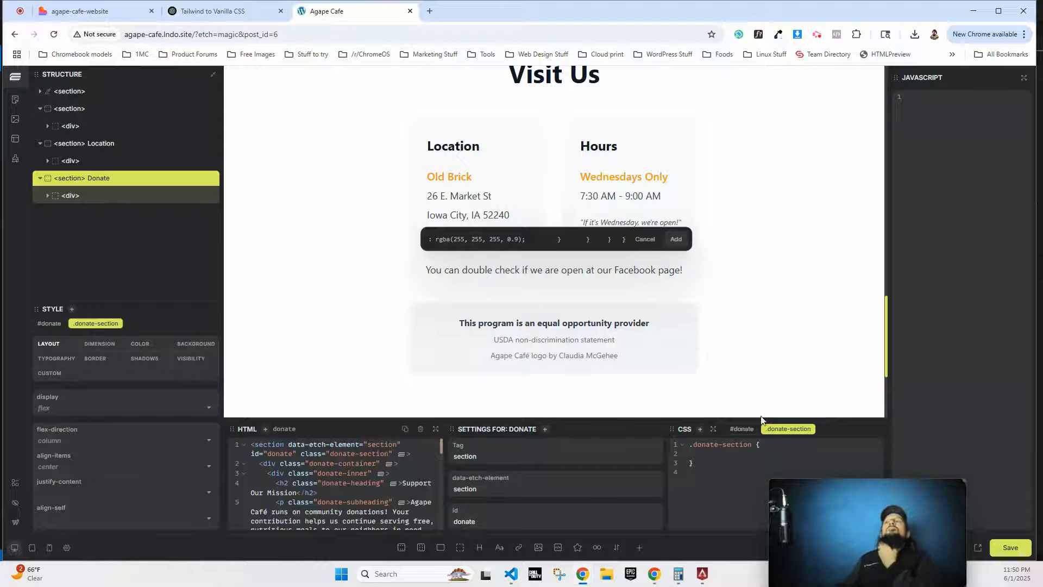
pyautogui.click(717, 456)
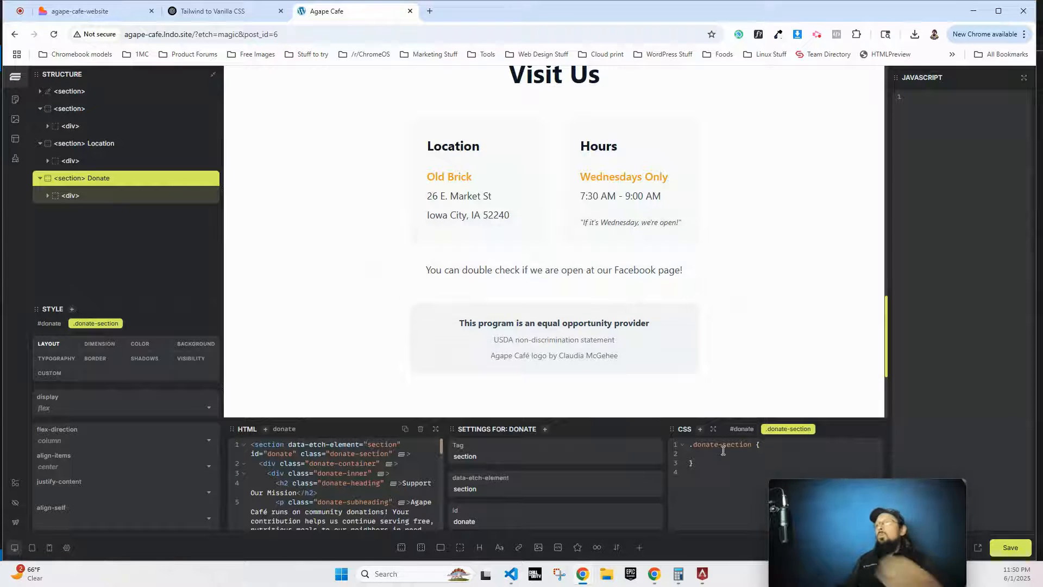
pyautogui.hotkey('ctrl', 'v')
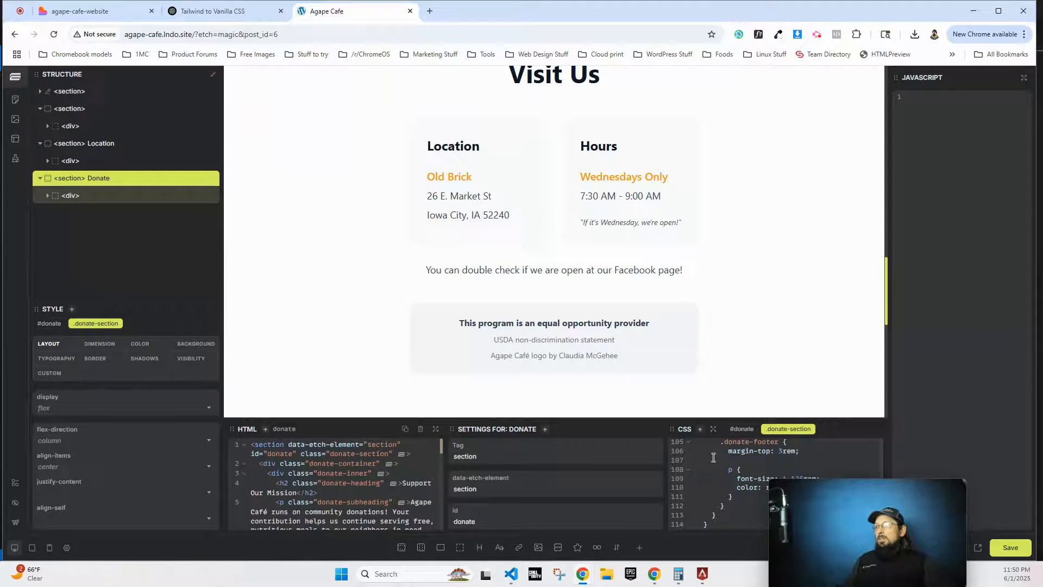
pyautogui.scroll(-10, 672, 317)
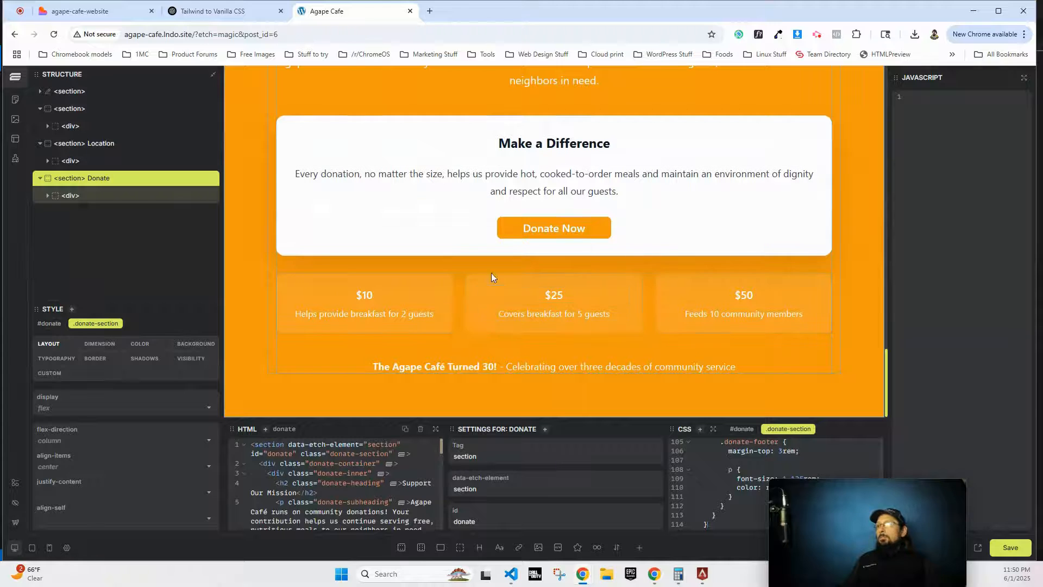
# - Switch to the Lovable-made site and inspect the "Join Our Team" section that follows the donate section
pyautogui.click(218, 12)
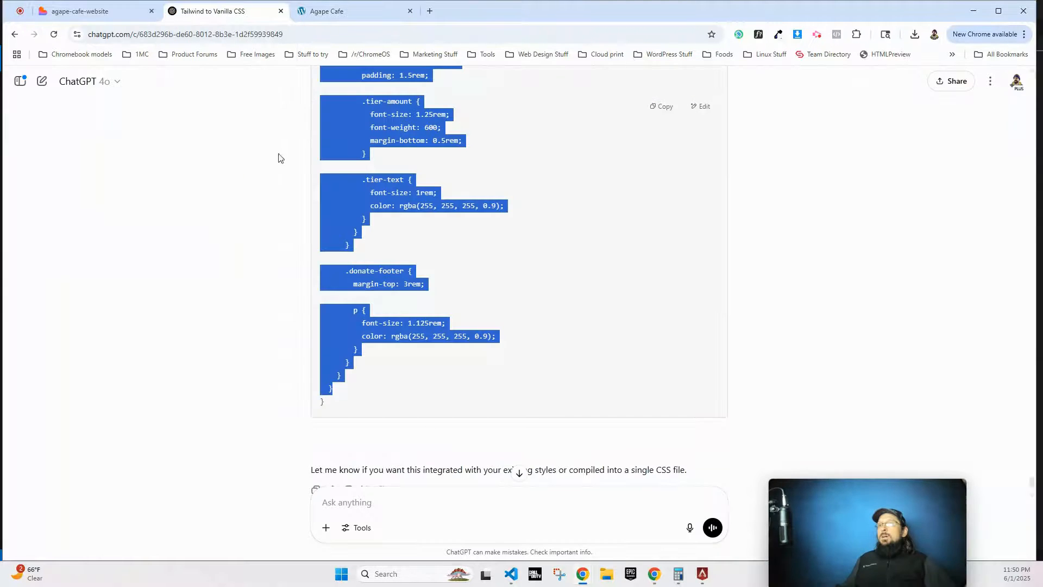
pyautogui.click(115, 20)
pyautogui.scroll(-6, 313, 199)
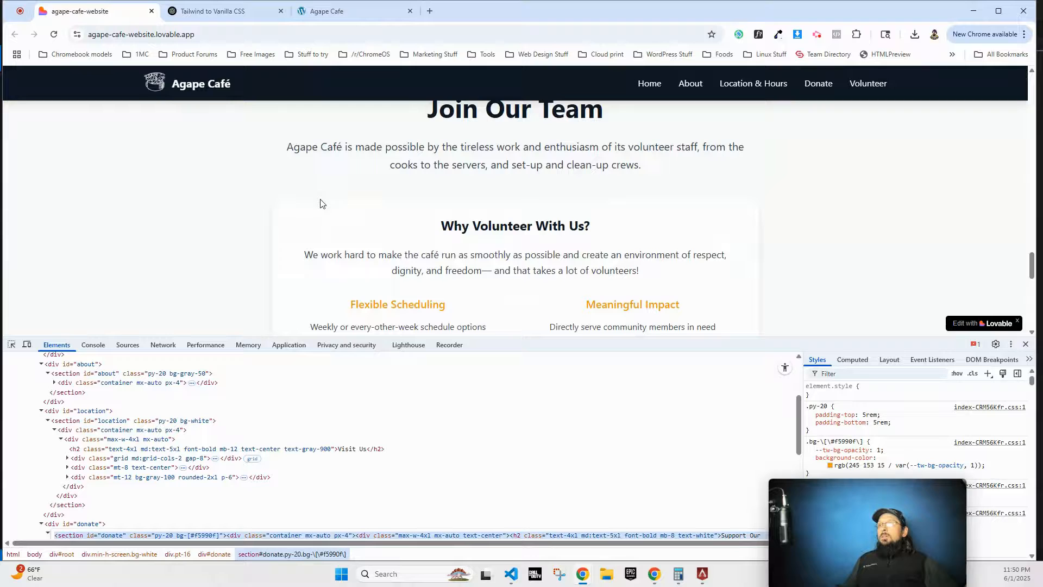
pyautogui.scroll(-10, 312, 216)
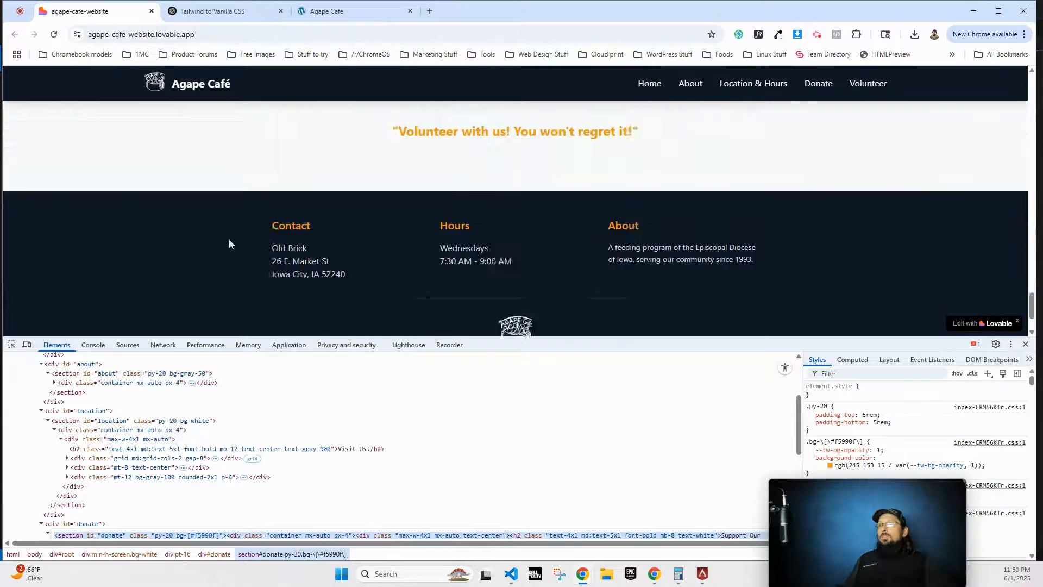
pyautogui.scroll(8, 229, 239)
pyautogui.scroll(5, 221, 237)
pyautogui.rightClick(196, 233)
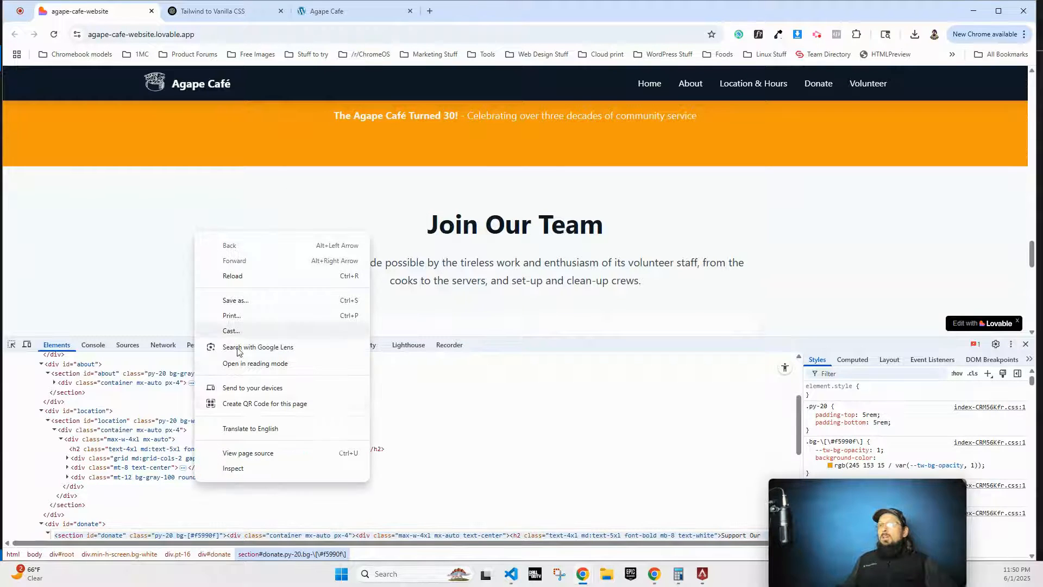
pyautogui.click(255, 470)
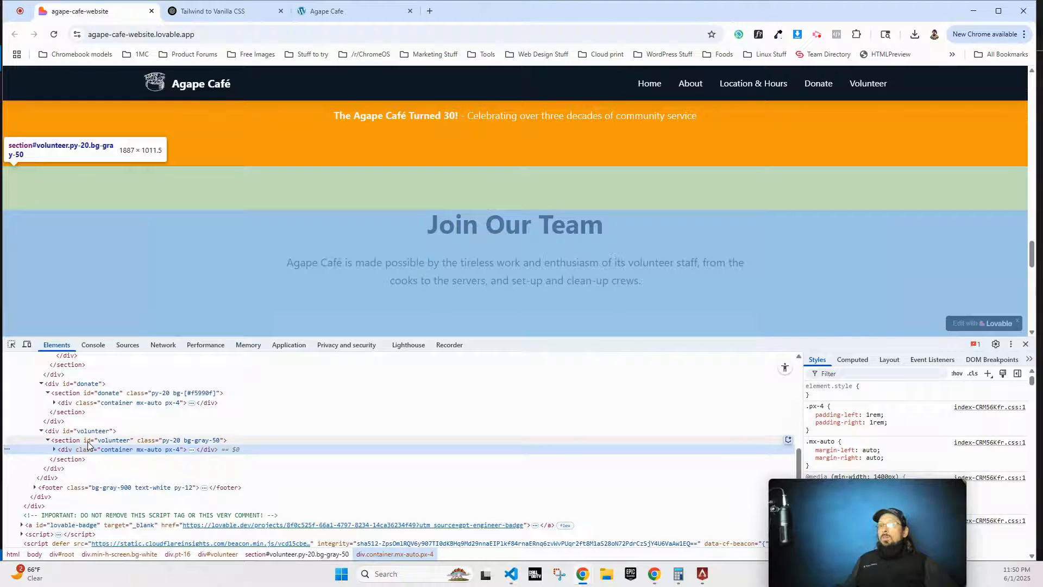
# - Open the section element with id "volunteer" for HTML editing and copy its entire markup
pyautogui.click(109, 440)
pyautogui.rightClick(118, 444)
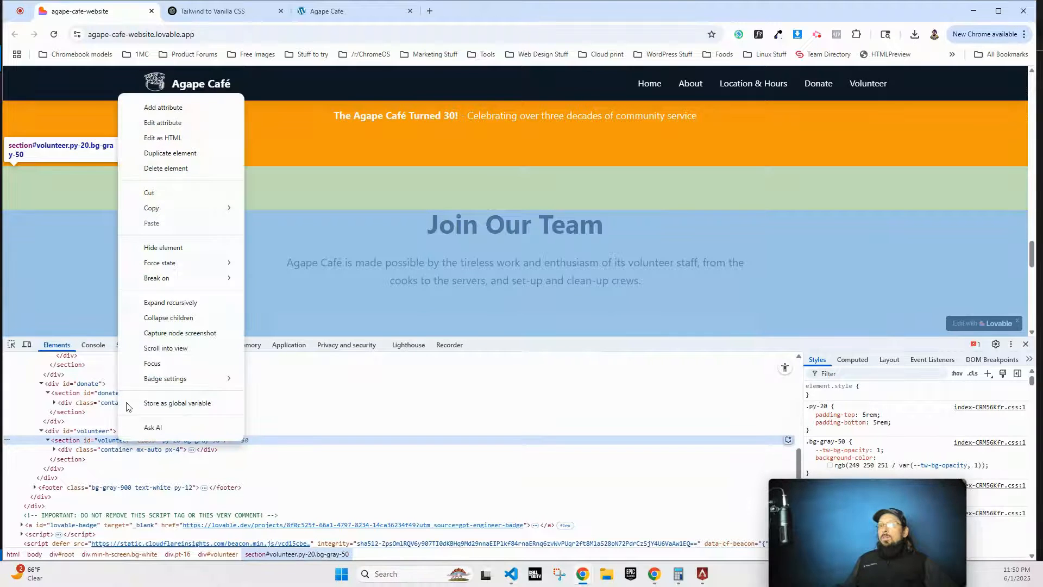
pyautogui.click(164, 138)
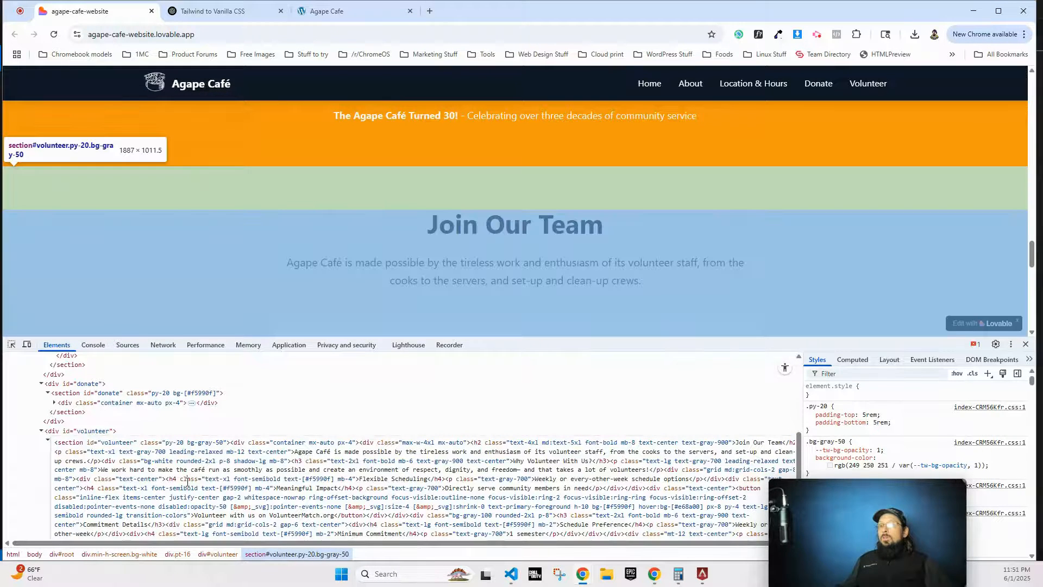
pyautogui.hotkey('ctrl', 'a')
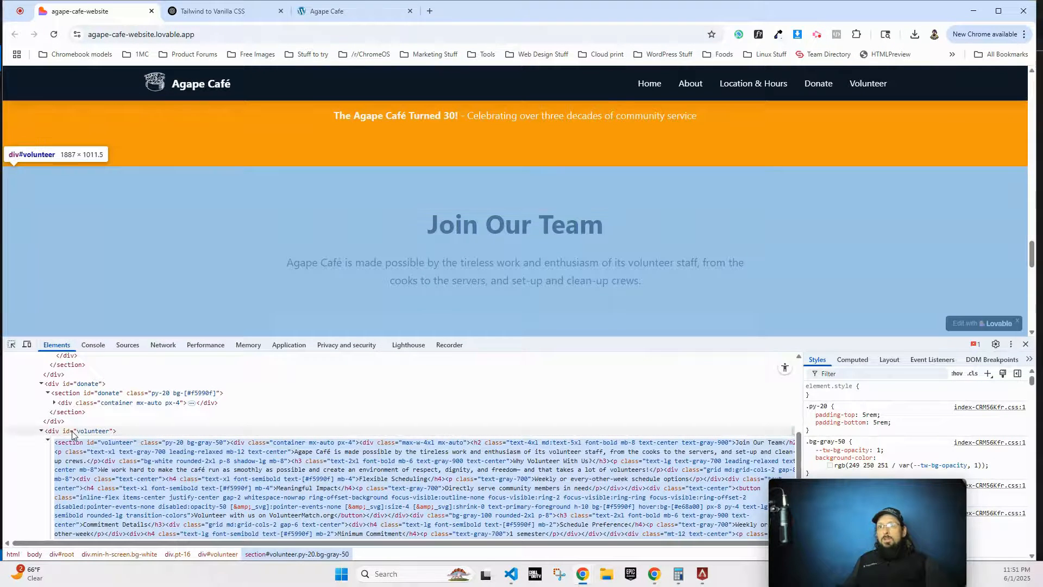
pyautogui.click(91, 432)
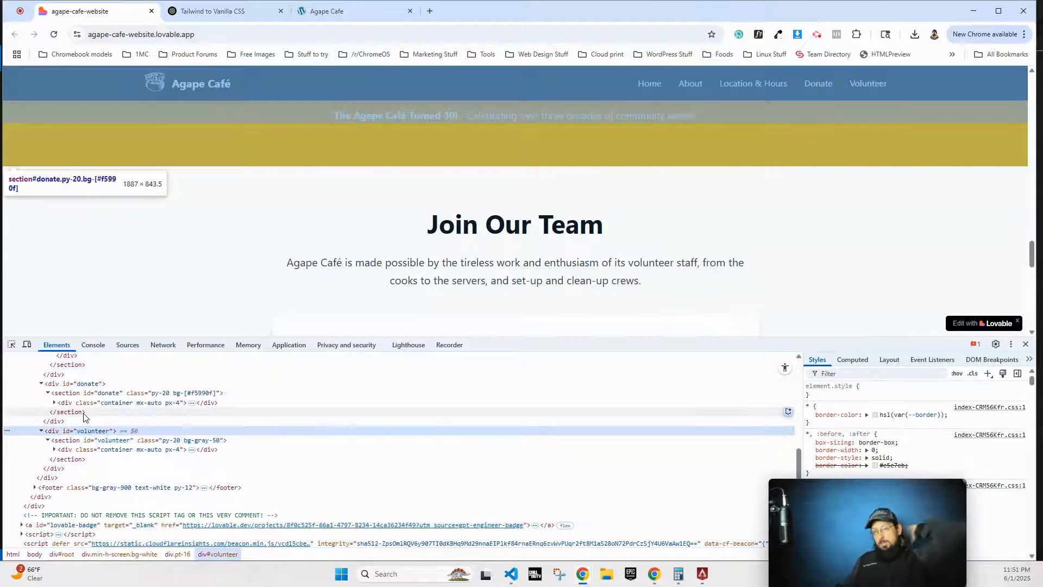
# - Send the copied volunteer section markup to ChatGPT for conversion to vanilla CSS and go to the converted HTML
pyautogui.click(278, 5)
pyautogui.click(397, 492)
pyautogui.hotkey('ctrl', 'v')
pyautogui.press('Return')
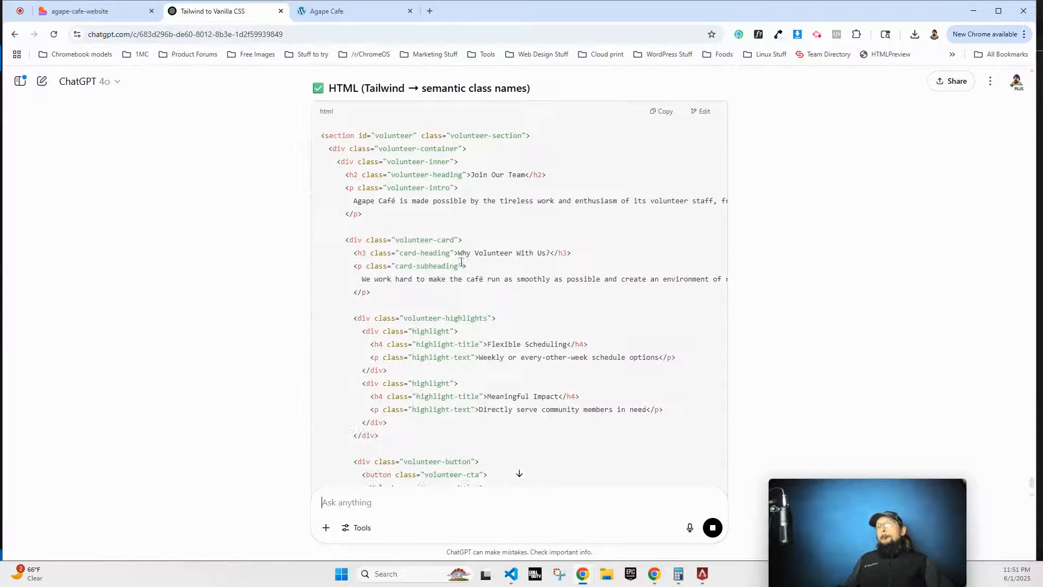
pyautogui.scroll(5, 490, 280)
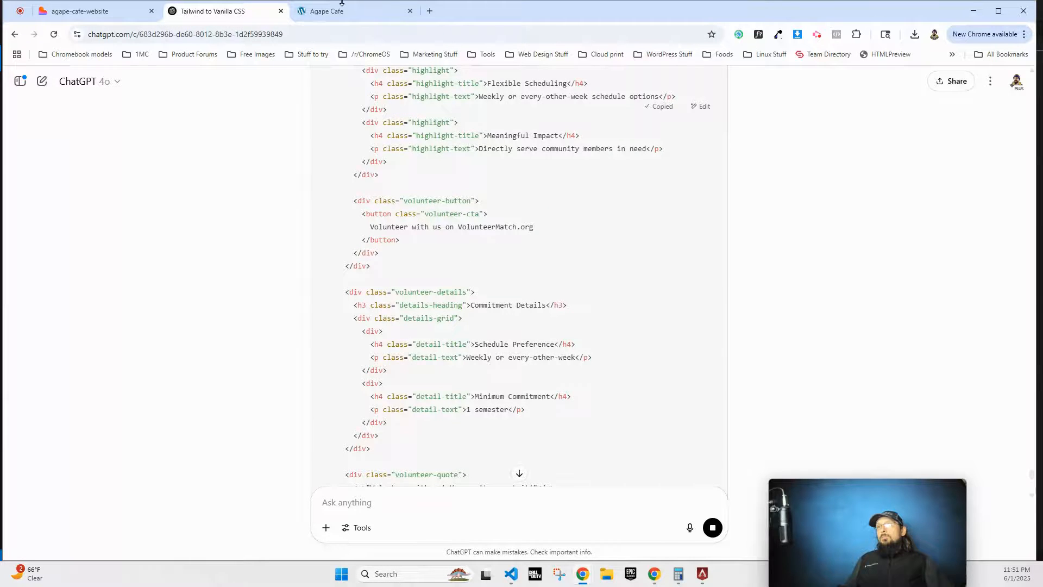
# - Add a new section after Donate in Etch and replace its default container div with the volunteer-container markup copied from ChatGPT's HTML
pyautogui.click(341, 4)
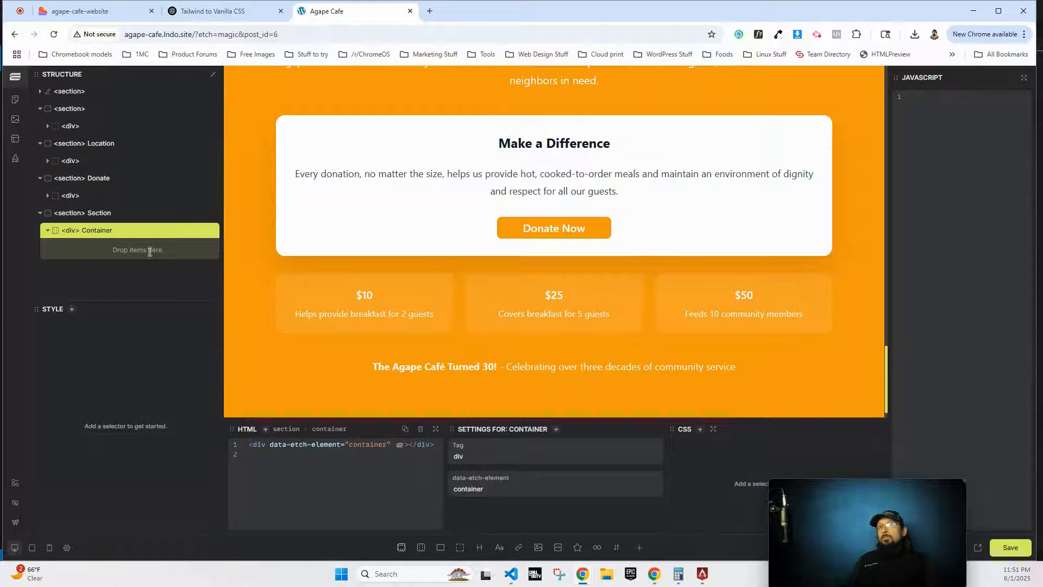
pyautogui.click(103, 212)
pyautogui.click(217, 11)
pyautogui.scroll(5, 265, 249)
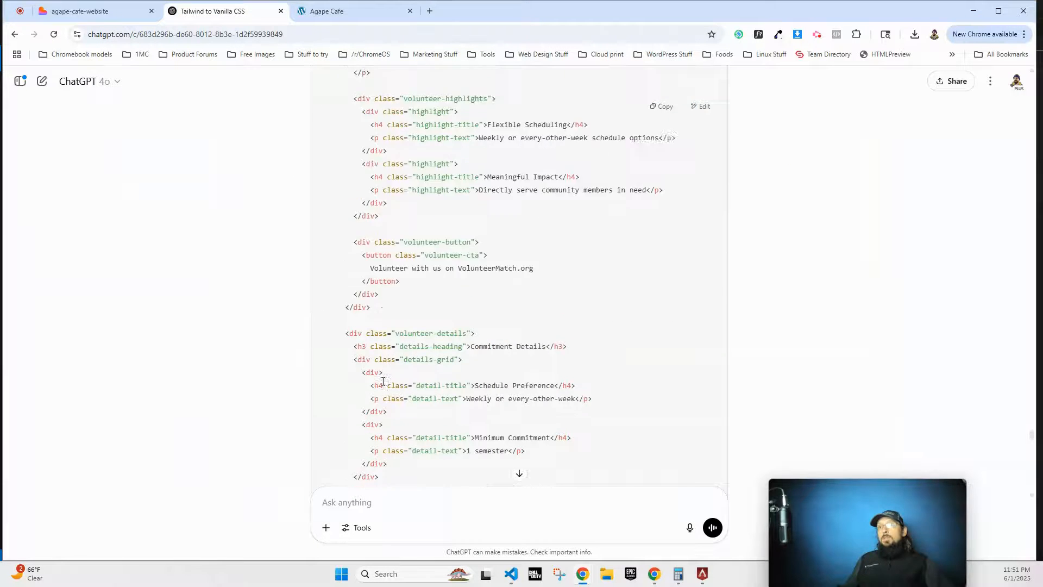
pyautogui.moveTo(329, 161); pyautogui.dragTo(358, 312)
pyautogui.hotkey('ctrl', 'c')
pyautogui.scroll(-9, 366, 291)
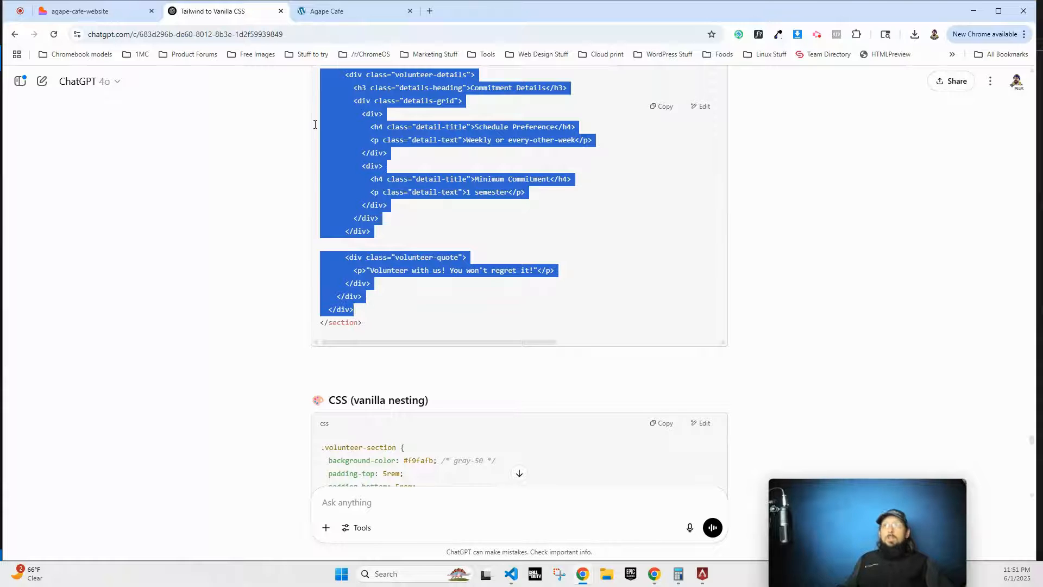
pyautogui.click(337, 11)
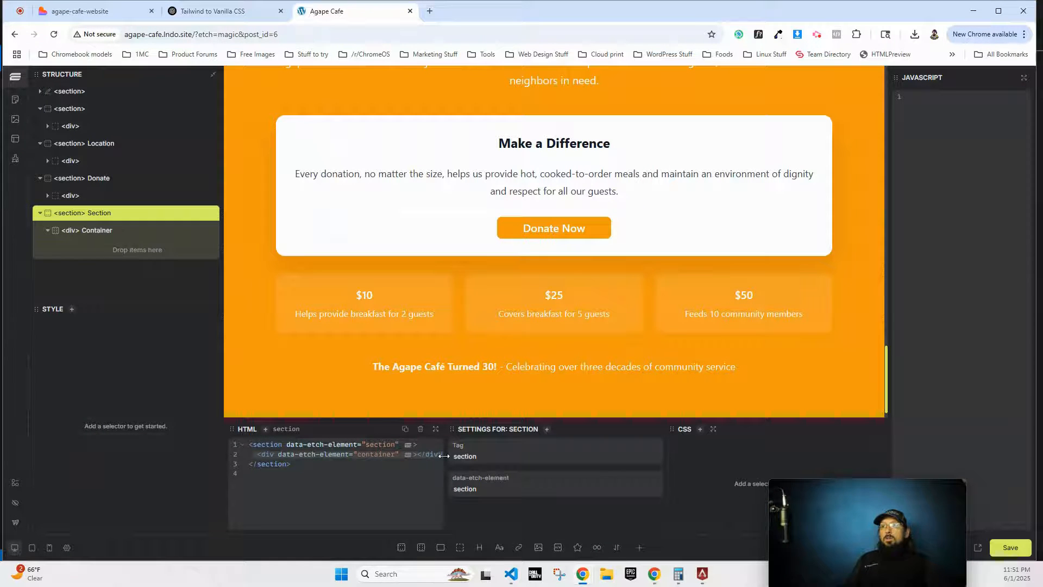
pyautogui.hotkey('ctrl', 'v')
pyautogui.scroll(12, 328, 491)
# - Copy id="volunteer" class="volunteer-section" from ChatGPT's HTML into the new section's opening tag in Etch
pyautogui.click(211, 12)
pyautogui.scroll(10, 546, 272)
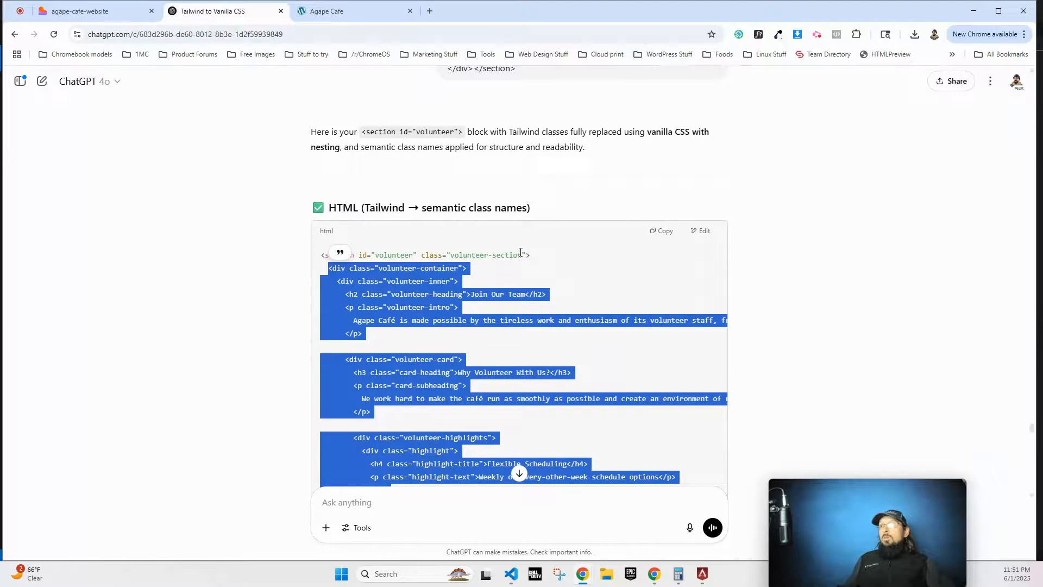
pyautogui.moveTo(527, 256); pyautogui.dragTo(362, 261)
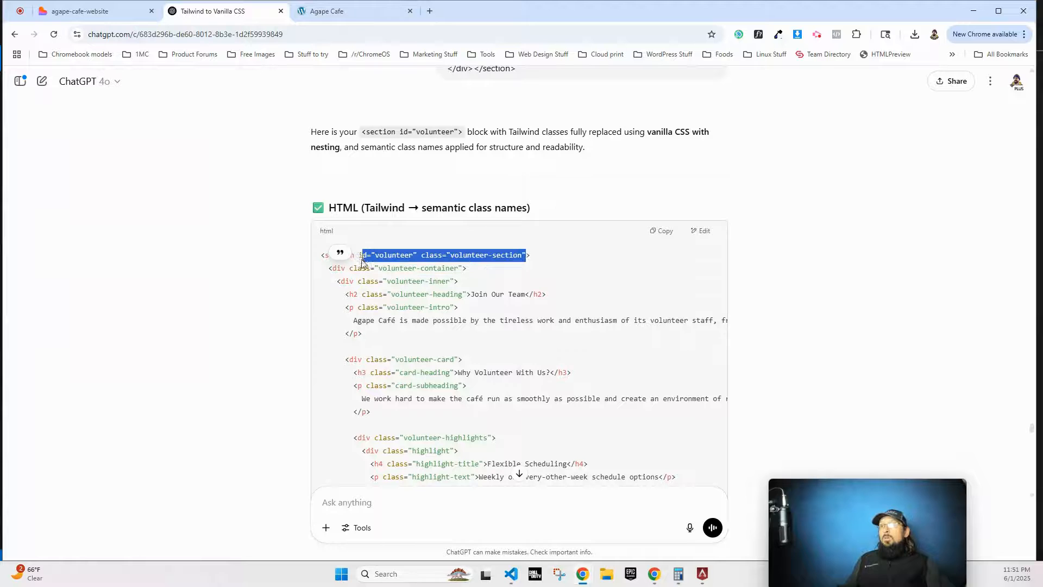
pyautogui.click(337, 12)
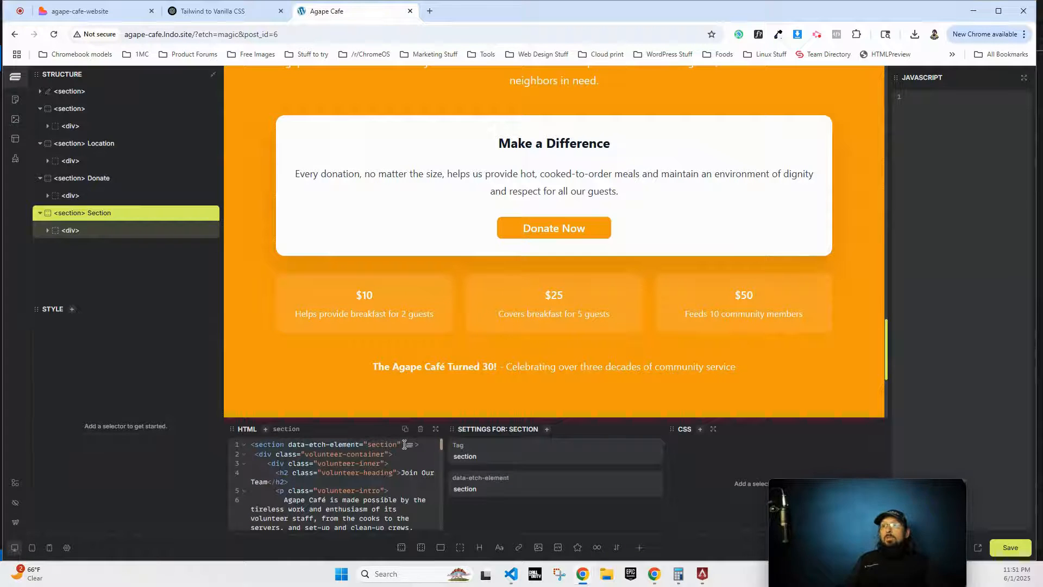
pyautogui.write('id="volunteer" class="volunteer-section"')
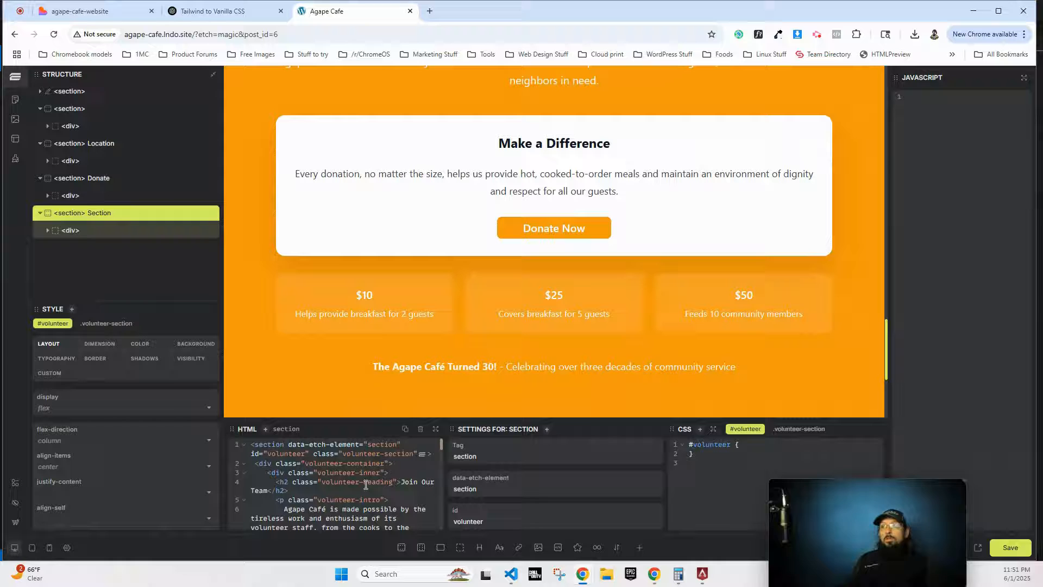
# - Rename the new section in the structure to "Volunteer"
pyautogui.doubleClick(99, 214)
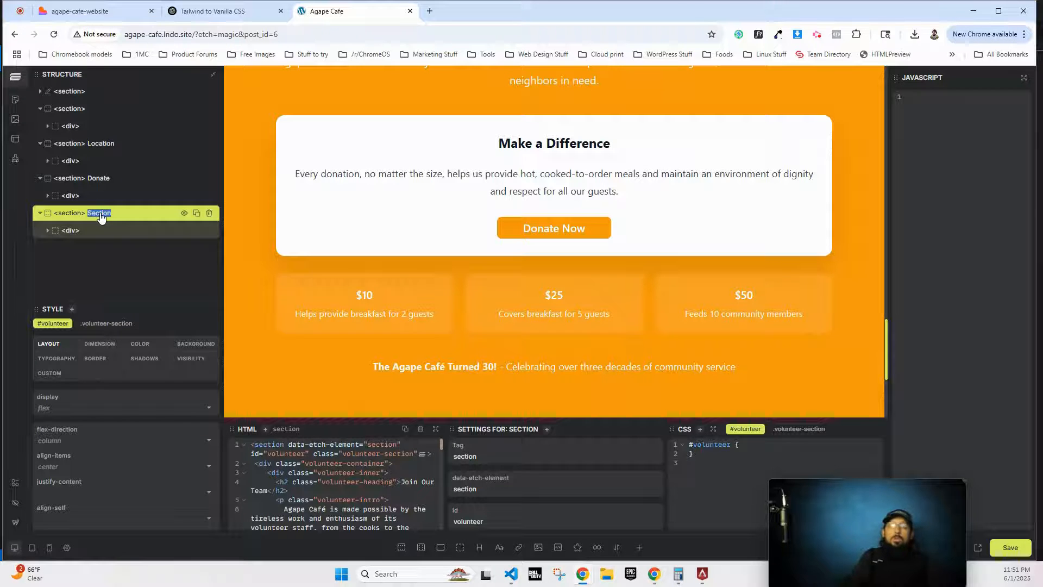
pyautogui.write('Volunteer')
pyautogui.press('Return')
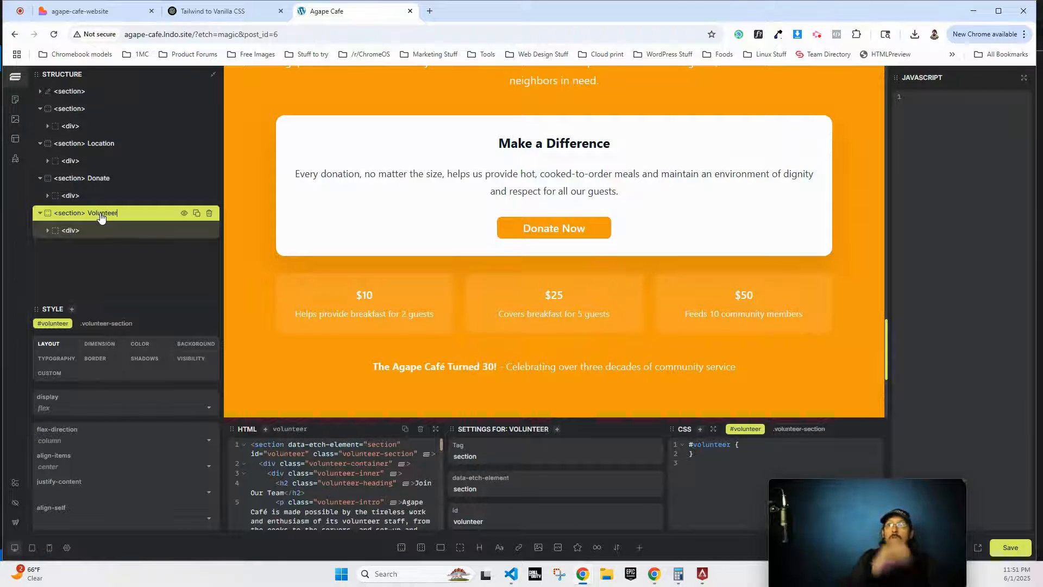
# - Copy the rules inside the .volunteer-section block of ChatGPT's converted CSS and return to Etch
pyautogui.click(223, 7)
pyautogui.scroll(-7, 357, 437)
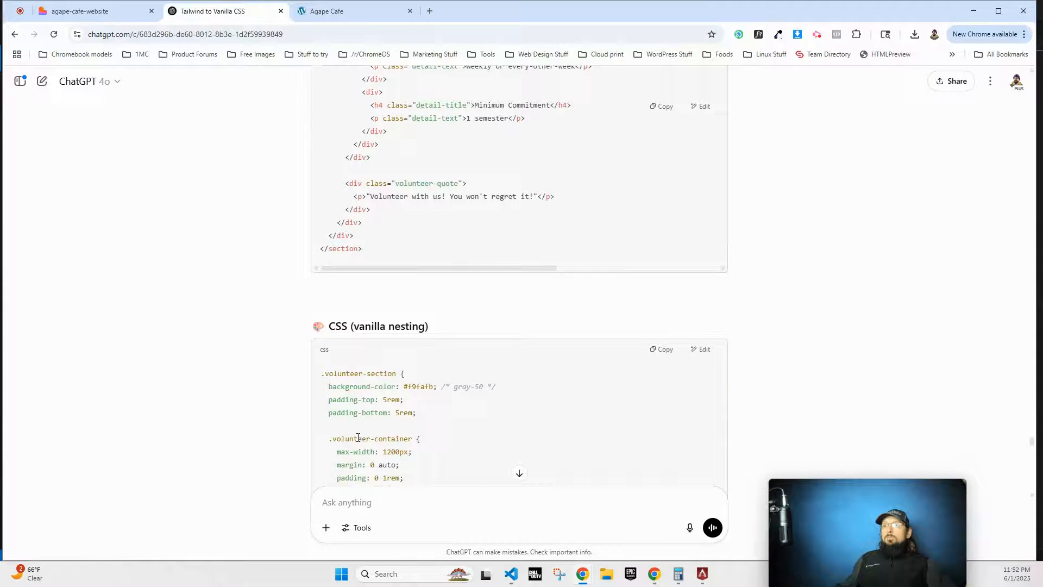
pyautogui.moveTo(326, 351); pyautogui.dragTo(360, 431)
pyautogui.click(323, 4)
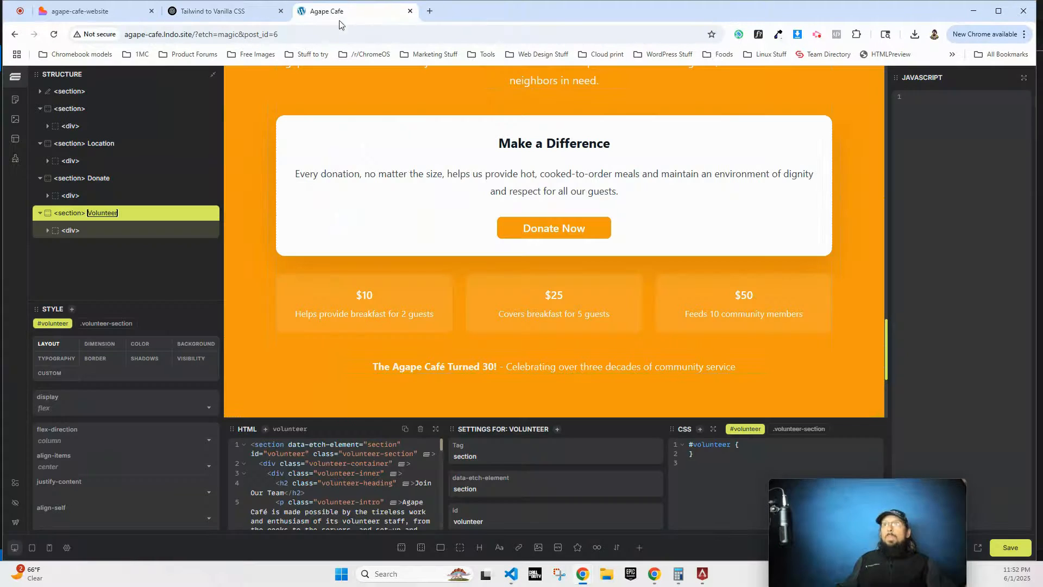
# - Paste the copied rules into the Volunteer section's .volunteer-section class and check the styled section on the canvas
pyautogui.click(737, 445)
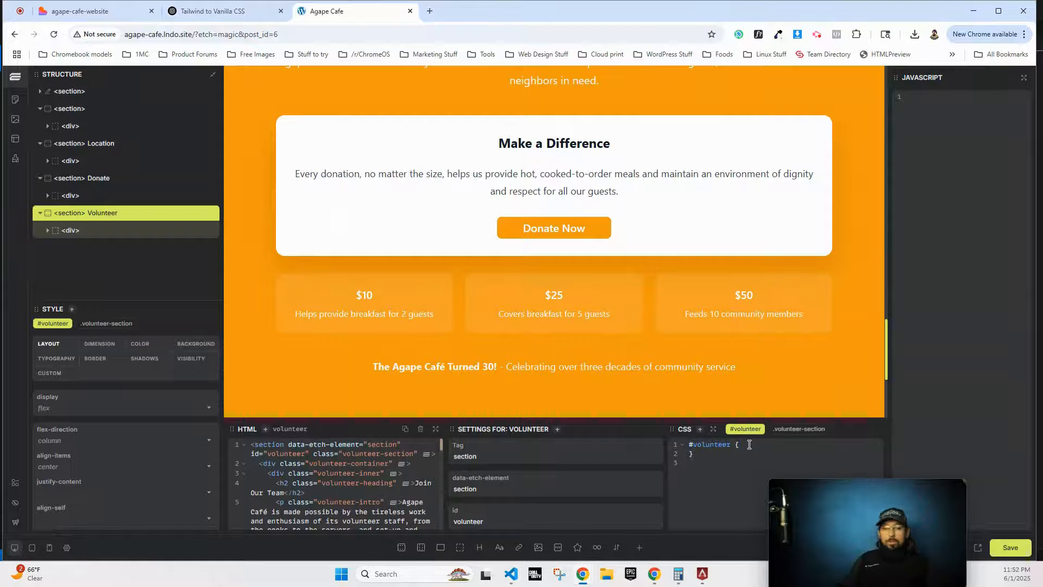
pyautogui.click(798, 428)
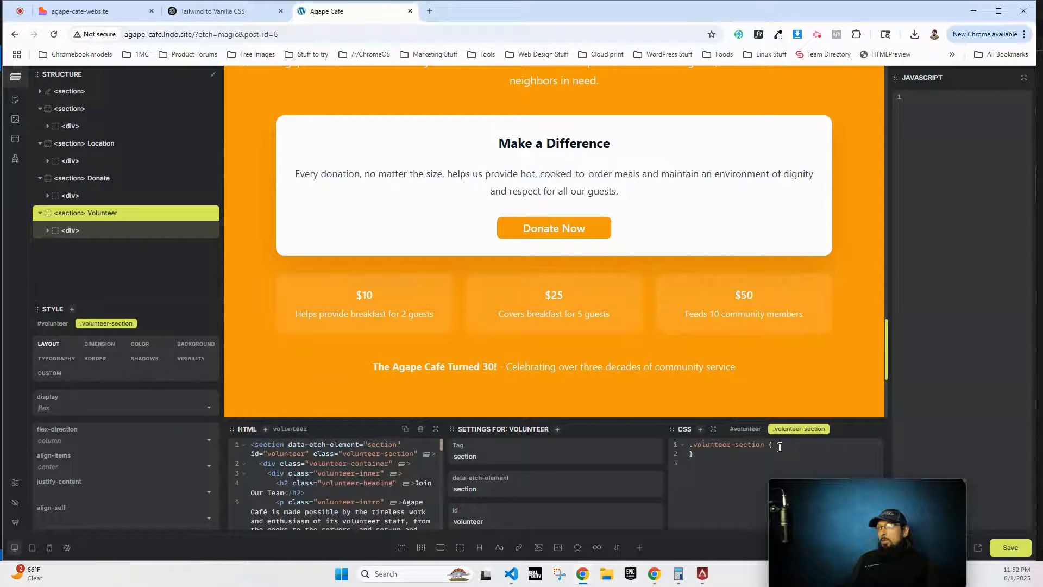
pyautogui.hotkey('ctrl', 'v')
pyautogui.scroll(-15, 640, 339)
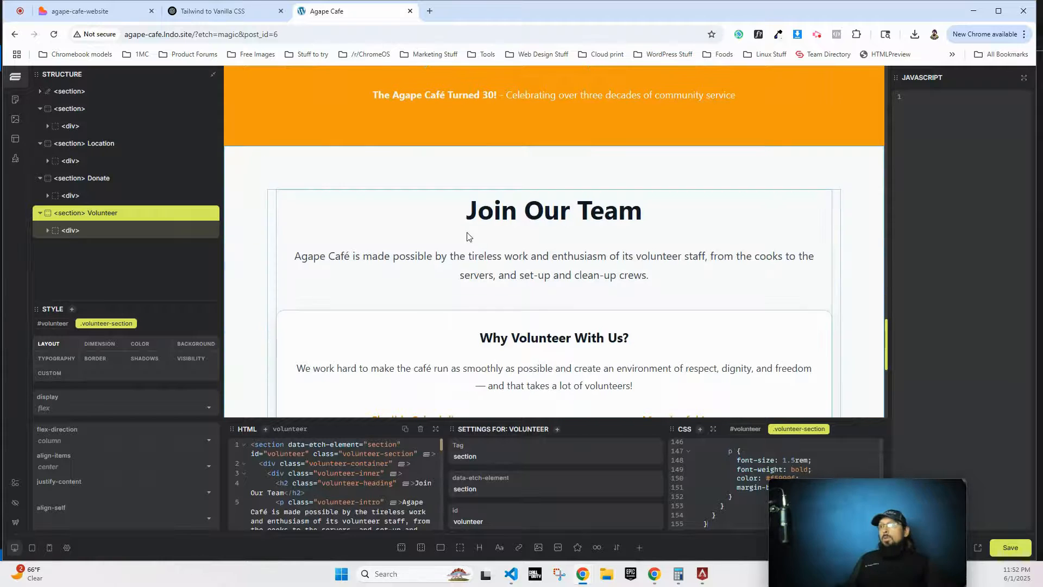
# - Save the page in Etch and open its live front end in a new tab
pyautogui.click(1010, 549)
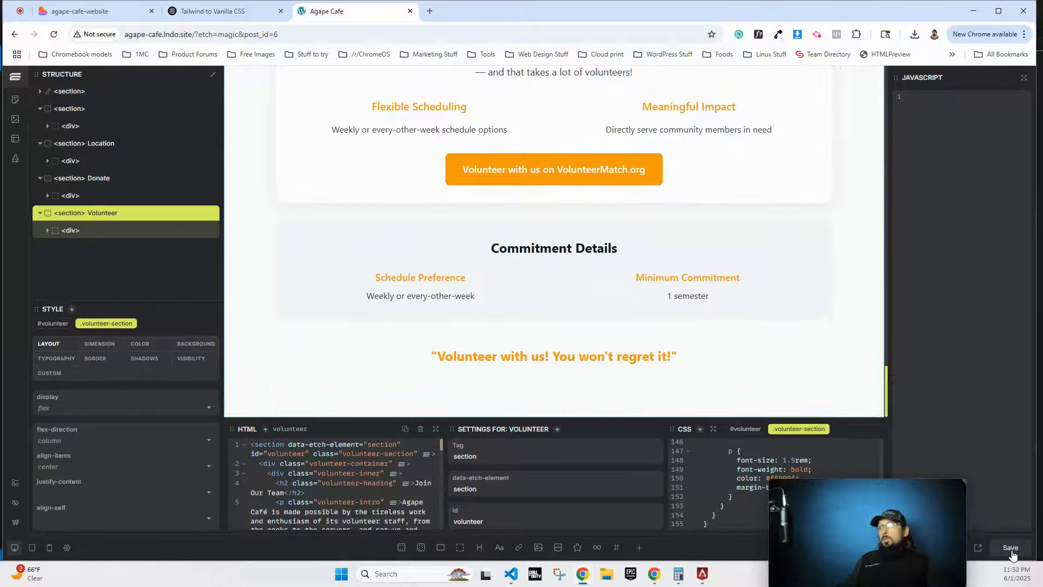
pyautogui.click(977, 548)
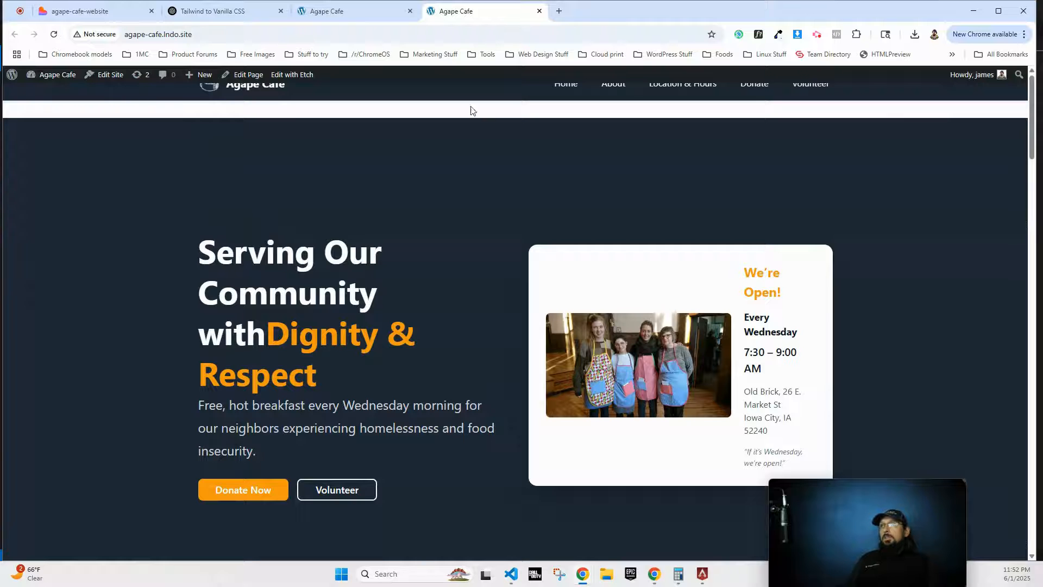
# - Open the Index template in Etch, comment out the padding-top: 4rem rule in the Main Container's .main class, and save
pyautogui.scroll(-4, 102, 115)
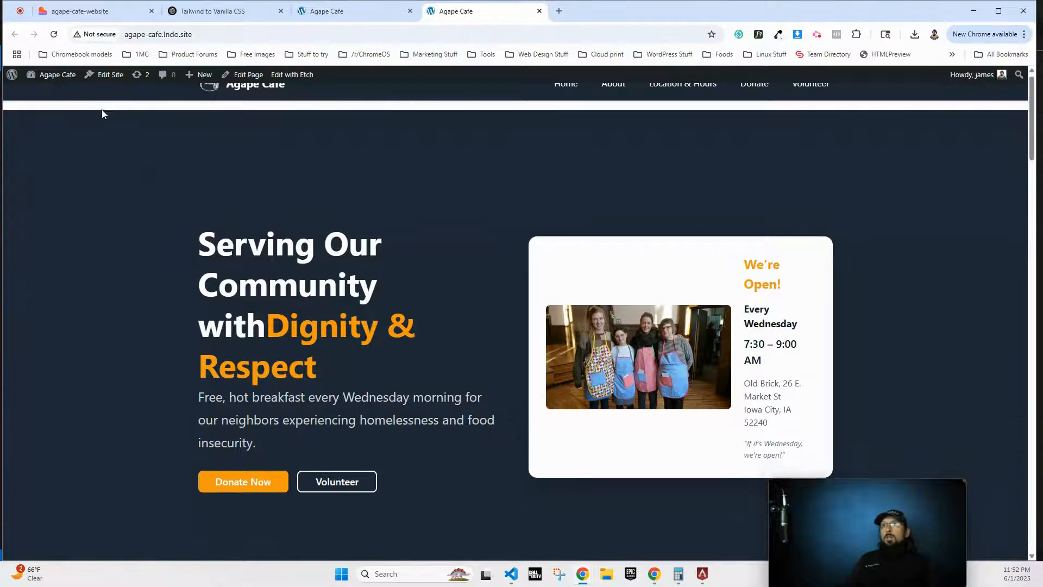
pyautogui.scroll(4, 132, 187)
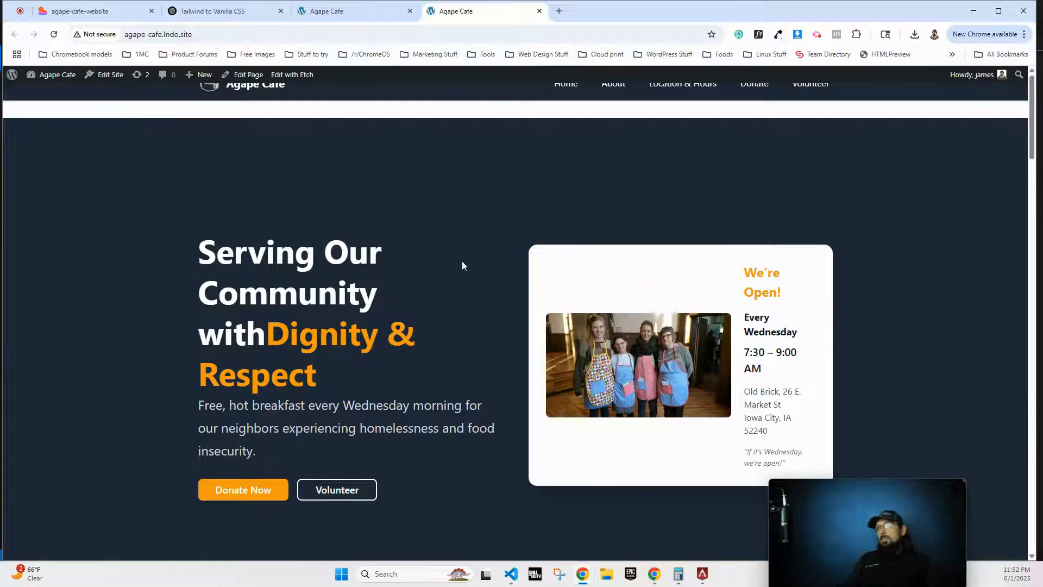
pyautogui.click(326, 11)
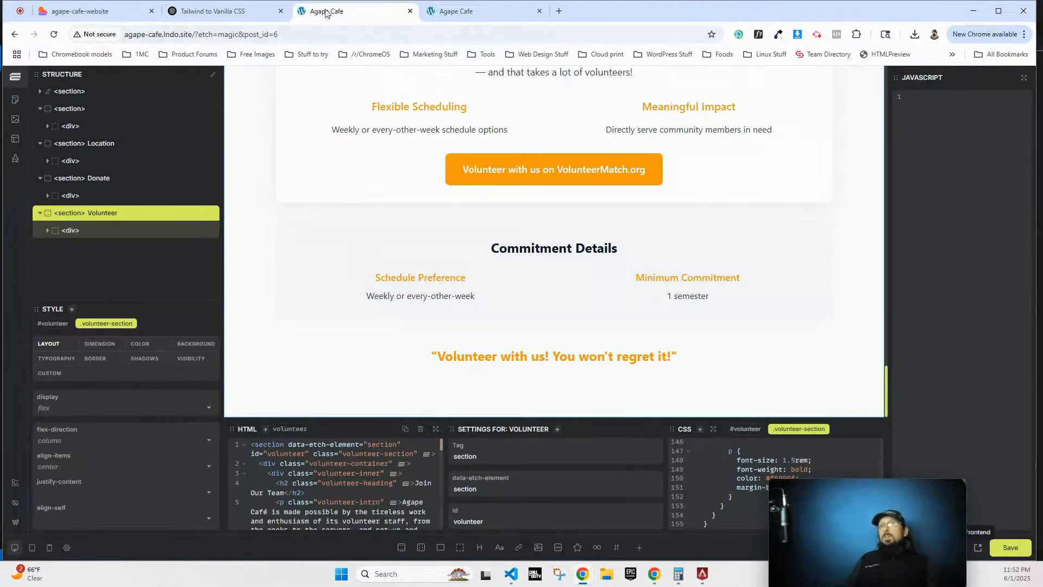
pyautogui.click(16, 138)
pyautogui.click(106, 189)
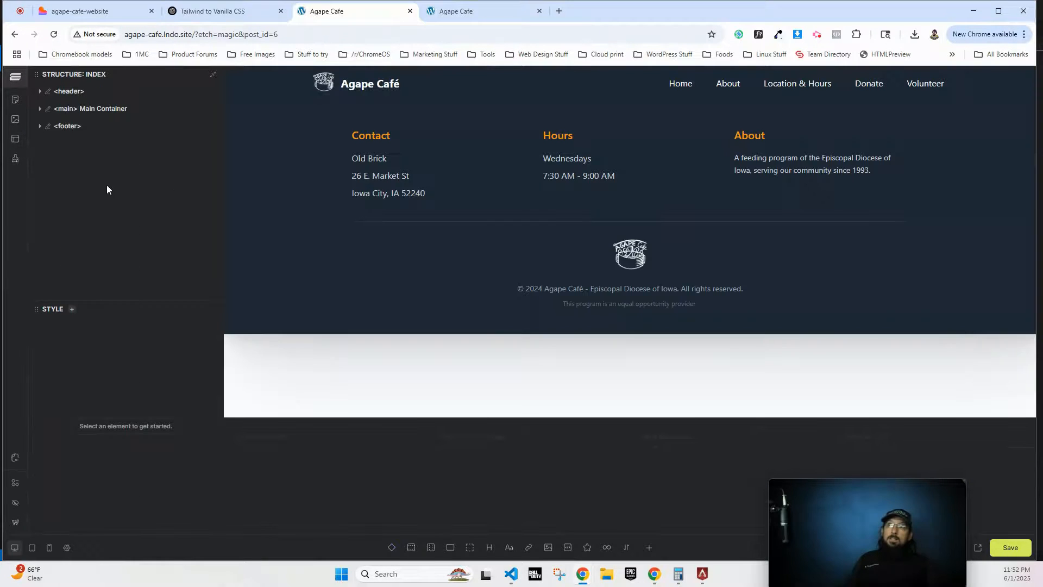
pyautogui.click(135, 108)
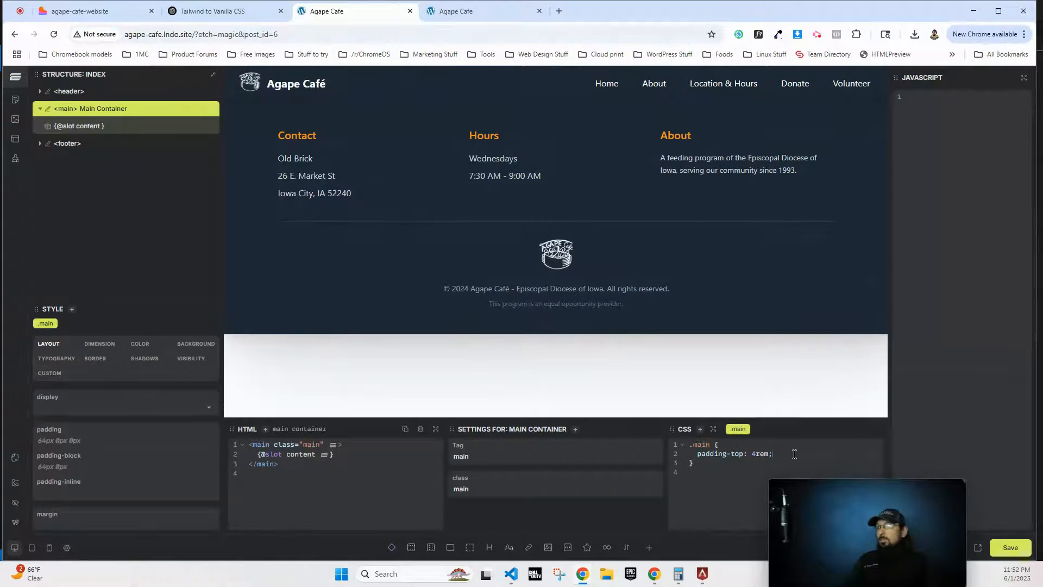
pyautogui.hotkey('ctrl', '/')
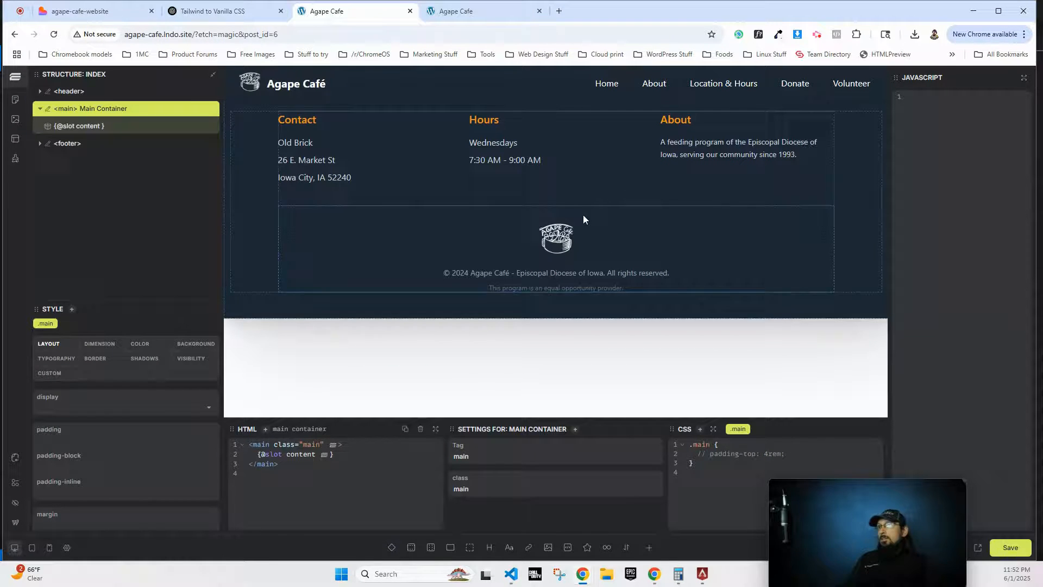
pyautogui.click(998, 547)
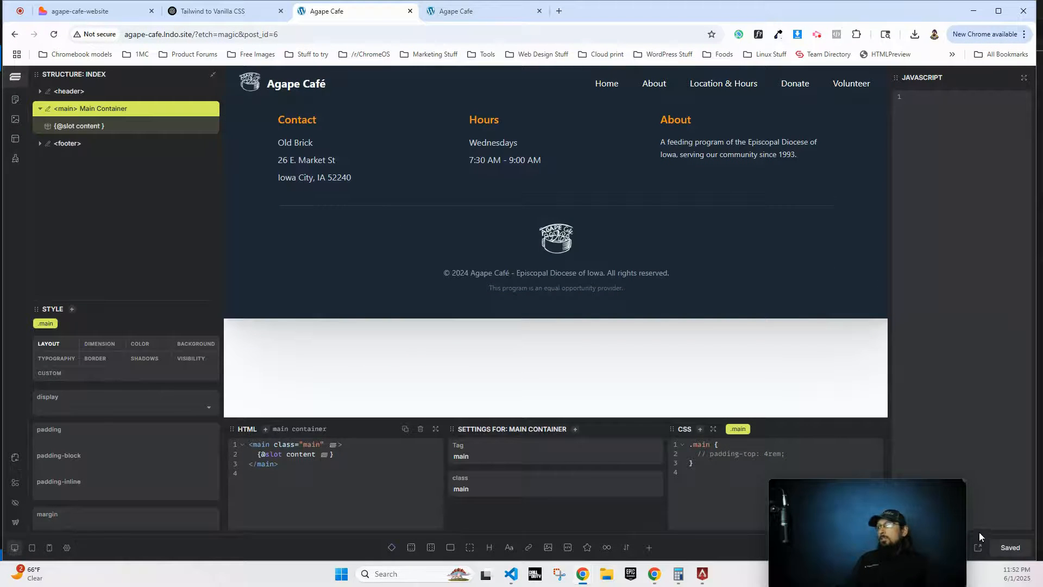
# - Reload the live front-end page and check the spacing between the header and the hero section
pyautogui.click(456, 15)
pyautogui.hotkey('ctrl', 'r')
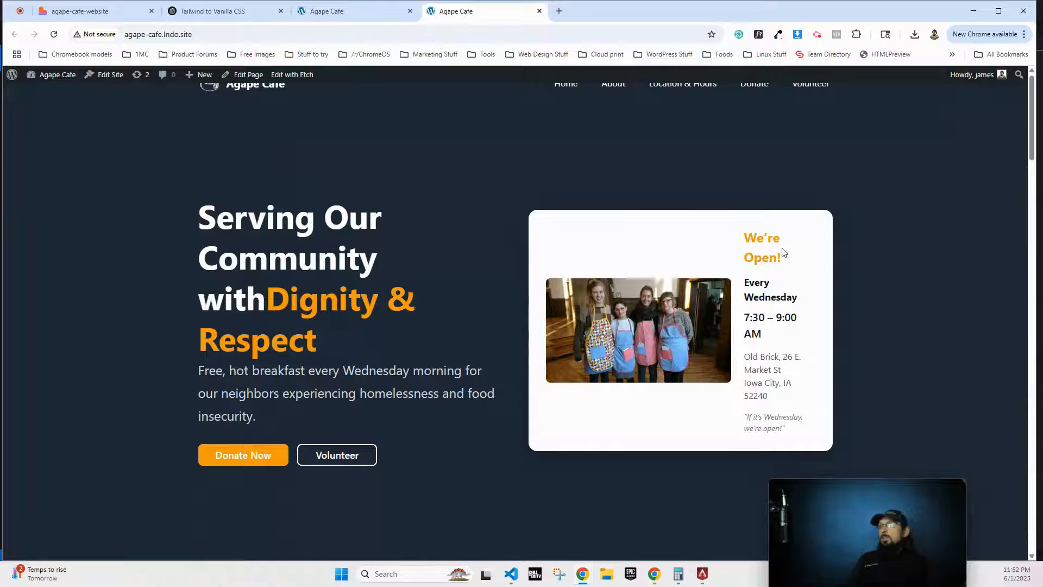
pyautogui.scroll(-4, 292, 215)
pyautogui.scroll(4, 284, 227)
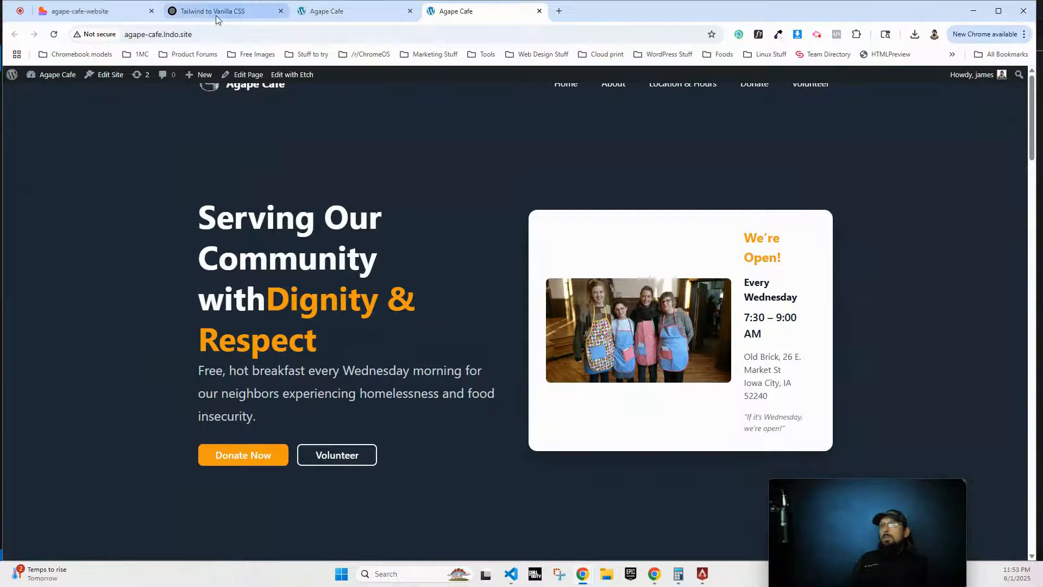
# - Inspect the hero's "We're Open!" card markup and styles on the original Lovable site and compare them with the live page's card
pyautogui.click(87, 11)
pyautogui.scroll(10, 562, 201)
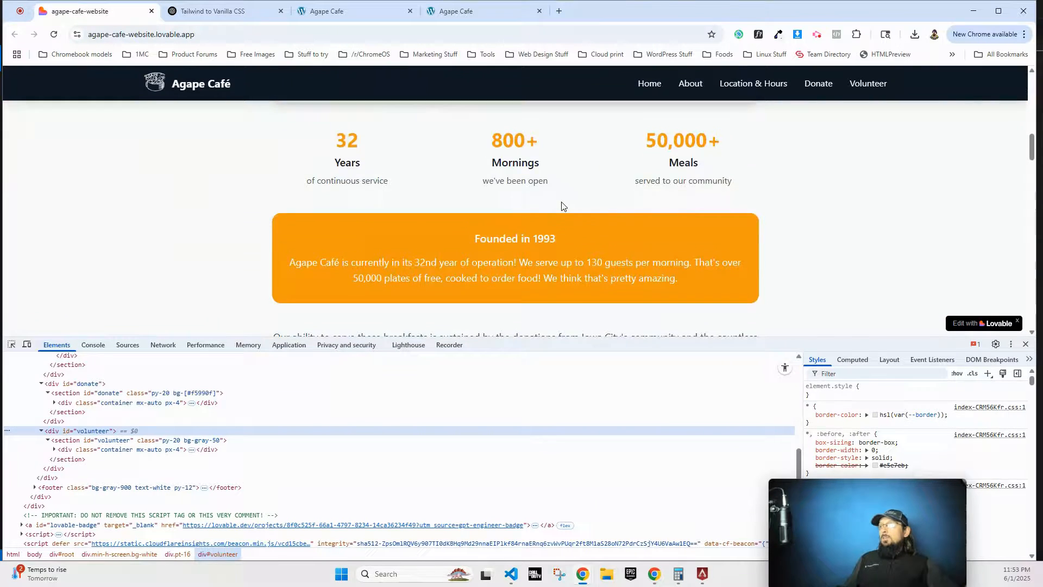
pyautogui.scroll(5, 562, 206)
pyautogui.click(1026, 344)
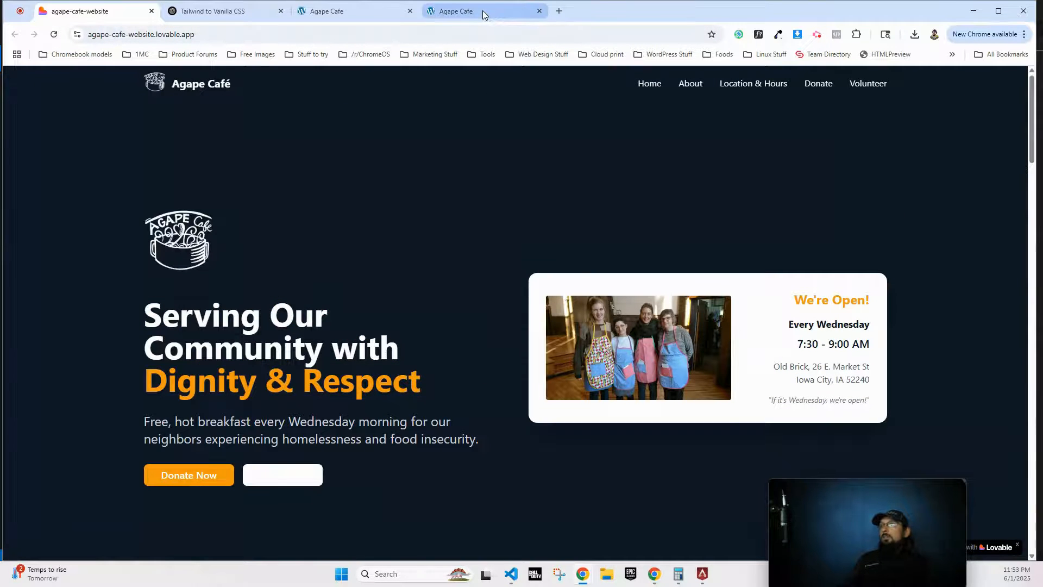
pyautogui.hotkey('ctrl', 'shift', 'i')
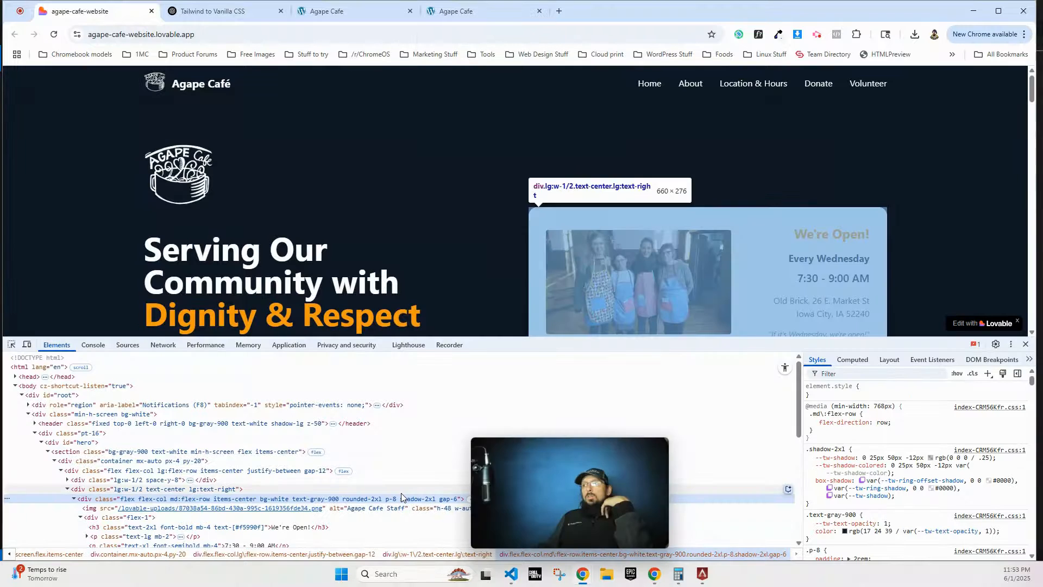
pyautogui.scroll(-1, 833, 481)
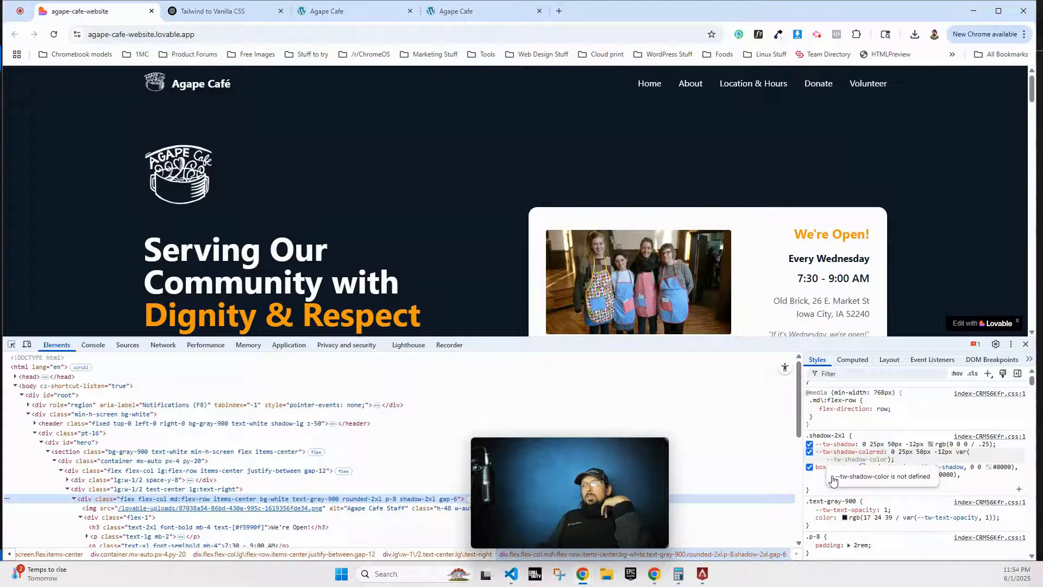
pyautogui.click(456, 12)
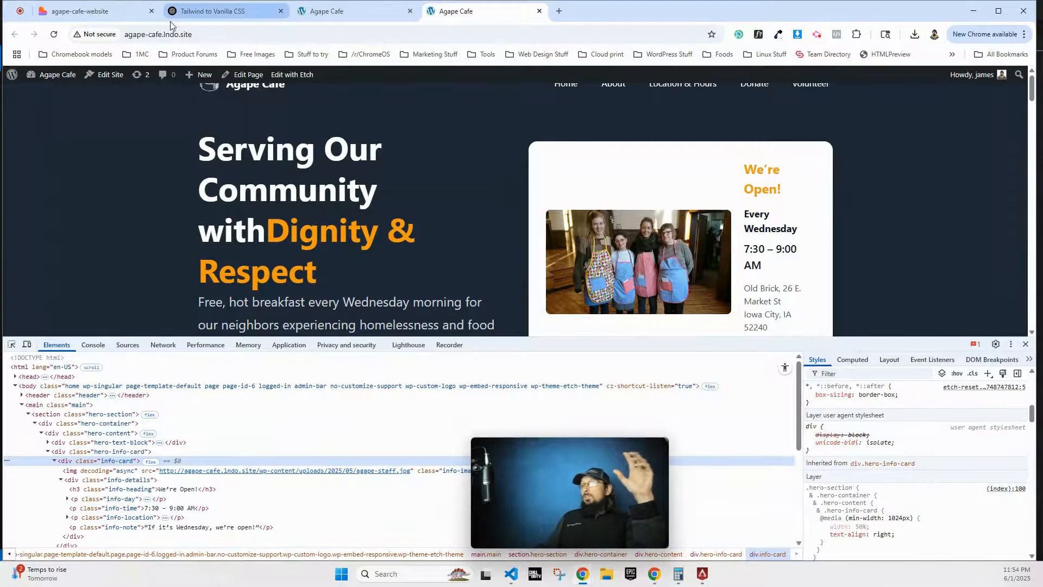
pyautogui.press('F12')
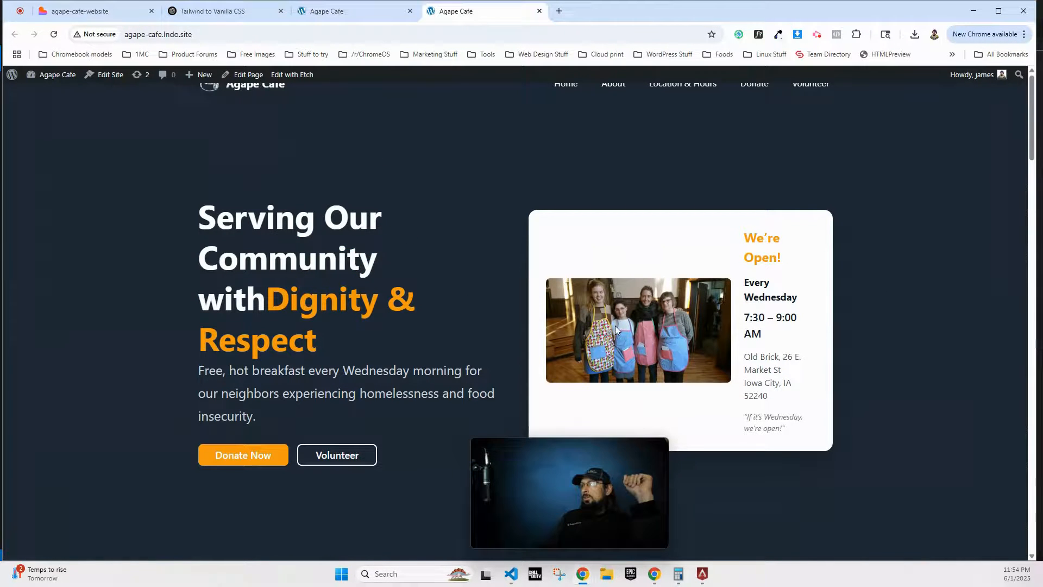
# - Review the live page's rebuilt sections from the hero through About, Visit Us, Donate and Join Our Team to the footer
pyautogui.moveTo(539, 477); pyautogui.dragTo(901, 473)
pyautogui.scroll(-4, 576, 425)
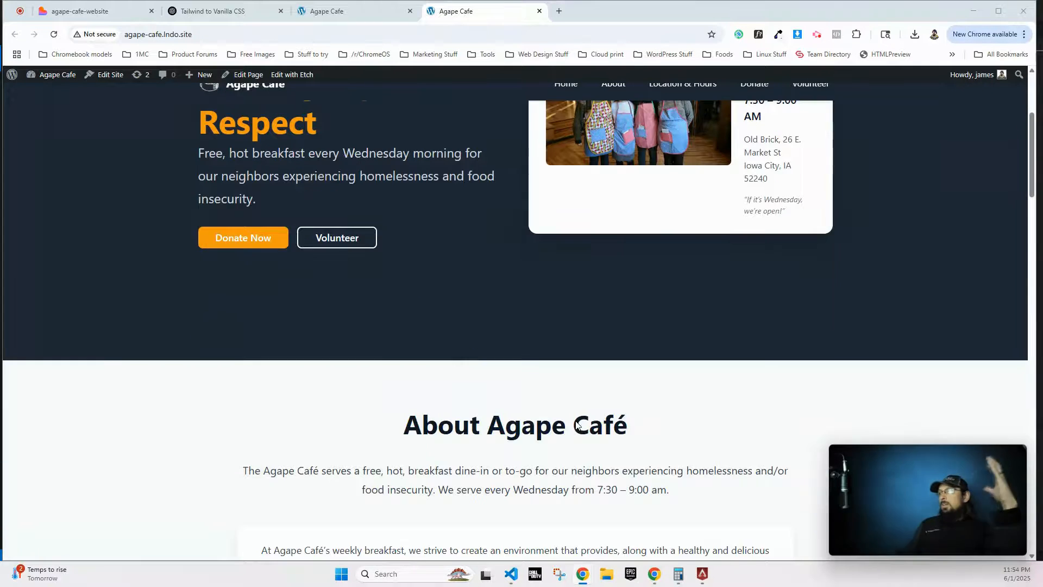
pyautogui.scroll(-4, 530, 396)
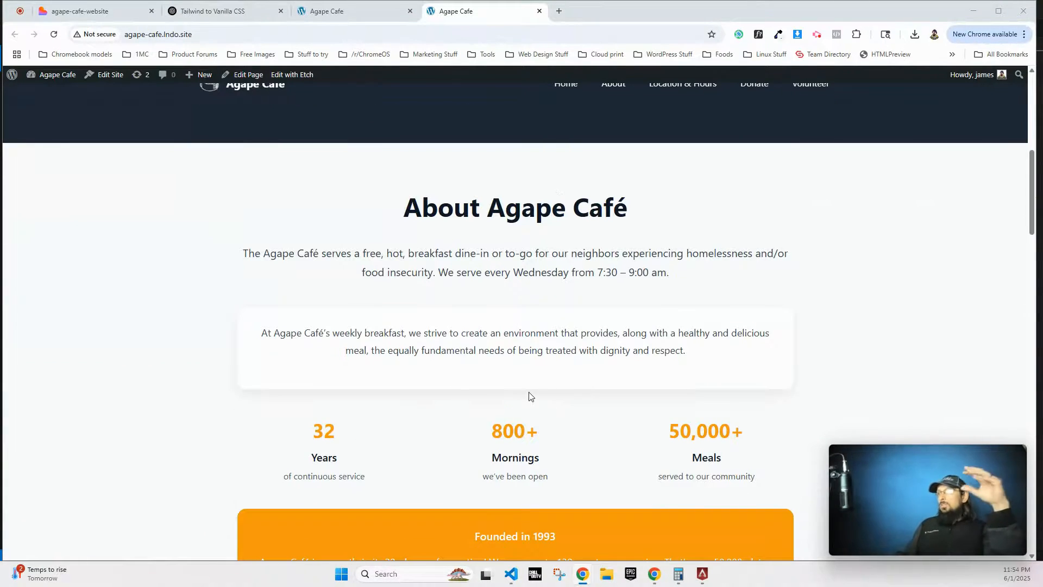
pyautogui.scroll(-3, 527, 396)
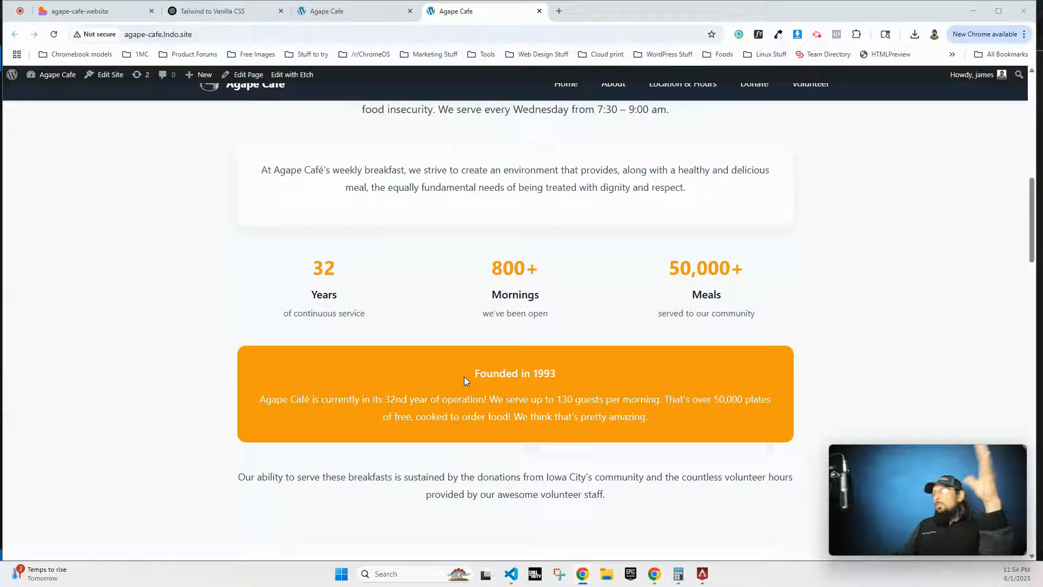
pyautogui.scroll(-9, 499, 342)
pyautogui.scroll(4, 492, 346)
pyautogui.scroll(-3, 470, 224)
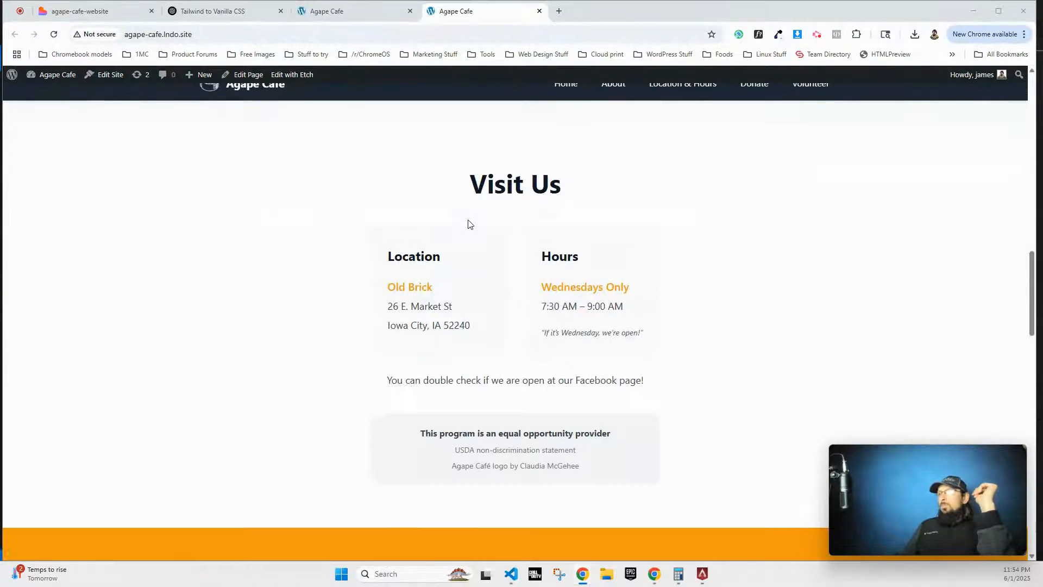
pyautogui.scroll(-12, 470, 224)
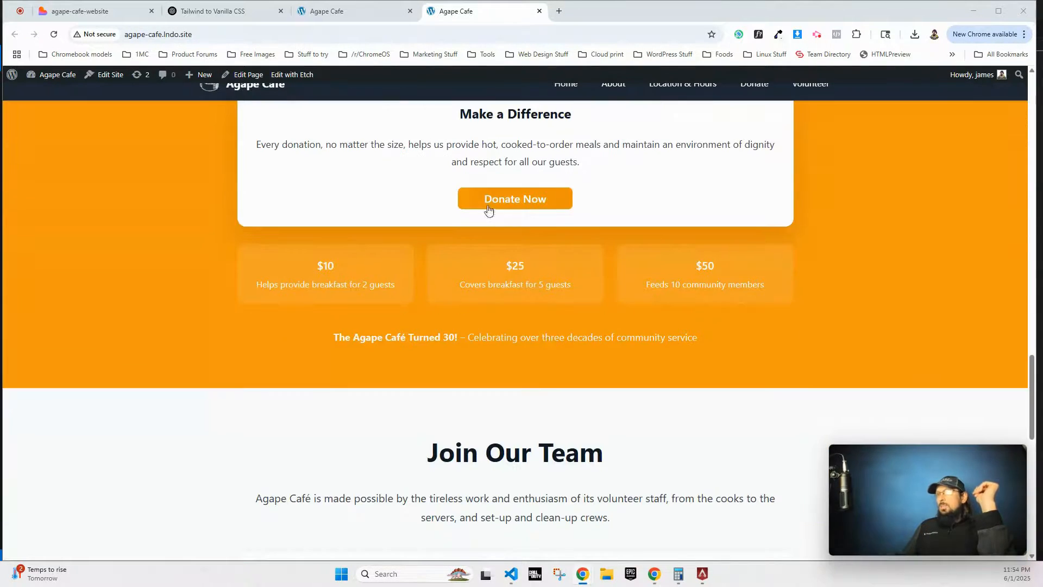
pyautogui.scroll(-5, 488, 211)
pyautogui.scroll(-7, 477, 260)
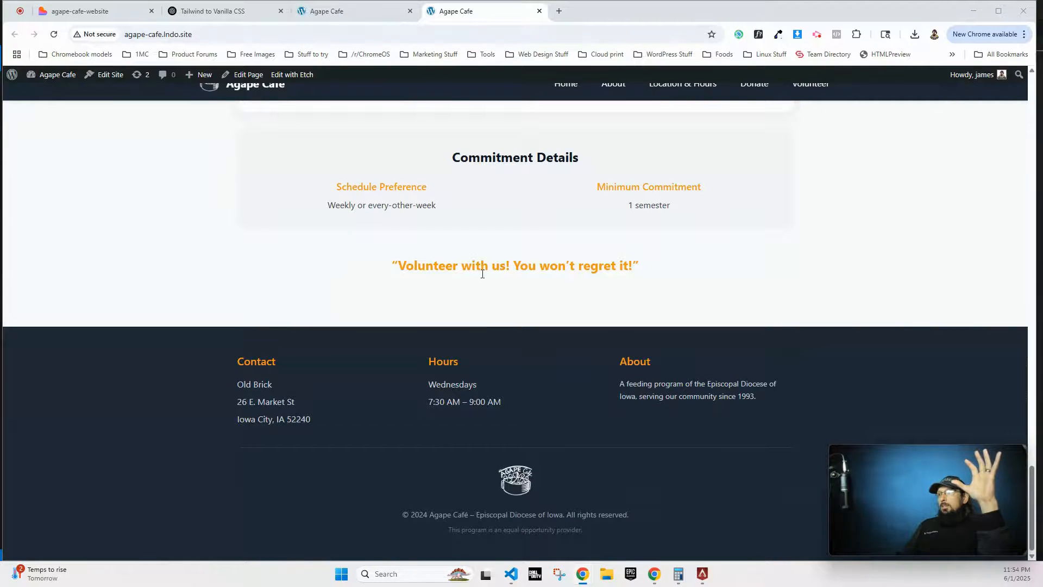
pyautogui.scroll(20, 323, 406)
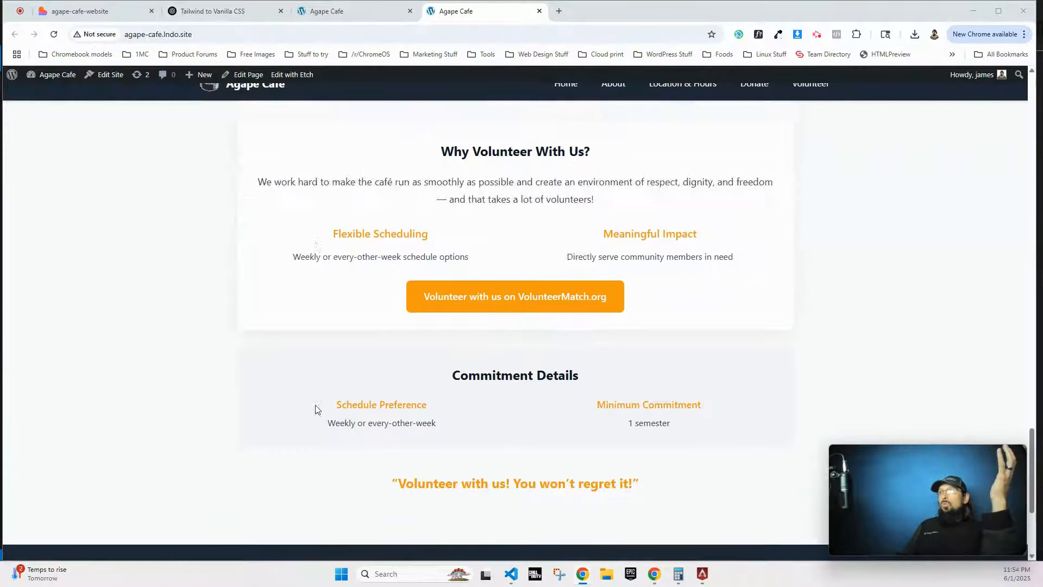
pyautogui.scroll(10, 317, 409)
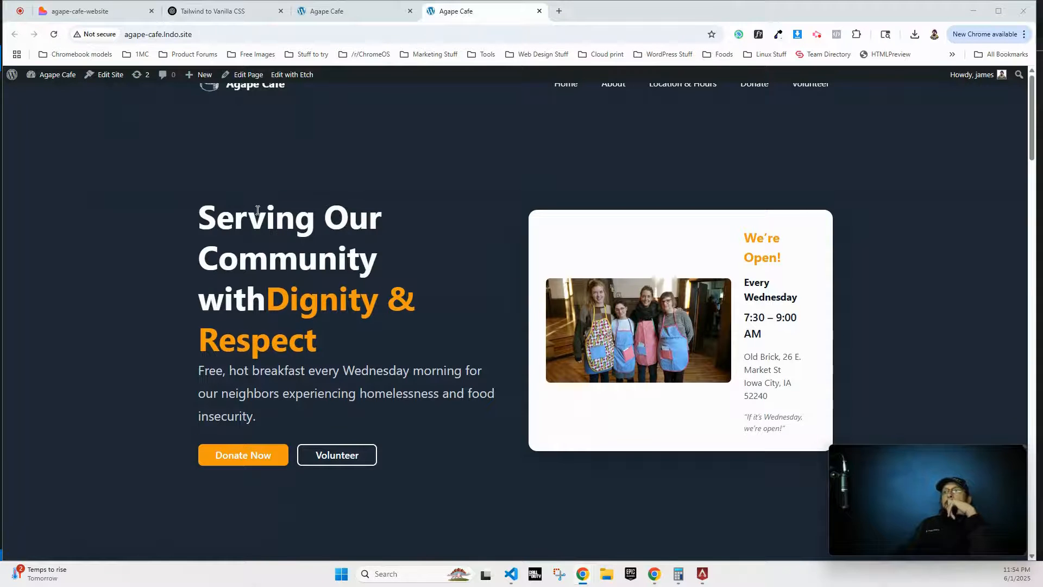
pyautogui.scroll(-15, 533, 197)
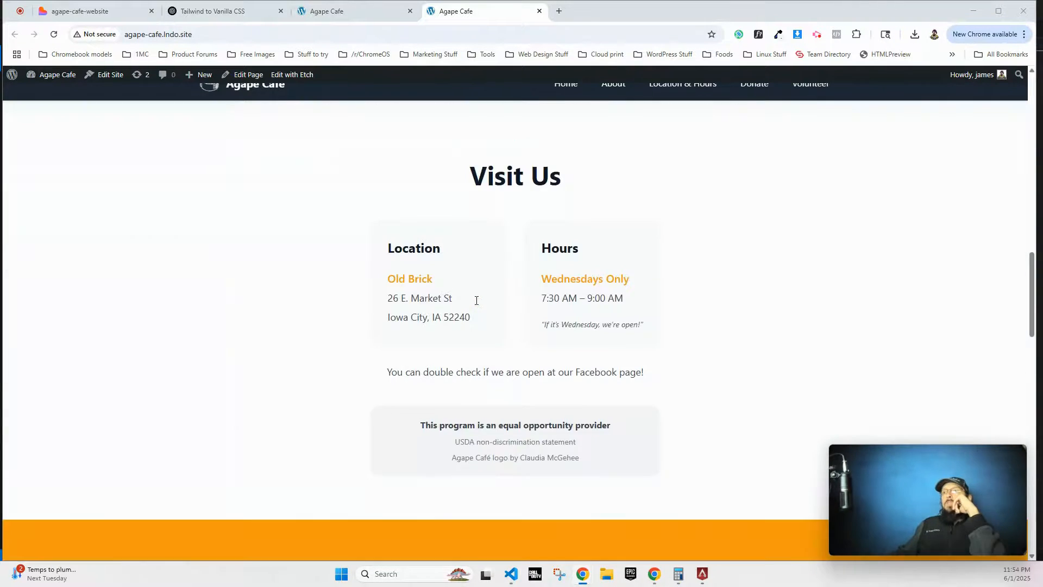
pyautogui.scroll(-15, 477, 300)
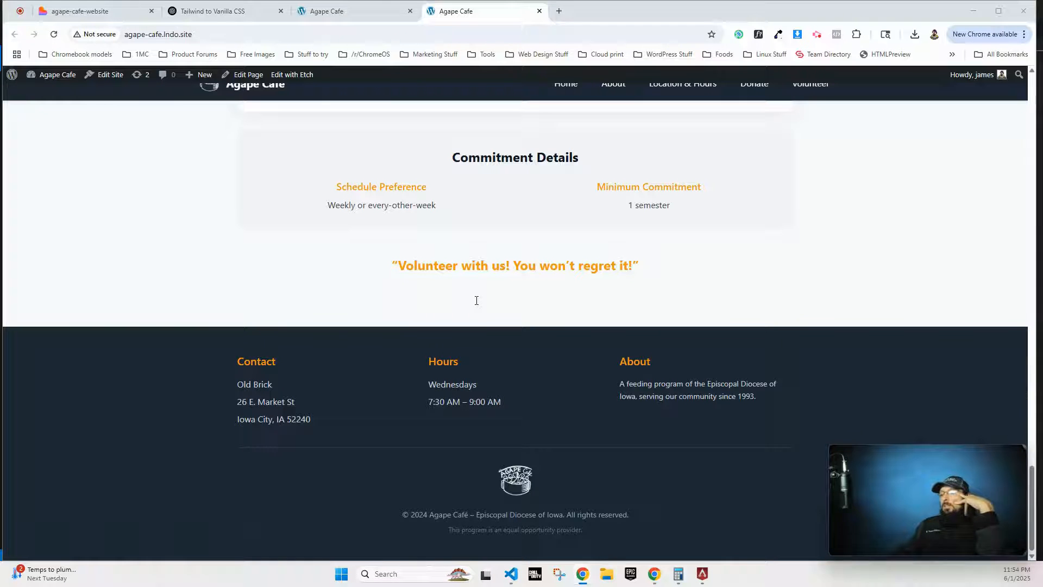
pyautogui.scroll(20, 477, 301)
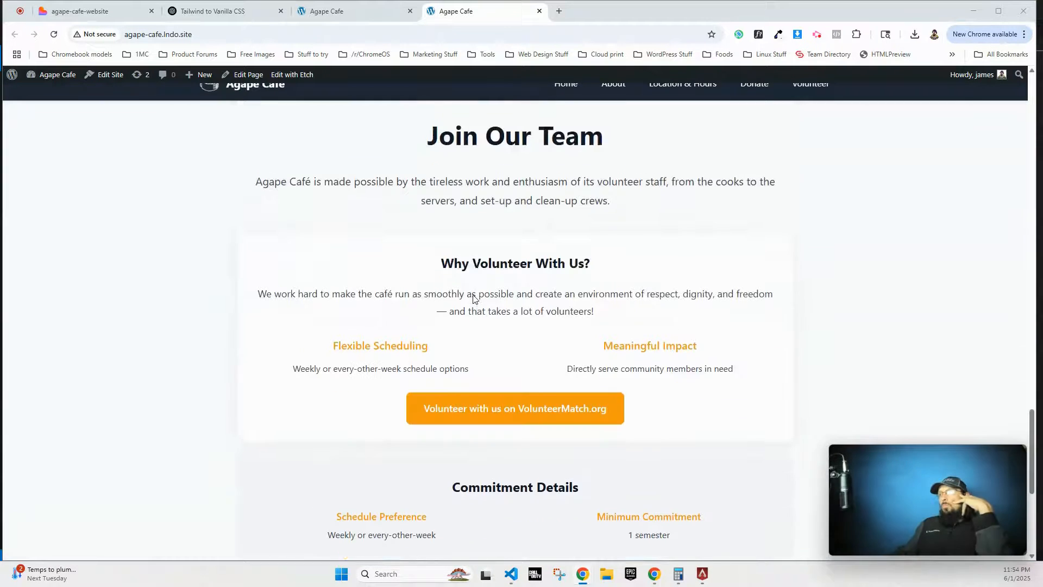
pyautogui.scroll(5, 473, 296)
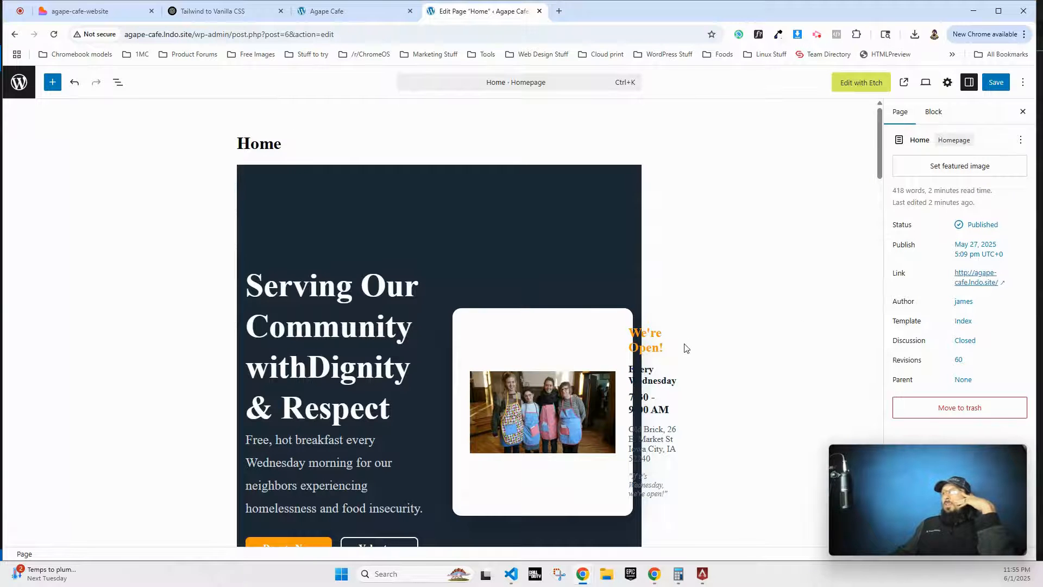
# - Examine the Home page in the WordPress block editor, including the hero group's Etch settings and the editor options
pyautogui.scroll(-5, 685, 348)
pyautogui.scroll(4, 428, 331)
pyautogui.click(375, 141)
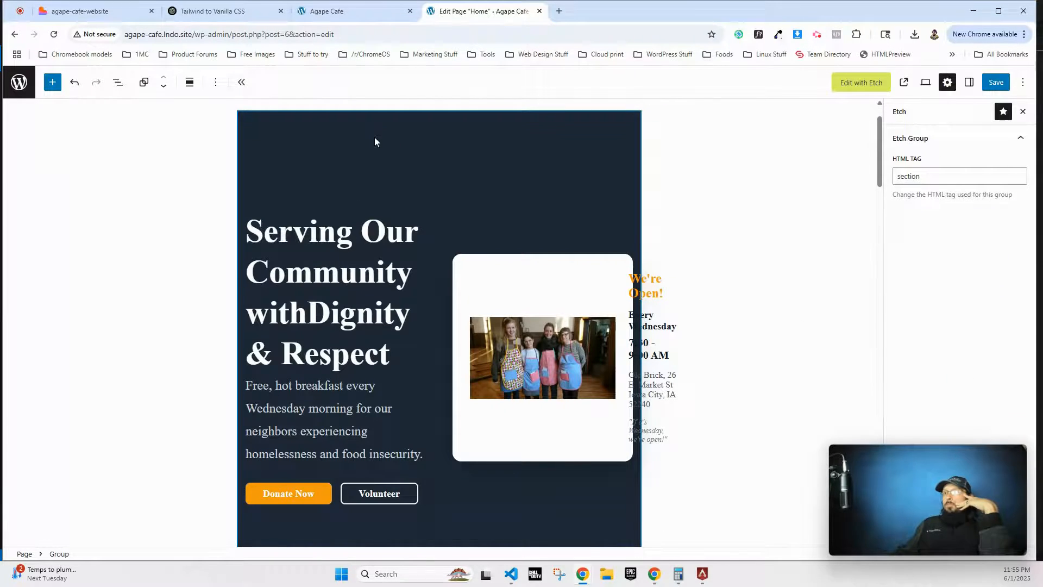
pyautogui.click(925, 177)
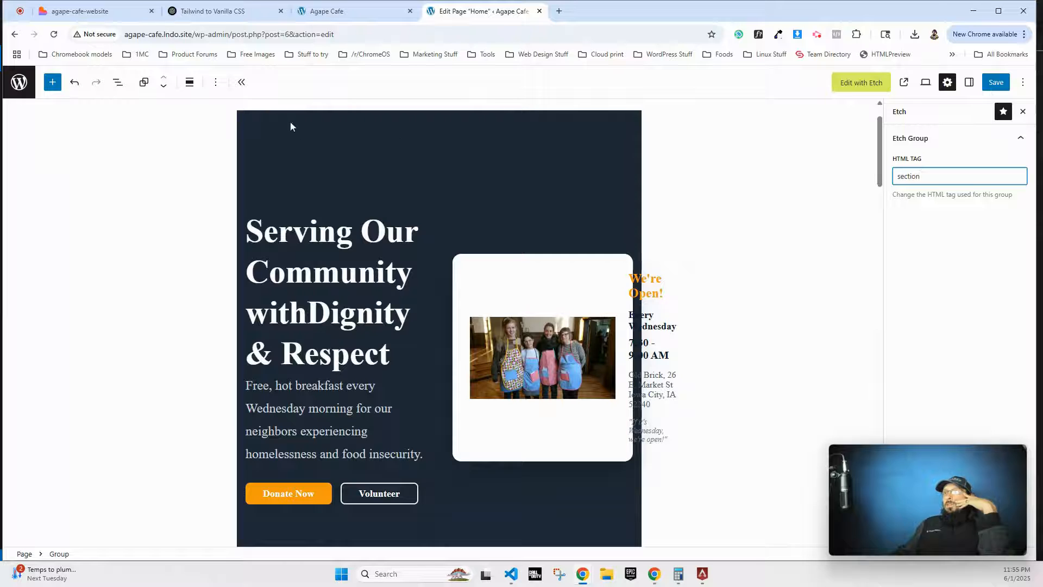
pyautogui.click(1022, 82)
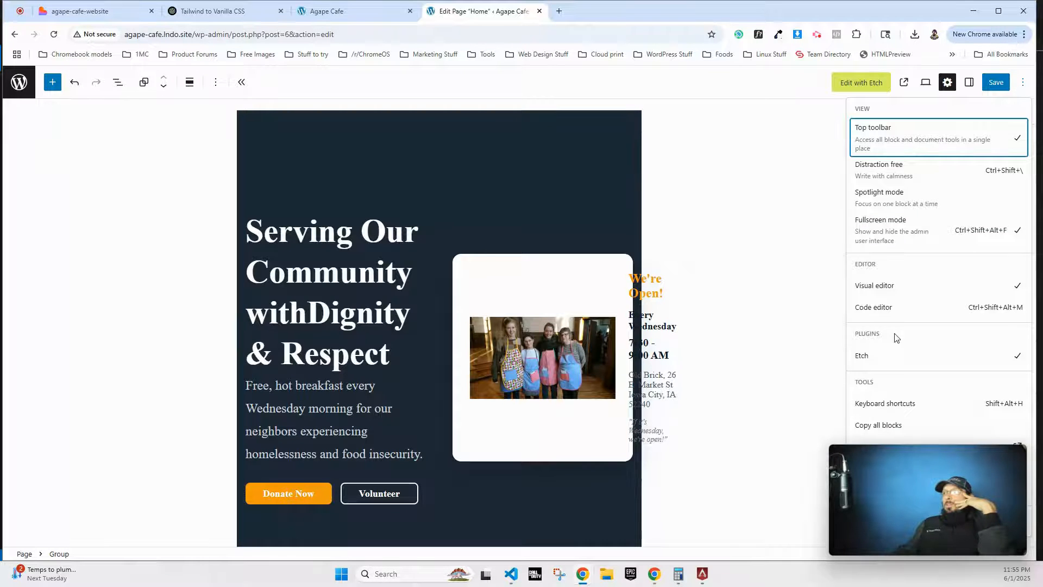
pyautogui.click(831, 171)
pyautogui.click(906, 114)
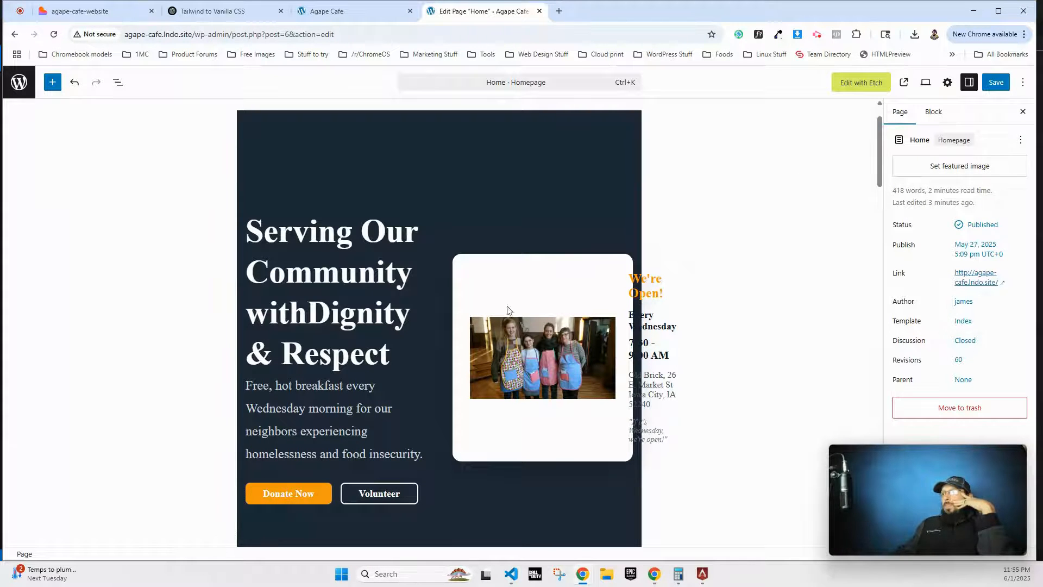
# - Insert a space between "with" and "Dignity & Respect" in the hero heading
pyautogui.click(377, 273)
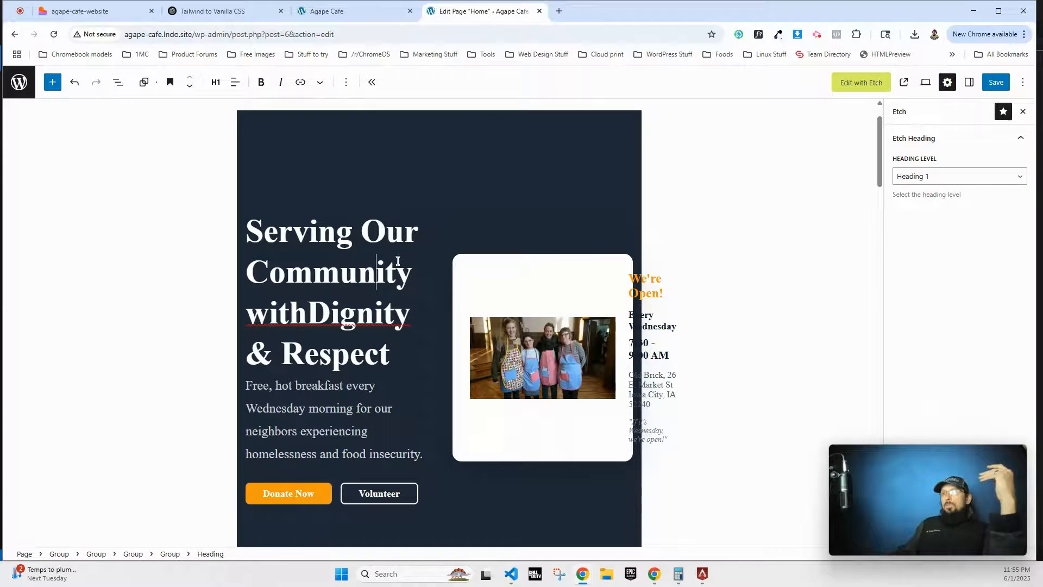
pyautogui.click(308, 313)
pyautogui.hotkey('ctrl', 'shift', 'End')
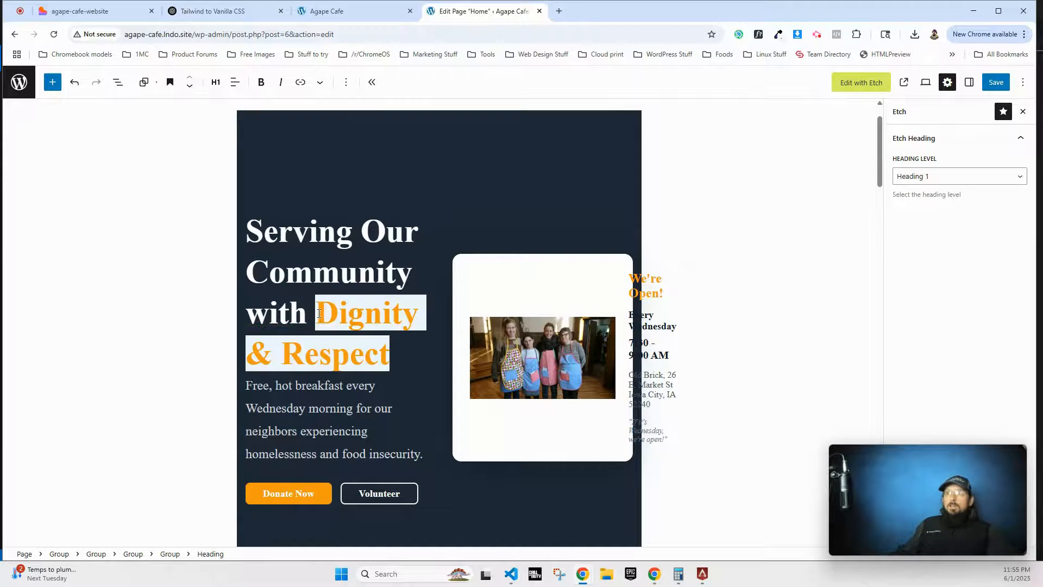
pyautogui.click(307, 390)
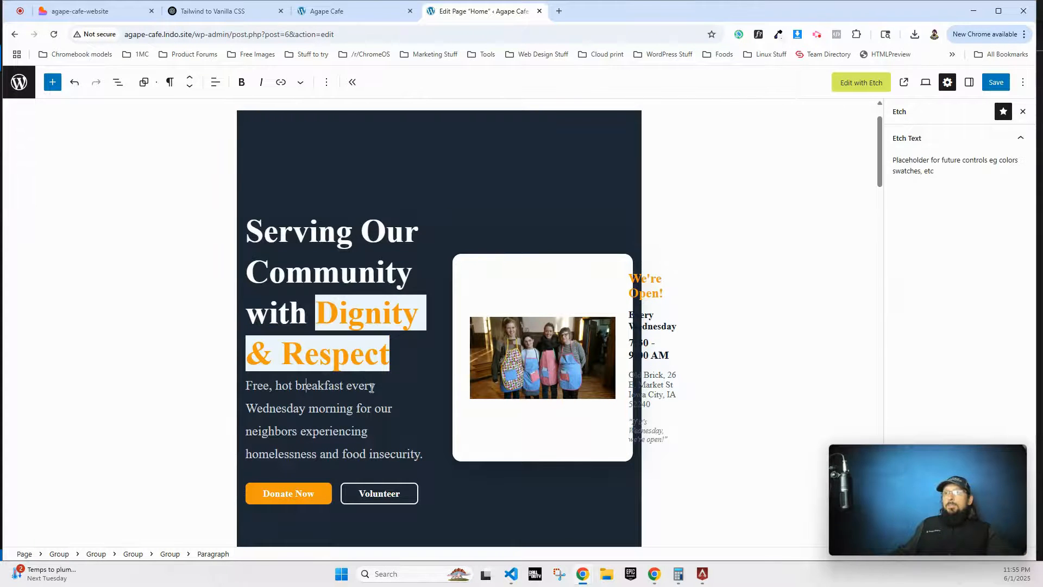
# - Change the opening time in the hero's "We're Open!" card to start at 8:30
pyautogui.click(634, 340)
pyautogui.press('BackSpace')
pyautogui.write('8')
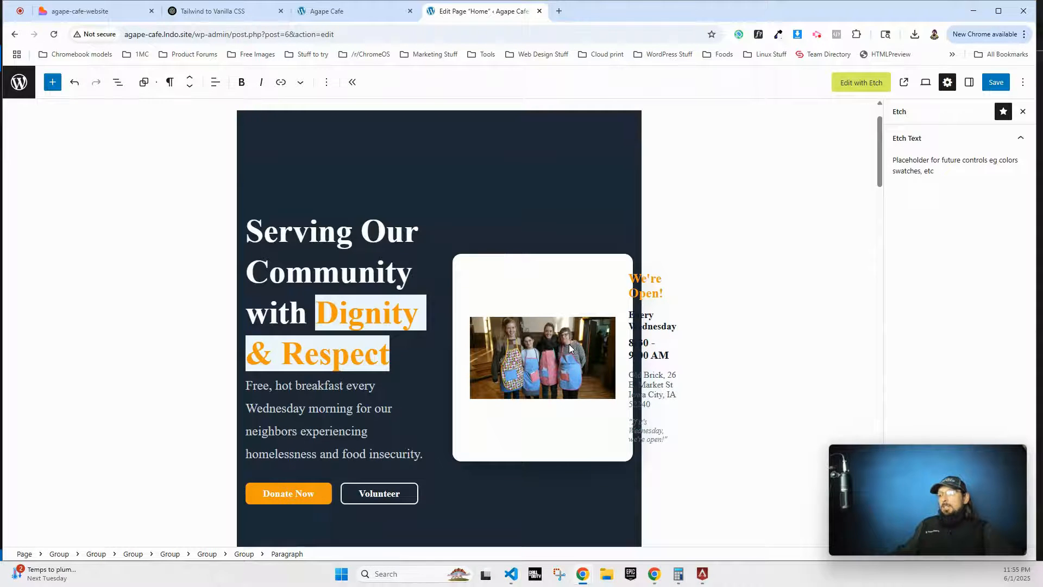
# - Look through the Home page's sections in the block editor down to Support Our Mission and return to the hero
pyautogui.scroll(-4, 487, 363)
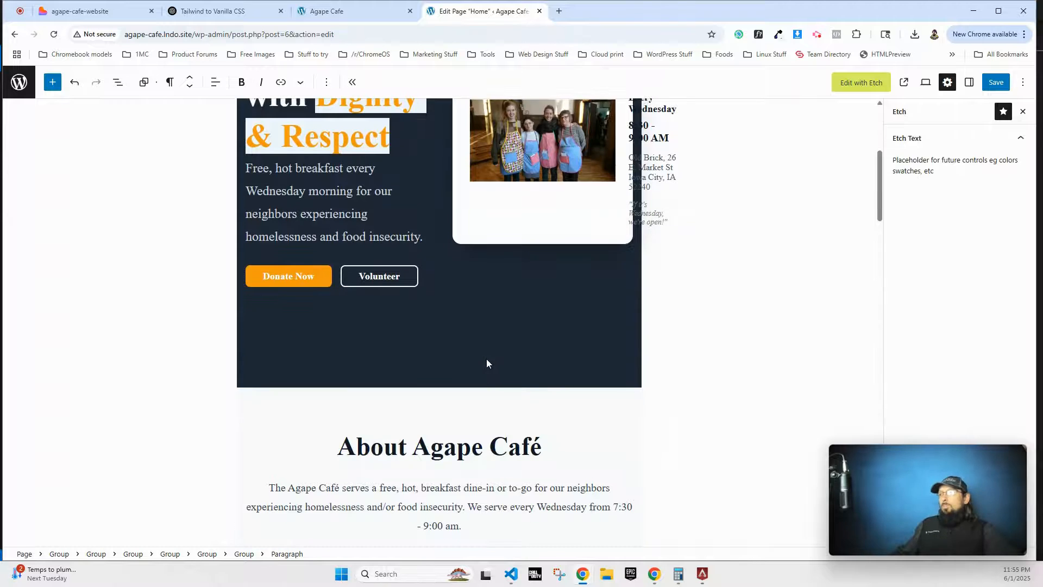
pyautogui.scroll(-18, 487, 363)
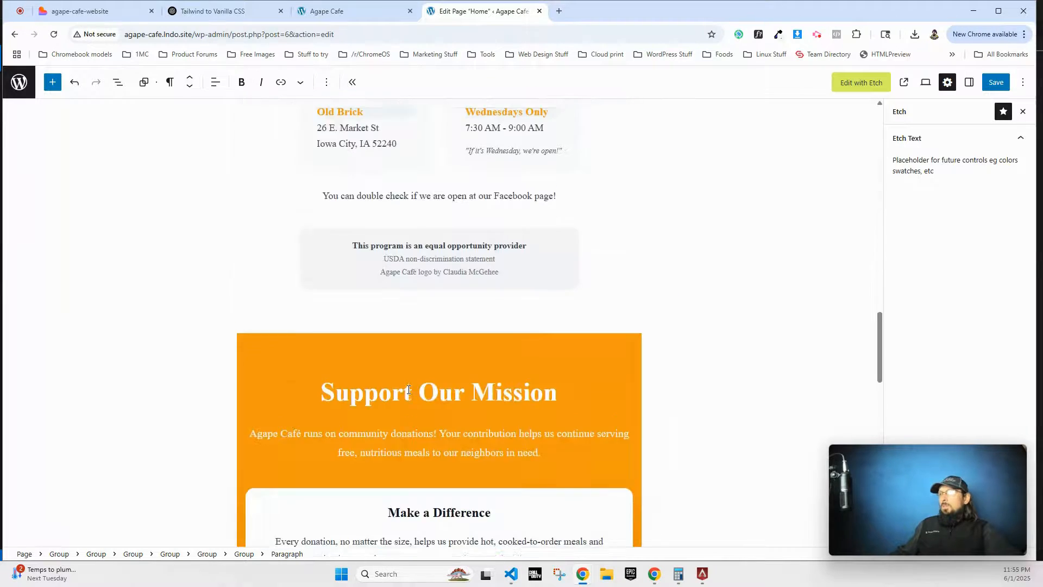
pyautogui.scroll(-7, 409, 390)
pyautogui.scroll(20, 429, 369)
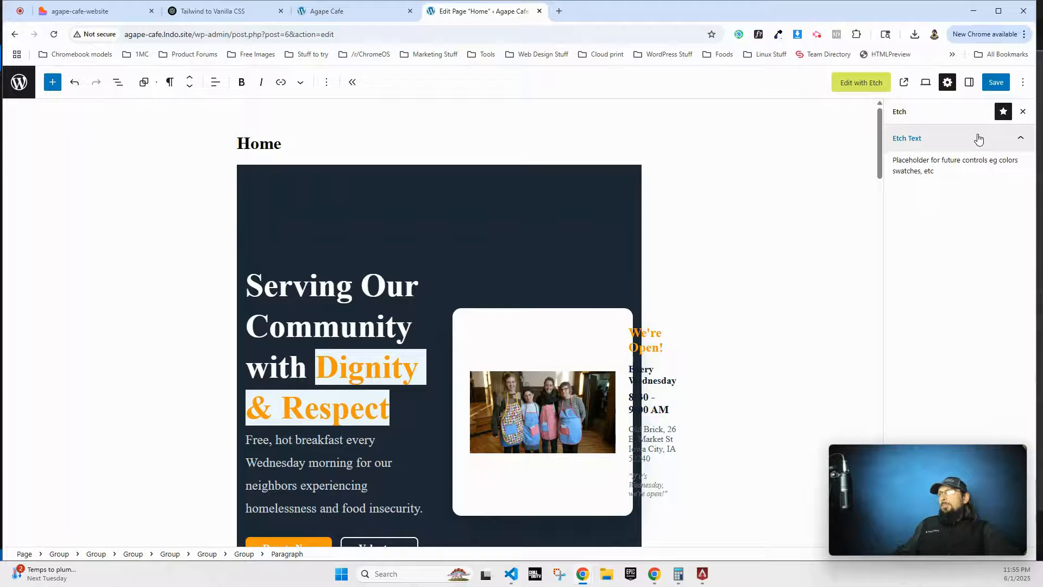
pyautogui.click(946, 82)
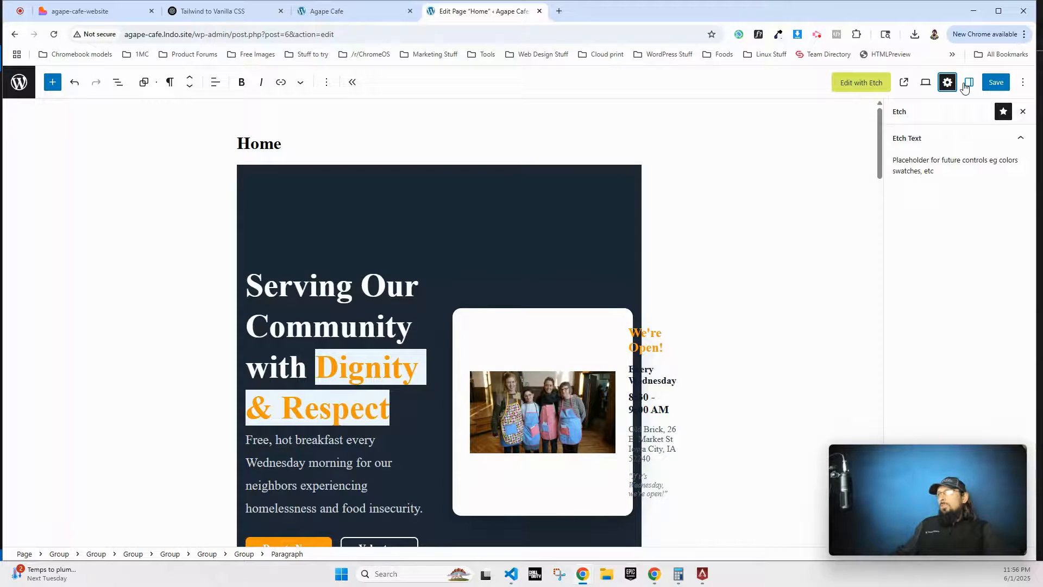
# - Insert the test text "fgasdfg" after "morn" in the word "morning" in the hero's description paragraph
pyautogui.scroll(-4, 503, 383)
pyautogui.click(337, 249)
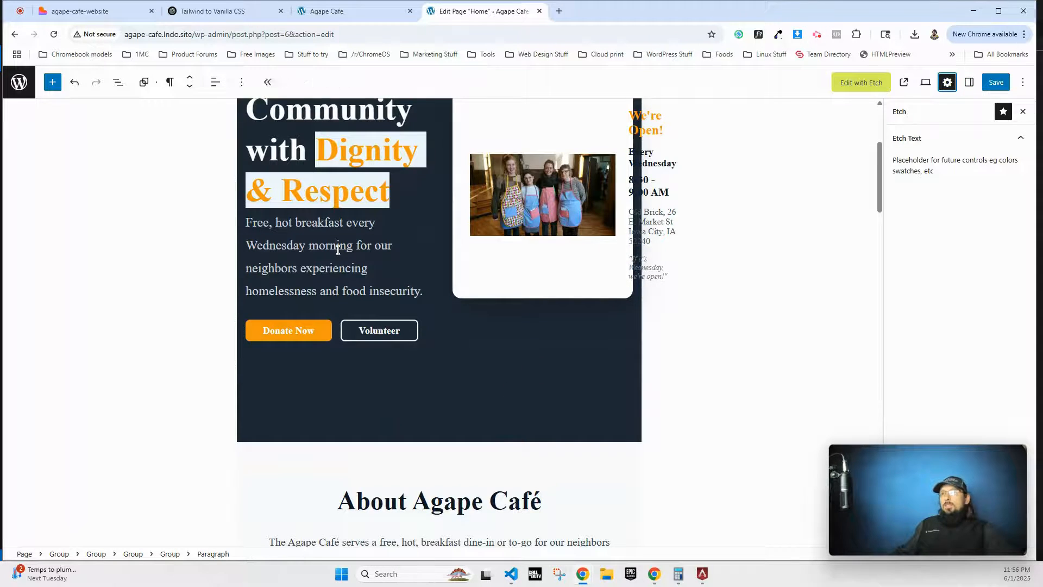
pyautogui.write('fgasdfg')
pyautogui.scroll(3, 140, 217)
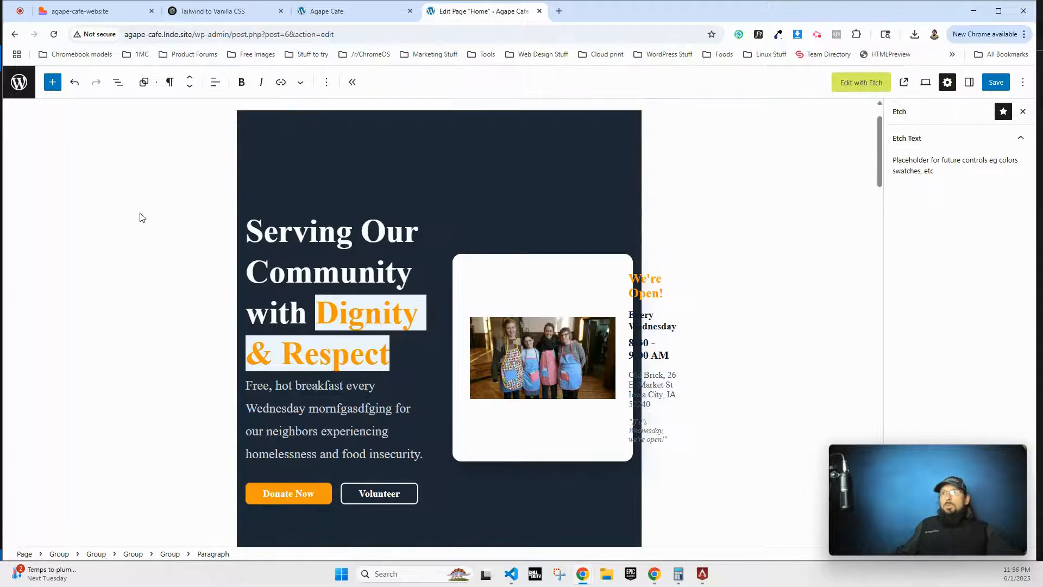
# - Add an empty Paragraph block between the hero's description and the Donate Now and Volunteer buttons
pyautogui.click(53, 85)
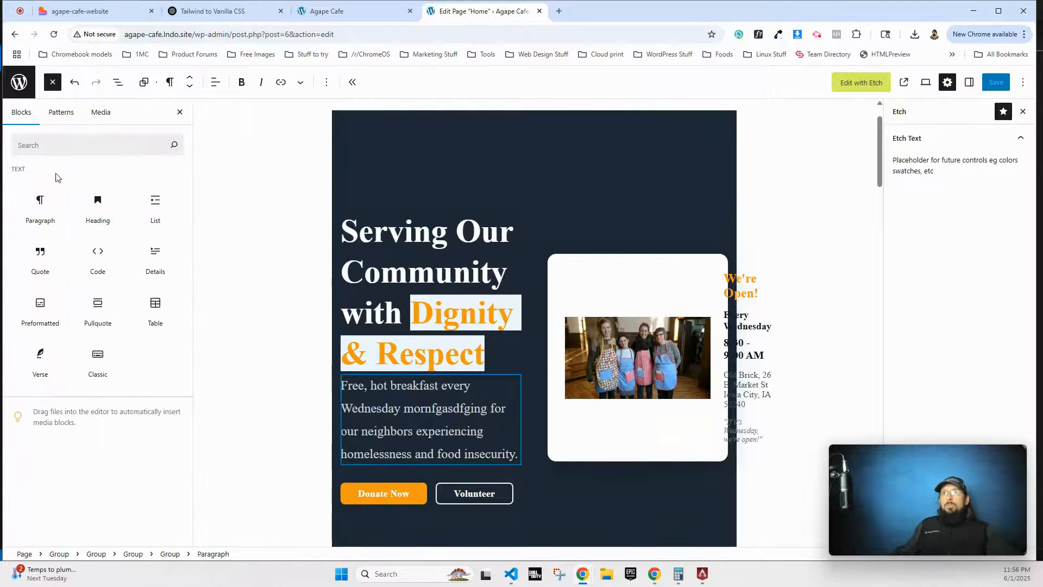
pyautogui.moveTo(39, 207); pyautogui.dragTo(446, 399)
pyautogui.moveTo(411, 466); pyautogui.dragTo(415, 468)
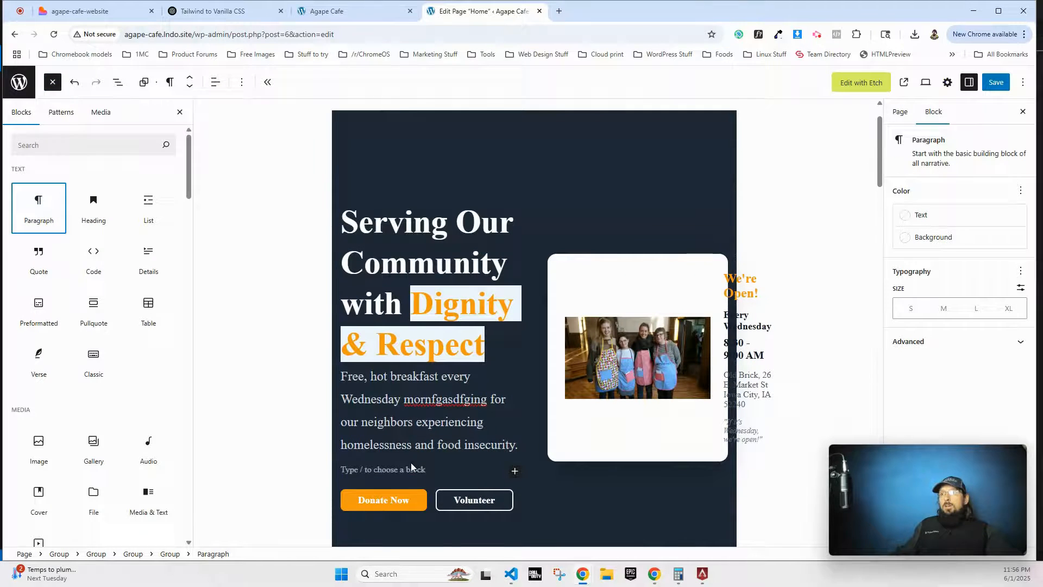
pyautogui.scroll(-2, 384, 436)
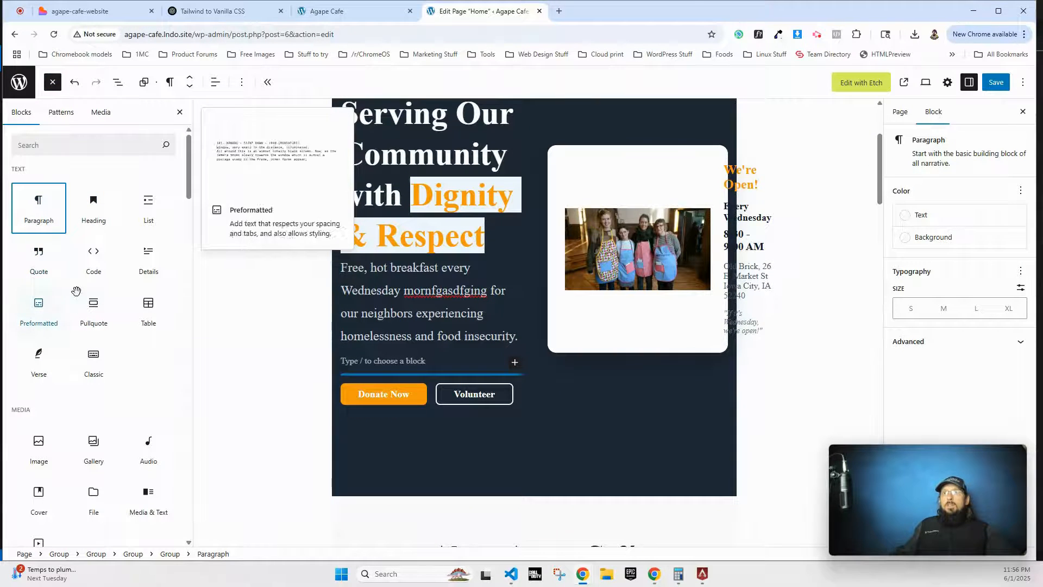
# - Place an Image block beneath the hero's Donate Now and Volunteer buttons and delete it again
pyautogui.moveTo(93, 441); pyautogui.dragTo(432, 430)
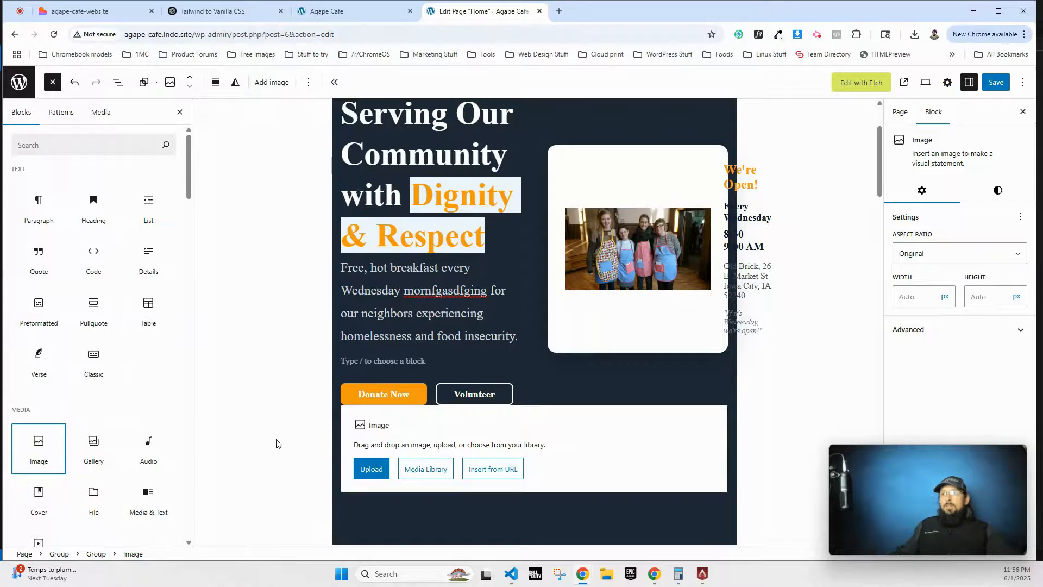
pyautogui.click(458, 402)
pyautogui.click(585, 423)
pyautogui.press('Delete')
# - Add a Formidable Forms block showing the Contact Us form at the end of the page, below the volunteer section
pyautogui.scroll(-20, 595, 421)
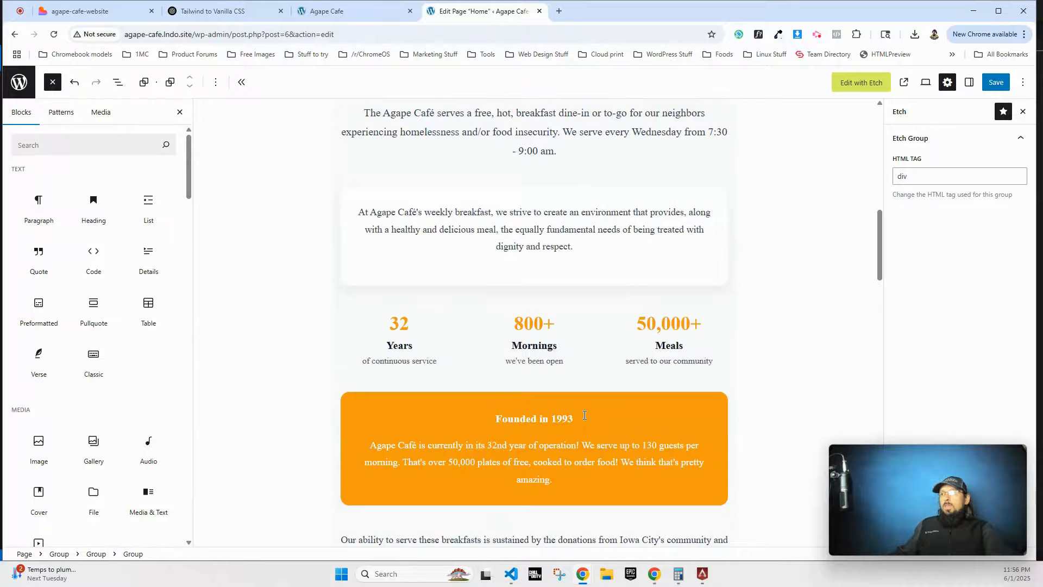
pyautogui.scroll(-15, 585, 421)
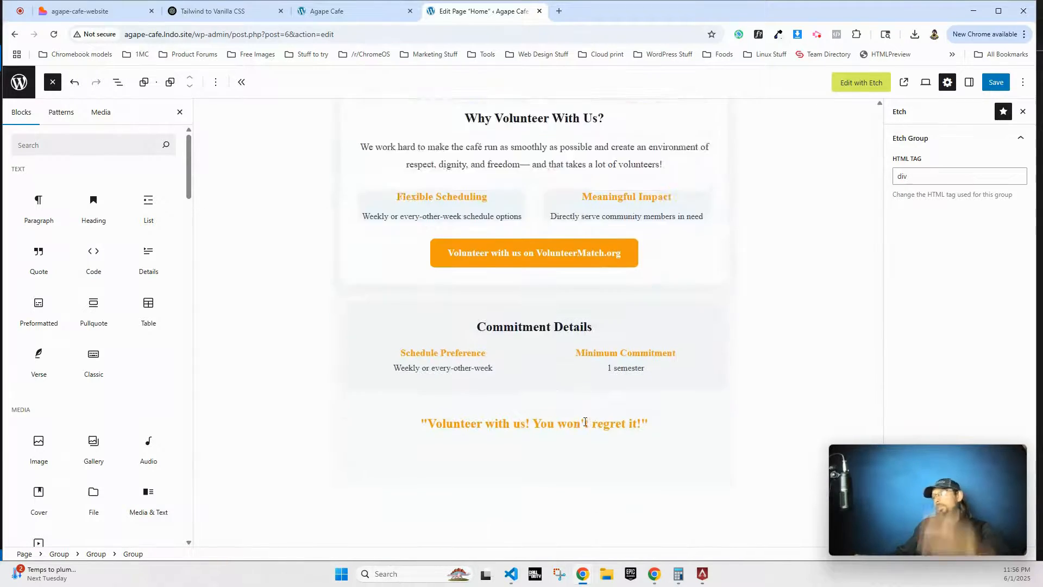
pyautogui.click(585, 424)
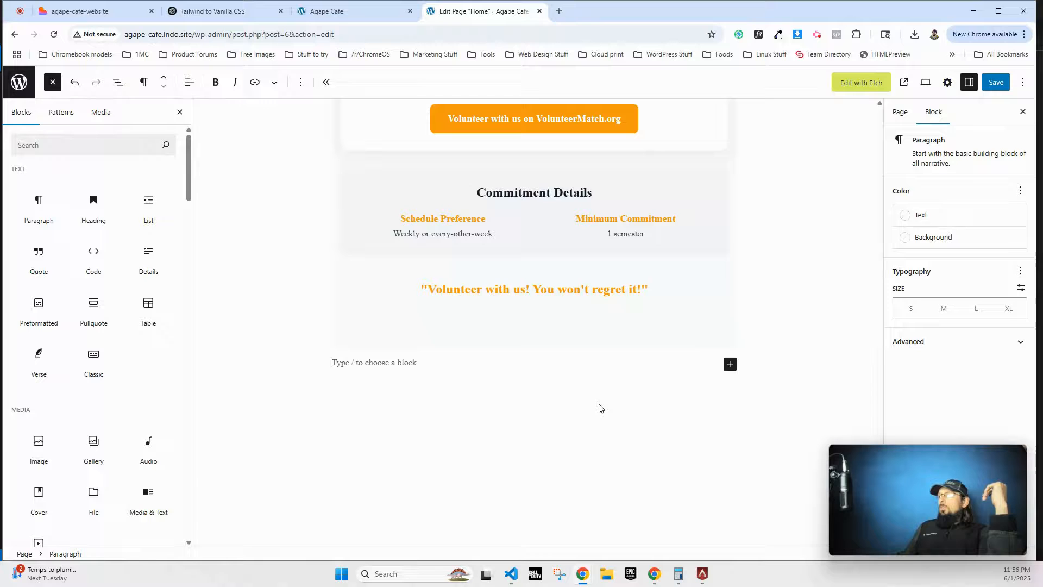
pyautogui.click(729, 364)
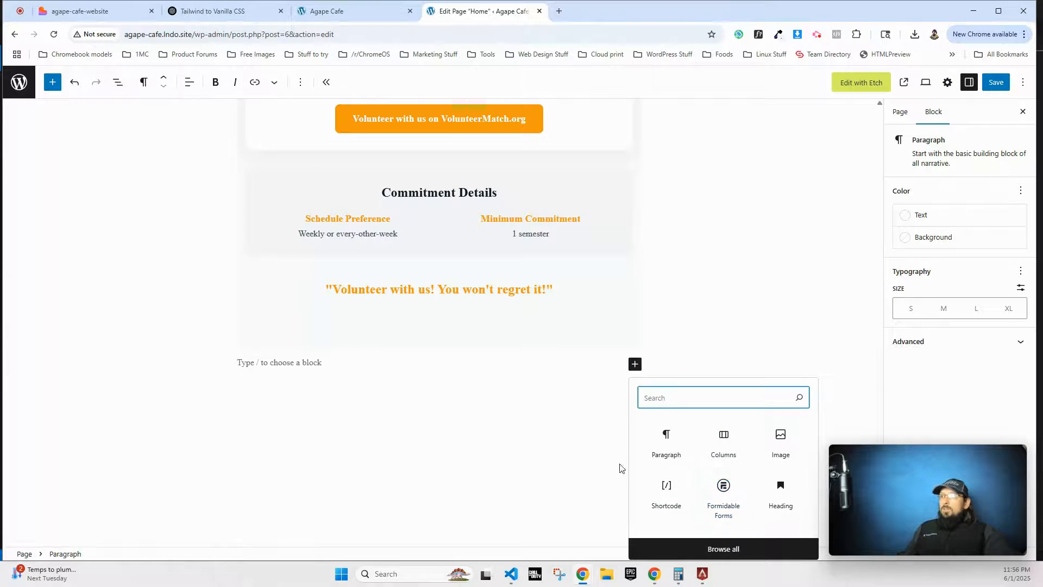
pyautogui.click(724, 500)
pyautogui.click(445, 467)
pyautogui.click(434, 497)
# - Save the page, open it in Etch, and select the formidable/simple-form element below the Volunteer section
pyautogui.click(996, 82)
pyautogui.click(835, 84)
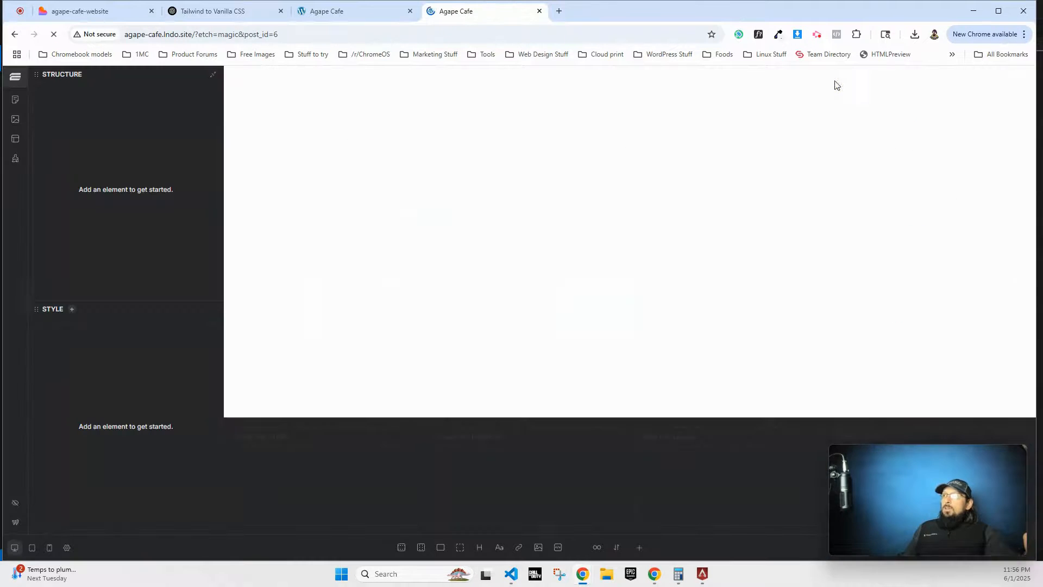
pyautogui.scroll(-20, 489, 233)
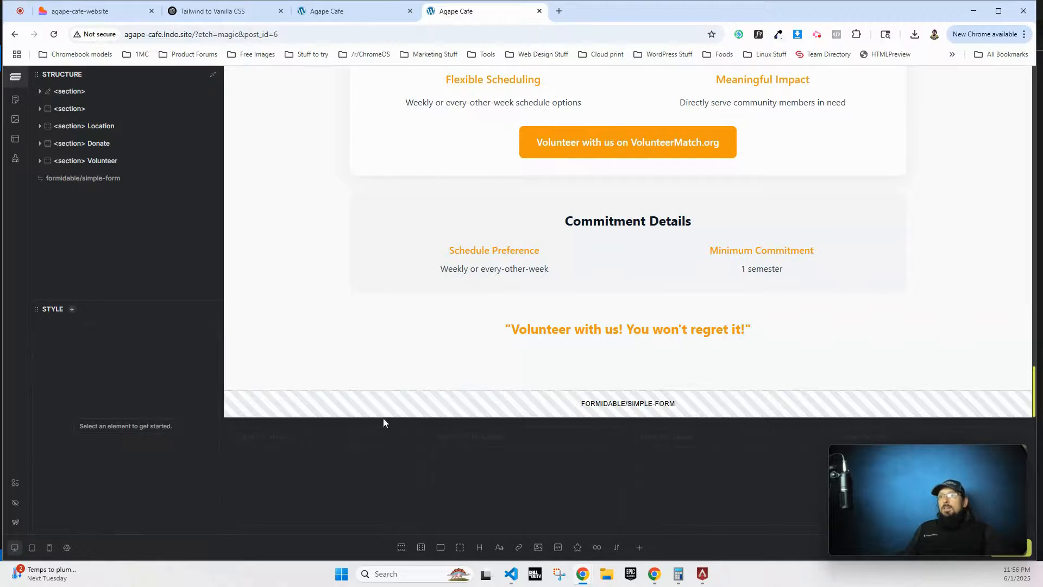
pyautogui.click(59, 175)
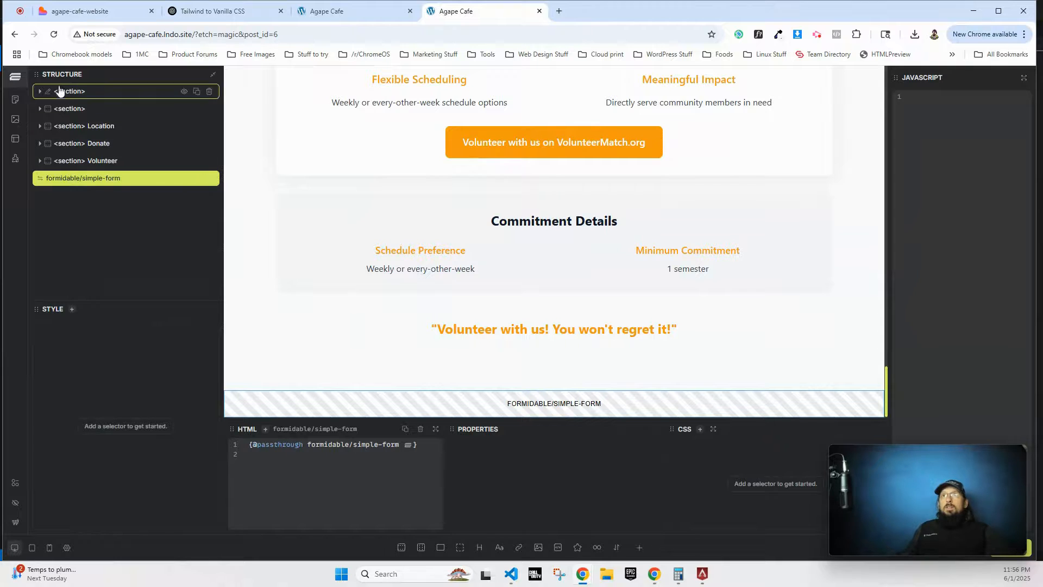
# - Add a section with a container below the form element and give it a paragraph reading "Next section"
pyautogui.click(406, 552)
pyautogui.scroll(-1, 435, 380)
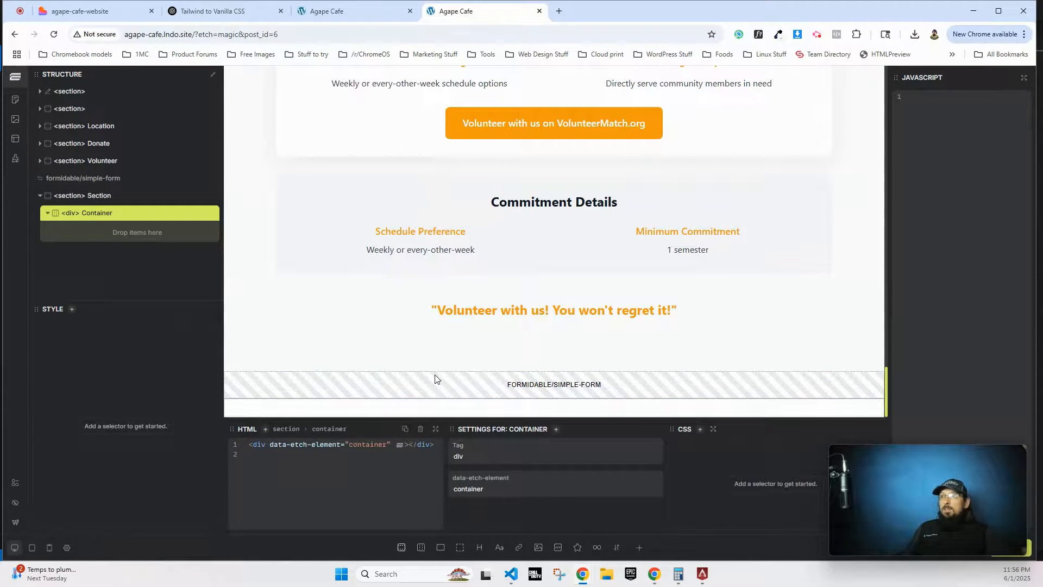
pyautogui.click(497, 548)
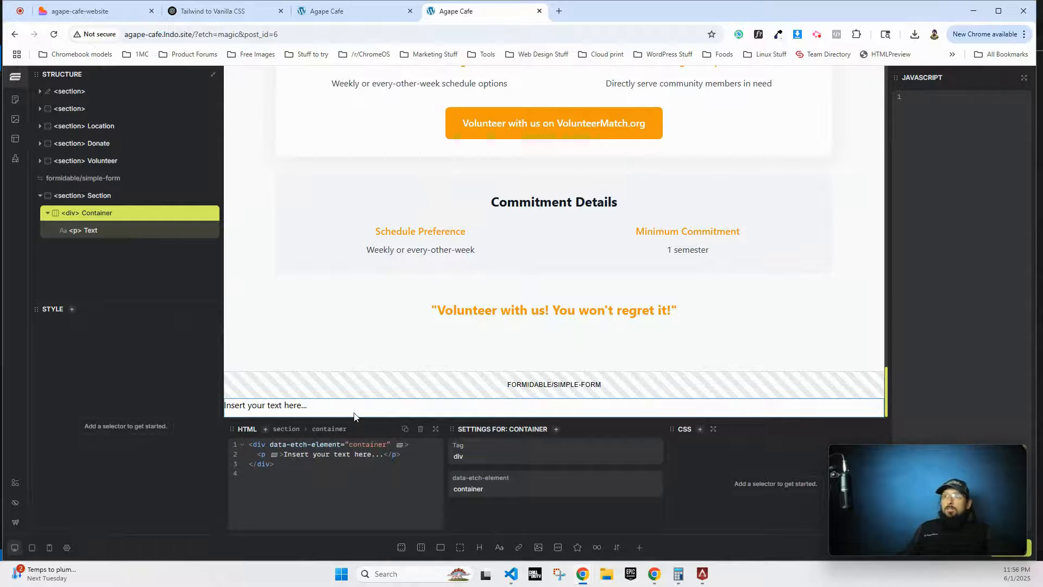
pyautogui.click(352, 404)
pyautogui.click(352, 404)
pyautogui.write('Next section')
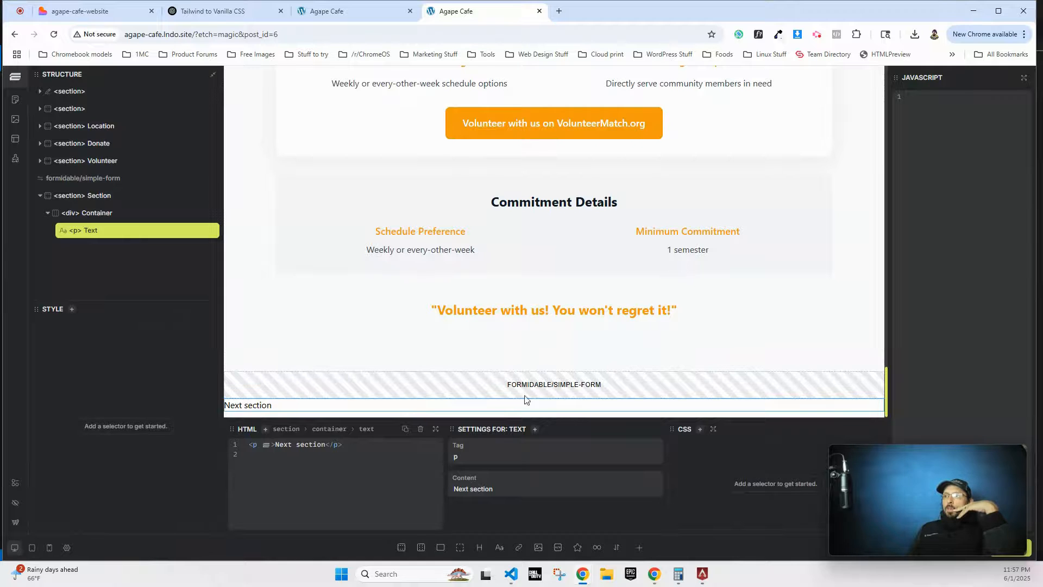
# - Check the form element's code in Etch and view the rendered form at the end of the page in the block editor
pyautogui.click(564, 386)
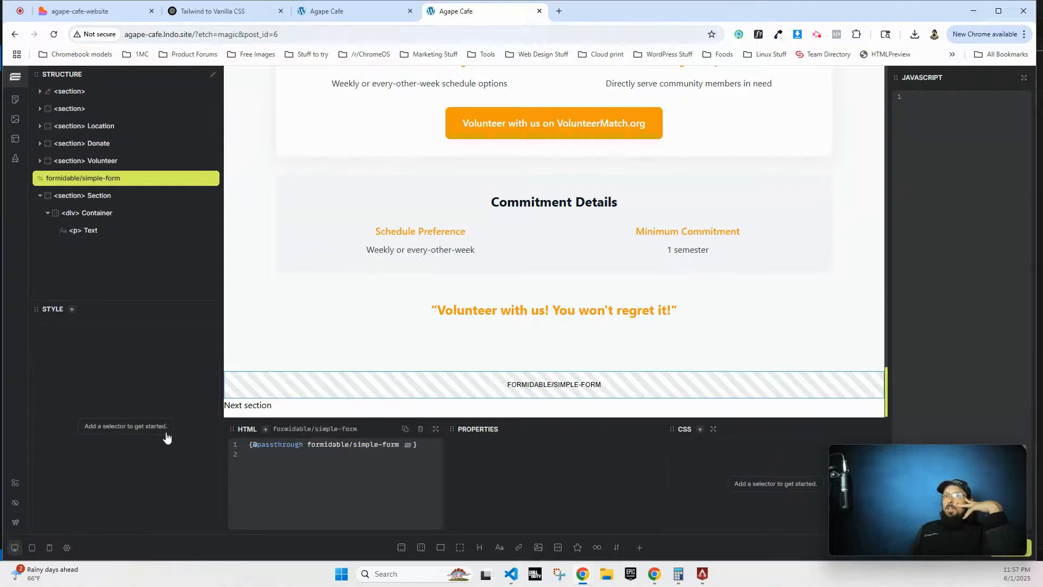
pyautogui.click(16, 524)
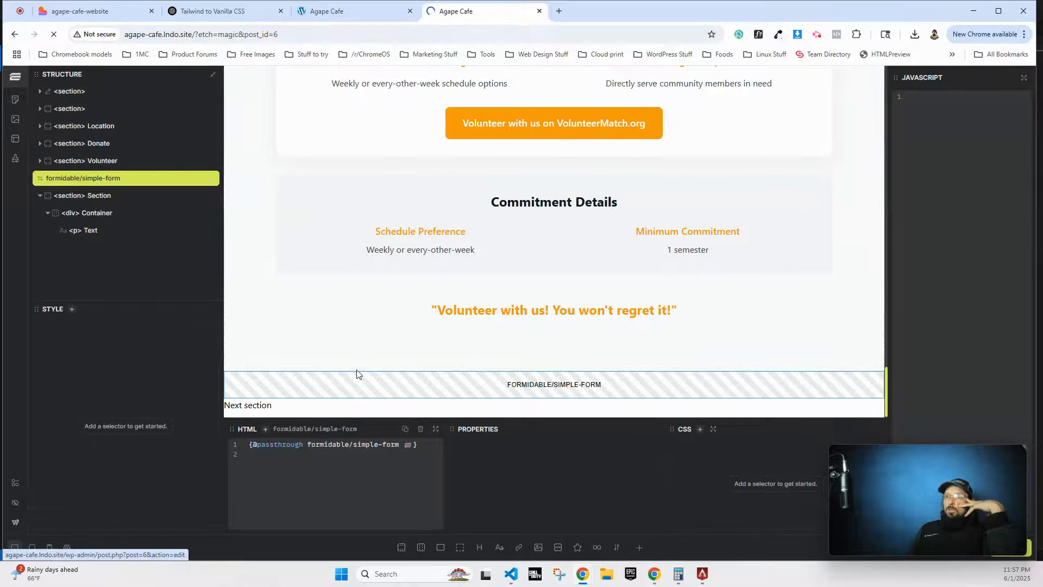
pyautogui.scroll(-20, 329, 336)
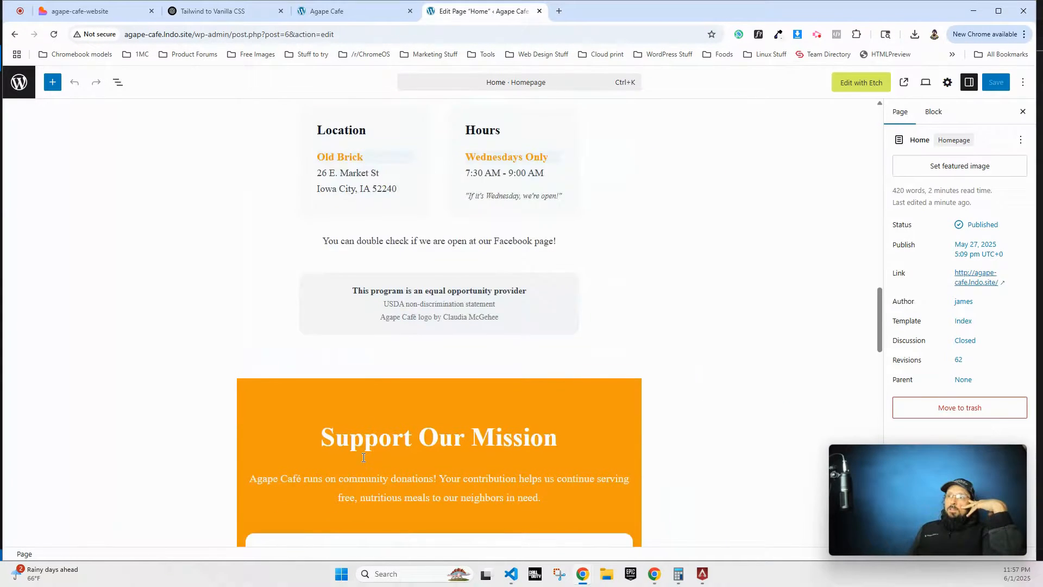
pyautogui.scroll(-5, 418, 470)
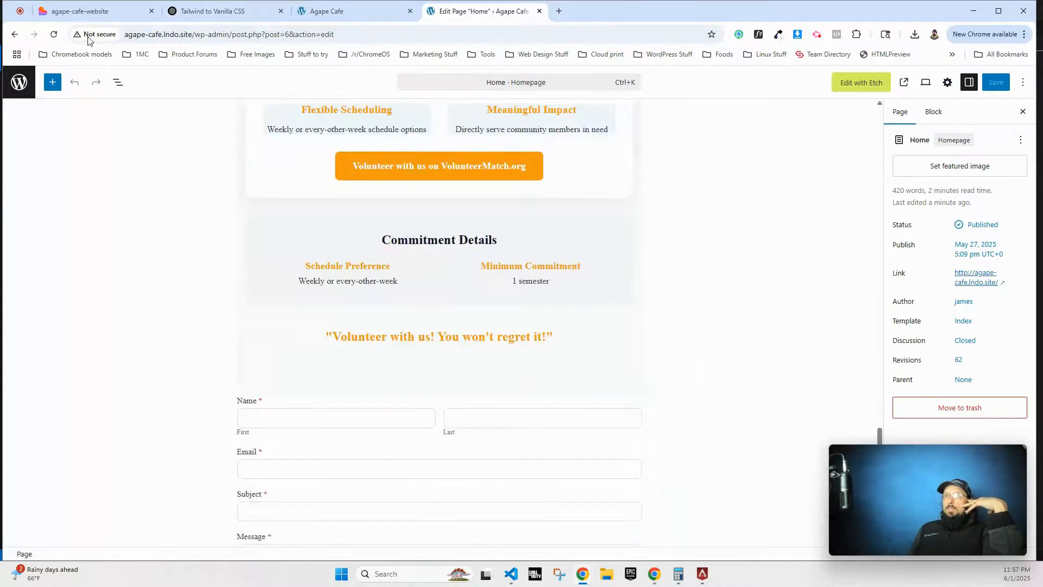
# - Open the Formidable forms list and copy the Contact Us form's WordPress shortcode for manual insertion
pyautogui.click(19, 82)
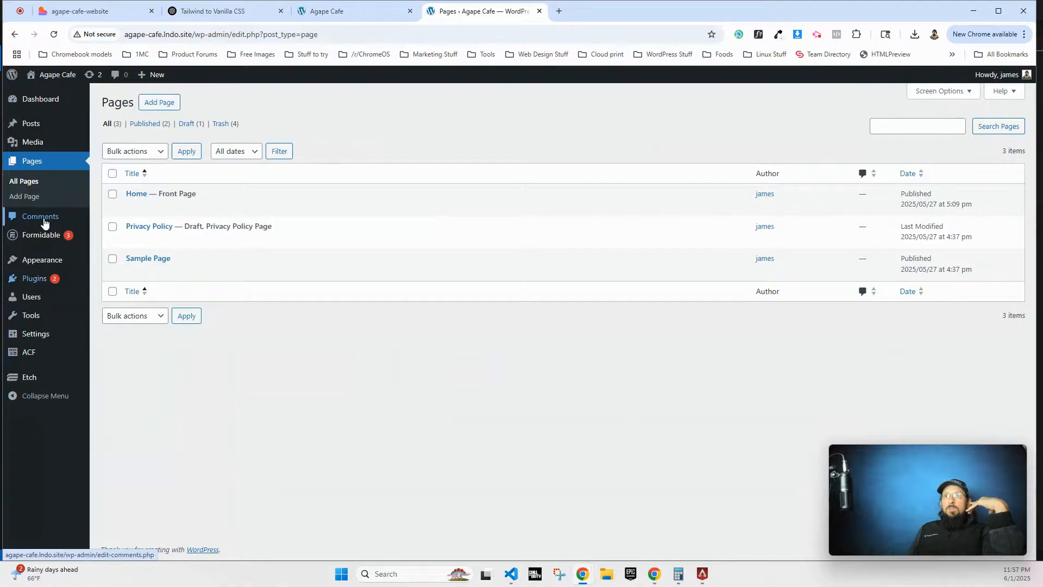
pyautogui.moveTo(46, 243)
pyautogui.click(113, 252)
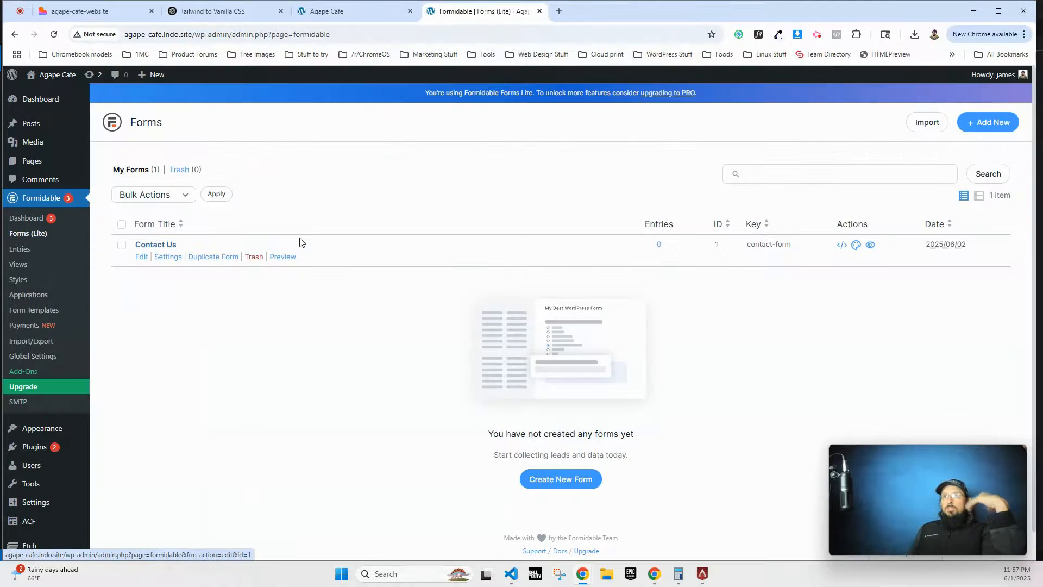
pyautogui.click(842, 245)
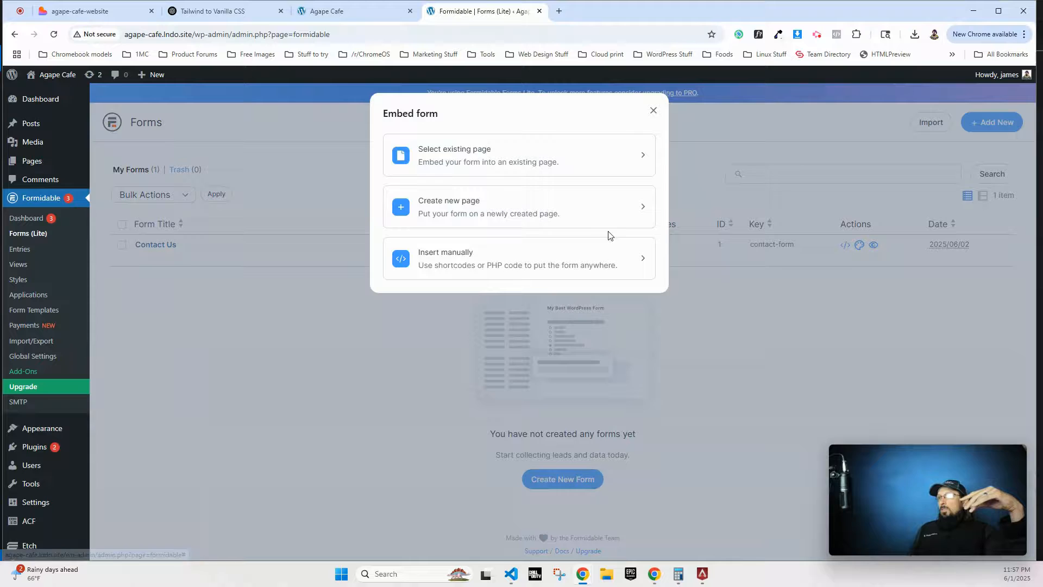
pyautogui.click(551, 258)
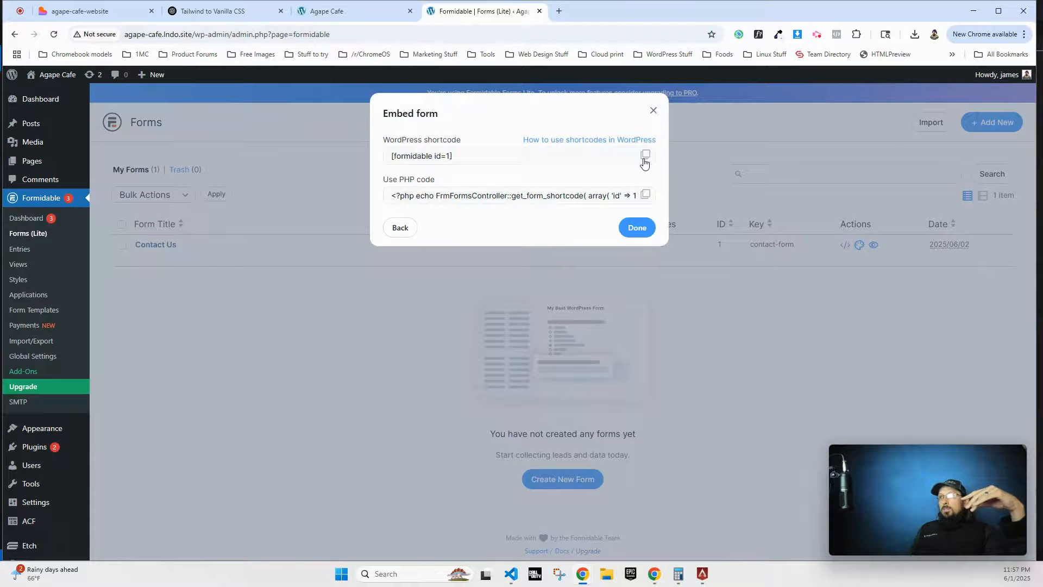
pyautogui.click(645, 156)
# - Open the Home page in the block editor and delete the contact form block below the volunteer section
pyautogui.click(32, 160)
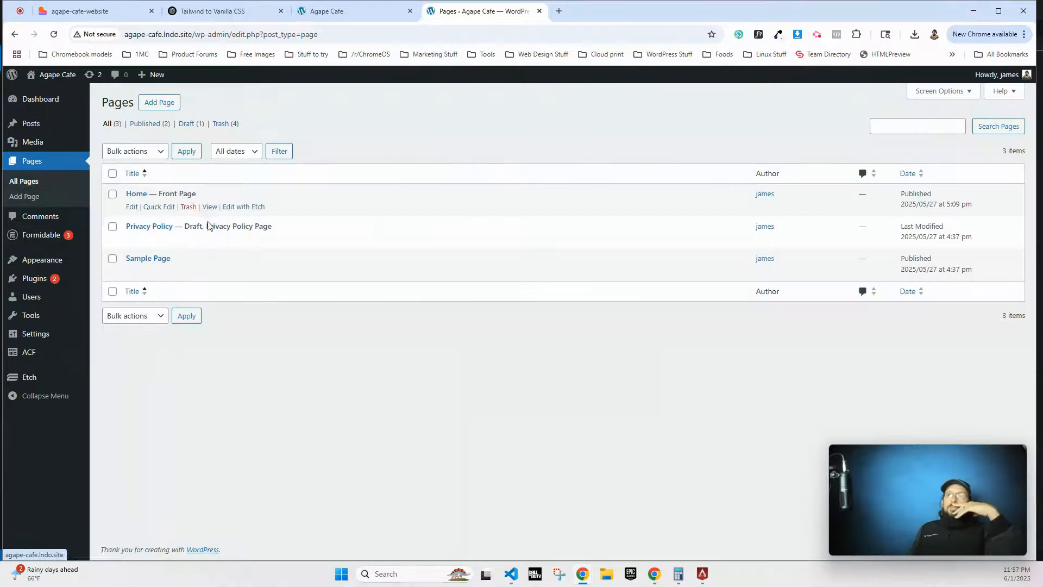
pyautogui.scroll(-15, 350, 381)
pyautogui.scroll(-20, 350, 382)
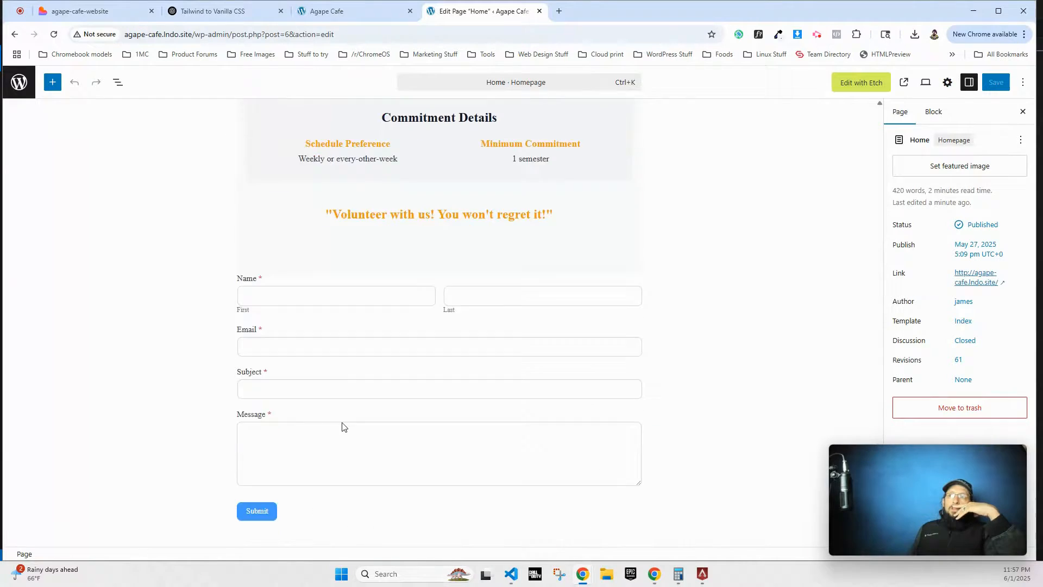
pyautogui.click(408, 292)
pyautogui.press('Delete')
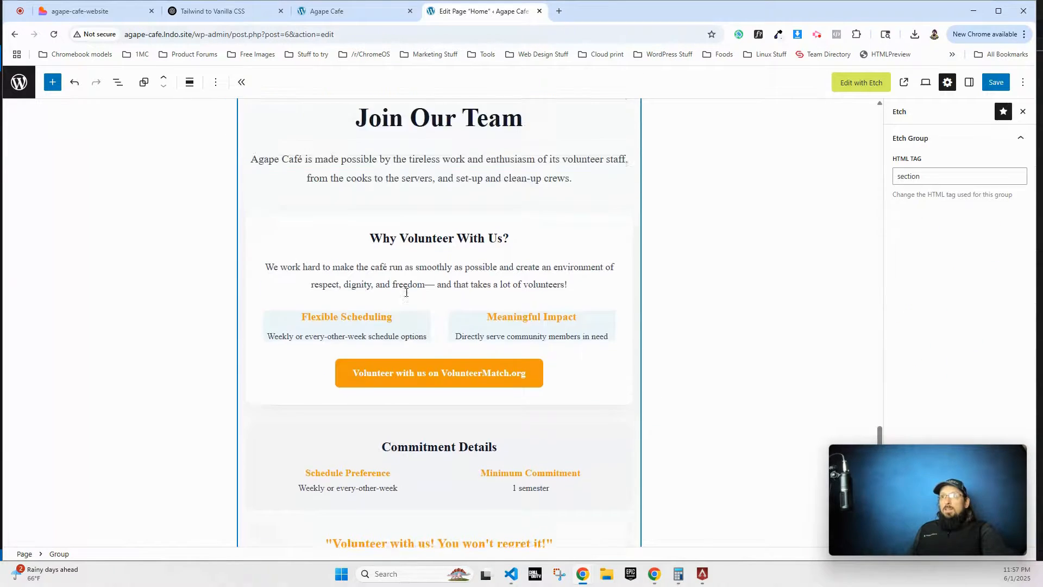
# - Add a Shortcode block containing [formidable id=1] at the end of the Home page and save the page
pyautogui.scroll(-5, 408, 292)
pyautogui.click(432, 384)
pyautogui.click(635, 365)
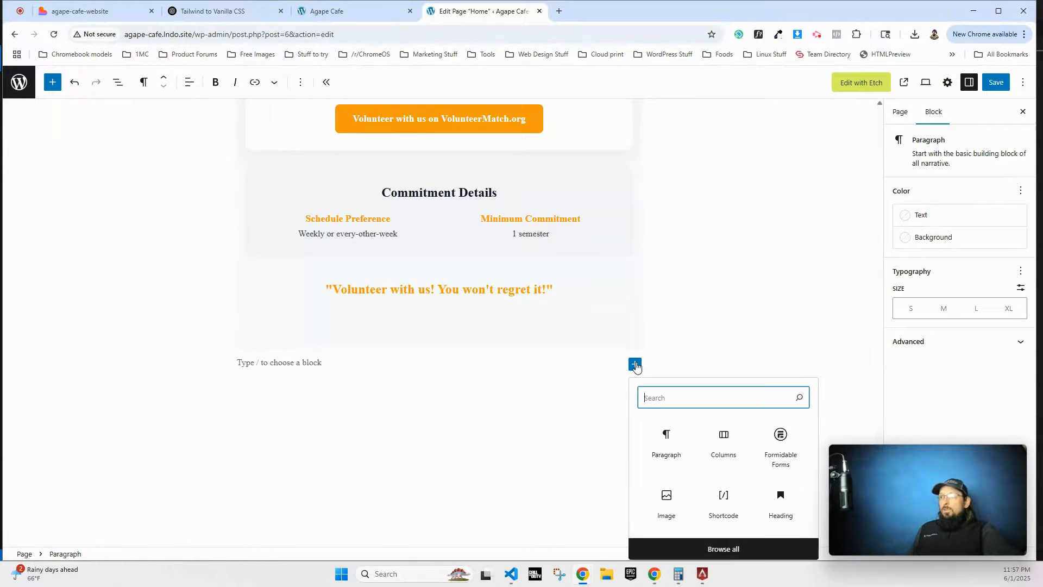
pyautogui.click(723, 500)
pyautogui.hotkey('ctrl', 'v')
pyautogui.click(995, 82)
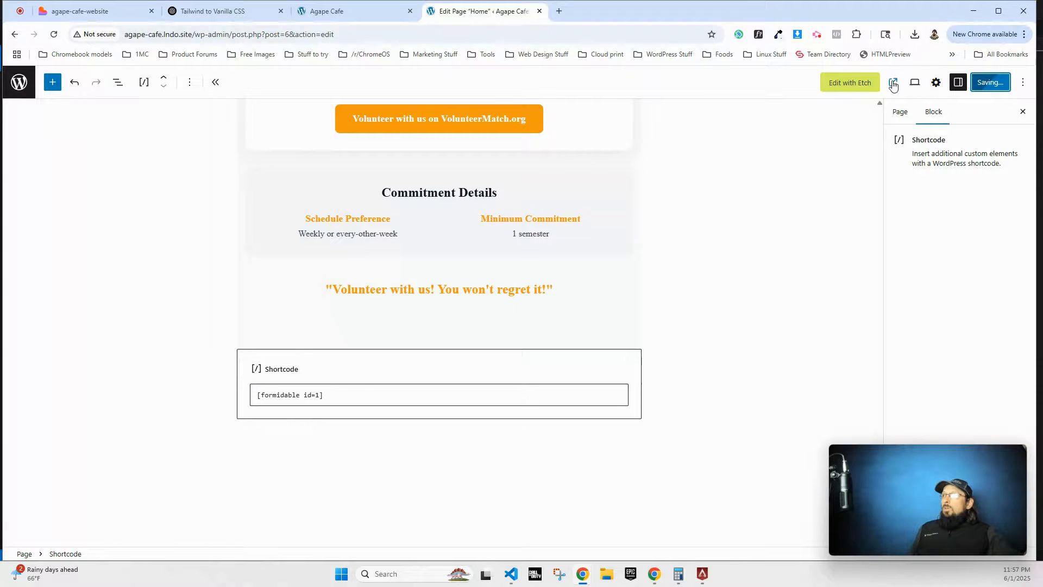
# - Open the page in Etch and select the core/shortcode element below the Volunteer section to inspect its code
pyautogui.scroll(-10, 380, 273)
pyautogui.scroll(-10, 339, 250)
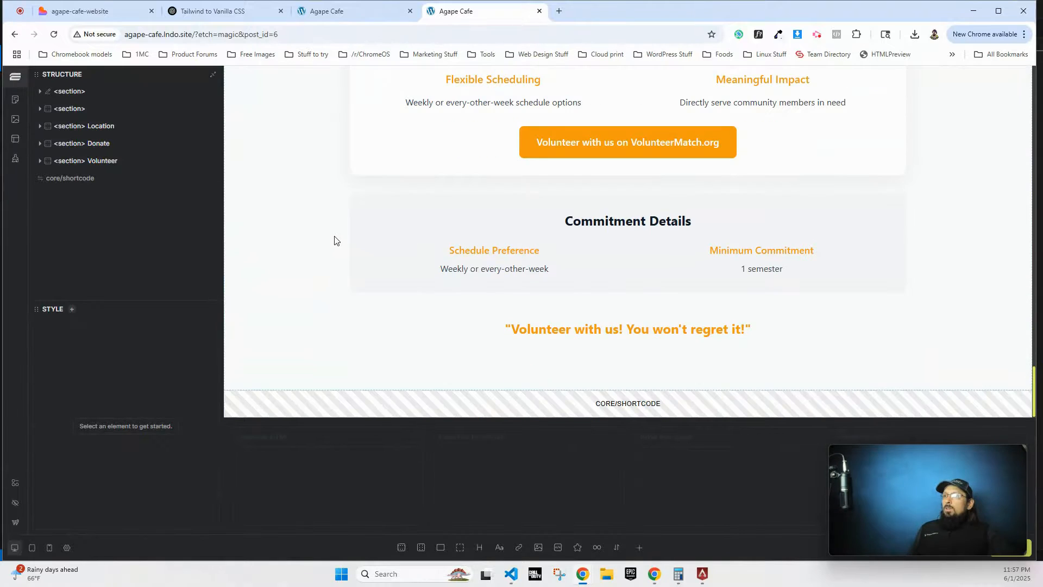
pyautogui.click(618, 401)
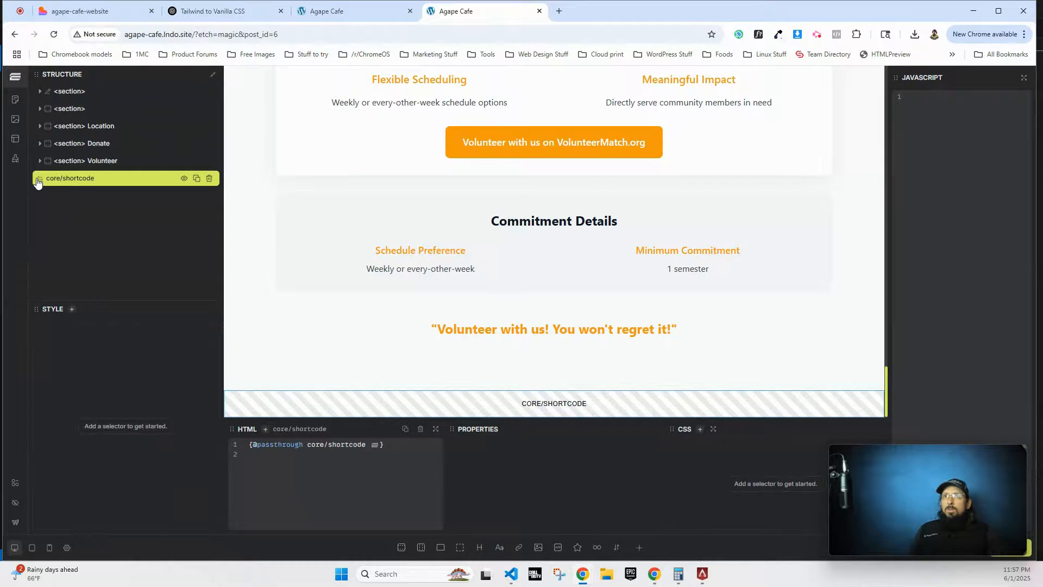
pyautogui.click(640, 547)
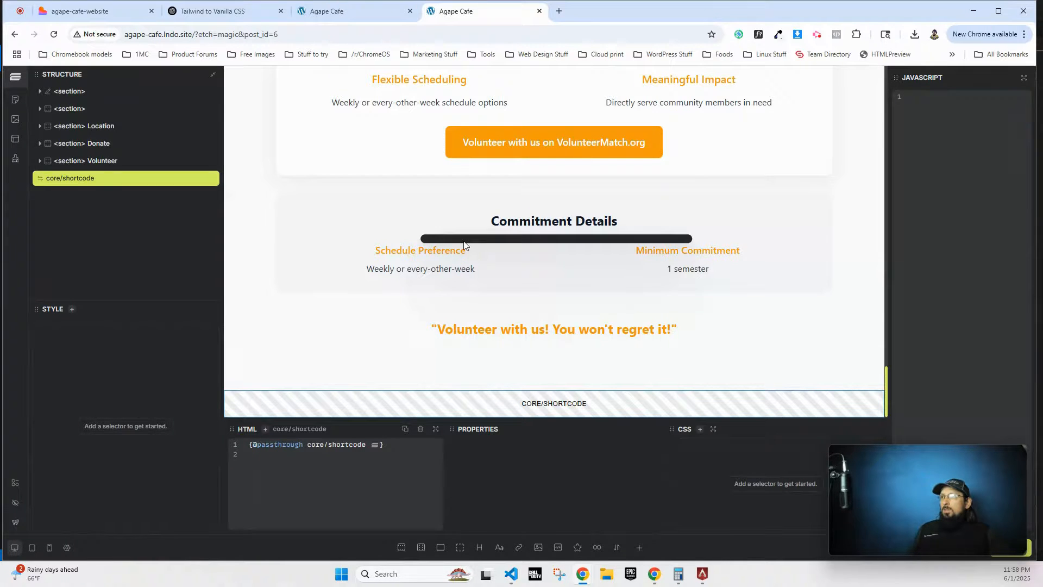
pyautogui.click(528, 484)
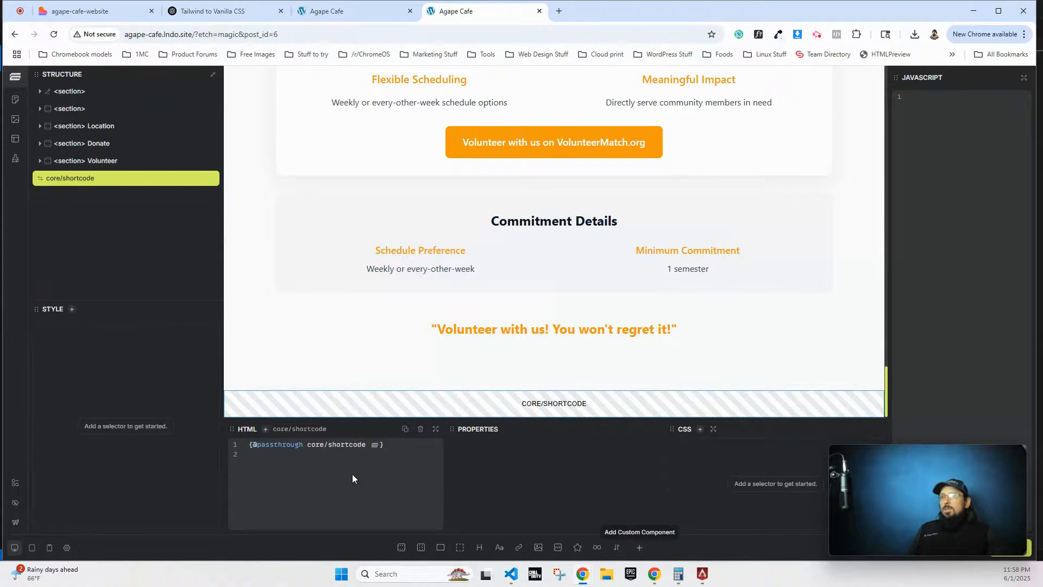
pyautogui.click(265, 430)
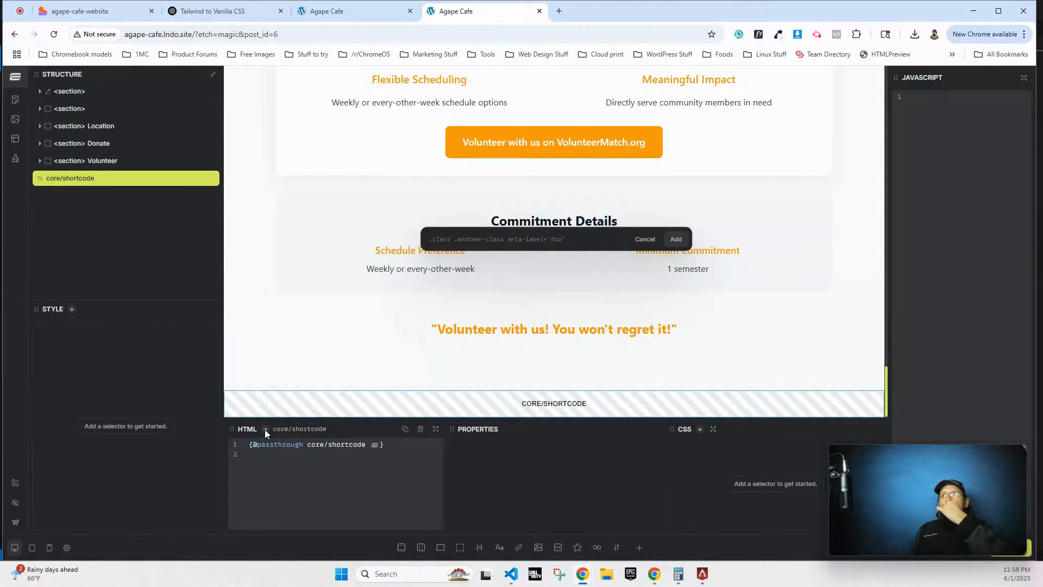
pyautogui.click(561, 497)
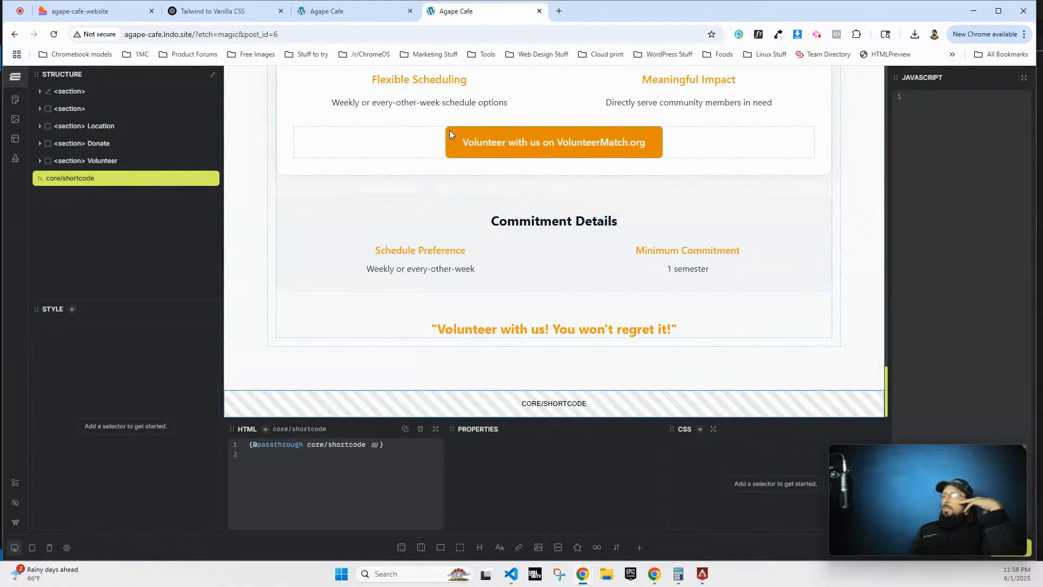
# - Look over the site's templates in Etch and return to the Home page canvas
pyautogui.scroll(20, 637, 249)
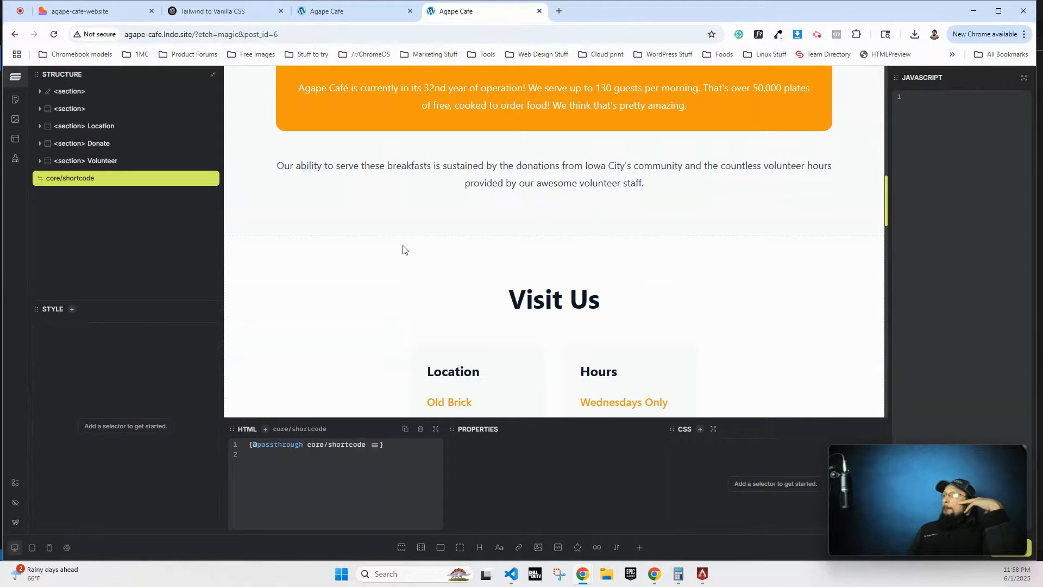
pyautogui.scroll(10, 403, 249)
pyautogui.click(16, 139)
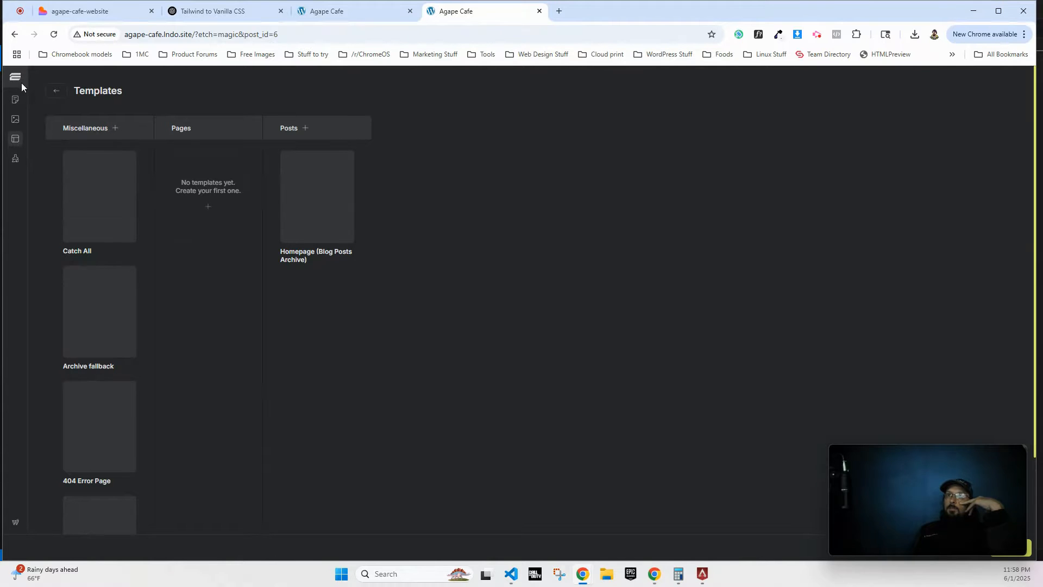
pyautogui.click(58, 96)
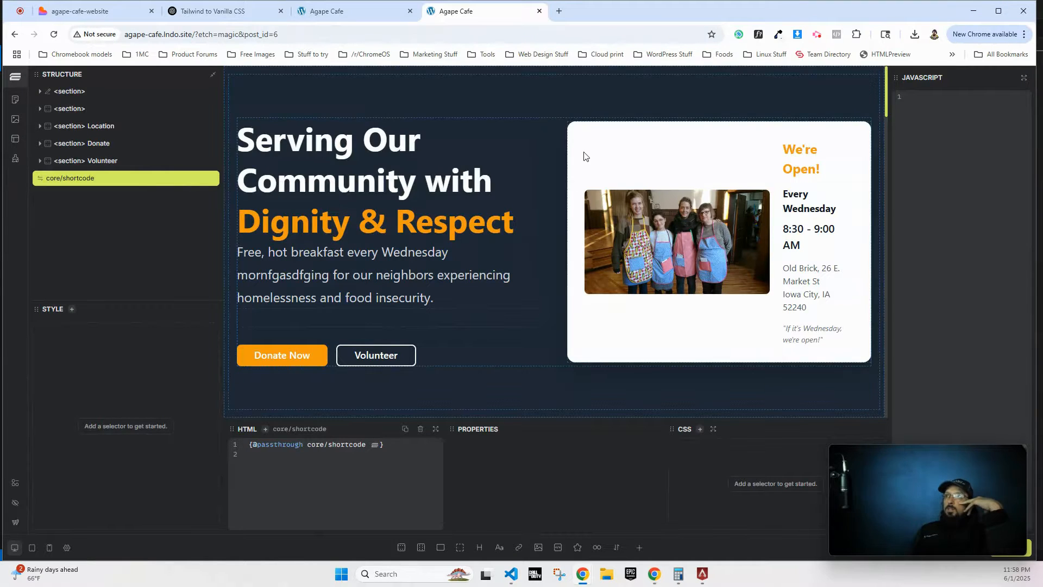
# - Review the Home page layout from the hero through the Donate and Volunteer sections down to the core/shortcode element
pyautogui.scroll(-5, 469, 243)
pyautogui.scroll(-5, 469, 242)
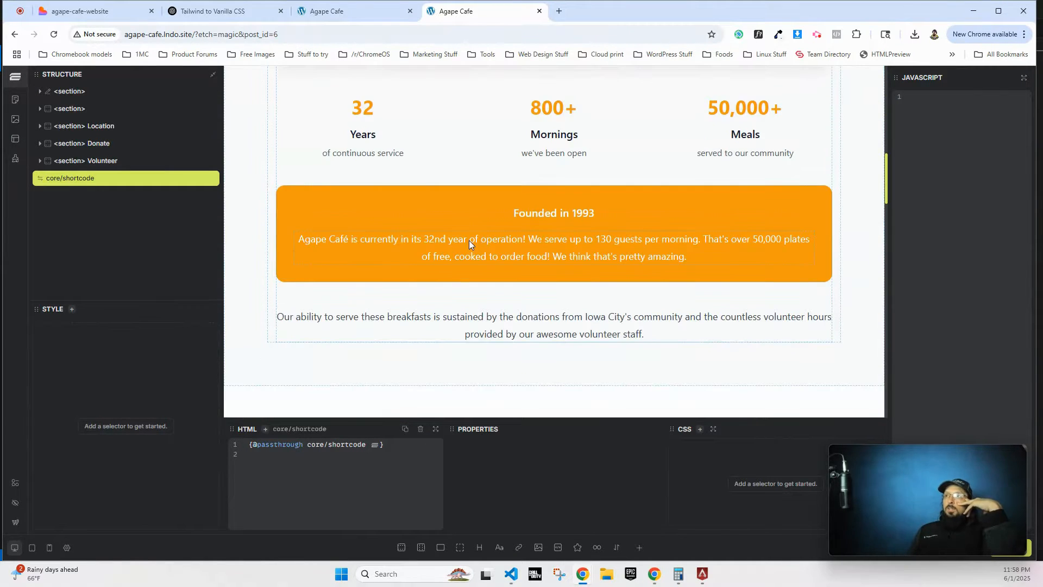
pyautogui.scroll(-10, 469, 243)
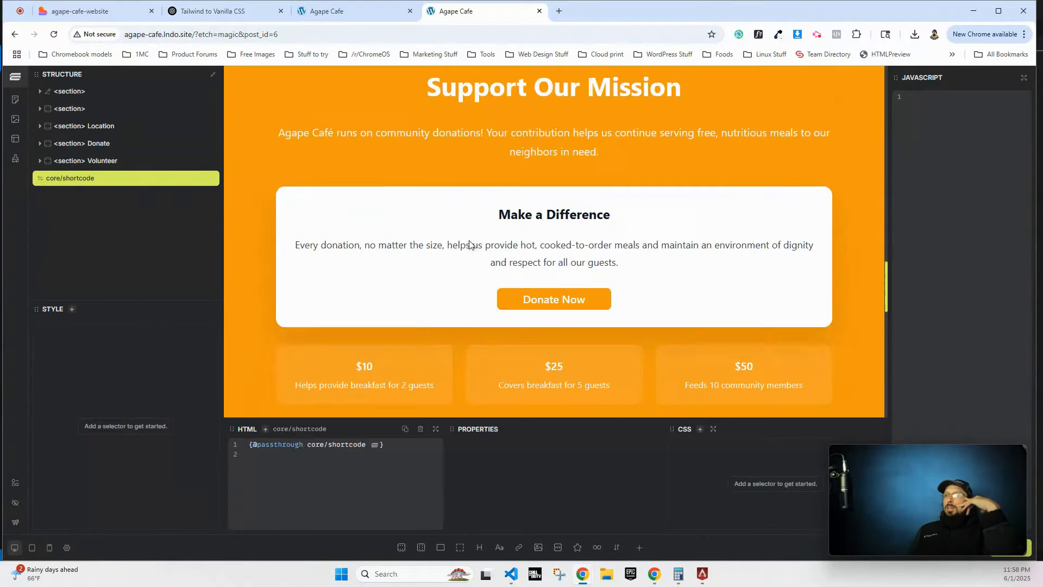
pyautogui.scroll(-10, 469, 244)
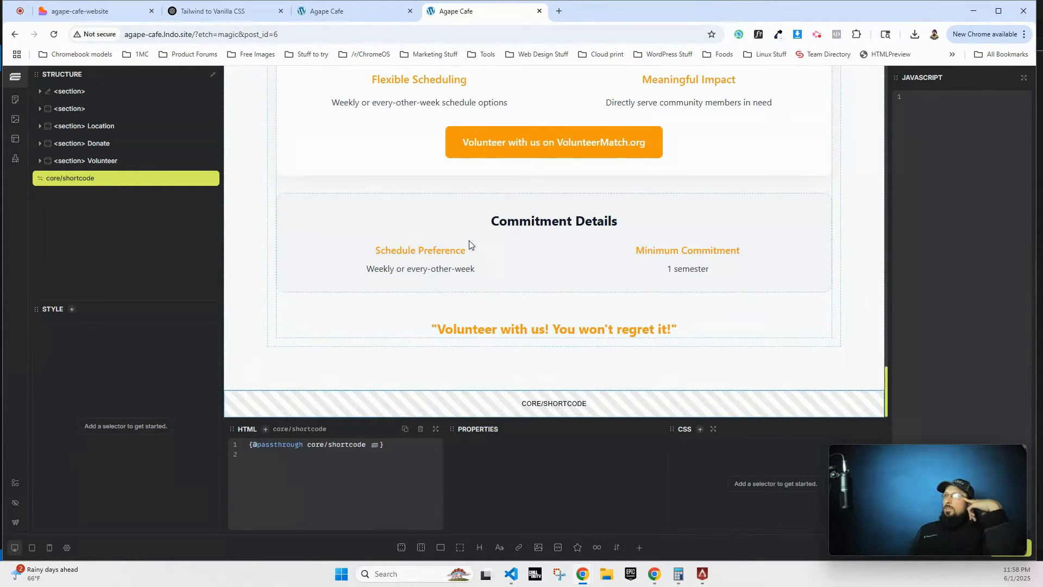
pyautogui.scroll(5, 469, 244)
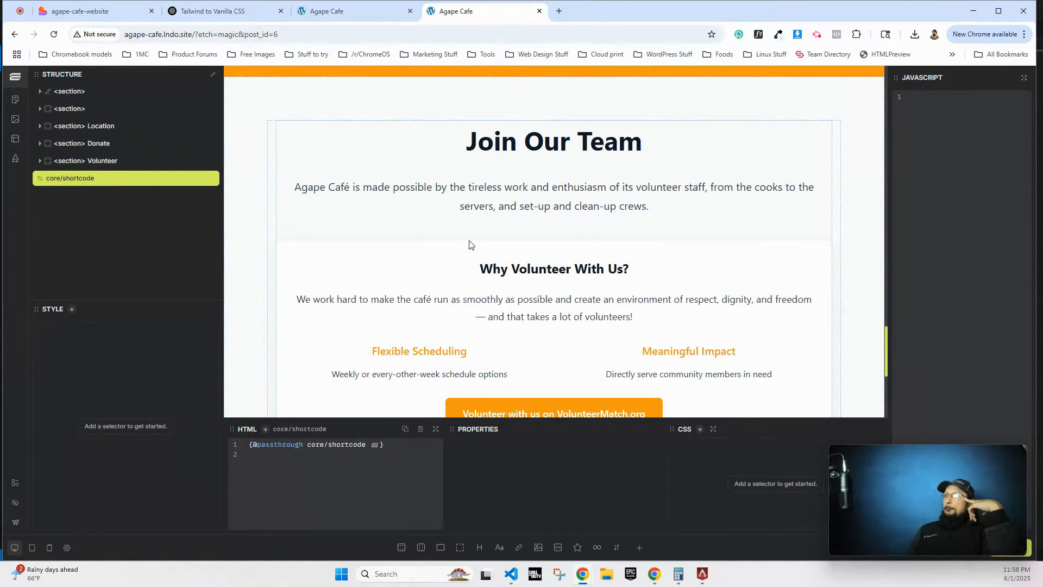
pyautogui.scroll(1, 469, 245)
pyautogui.scroll(-5, 470, 245)
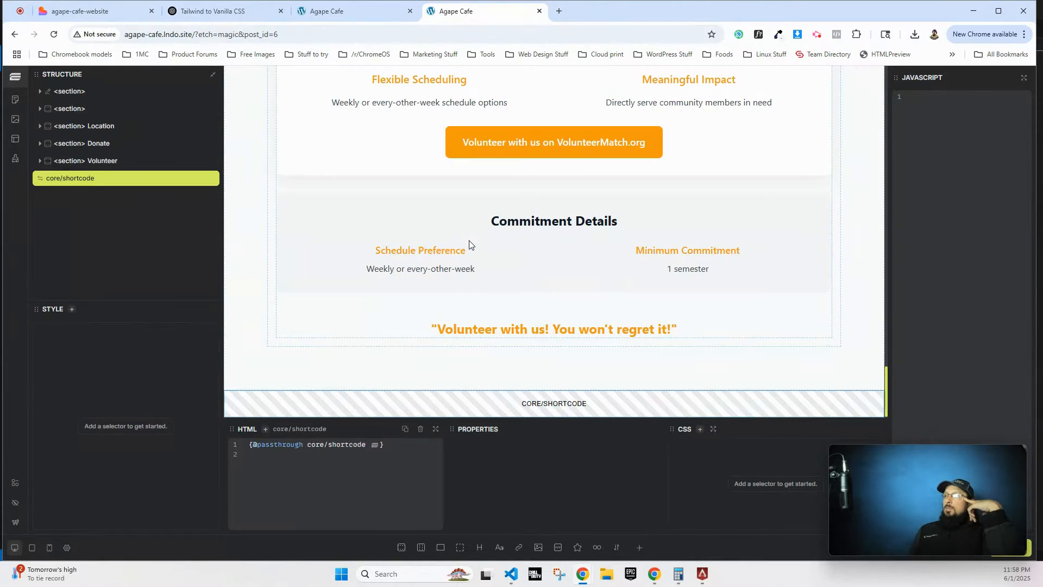
pyautogui.scroll(20, 470, 245)
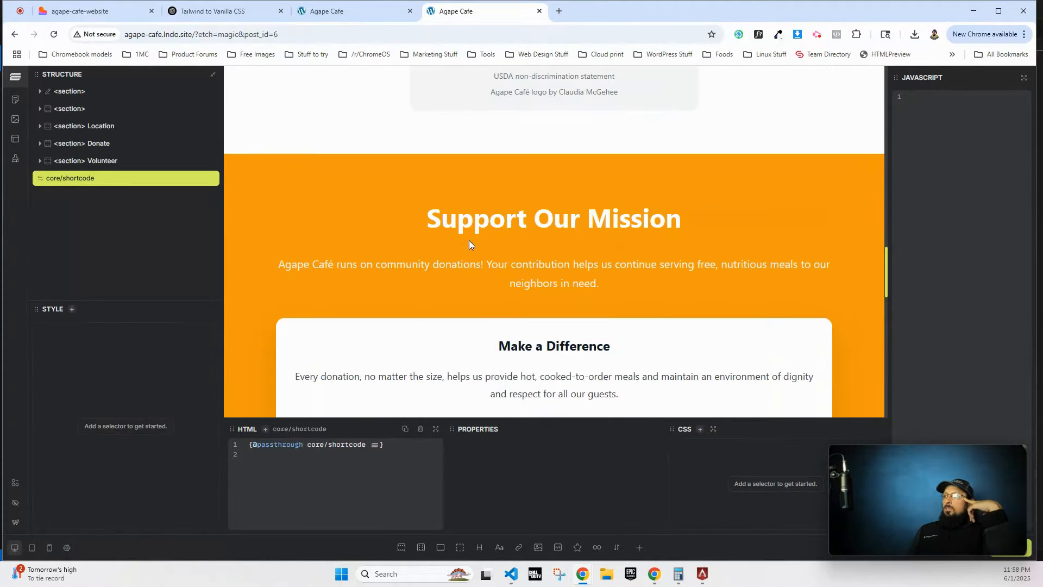